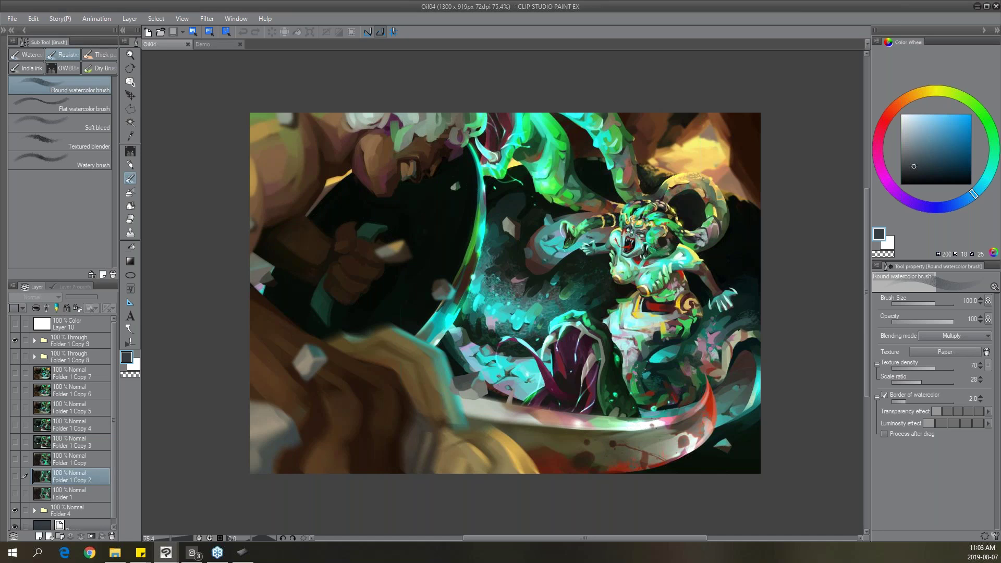
Switch to Instagram, browse the artist profile's posted artwork up to the newest posts, and return to the painting.
click(194, 552)
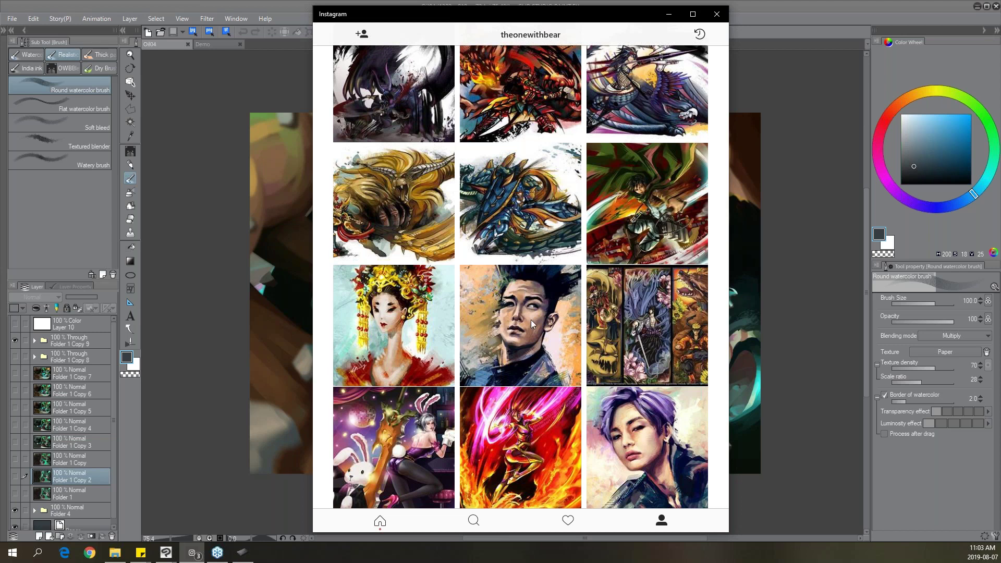
scroll(531, 321, up, 6)
scroll(529, 332, up, 4)
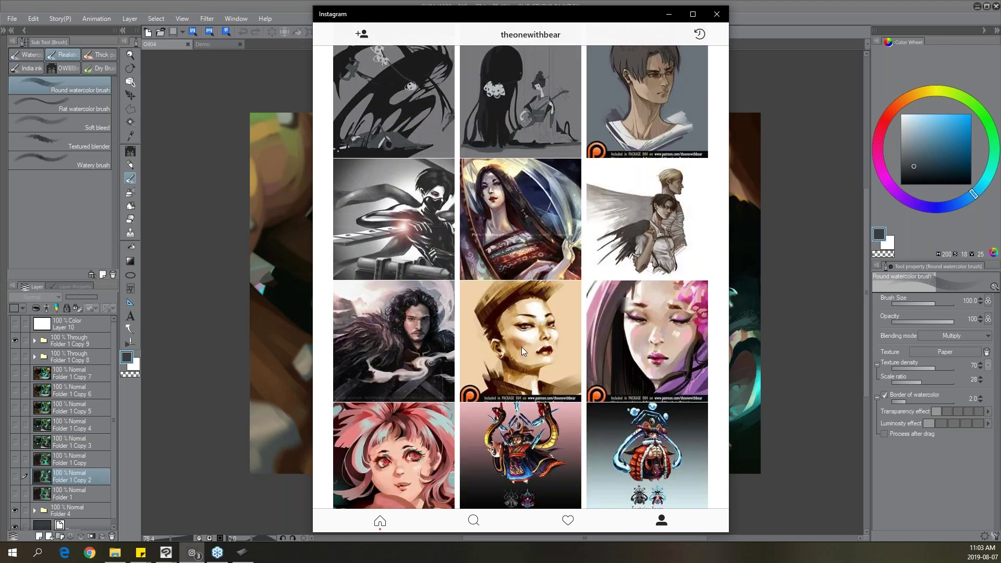
scroll(522, 346, up, 5)
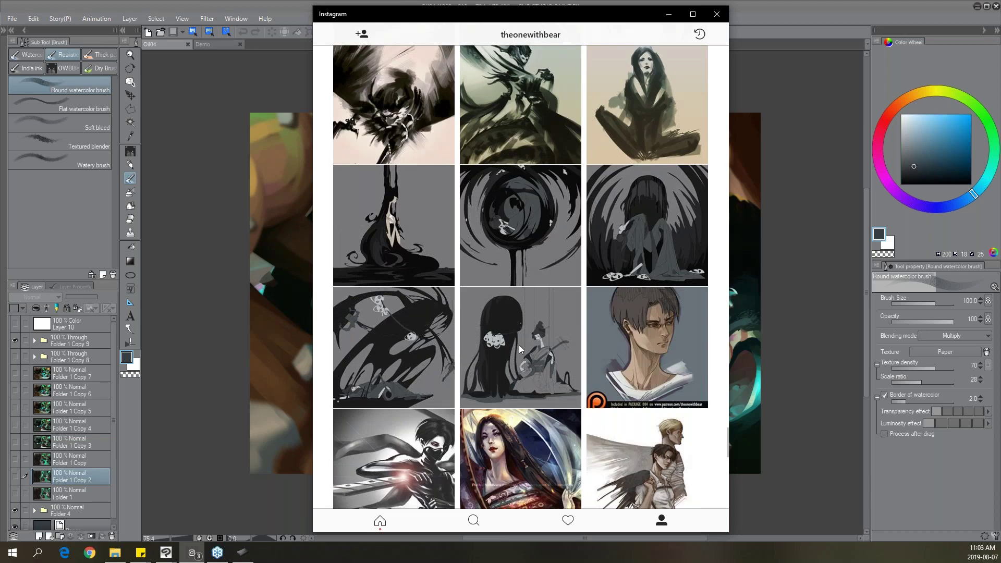
scroll(518, 346, up, 2)
scroll(650, 375, up, 2)
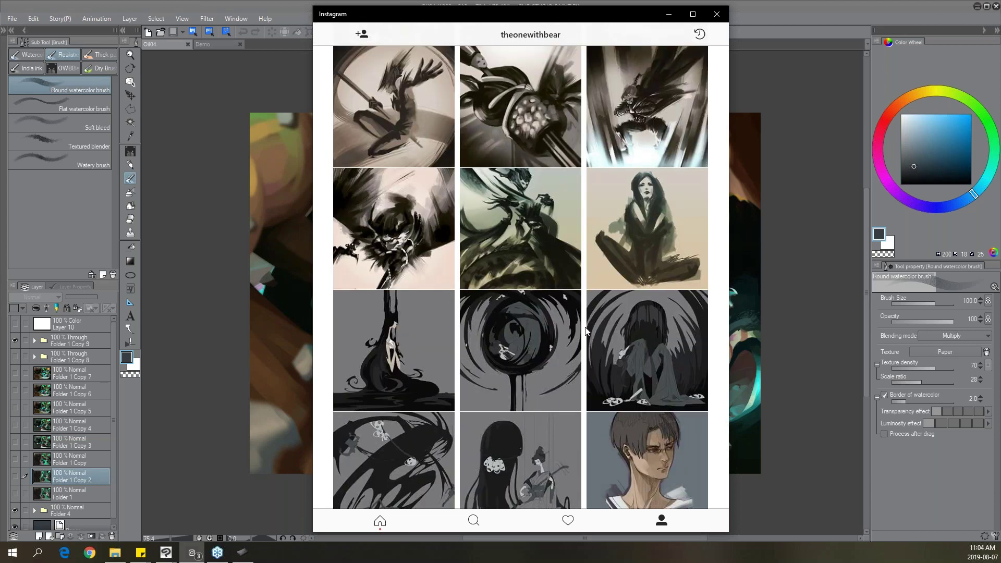
scroll(586, 329, up, 5)
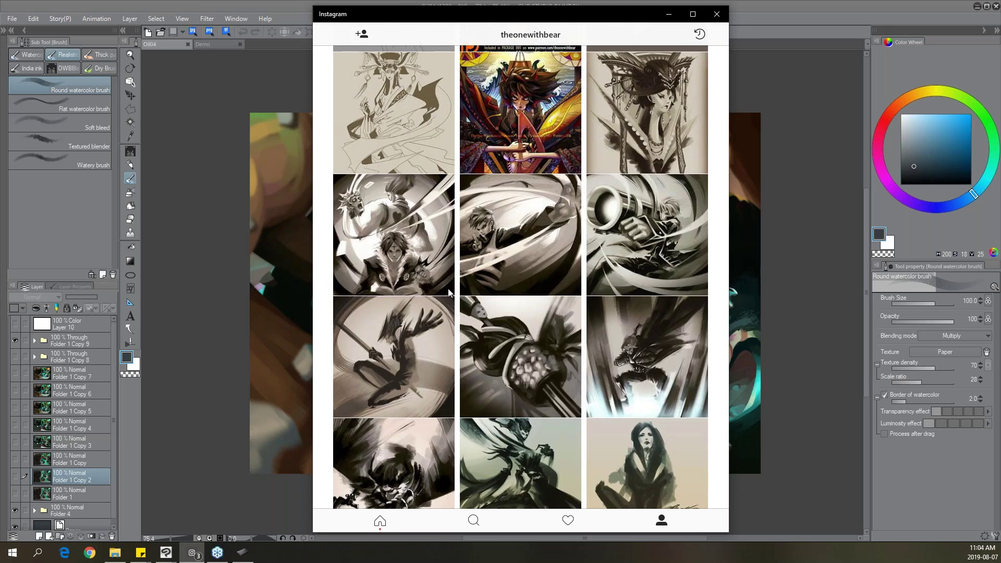
scroll(449, 289, up, 5)
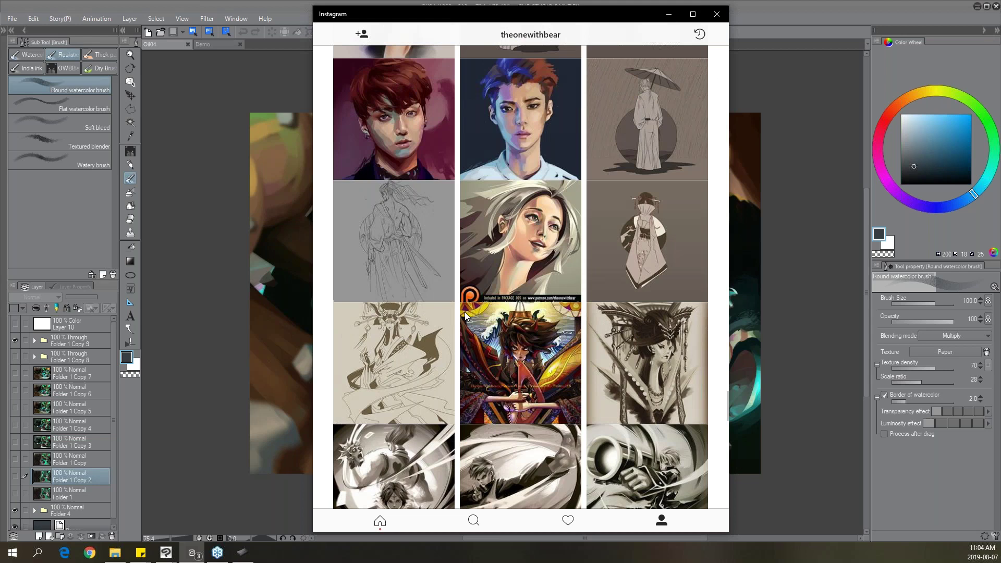
scroll(464, 312, up, 5)
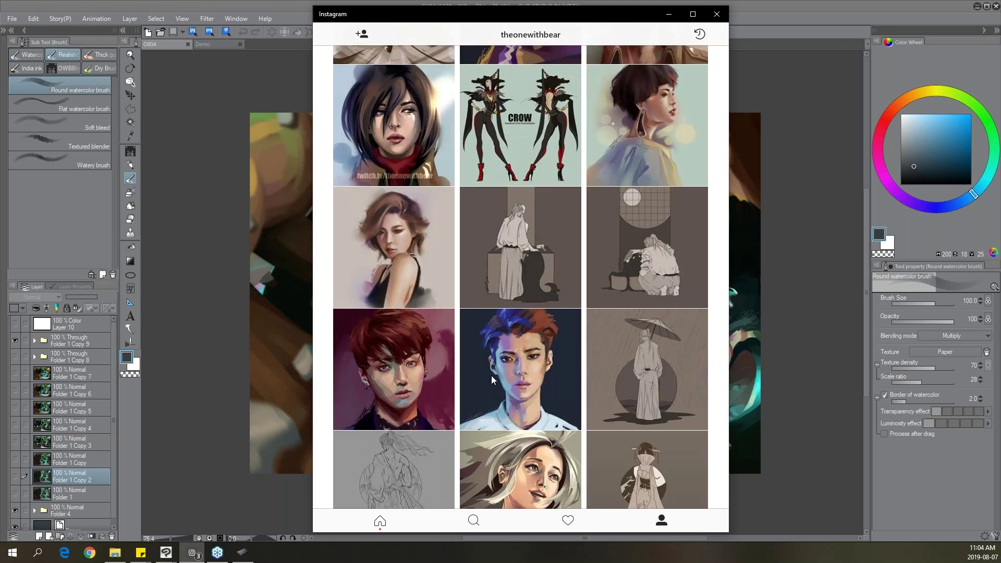
scroll(521, 361, up, 3)
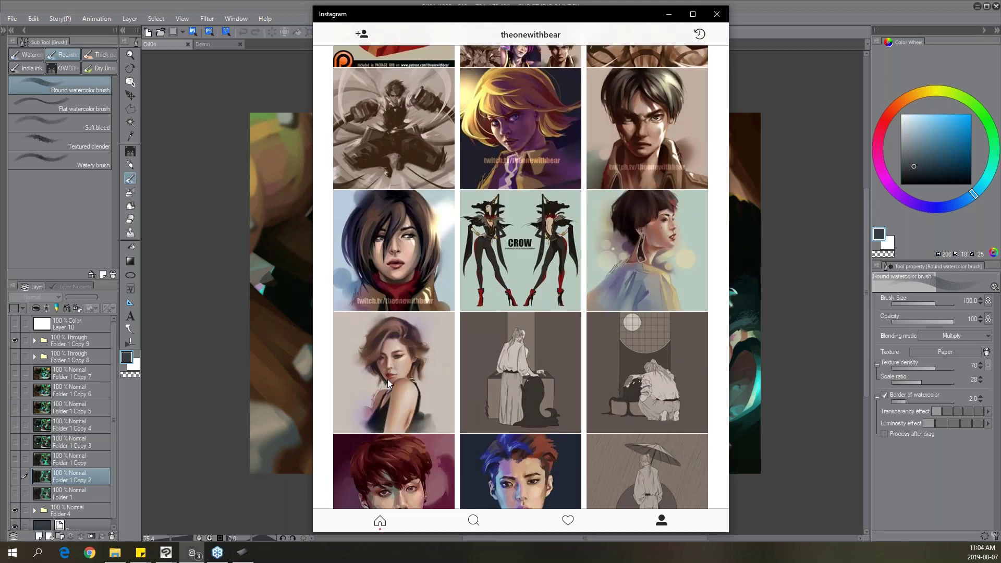
scroll(534, 312, up, 7)
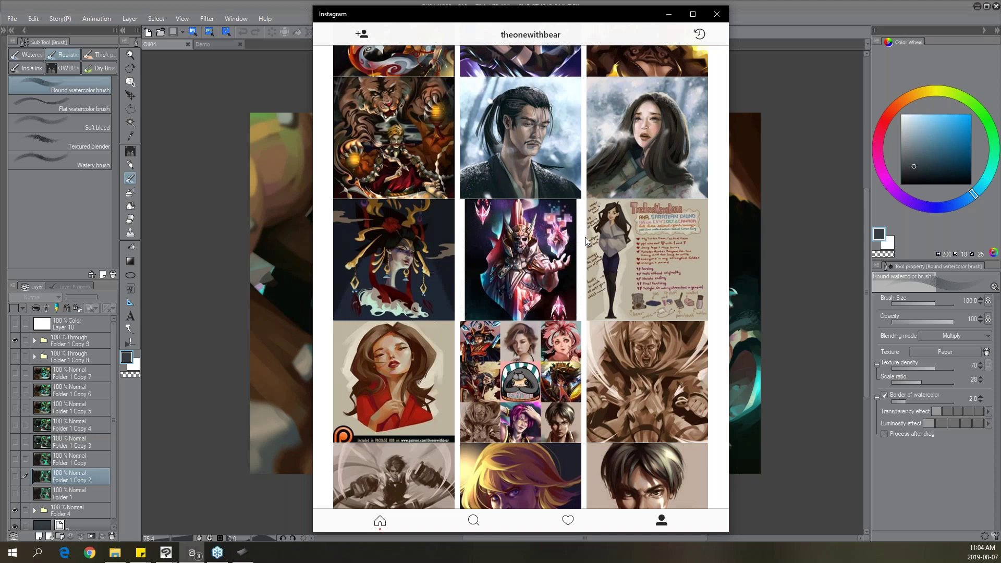
scroll(585, 237, up, 3)
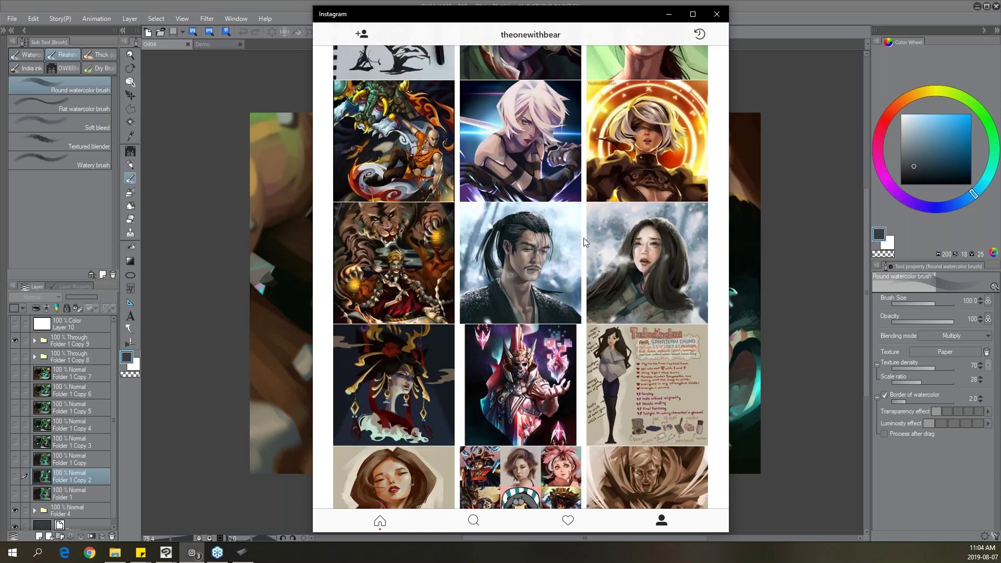
scroll(585, 236, up, 3)
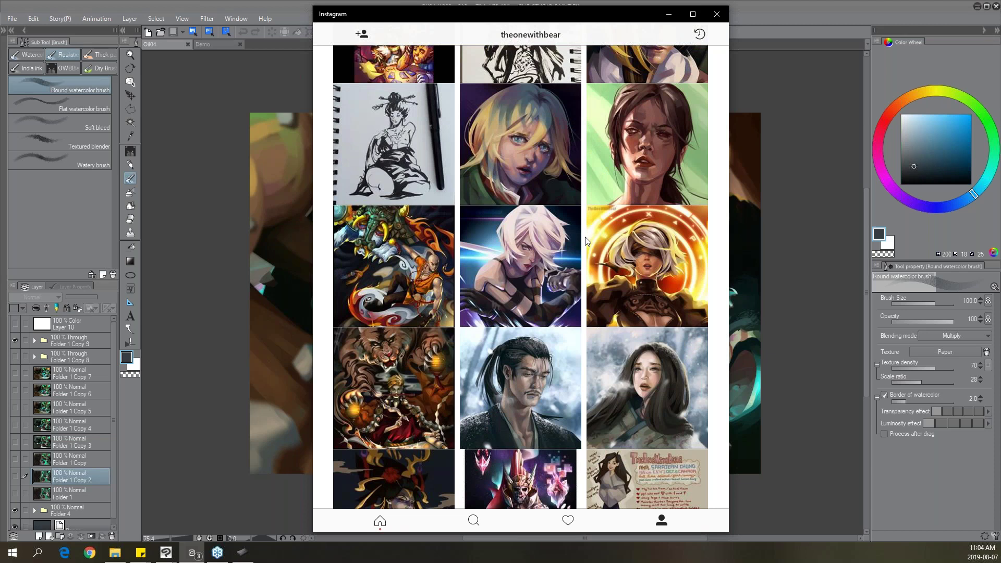
scroll(587, 241, up, 1)
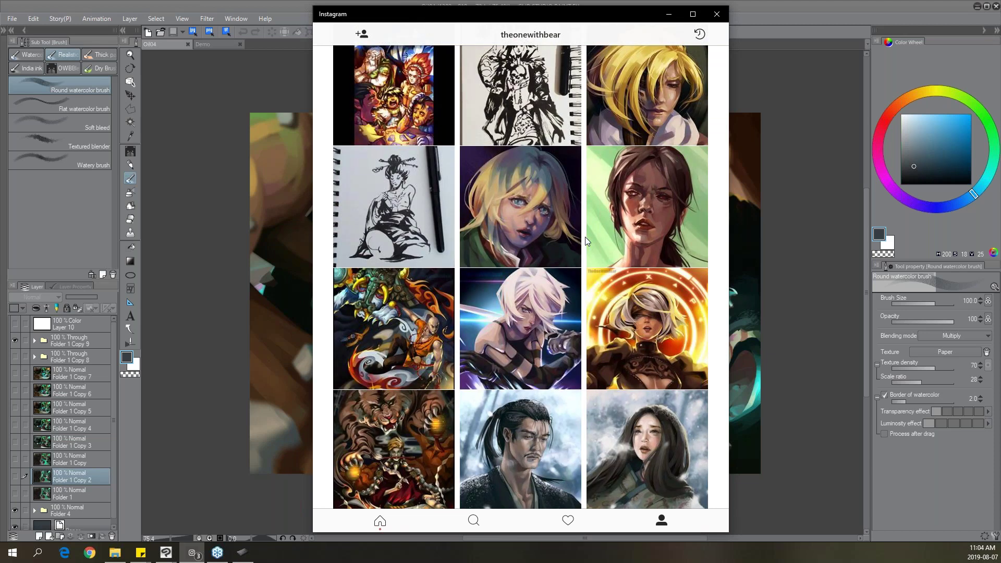
scroll(587, 241, up, 2)
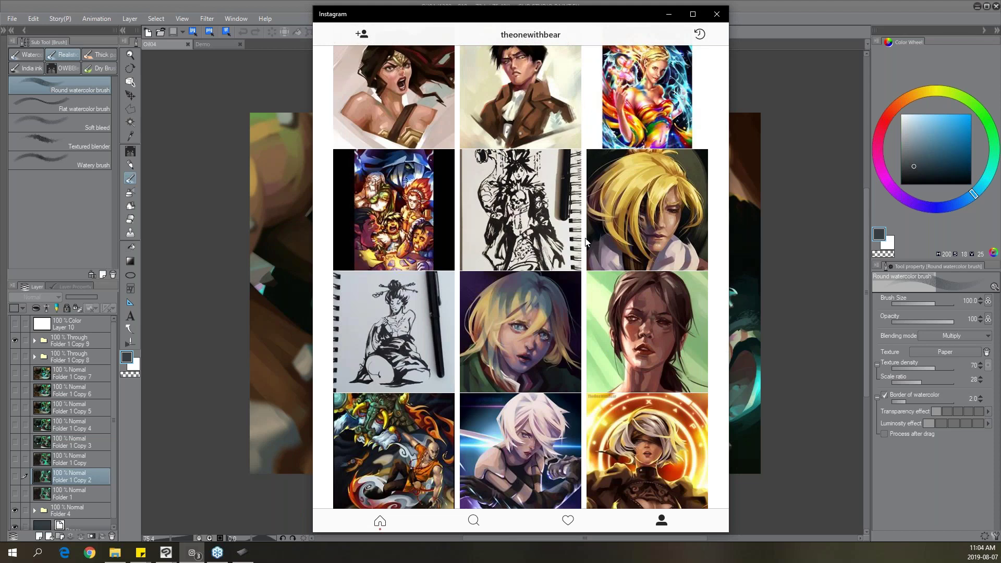
scroll(586, 241, up, 4)
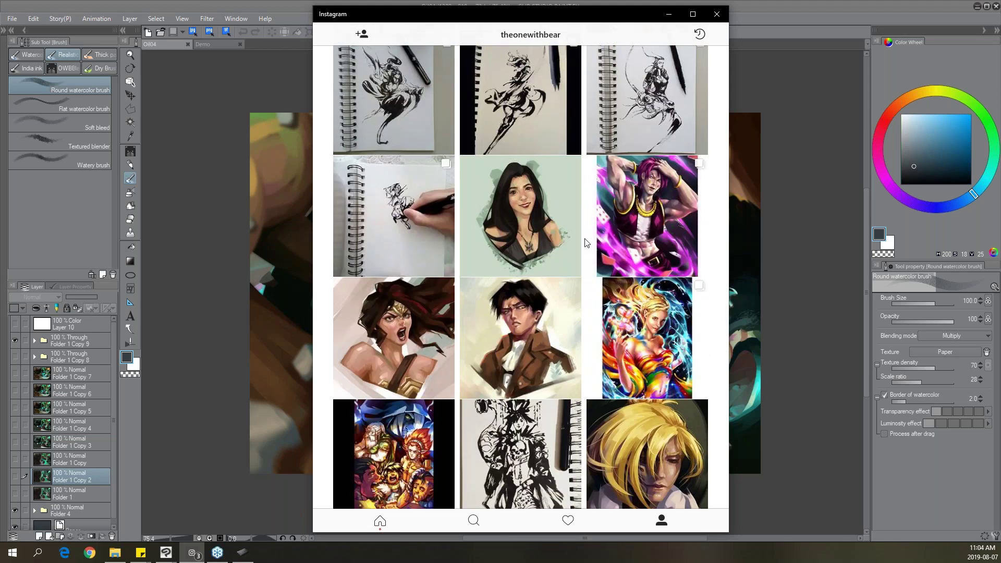
scroll(586, 243, up, 3)
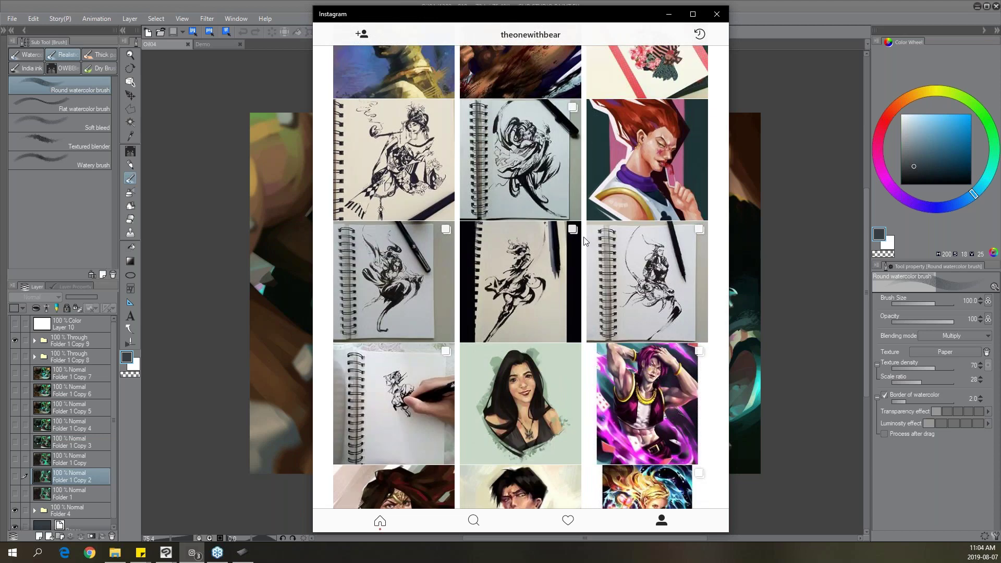
scroll(584, 240, up, 5)
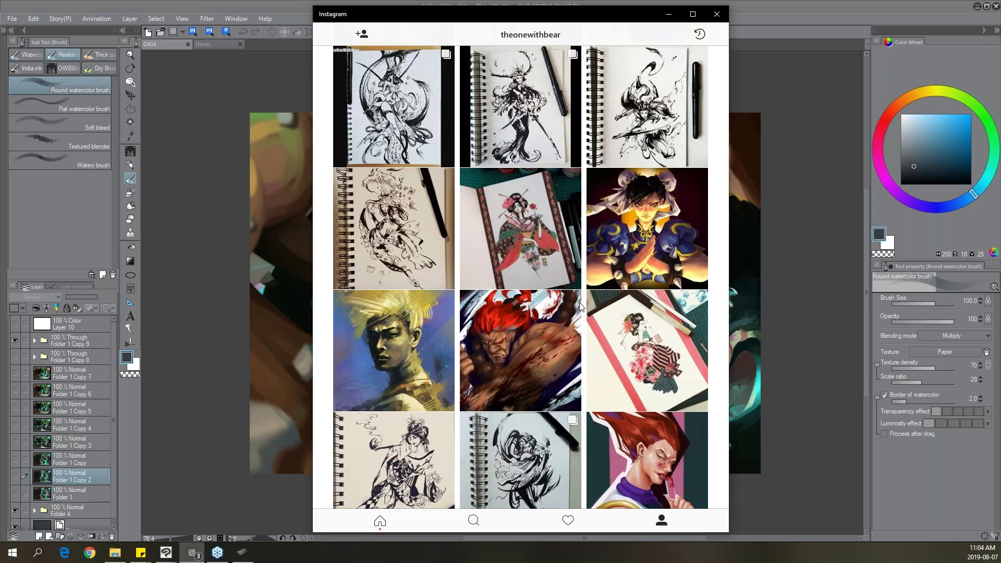
scroll(580, 306, up, 3)
scroll(576, 303, up, 2)
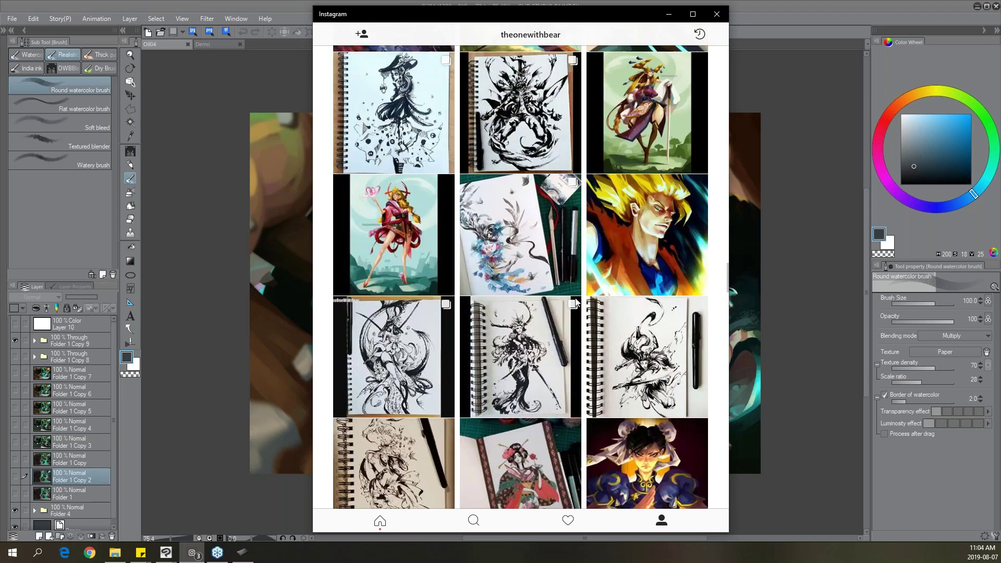
scroll(576, 301, up, 1)
scroll(575, 300, up, 1)
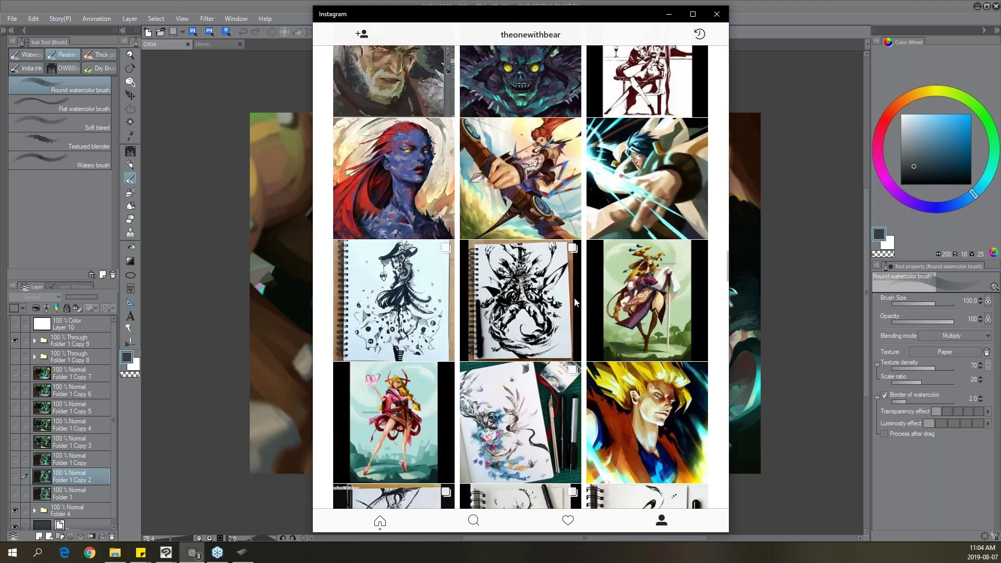
scroll(573, 300, up, 2)
scroll(572, 298, up, 1)
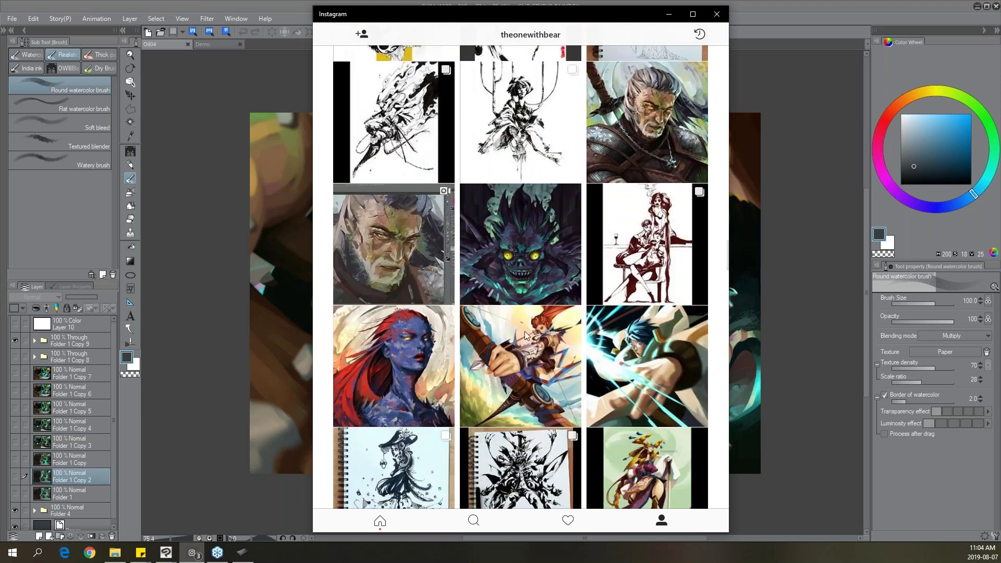
scroll(568, 348, up, 4)
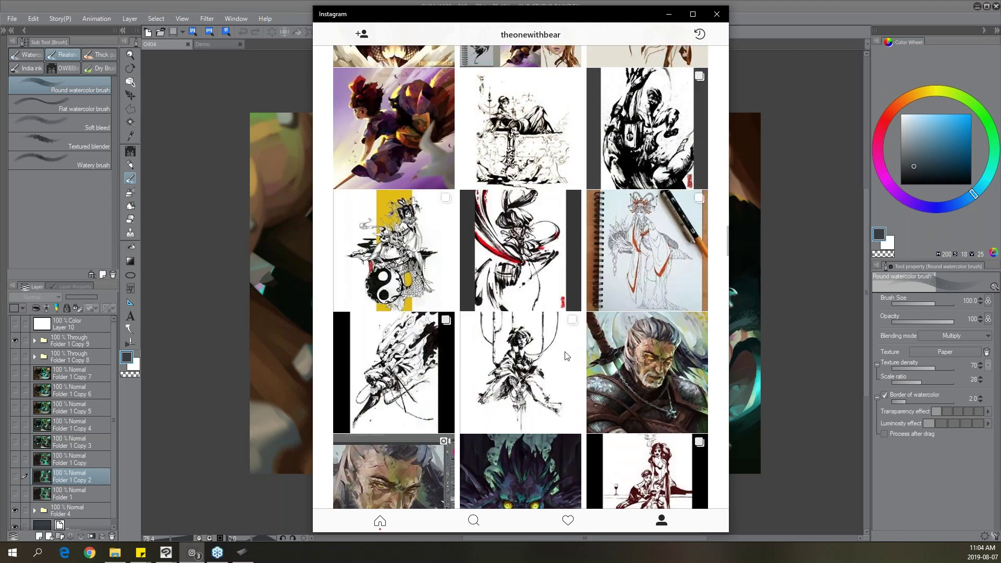
scroll(566, 350, up, 2)
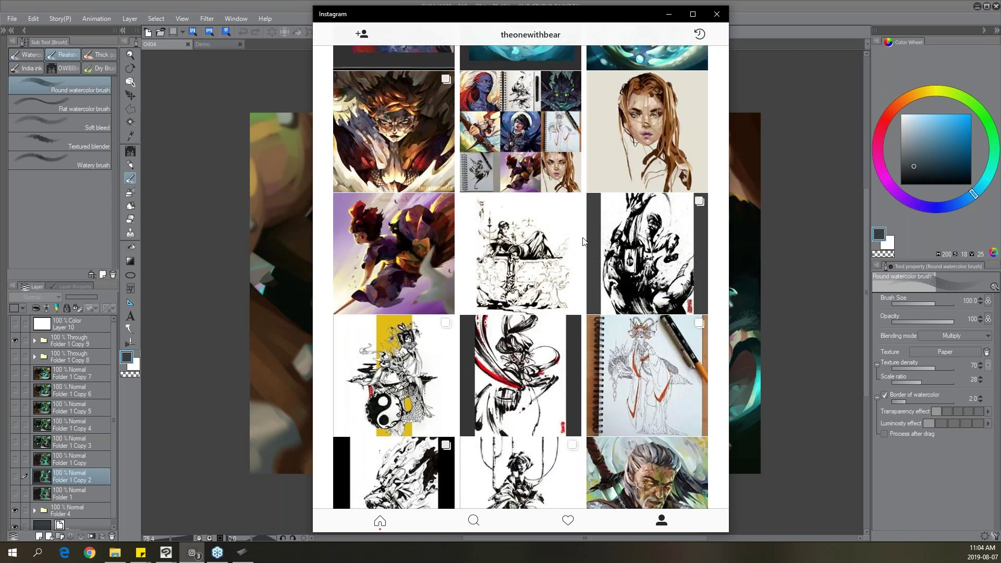
scroll(517, 287, up, 5)
scroll(511, 306, up, 4)
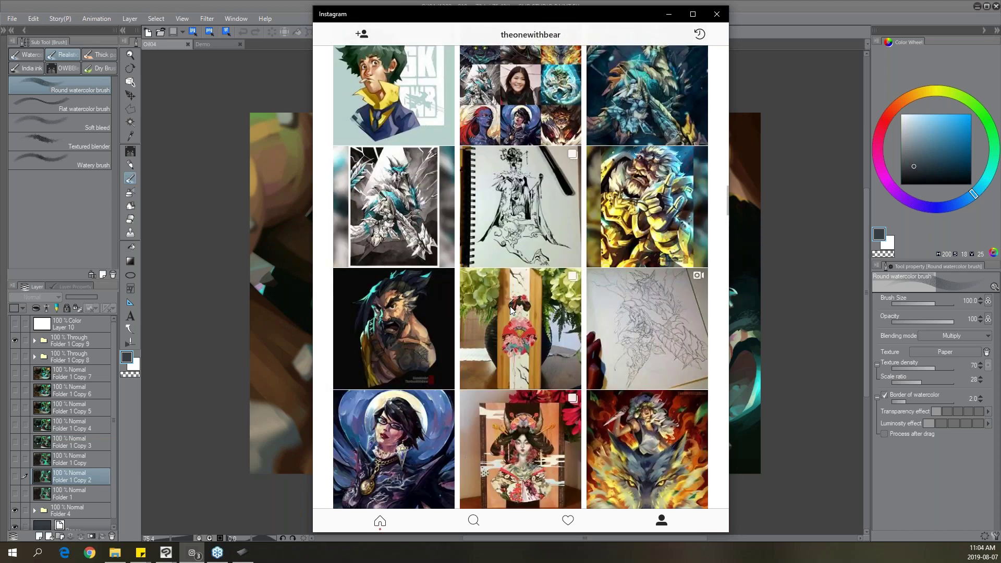
scroll(511, 309, up, 3)
scroll(510, 312, up, 10)
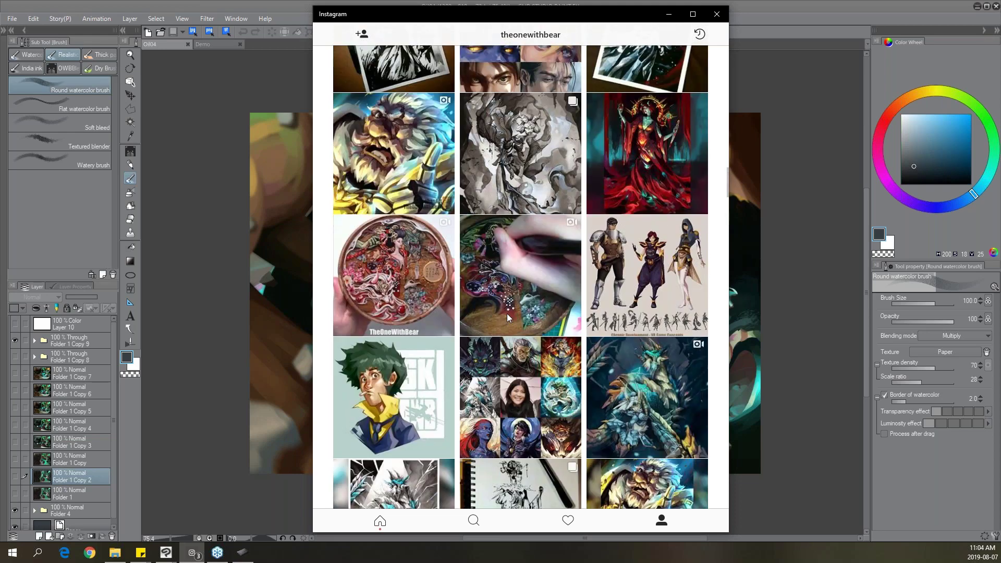
scroll(505, 313, up, 15)
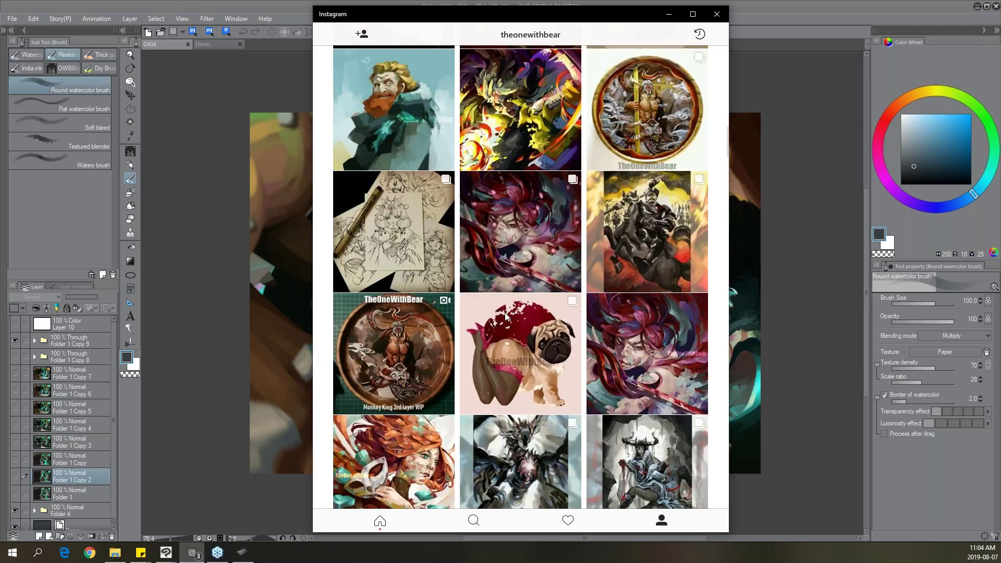
scroll(505, 314, up, 15)
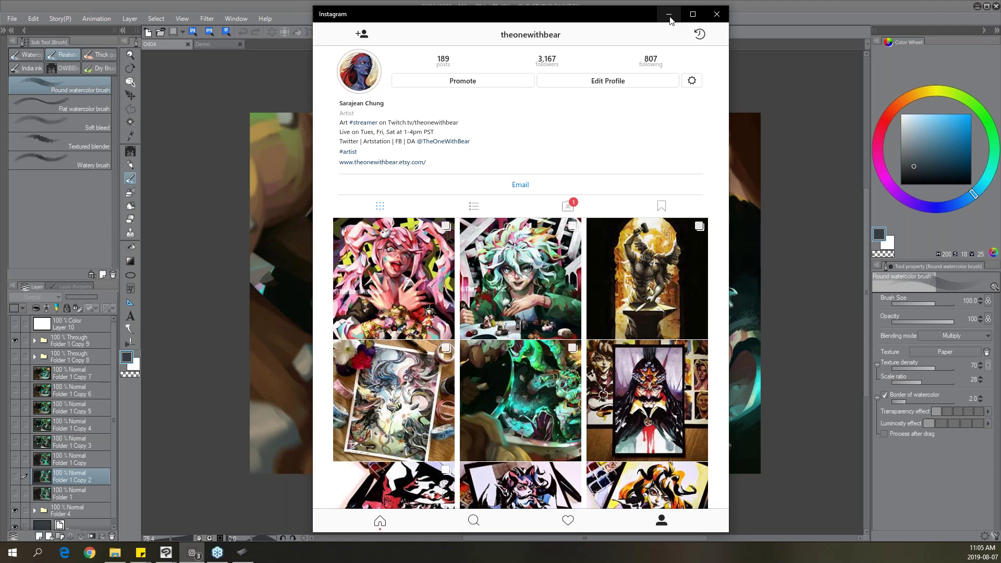
click(673, 17)
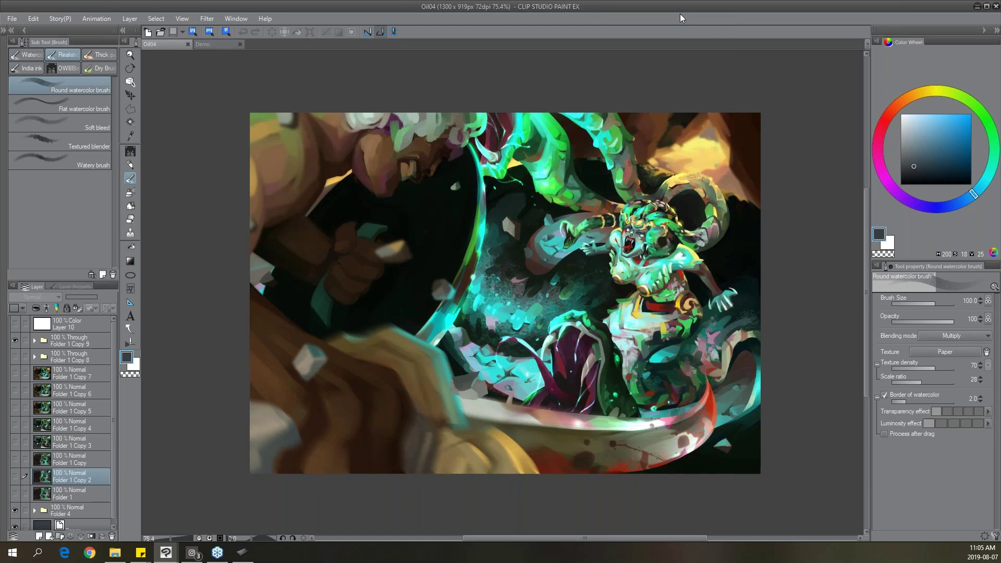
Enlarge the layer list, hide the Folder 1 Copy 9 group and expand Folder 4 to reach the early sketches.
drag(80, 274, 77, 221)
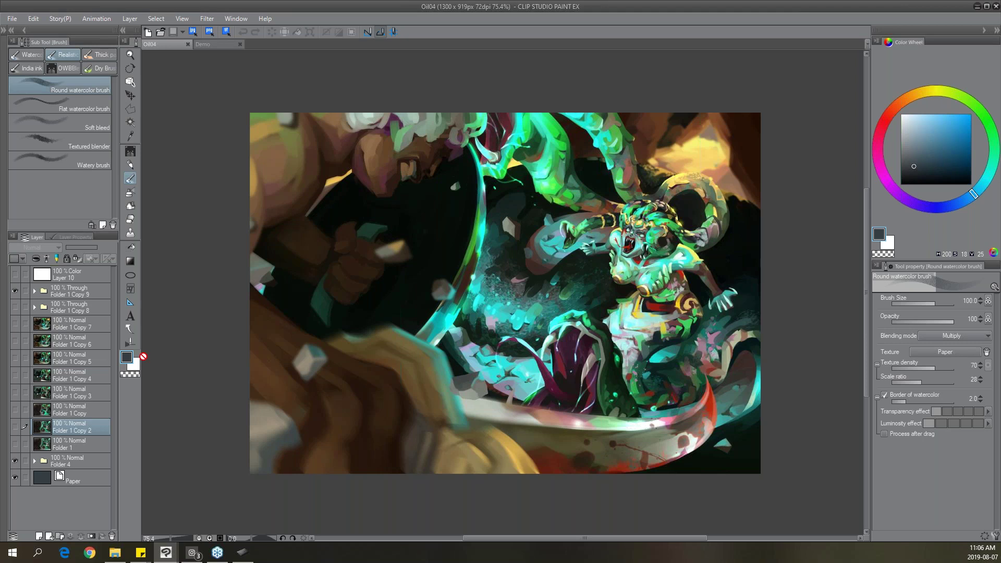
click(14, 290)
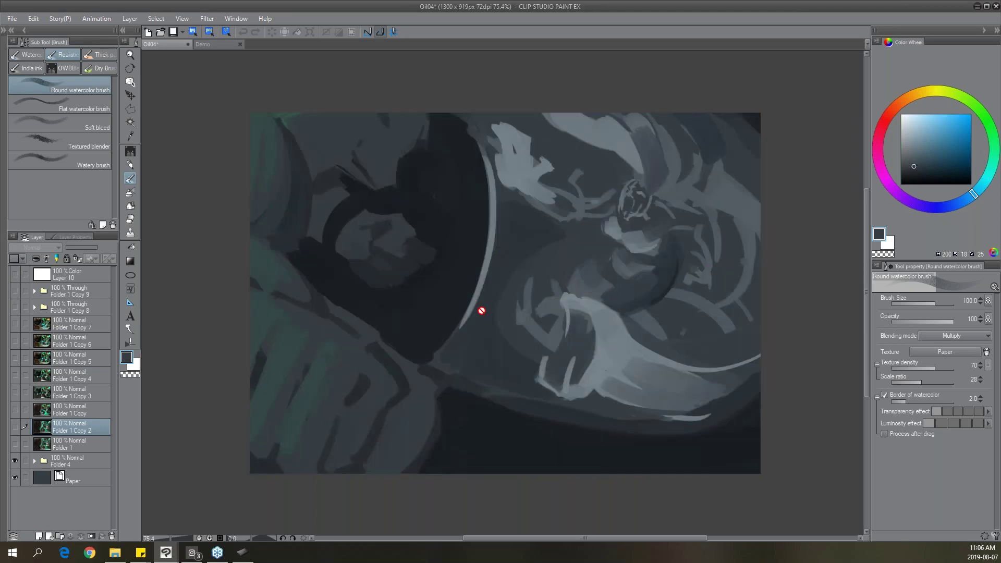
click(32, 462)
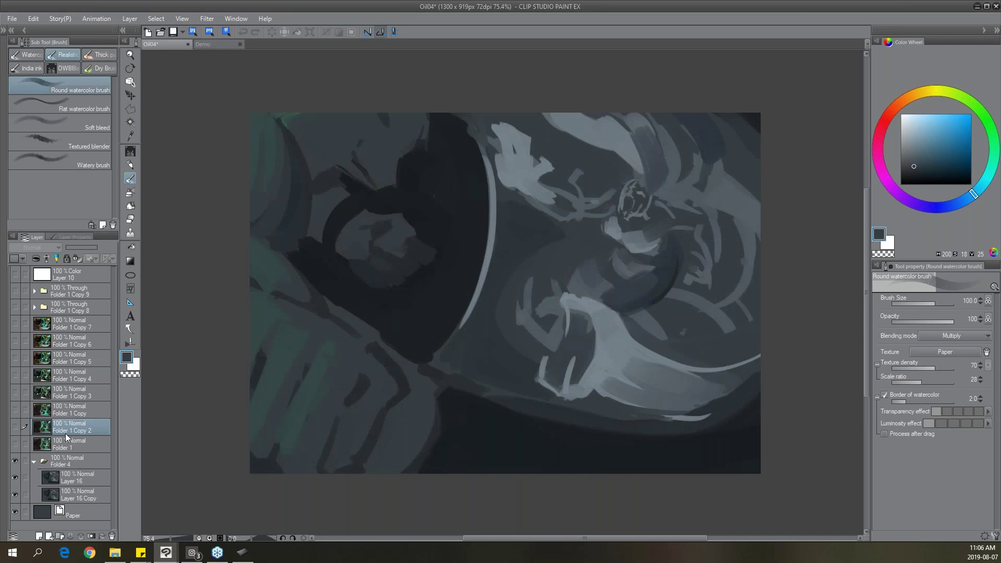
Compare the two early composition sketches in Folder 4 by repeatedly hiding and showing Layer 16.
click(15, 478)
click(14, 477)
click(15, 478)
click(15, 477)
click(15, 478)
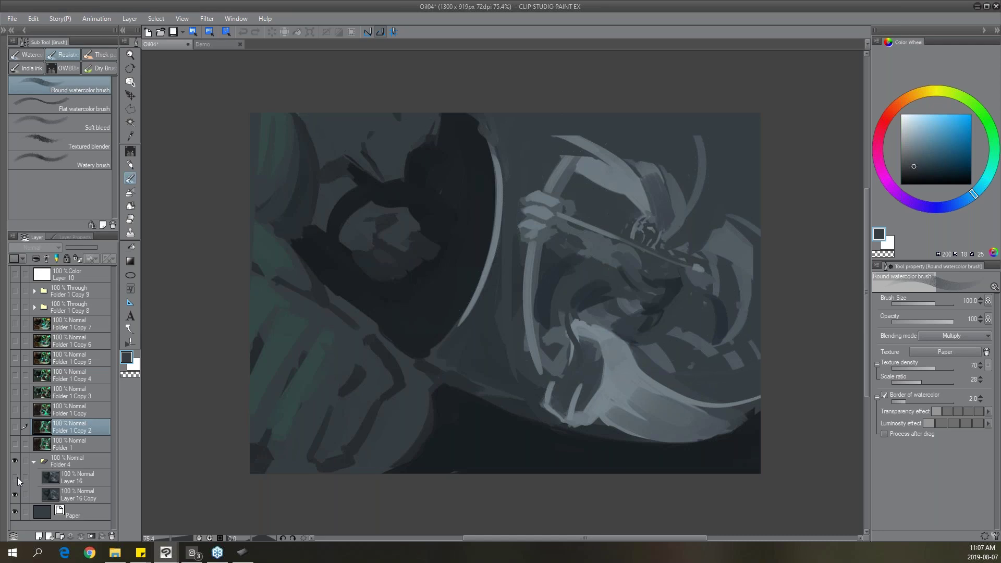
click(15, 478)
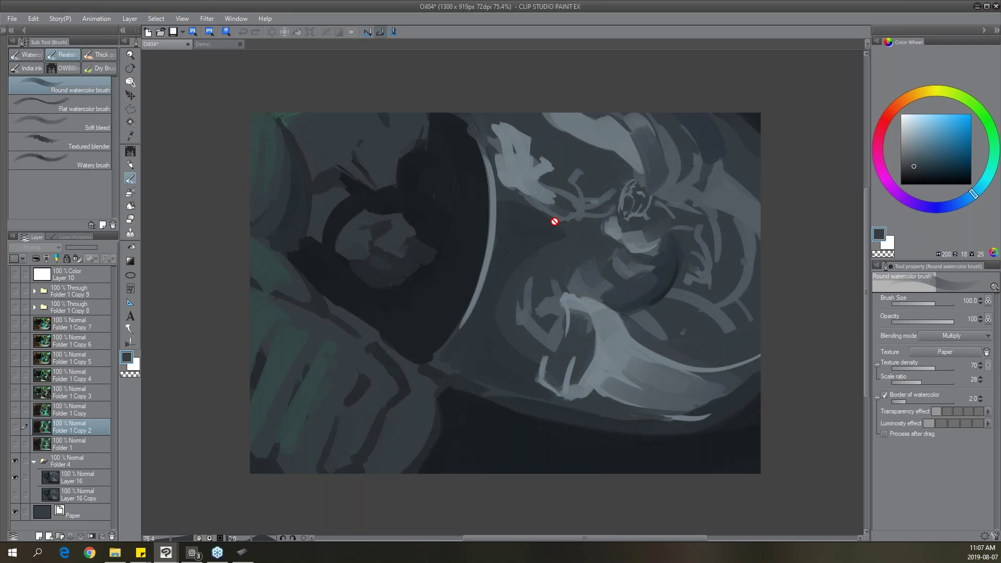
Collapse Folder 4 and show the painting stages Folder 1, Folder 1 Copy 2, Folder 1 Copy and Folder 1 Copy 3 in turn.
click(35, 461)
click(15, 445)
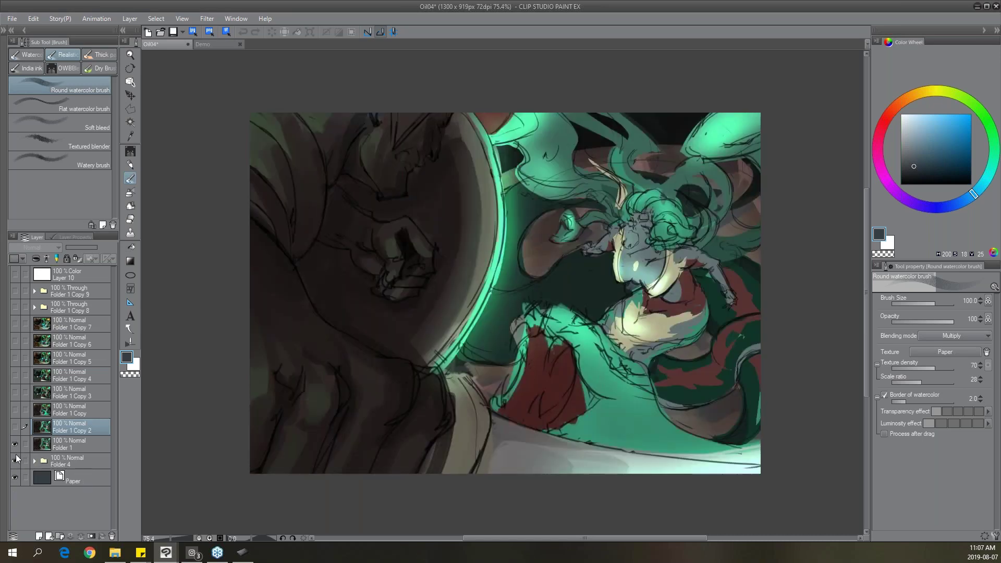
click(16, 461)
click(15, 426)
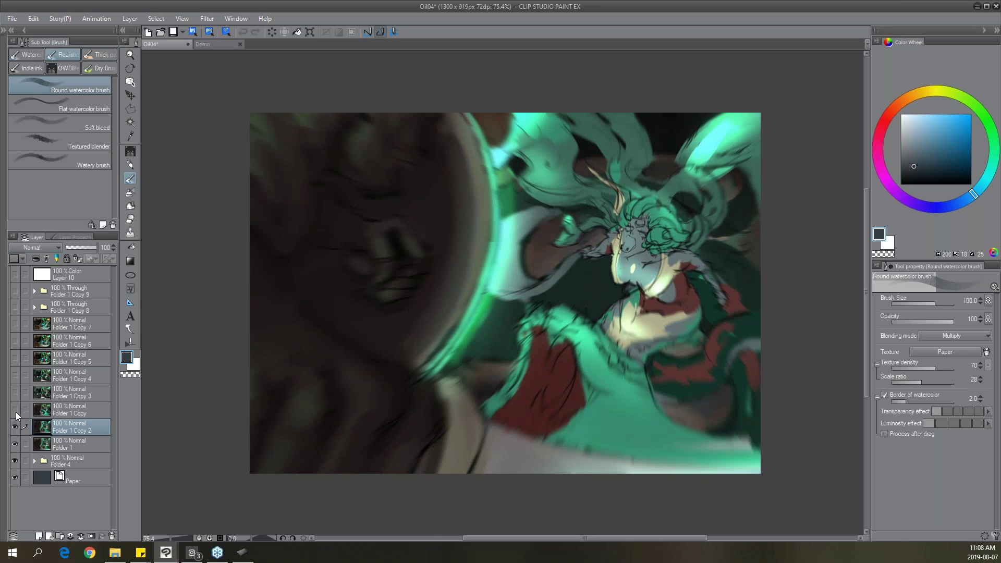
click(15, 410)
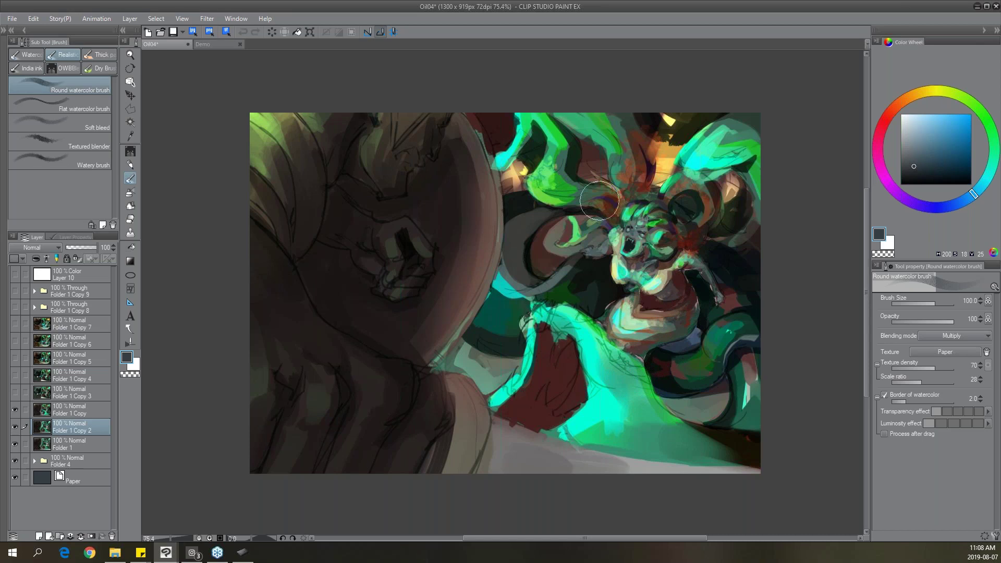
click(15, 393)
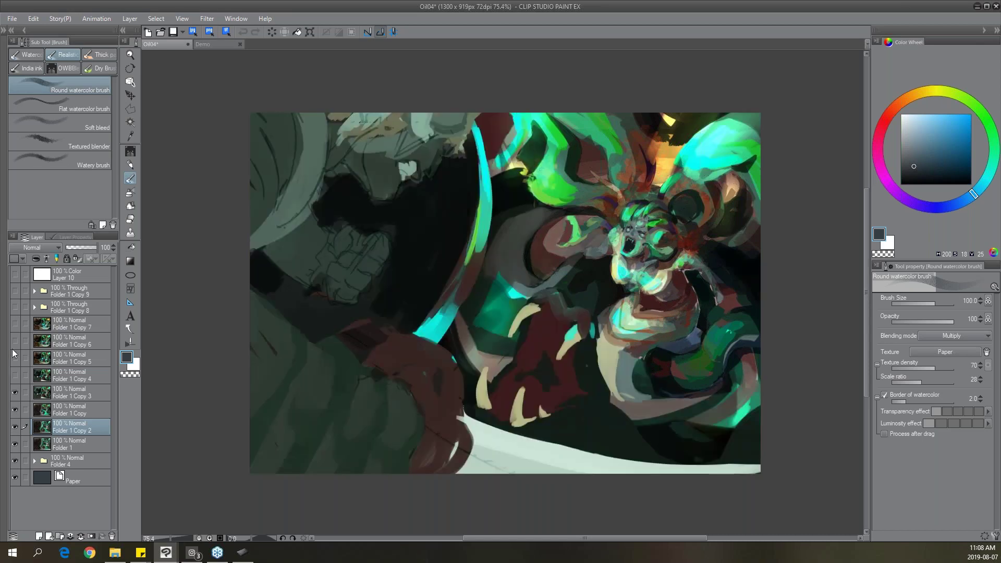
Show the painting stages Folder 1 Copy 4 and Folder 1 Copy 5 in turn, and reduce the brush size to 60.
click(15, 375)
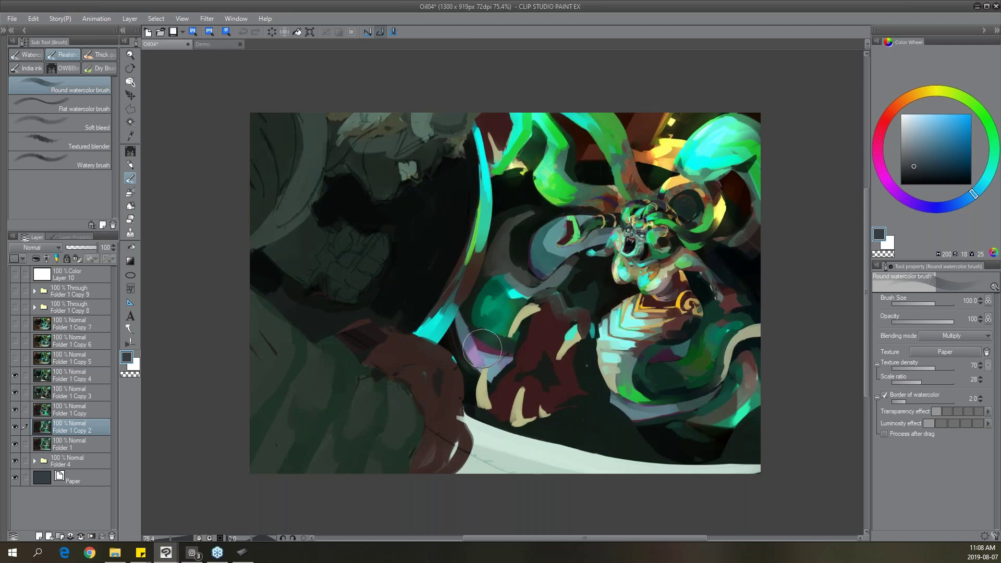
key(bracketleft)
key(bracketleft)
key(bracketleft)
click(14, 358)
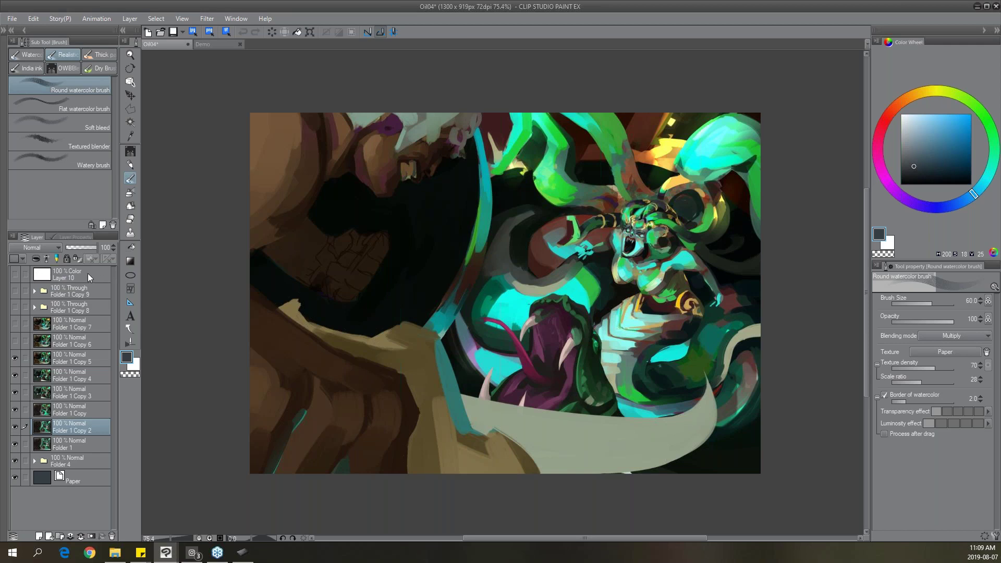
Show the white Layer 10 above the painting and switch its blending mode to Normal and back to Color.
click(58, 275)
click(15, 275)
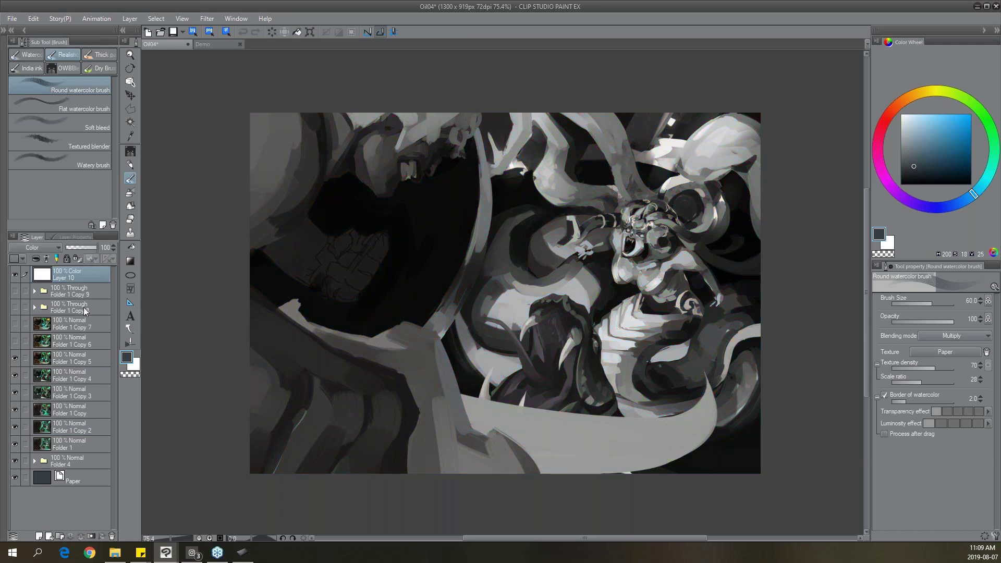
click(51, 247)
click(46, 261)
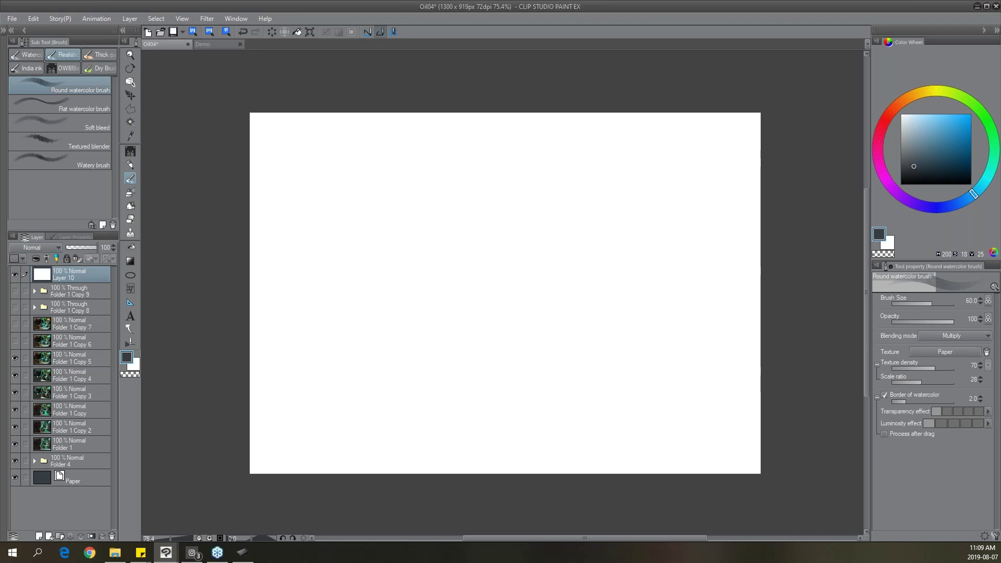
click(34, 248)
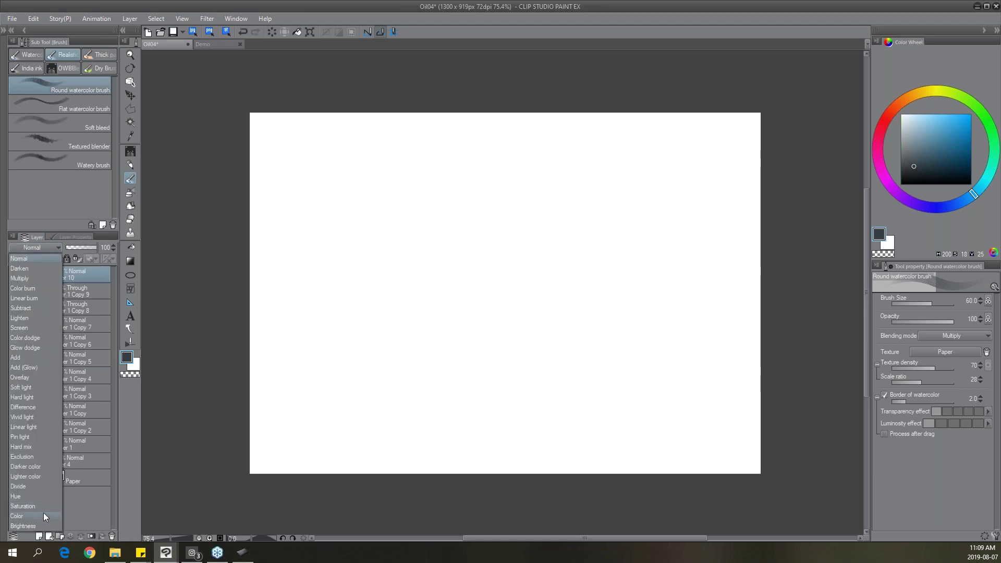
click(43, 515)
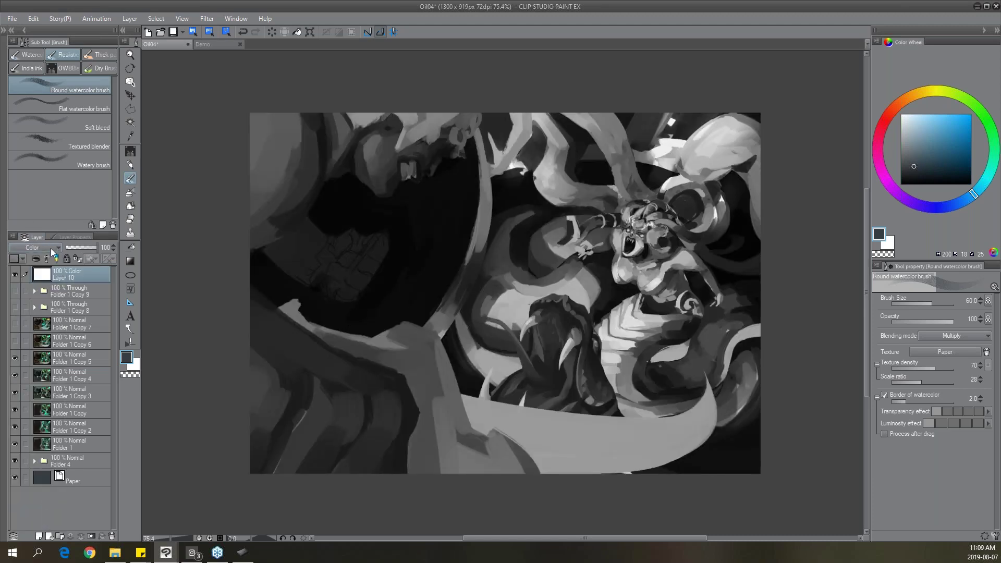
Try the Hue blending mode on Layer 10 and return it to Color.
click(51, 248)
click(47, 495)
click(49, 248)
click(39, 517)
Compare the painting in colour and in greyscale by repeatedly hiding and showing Layer 10, at normal and at thumbnail size.
click(15, 274)
click(14, 275)
click(14, 275)
click(15, 275)
key(slash)
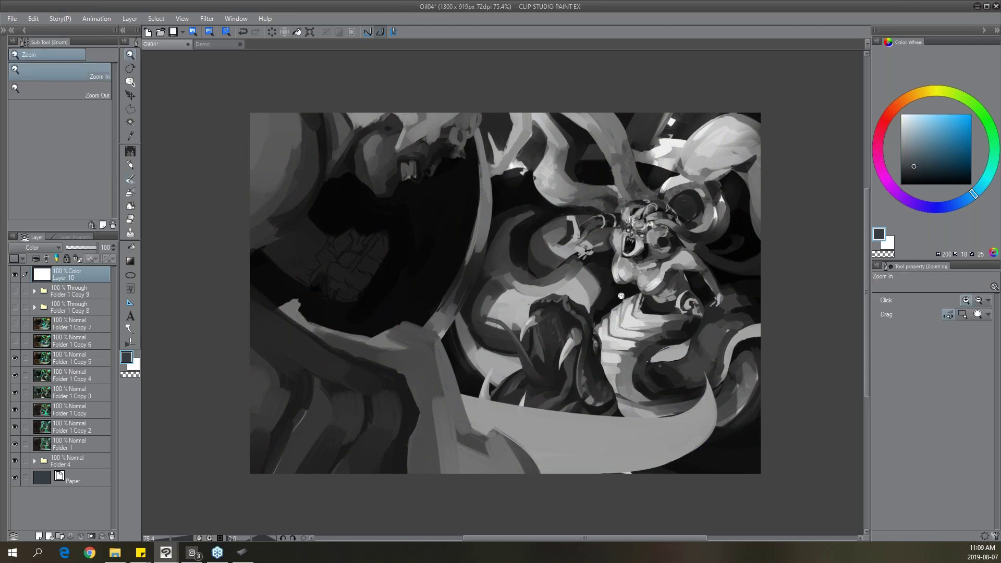
scroll(620, 295, down, 5)
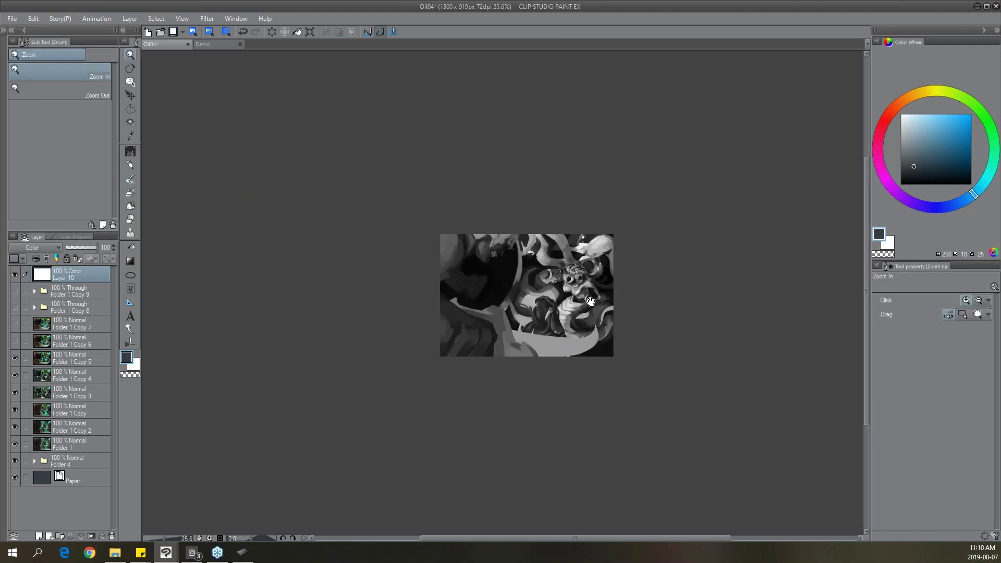
click(14, 275)
click(14, 274)
Open the Oil04 painting in a second floating window, place it beside the main canvas and reactivate the original Oil04 canvas.
click(236, 19)
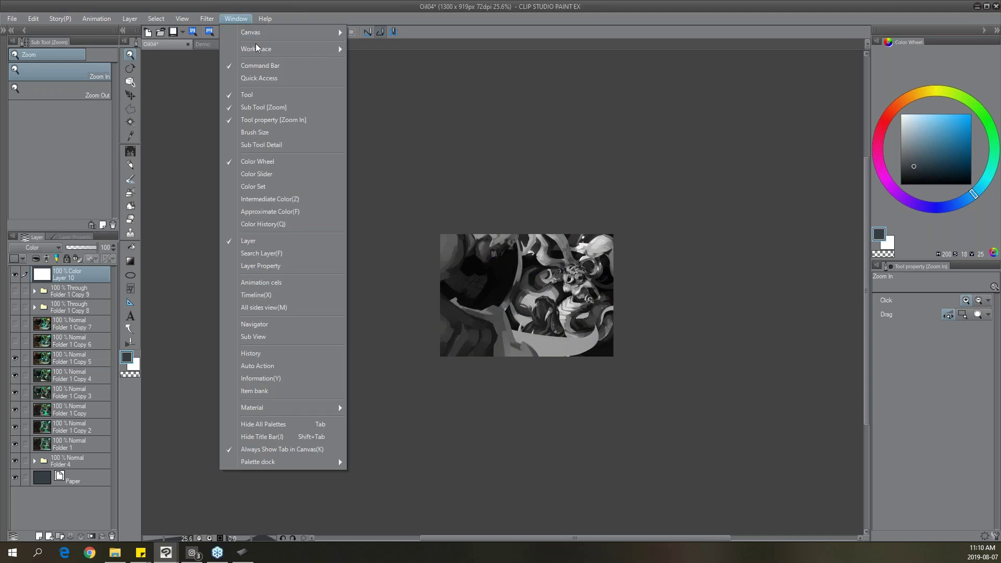
mouse_move(271, 33)
click(398, 34)
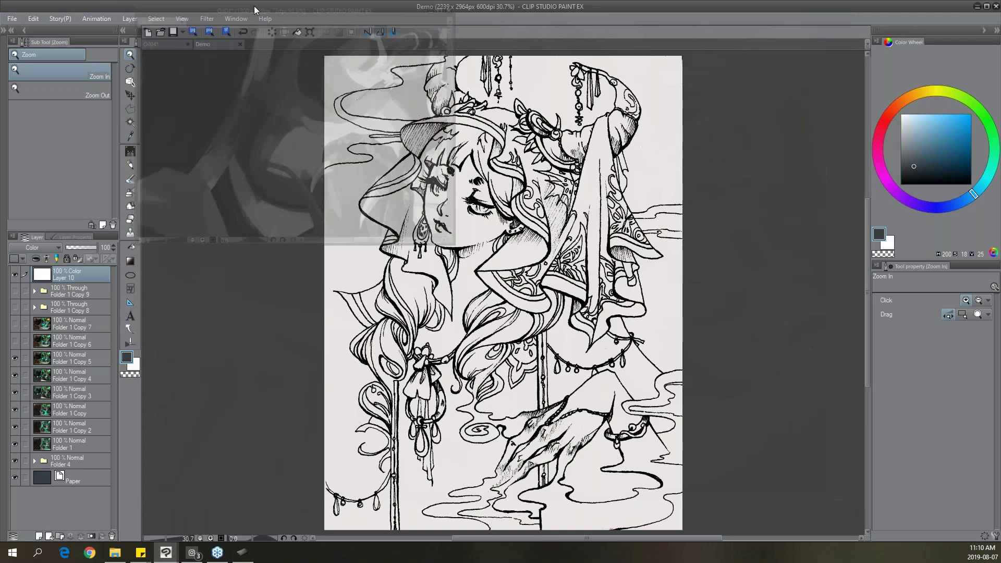
double_click(254, 5)
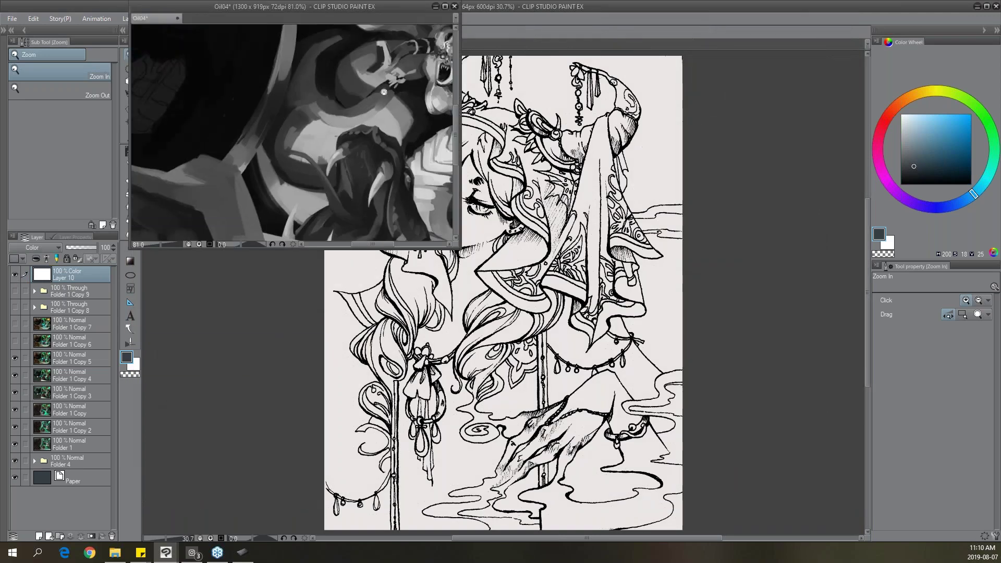
scroll(402, 96, down, 3)
drag(383, 9, 800, 17)
click(165, 45)
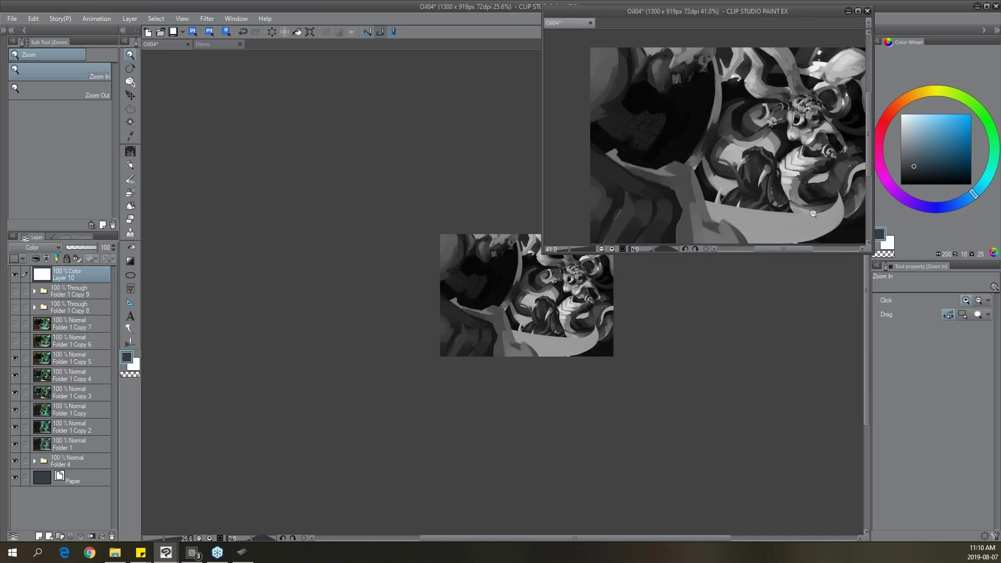
click(241, 17)
mouse_move(251, 33)
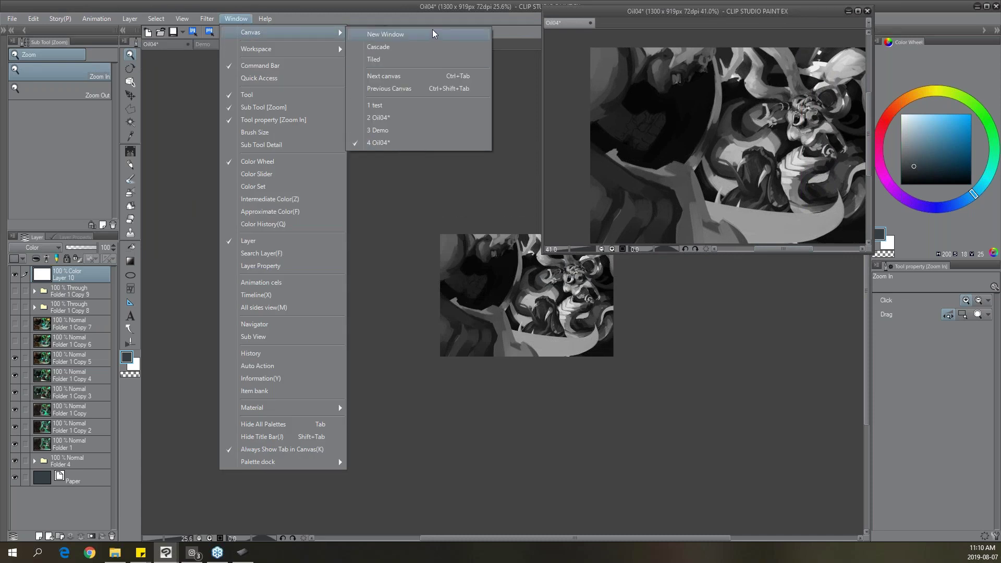
click(543, 252)
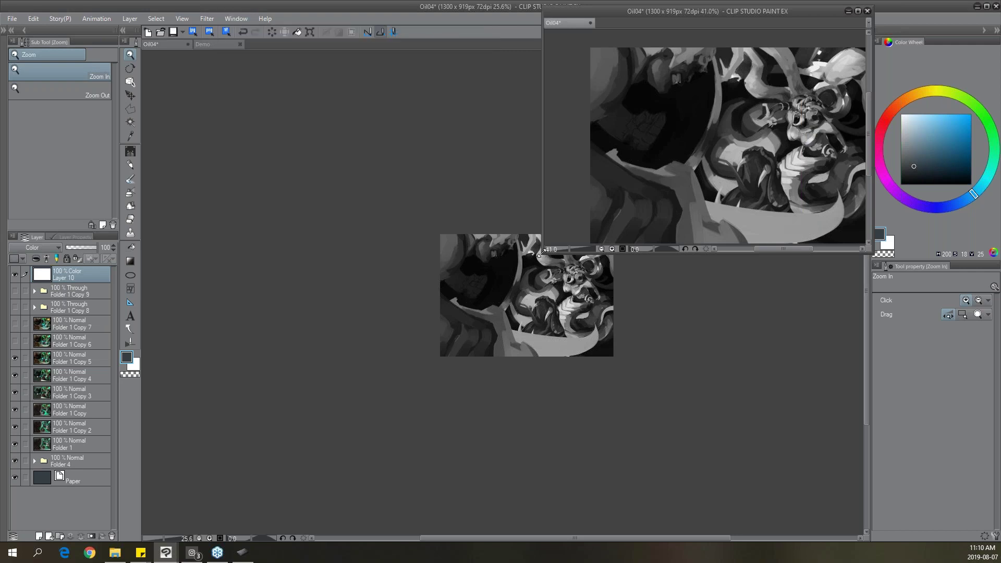
Shrink the floating window to a small overview of the whole painting, and enlarge the painting in the main window to about 67%.
drag(543, 253, 648, 207)
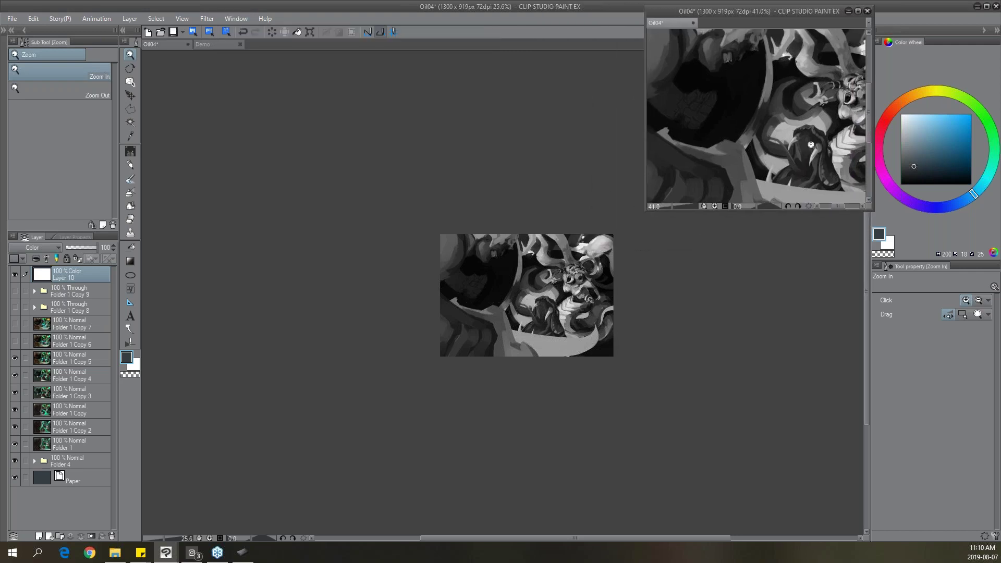
scroll(806, 146, down, 3)
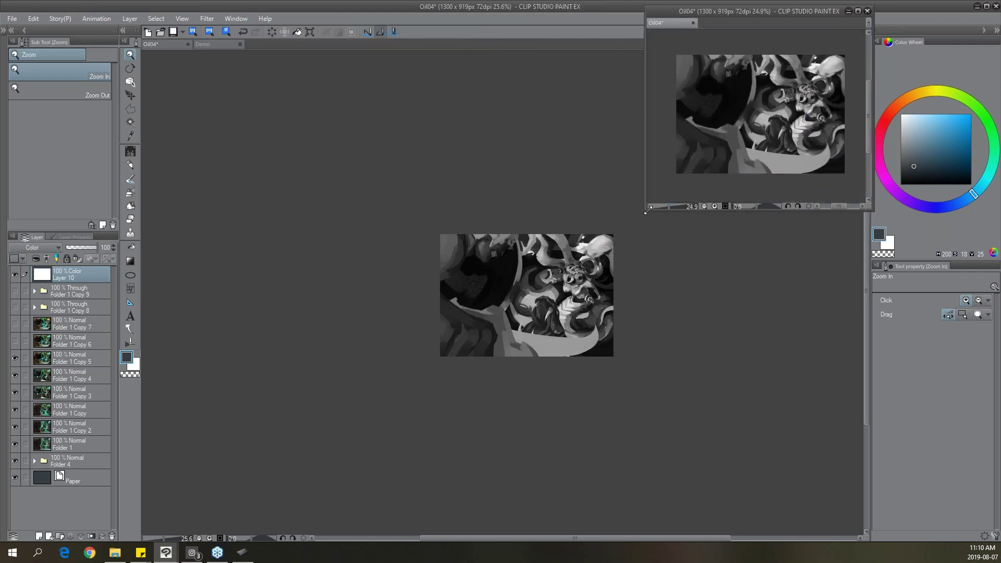
drag(644, 210, 676, 176)
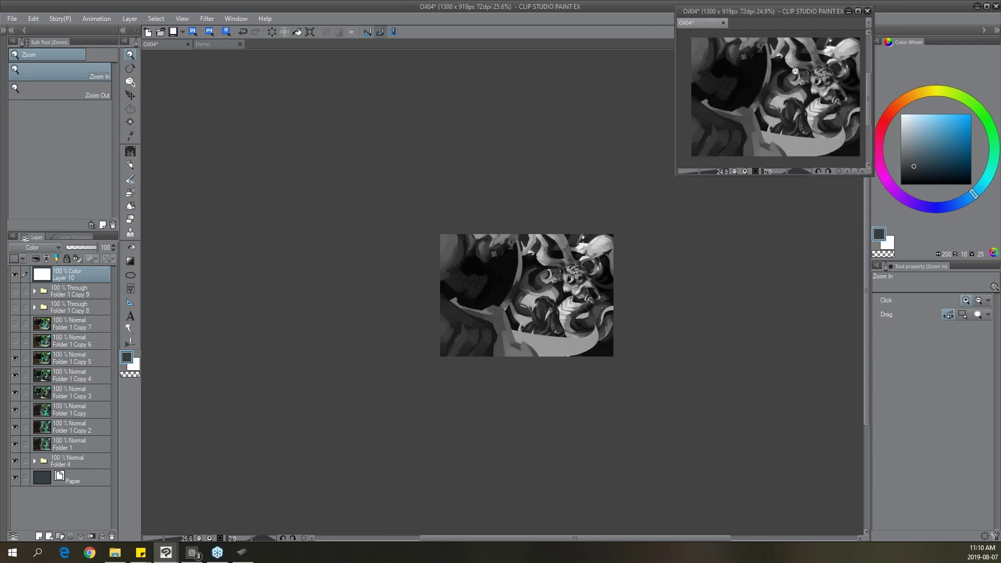
scroll(619, 305, up, 5)
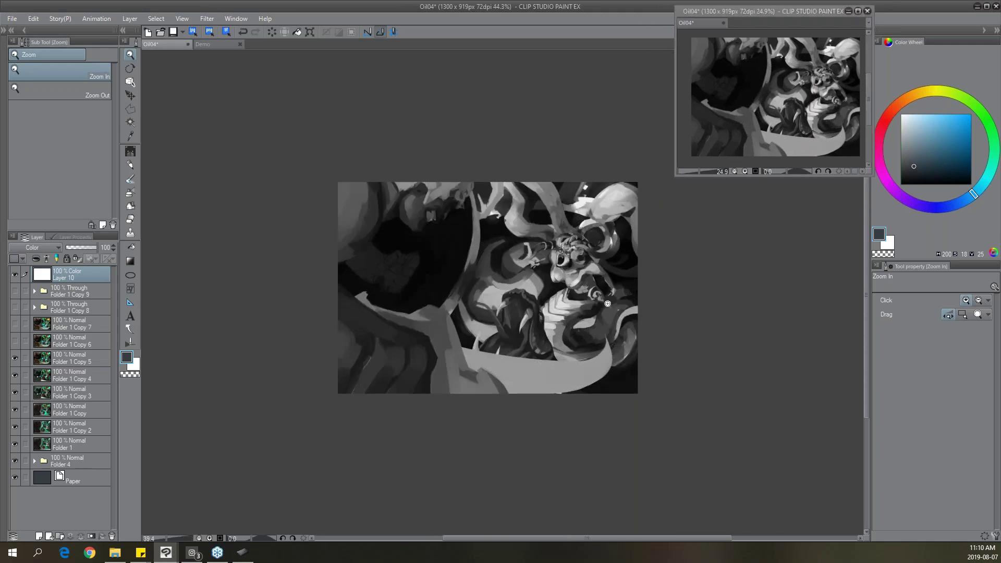
scroll(683, 310, down, 2)
scroll(683, 310, up, 2)
drag(638, 290, 652, 309)
Add a new raster layer above Folder 1 Copy 7, undo a test stroke on it and hide Layer 10.
click(82, 322)
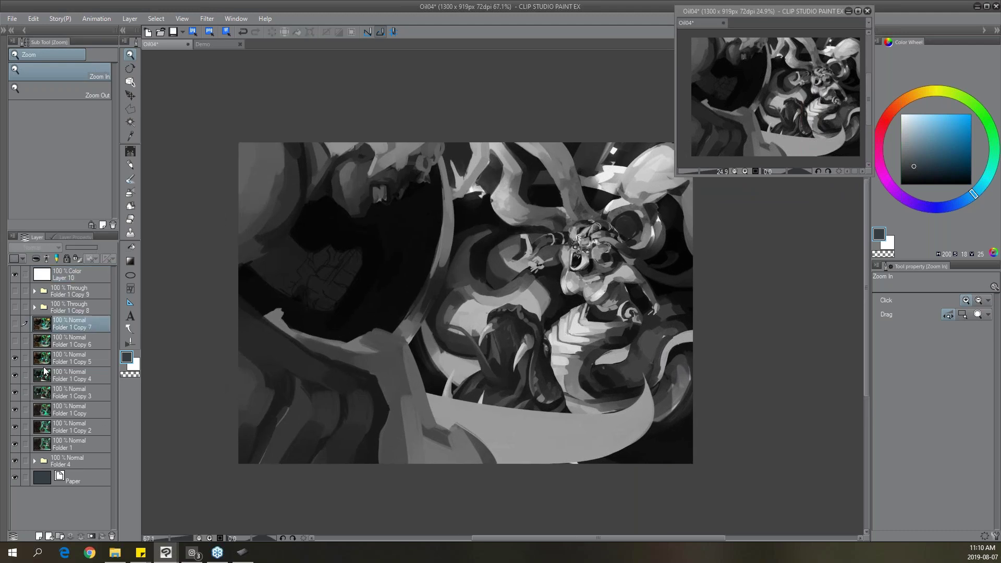
click(39, 536)
key(b)
mouse_move(415, 292)
mouse_down()
mouse_move(469, 292)
mouse_move(510, 346)
mouse_up()
key(ctrl+z)
click(14, 274)
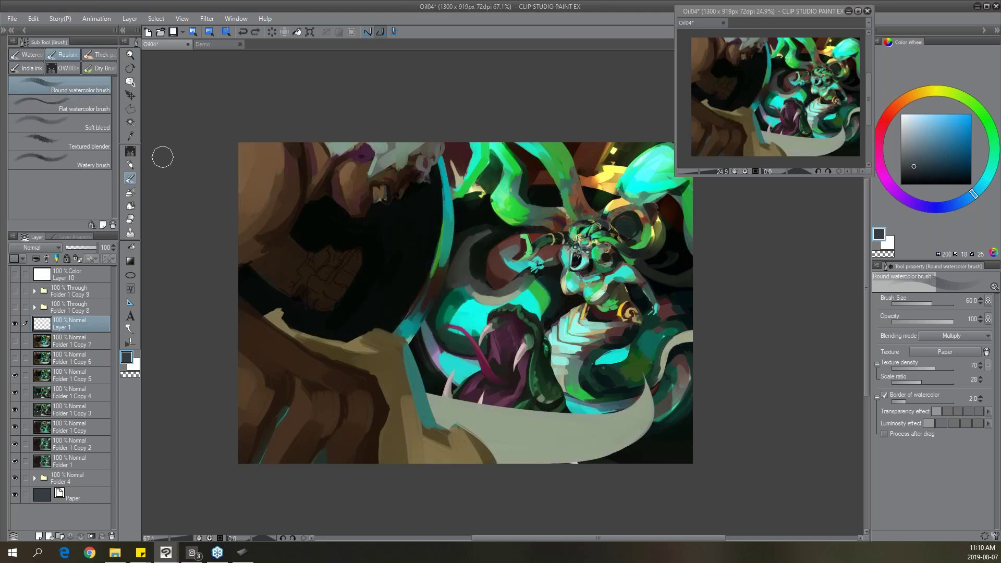
Paint a broad blue test patch across the centre with the Oil paint flat brush, and undo it.
click(99, 55)
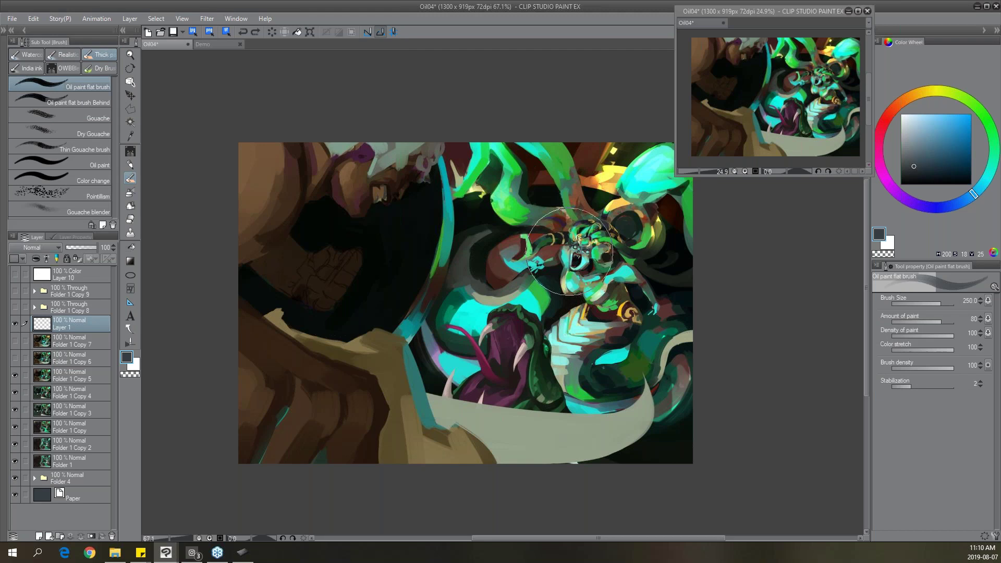
click(954, 140)
mouse_move(366, 234)
mouse_down()
mouse_move(384, 298)
mouse_move(537, 293)
mouse_up()
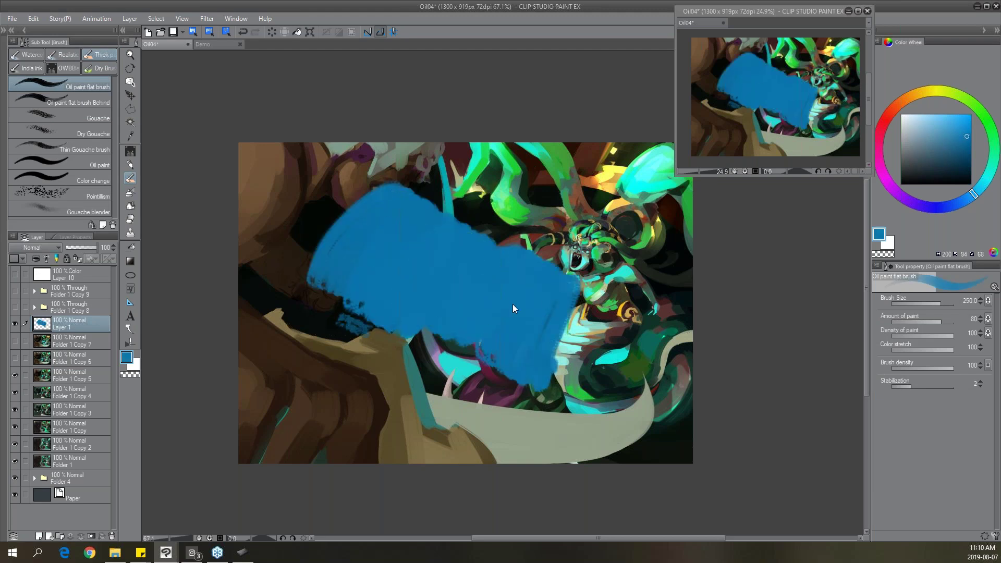
key(ctrl+z)
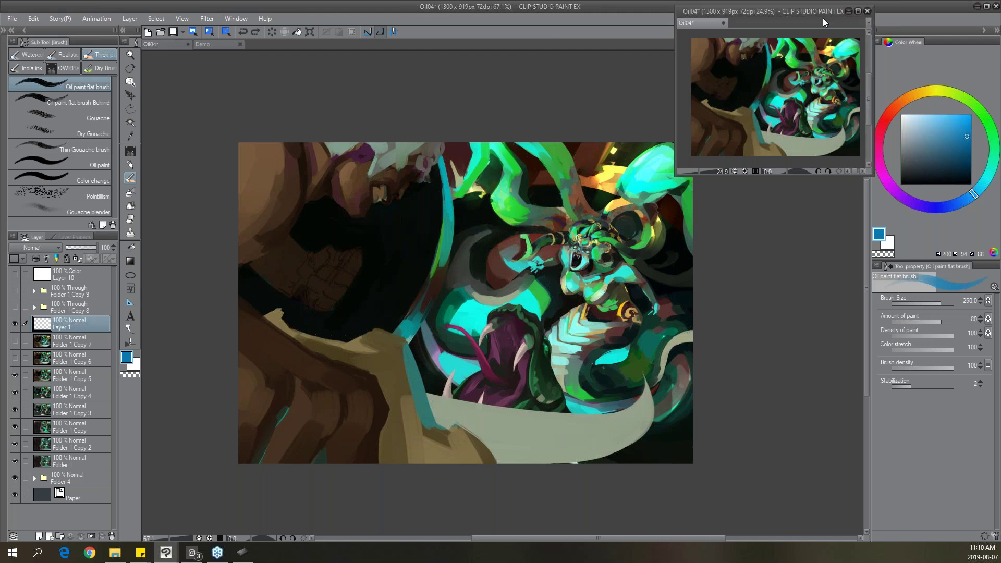
Mirror the overview window's view horizontally and look up the Flip Horizontal command for the canvas view.
click(838, 171)
click(182, 18)
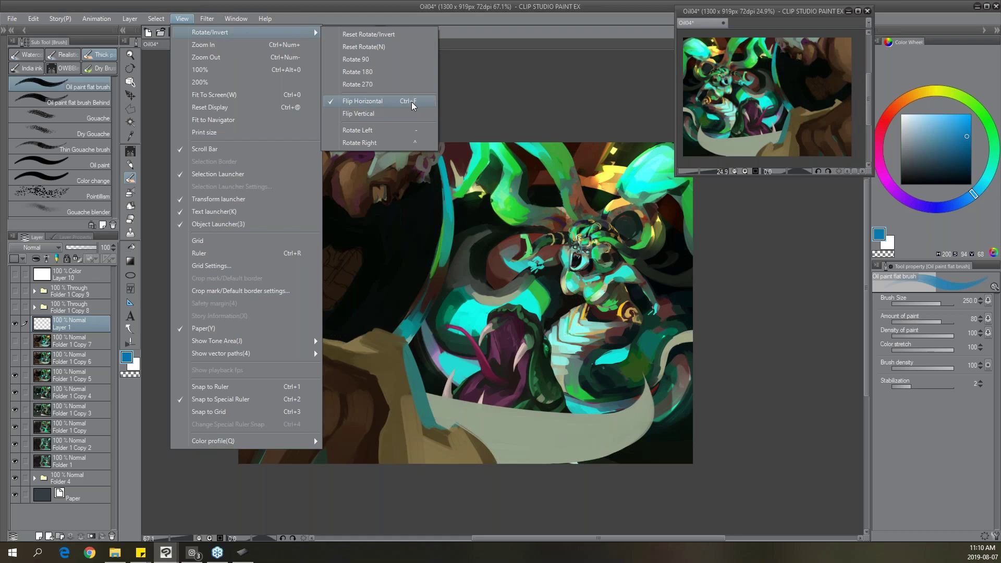
click(409, 102)
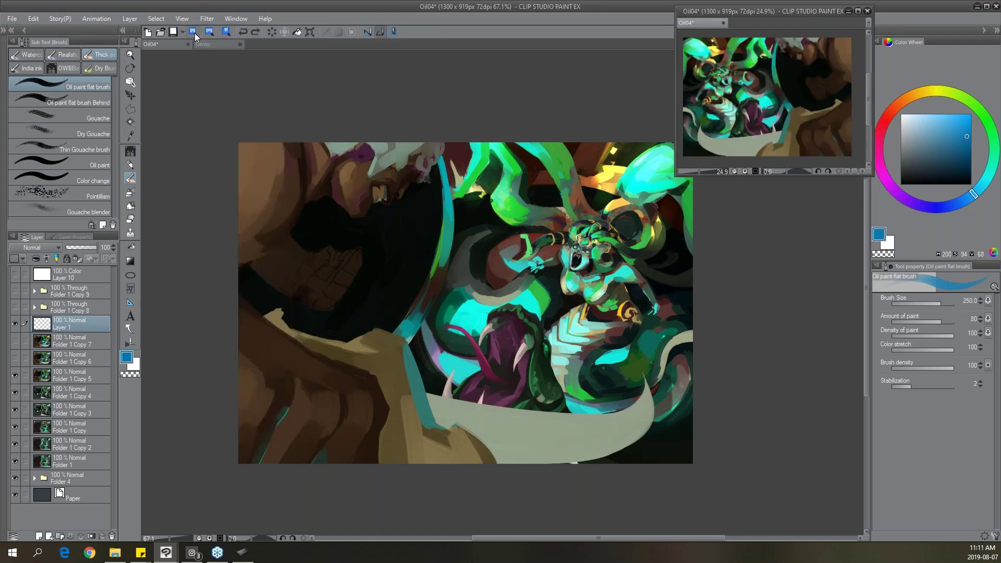
click(229, 20)
mouse_move(182, 18)
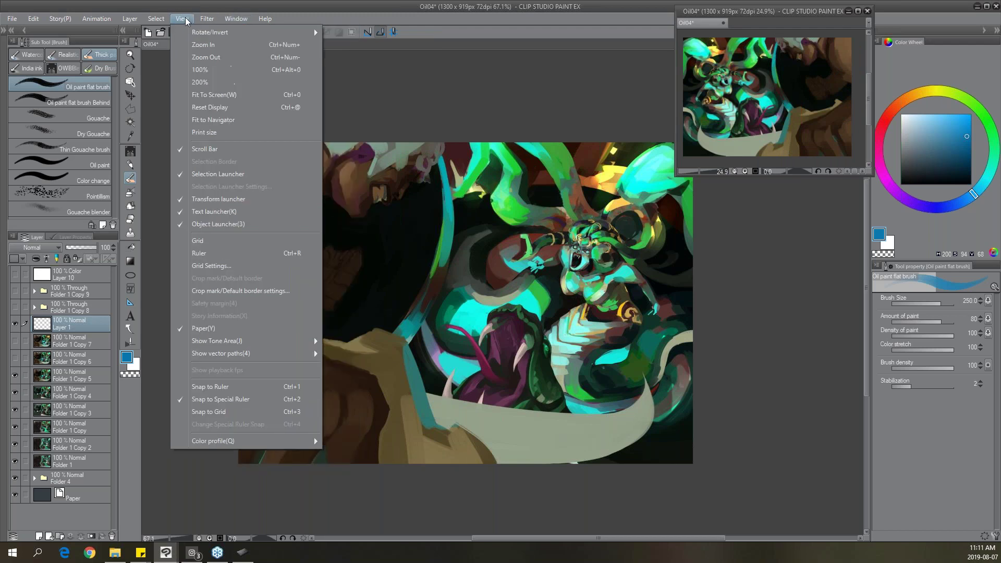
mouse_move(209, 34)
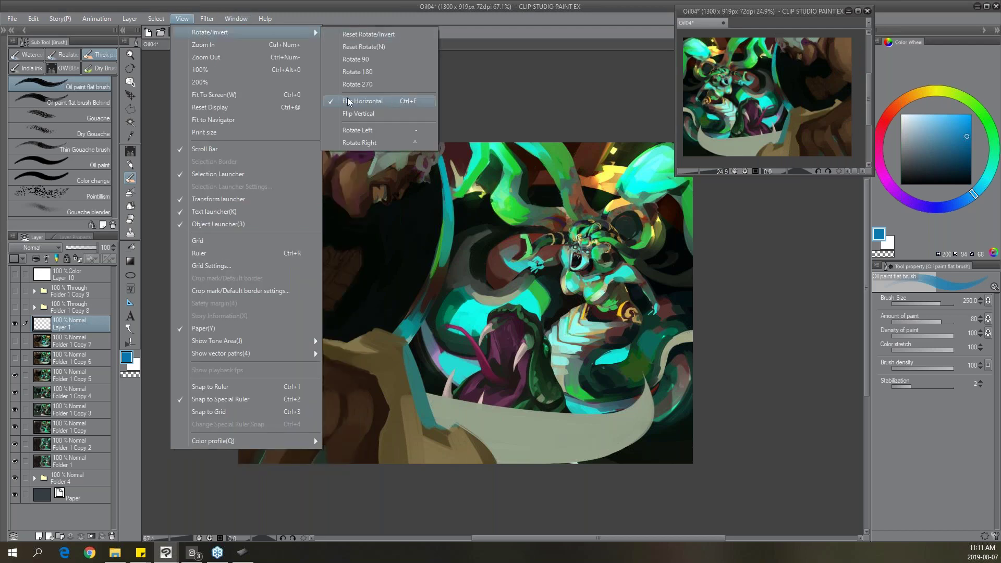
click(545, 16)
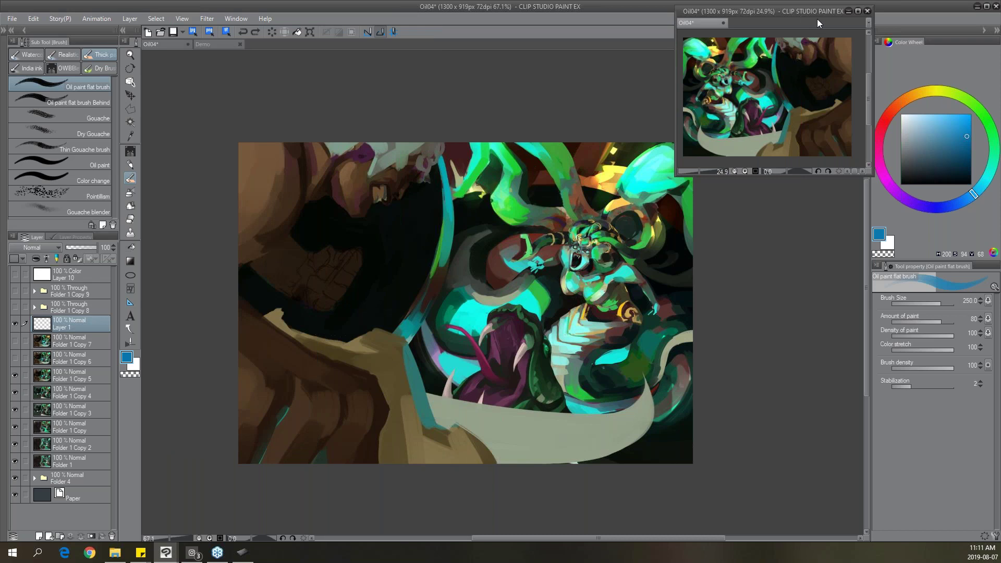
Toggle the overview's horizontal flip repeatedly to check the composition, ending in the original orientation.
key(h)
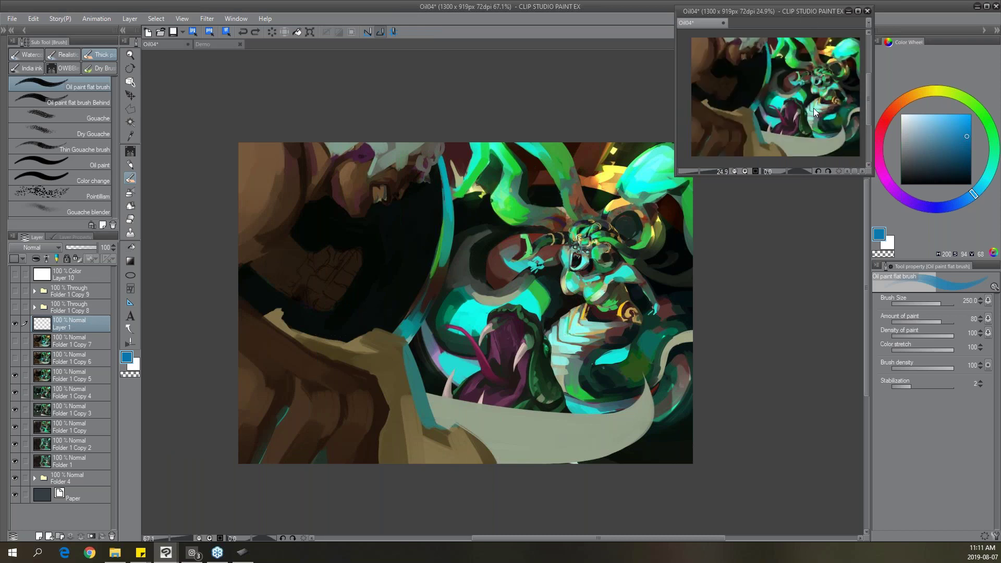
key(h)
key(h)
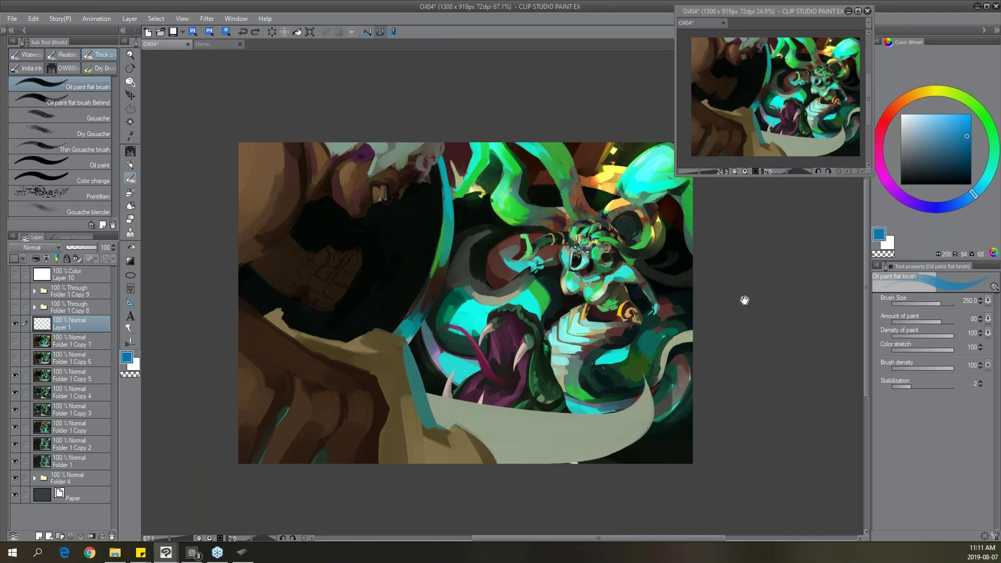
drag(745, 300, 769, 300)
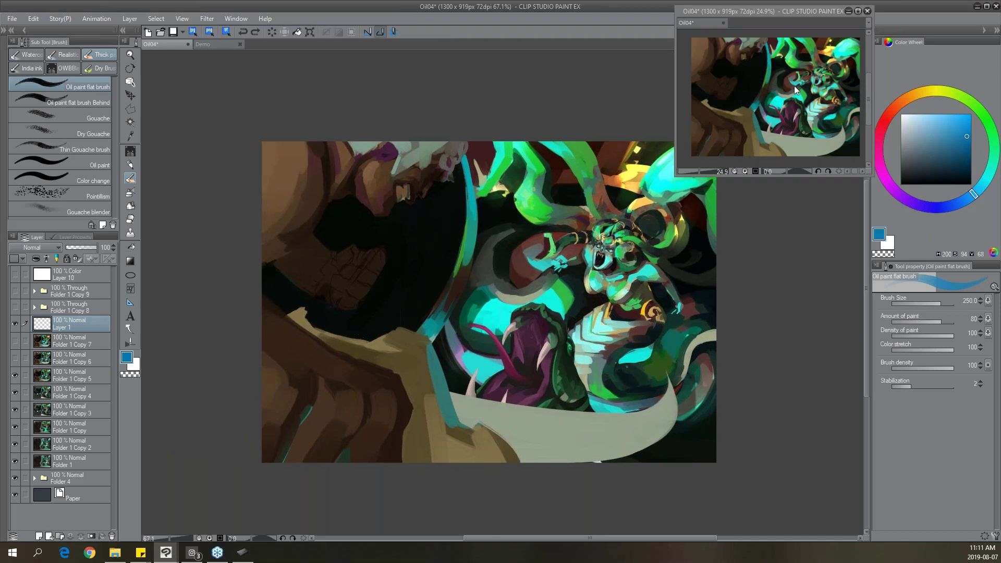
Delete the empty Layer 1, show the Folder 1 Copy 6 stage and examine the snake woman up close.
drag(94, 325, 111, 540)
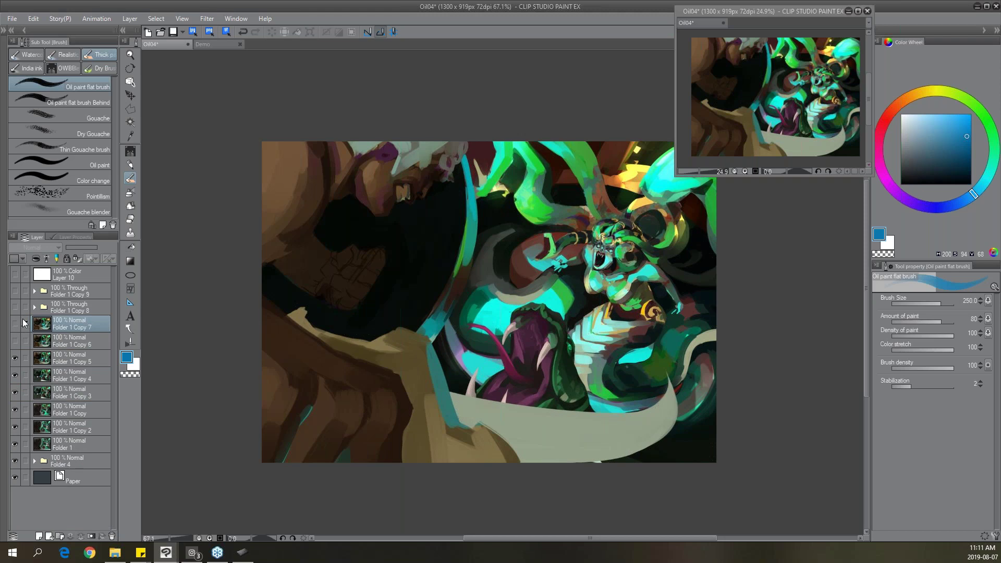
click(15, 341)
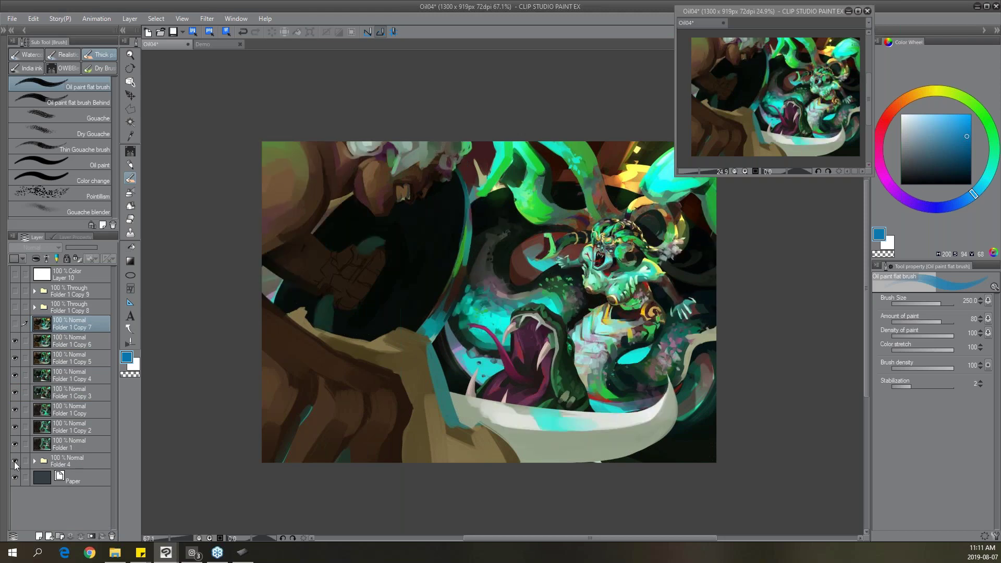
key(ctrl+space)
drag(619, 262, 659, 241)
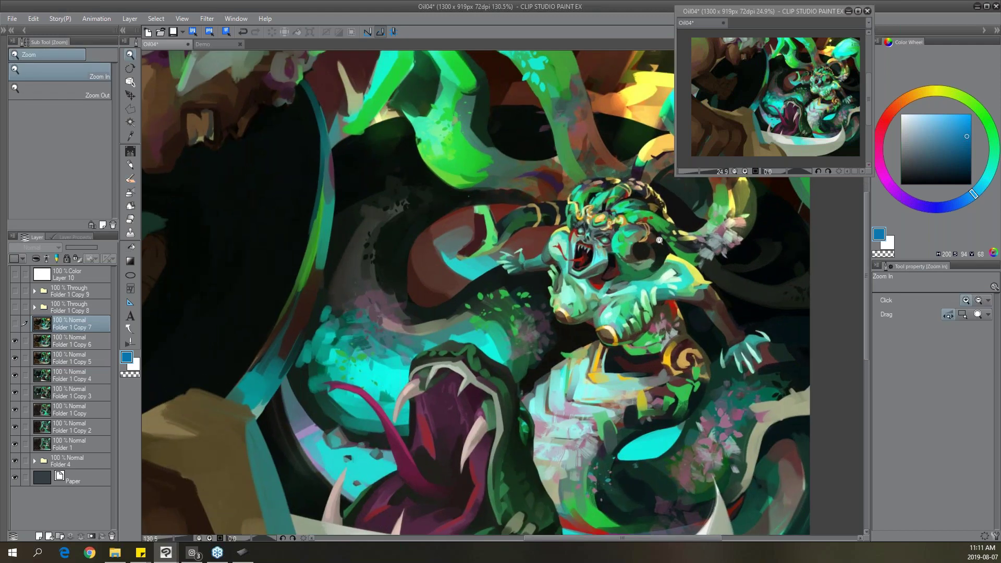
Close the small floating overview window of the painting.
click(867, 12)
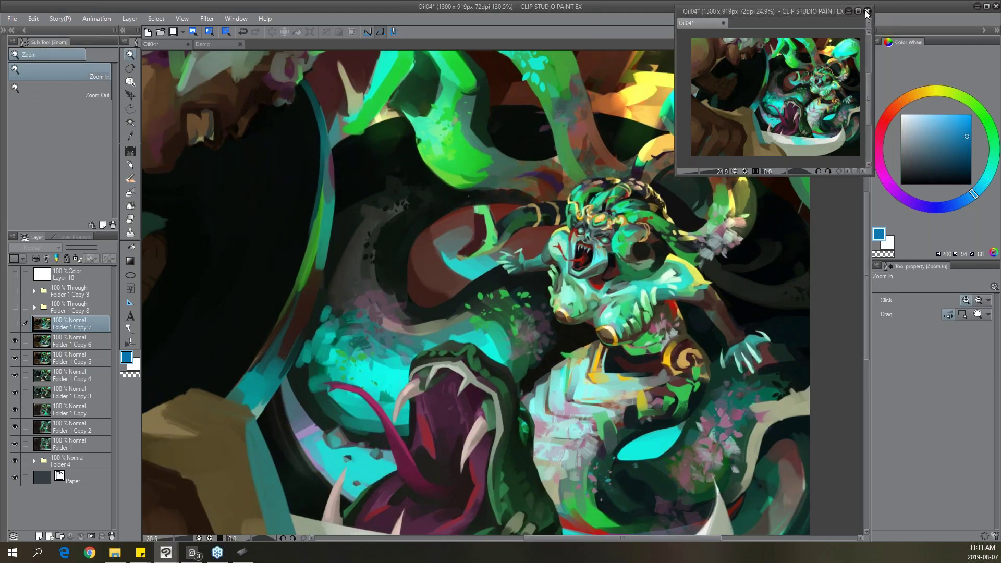
Close the floating overview window and show the Folder 1 Copy 7 stage with the whole painting in view.
click(868, 12)
drag(673, 282, 648, 228)
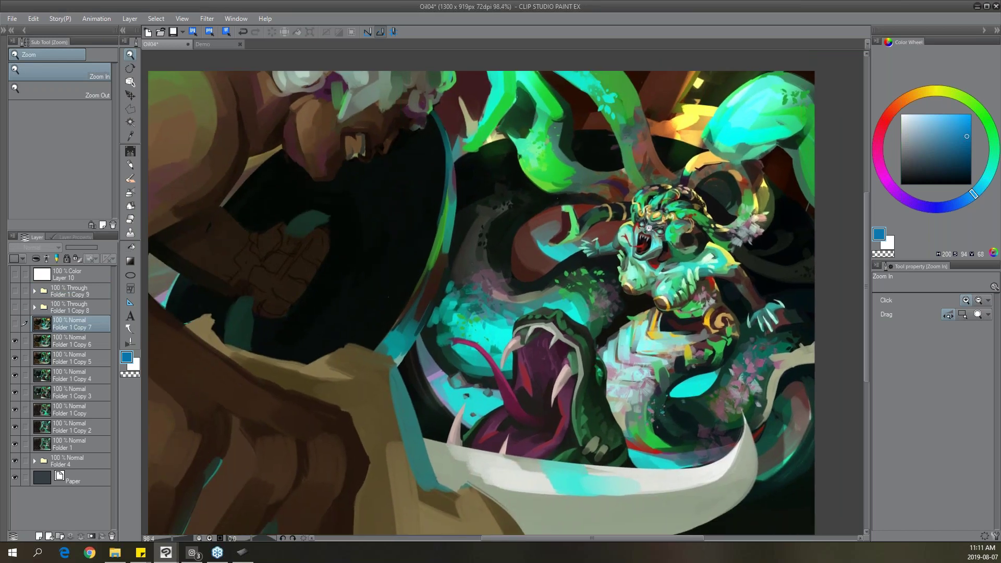
click(14, 324)
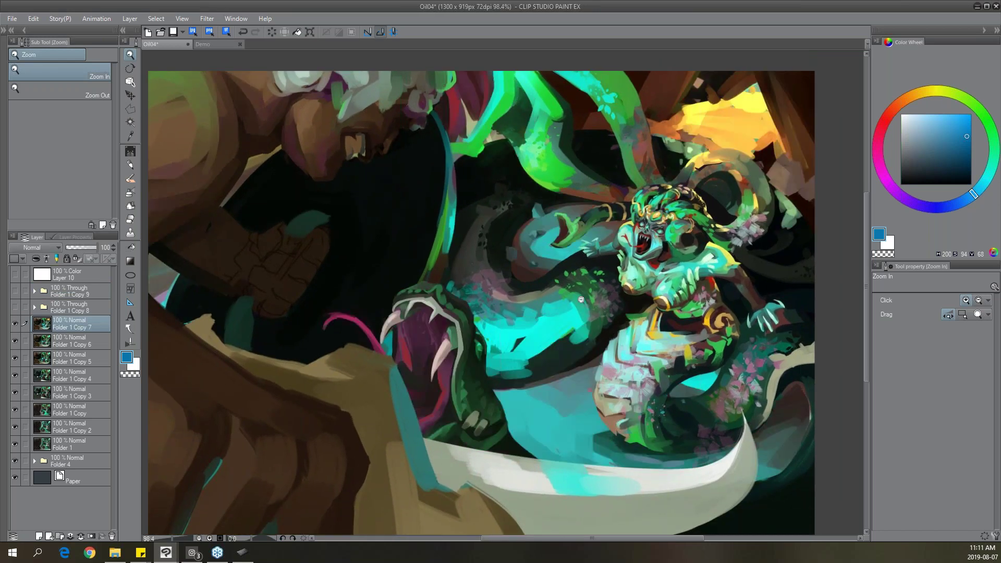
drag(668, 331, 522, 368)
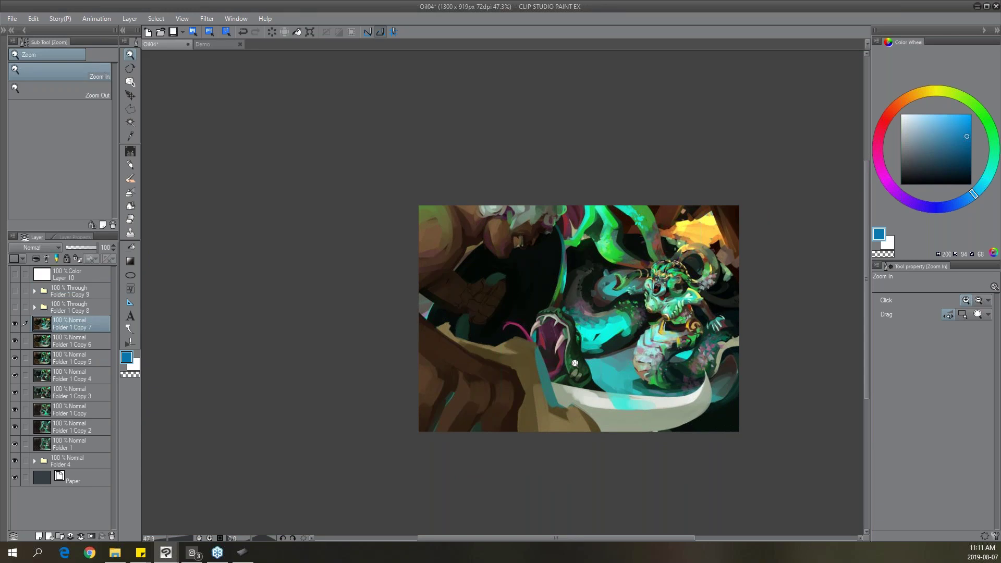
Toggle the visibility of Folder 1 Copy 7 to compare it with the Folder 1 Copy 6 stage, leaving it shown.
click(14, 324)
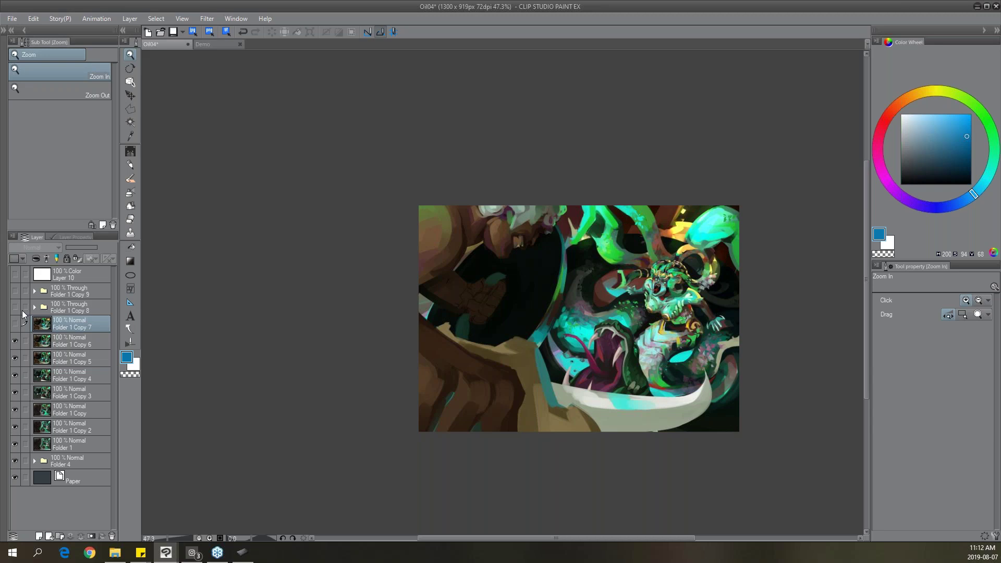
click(15, 324)
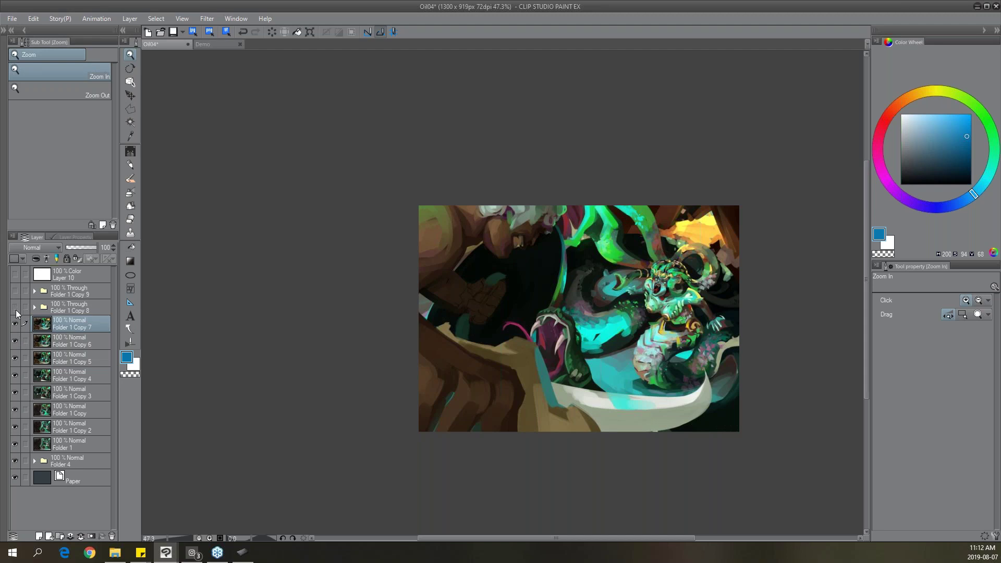
click(15, 324)
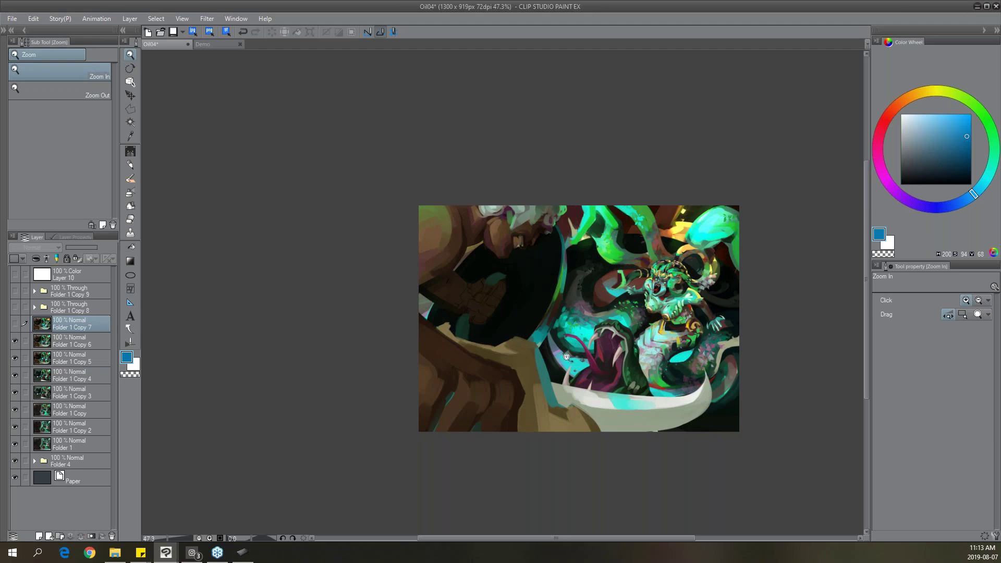
click(14, 324)
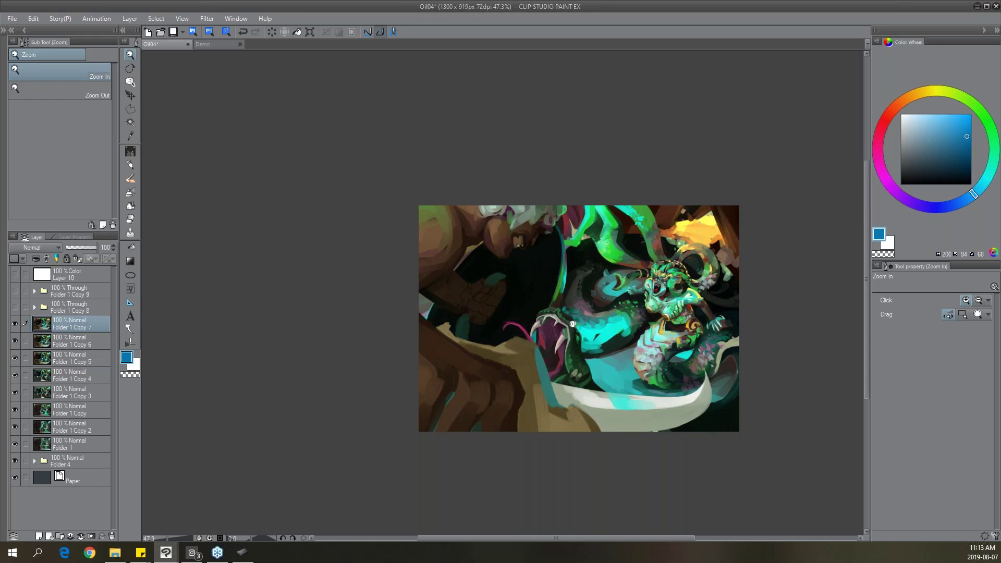
Show the Folder 1 Copy 8 and Folder 1 Copy 9 stages and view the painting closer.
click(15, 307)
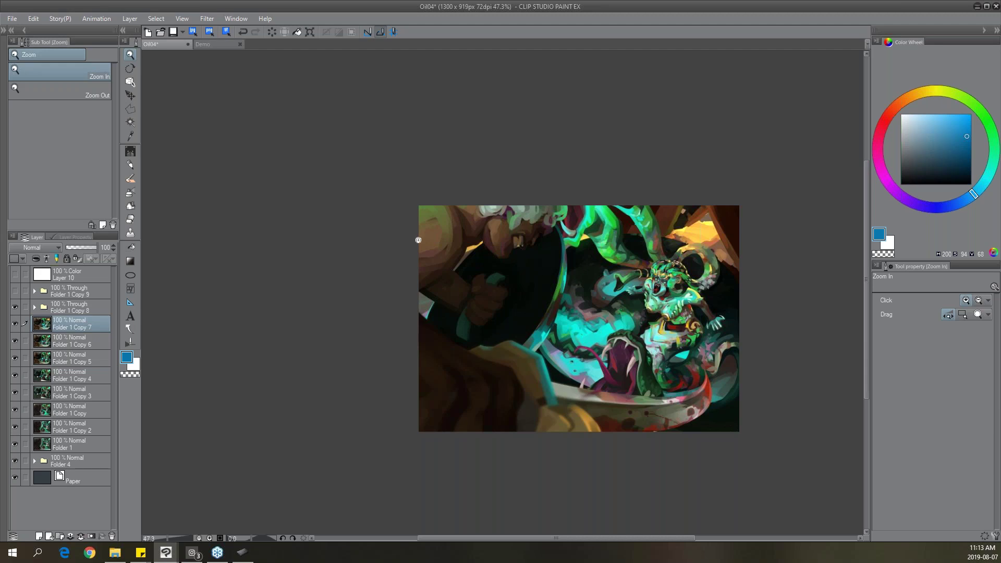
click(15, 291)
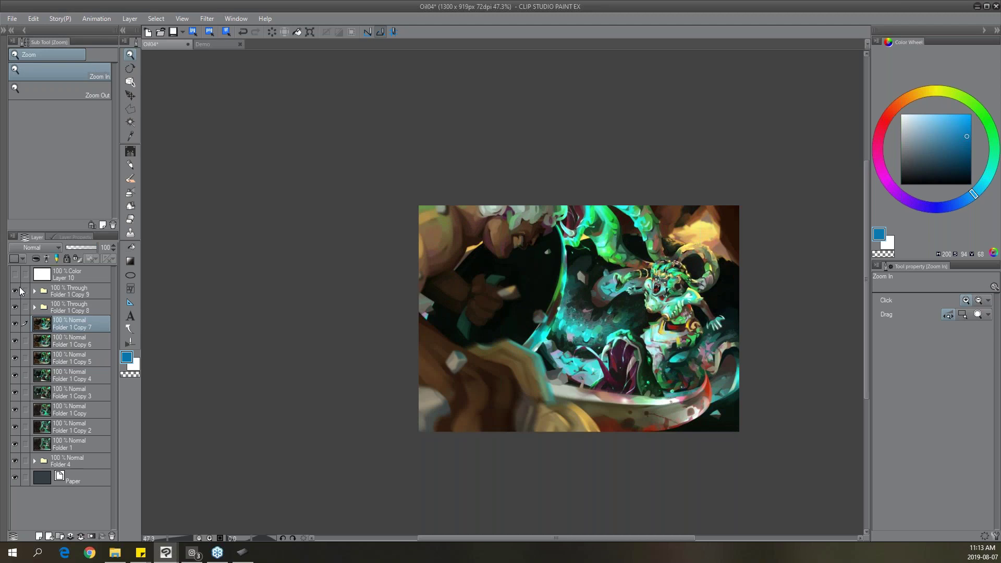
click(18, 290)
click(18, 290)
drag(630, 296, 677, 296)
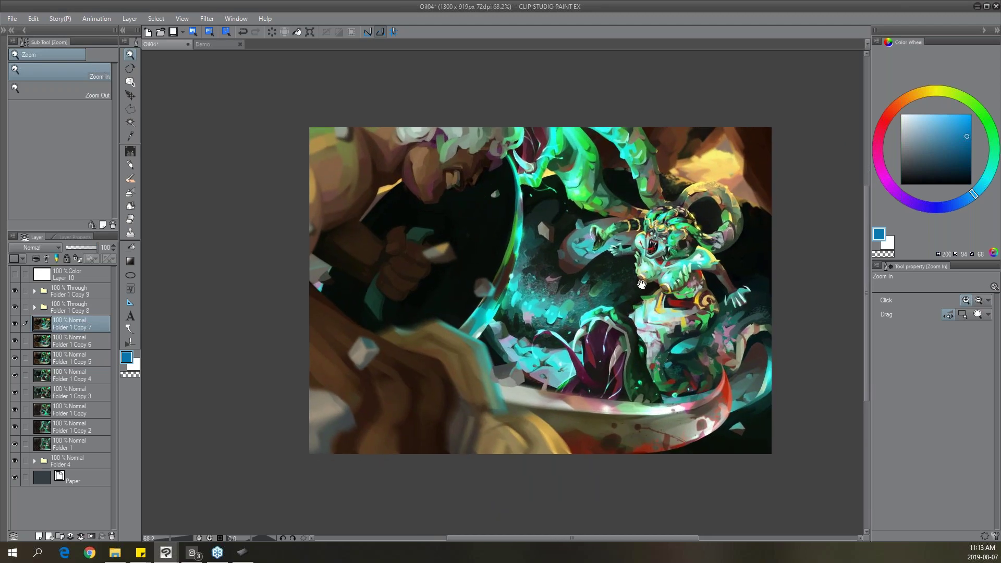
Toggle Folder 1 Copy 9 repeatedly to compare it with the Folder 1 Copy 8 stage, leaving it shown.
click(15, 291)
click(14, 291)
click(14, 291)
click(14, 291)
click(14, 290)
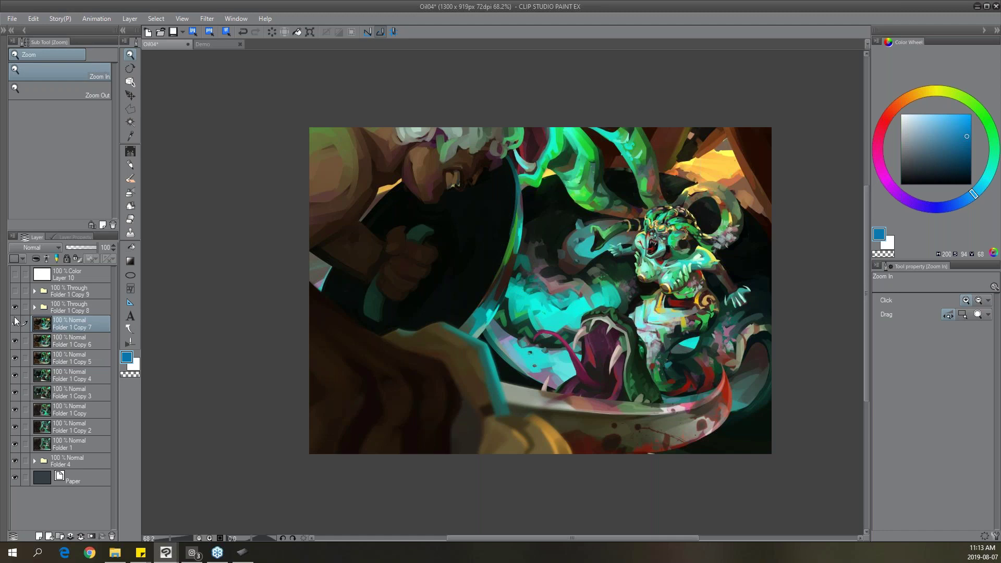
click(15, 290)
click(15, 290)
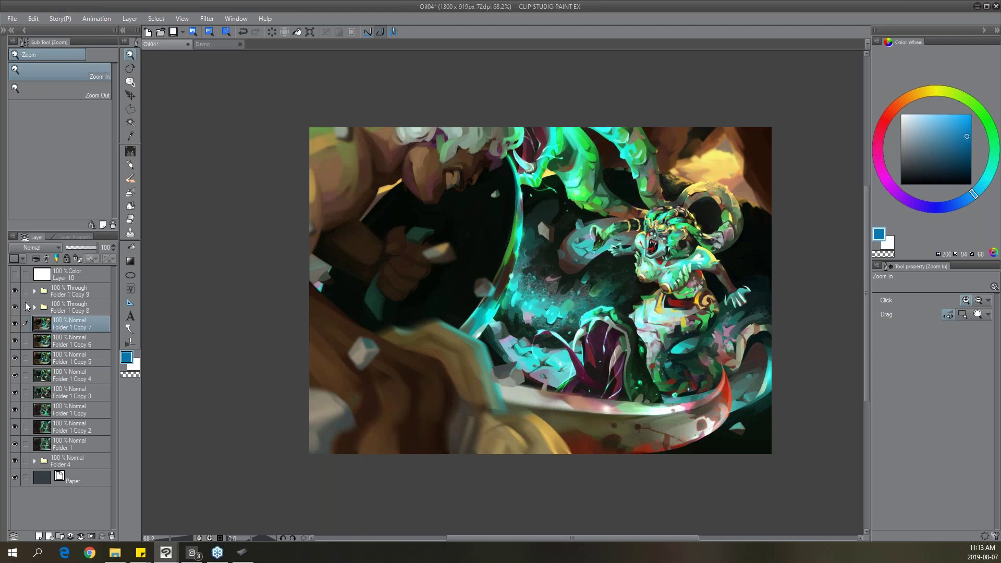
Open the Oil03 painting, hide Layer 23 to reveal Folder 1, and show Folder 1 Copy, Folder 1 Copy 2 and Layer 23 in sequence.
click(0, 287)
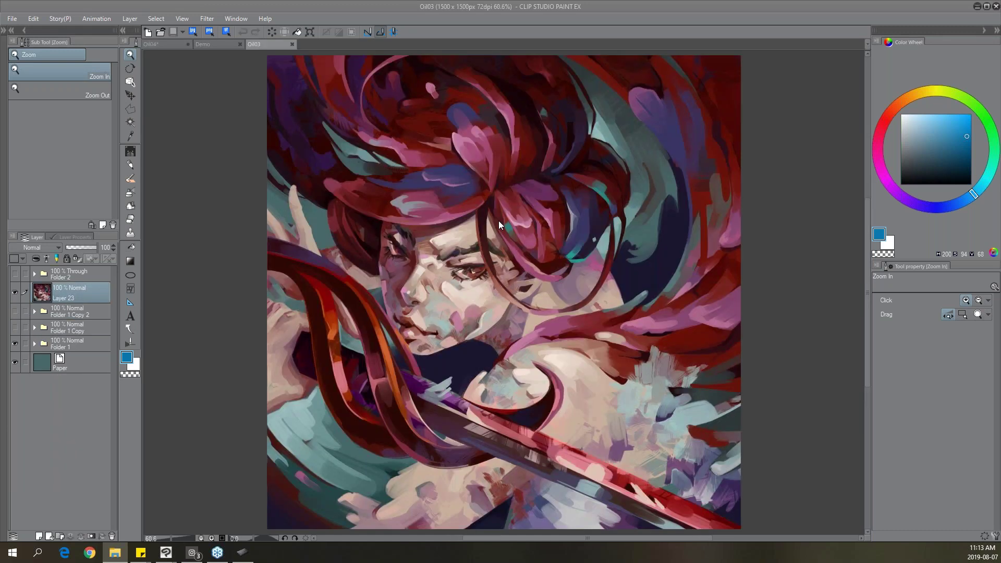
click(15, 292)
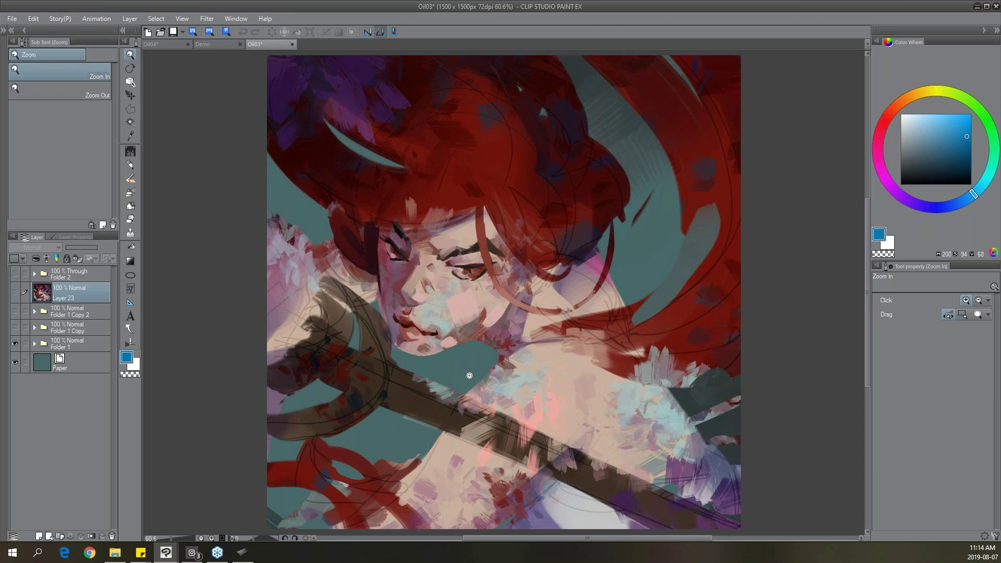
click(15, 328)
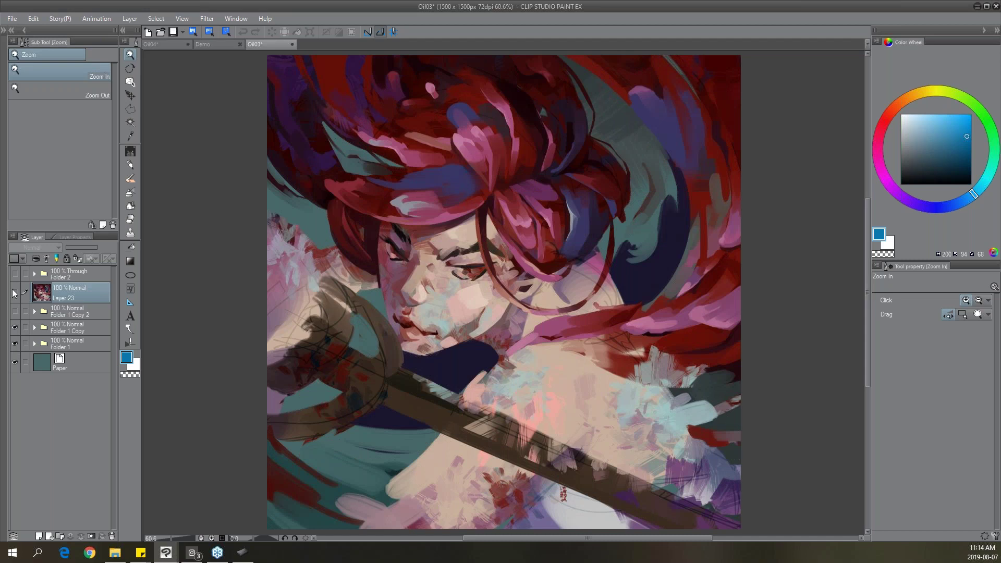
click(16, 311)
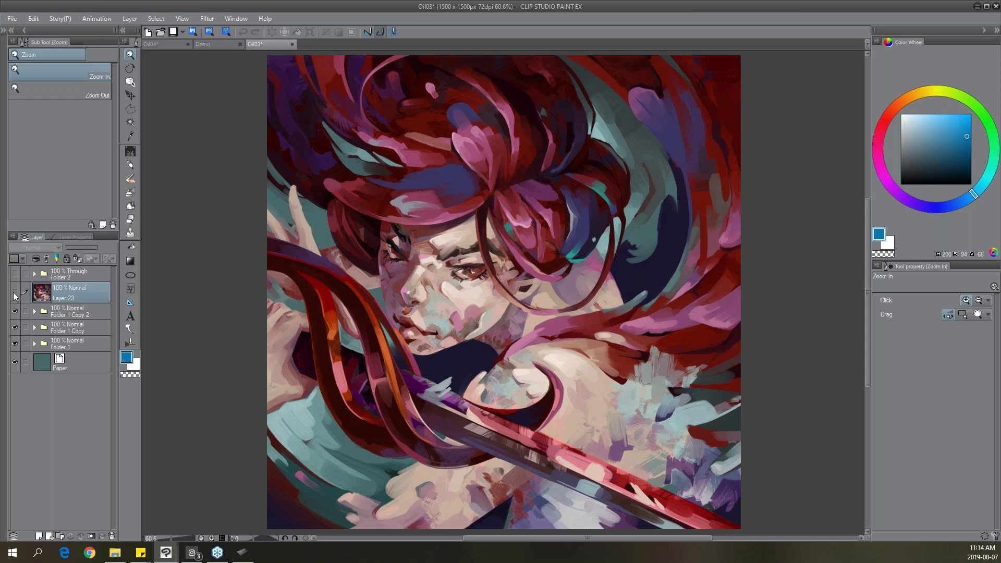
click(15, 293)
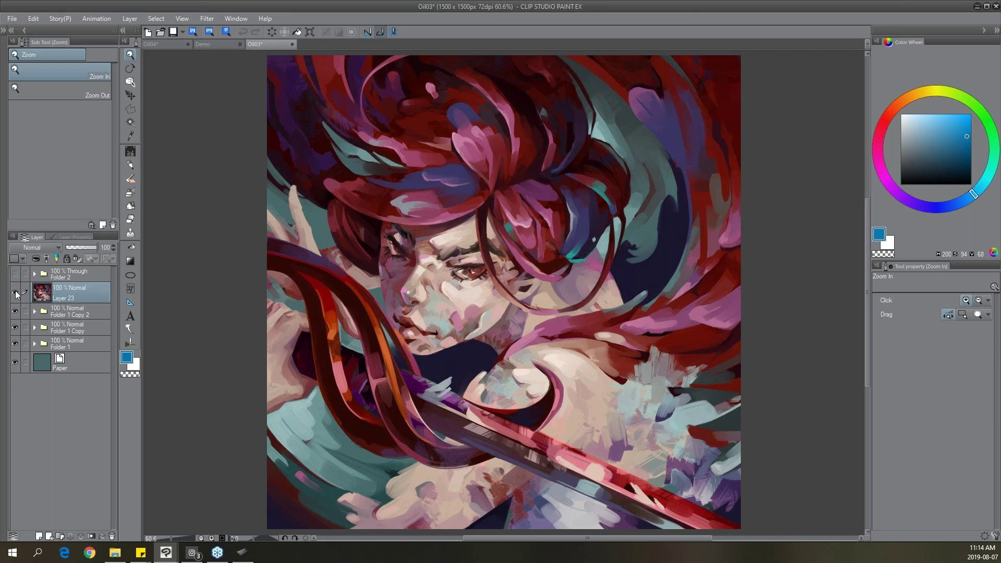
Toggle Layer 23 to compare it with the Folder 1 Copy 2 stage beneath it.
click(14, 292)
click(15, 292)
click(14, 293)
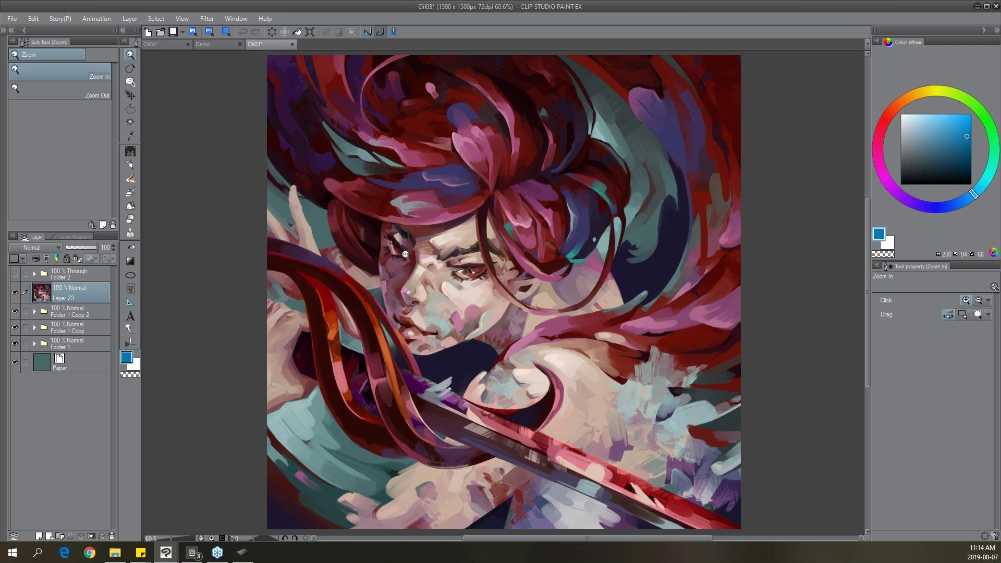
click(14, 293)
click(15, 291)
Mirror the canvas view, compare Layer 23 on and off in the flipped view, and restore the original orientation.
key(h)
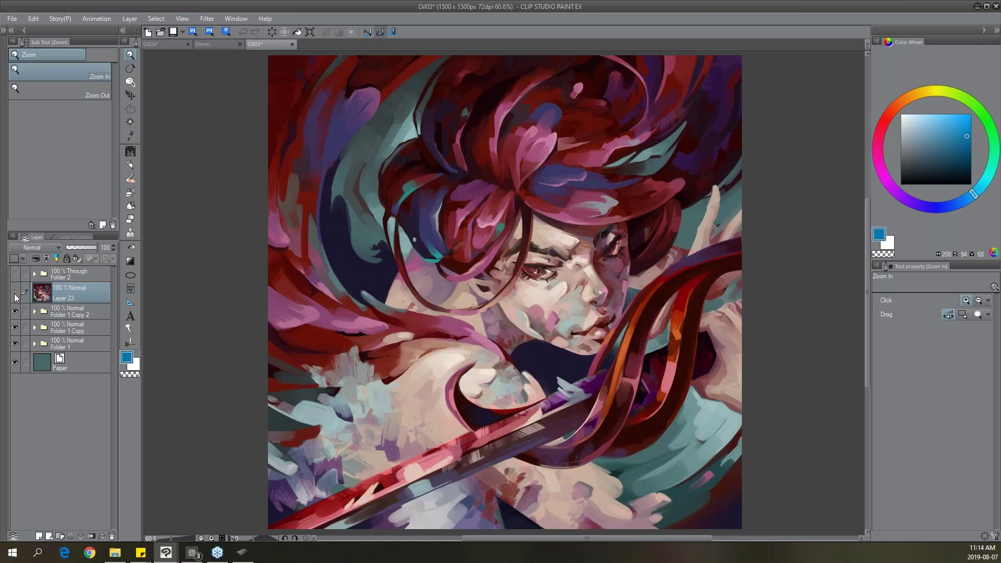
click(15, 293)
click(14, 293)
click(14, 294)
click(14, 294)
key(h)
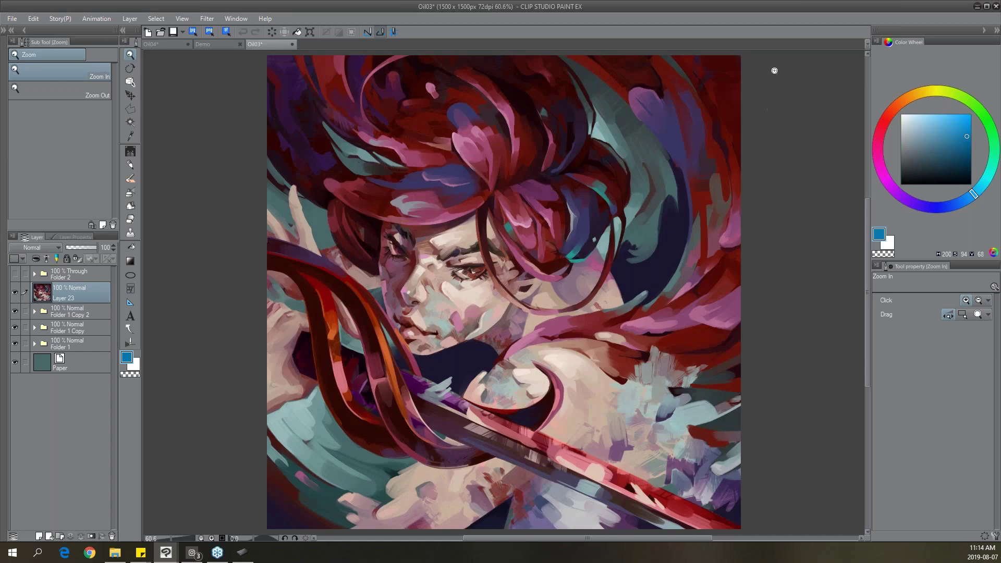
Toggle the Folder 2 stage in Oil03, then open the Oil02 painting and view it whole.
click(15, 275)
click(16, 274)
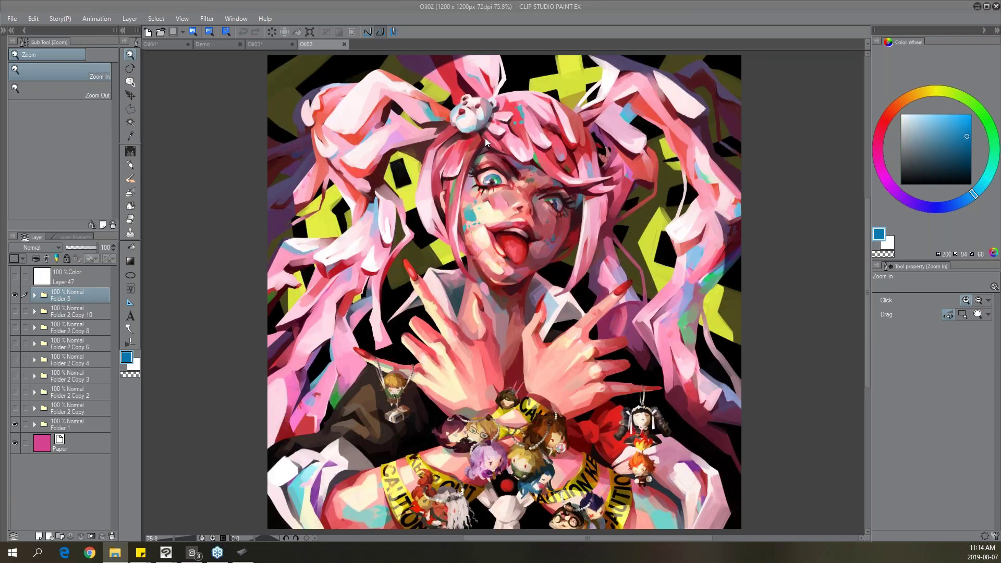
scroll(485, 137, up, 1)
scroll(482, 146, down, 3)
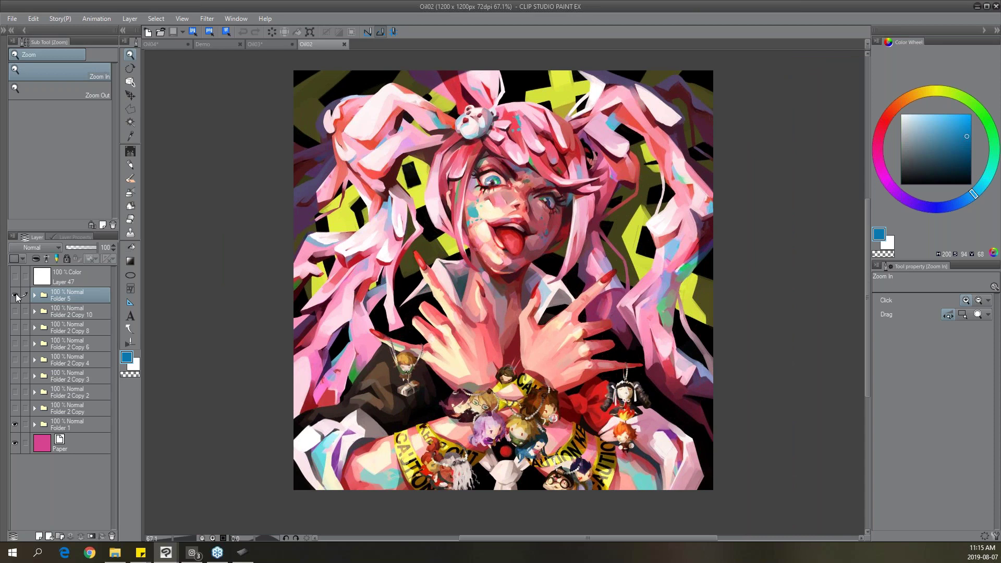
Hide Folder 5 to reveal the Folder 1 sketch and compare it with the Folder 2 Copy stage.
click(15, 296)
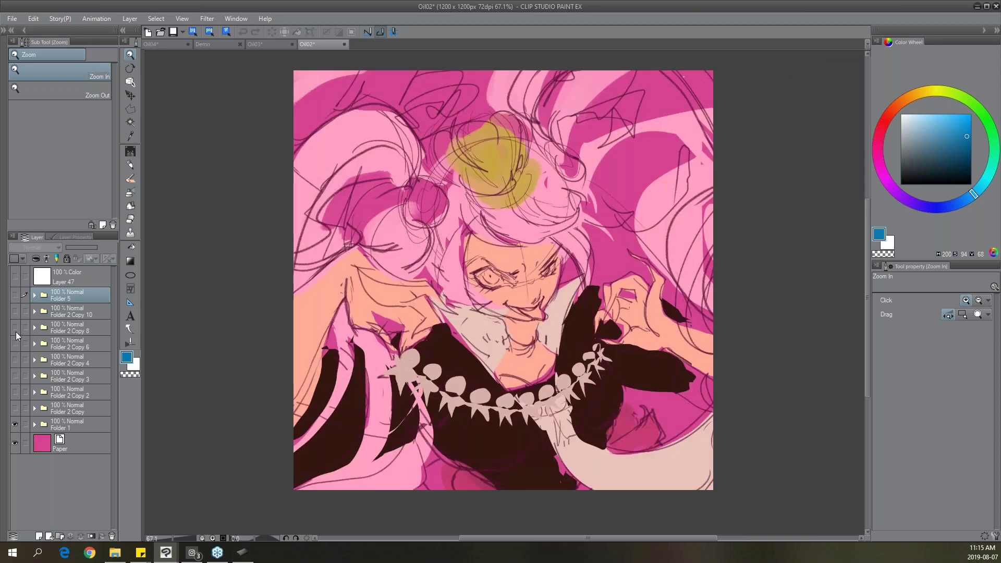
click(14, 407)
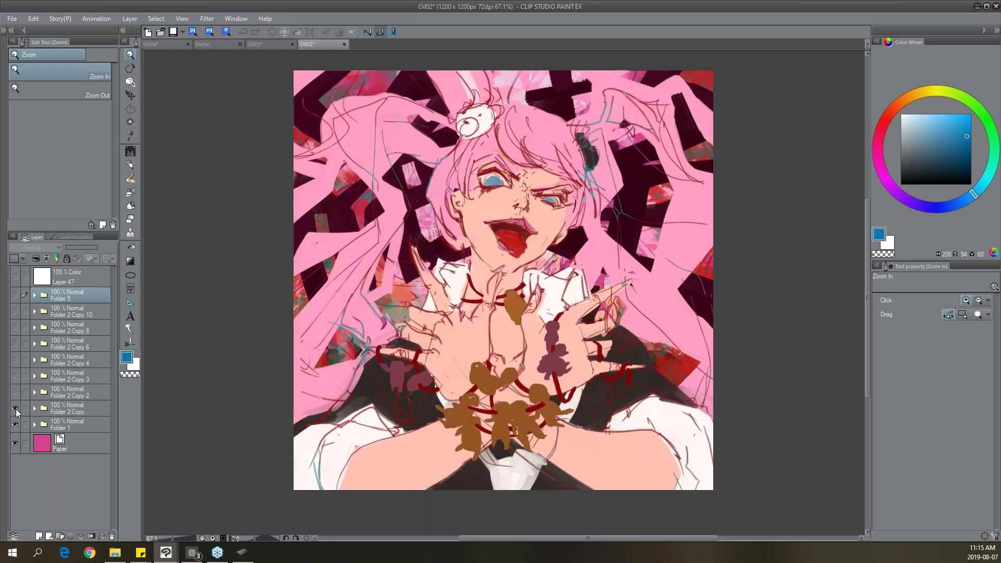
click(15, 409)
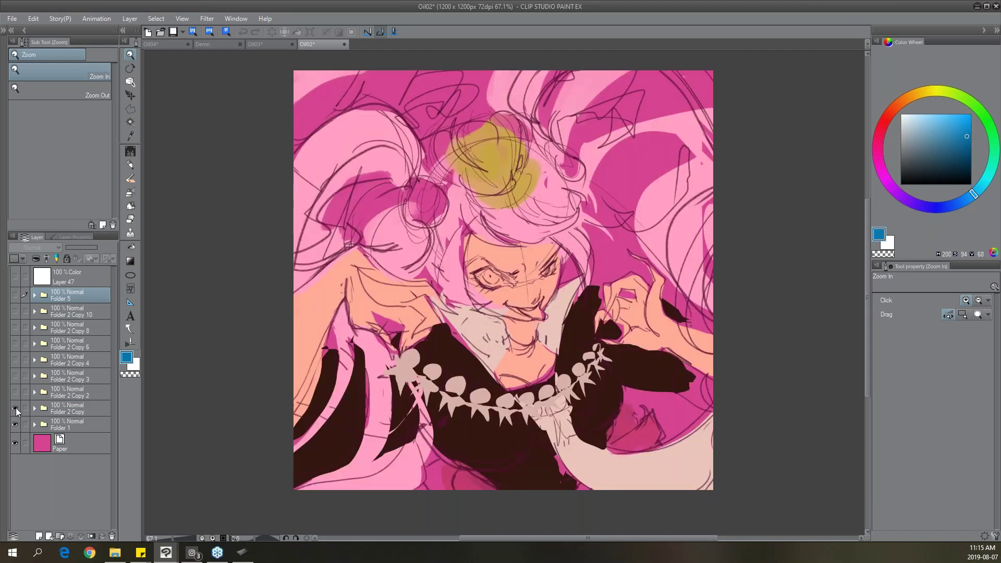
click(15, 408)
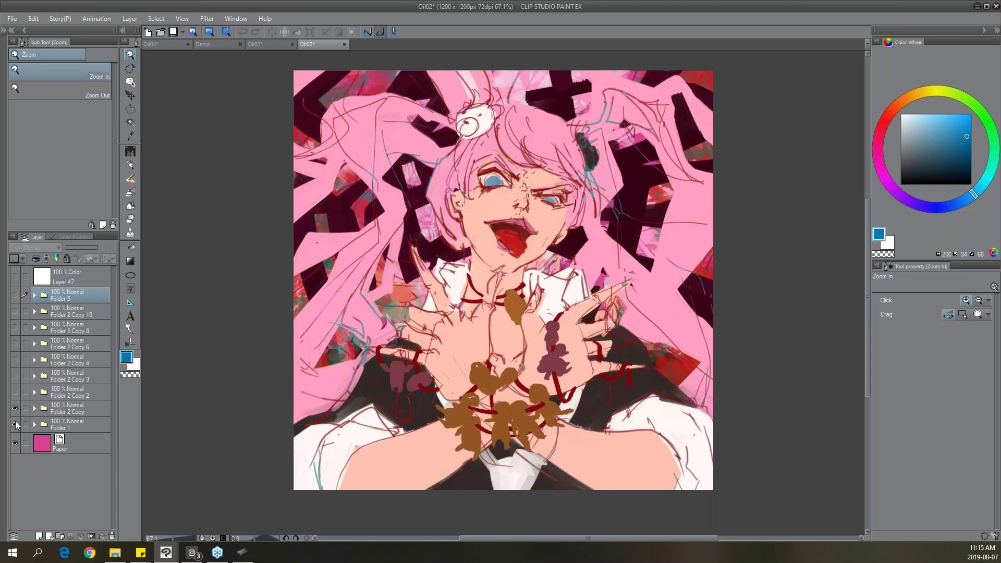
Step through the Folder 2 Copy 2, Copy 3, Copy 4 and Copy 6 stages, hiding Folder 1 and the folders up to Folder 2 Copy 3.
click(15, 408)
click(15, 392)
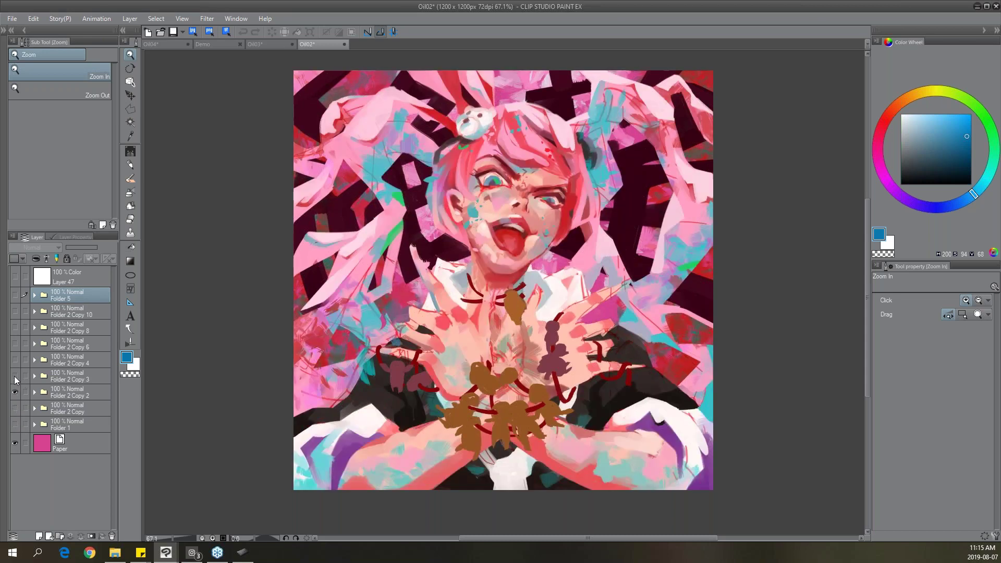
click(14, 376)
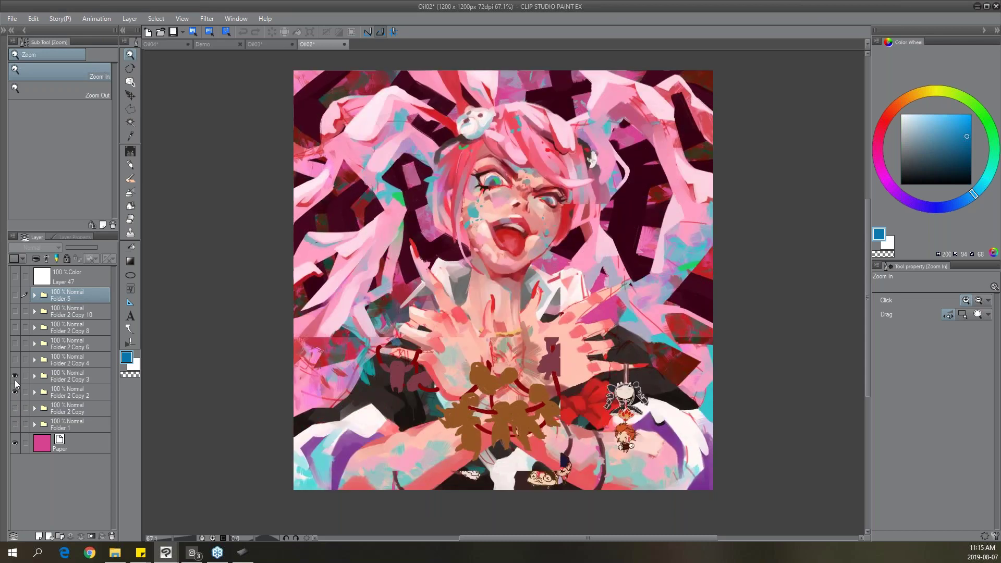
click(15, 391)
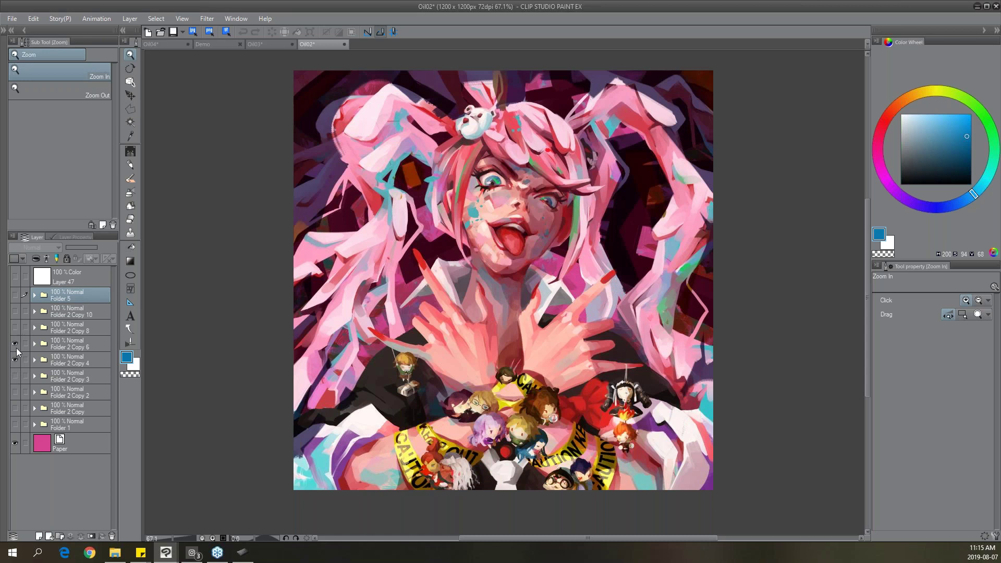
Toggle Folder 2 Copy 6 to compare it with the Folder 2 Copy 4 stage, leaving it shown.
click(14, 345)
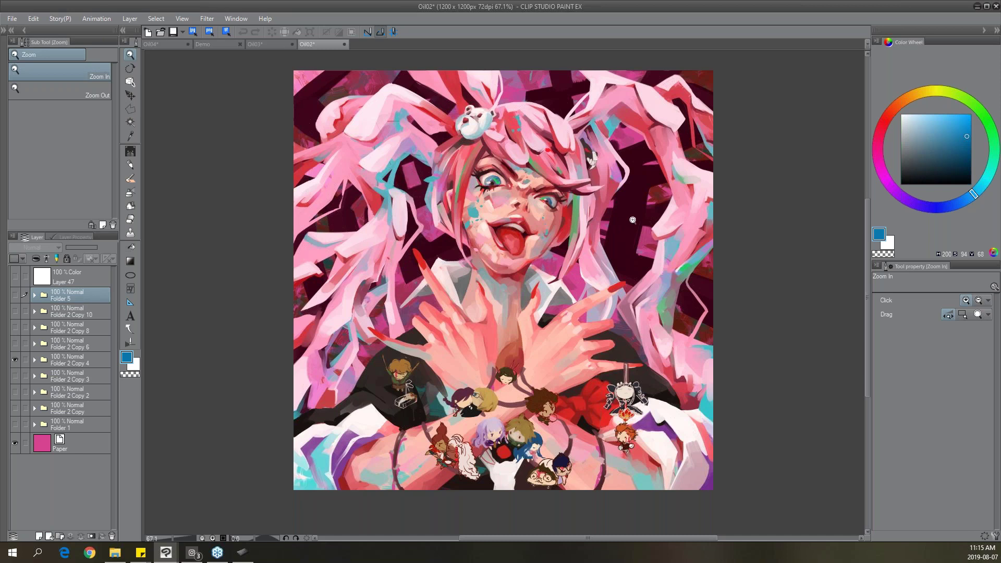
click(15, 344)
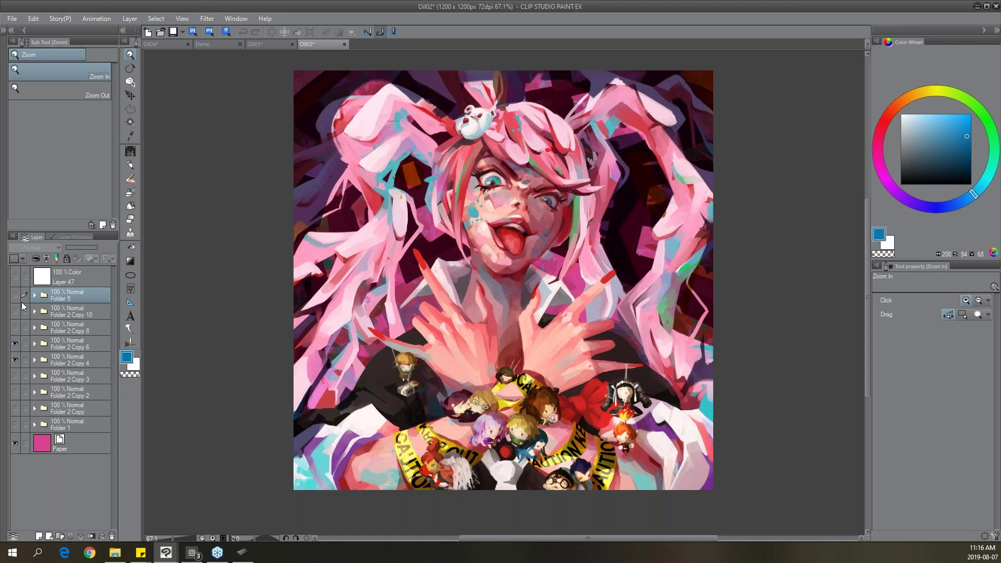
click(15, 343)
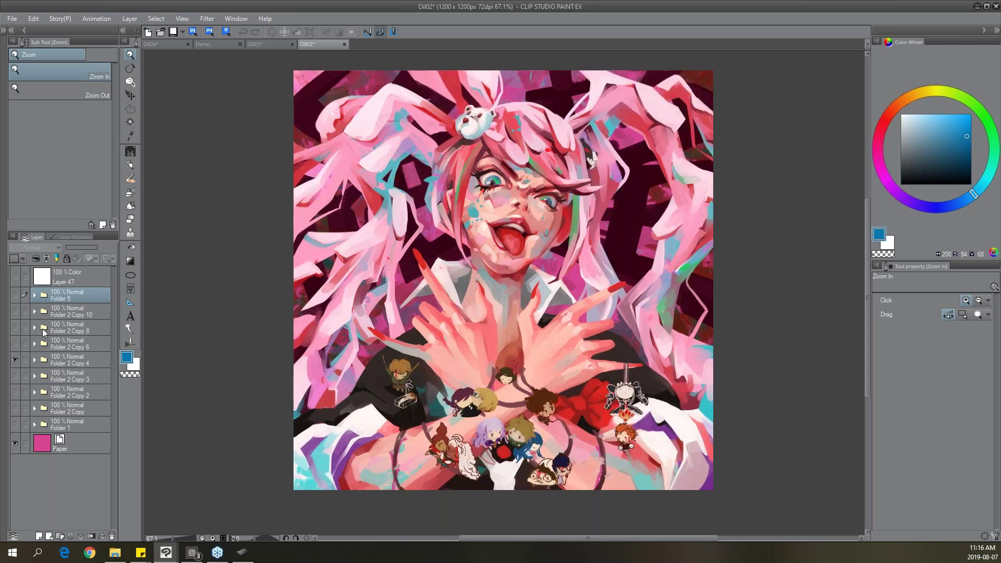
click(14, 344)
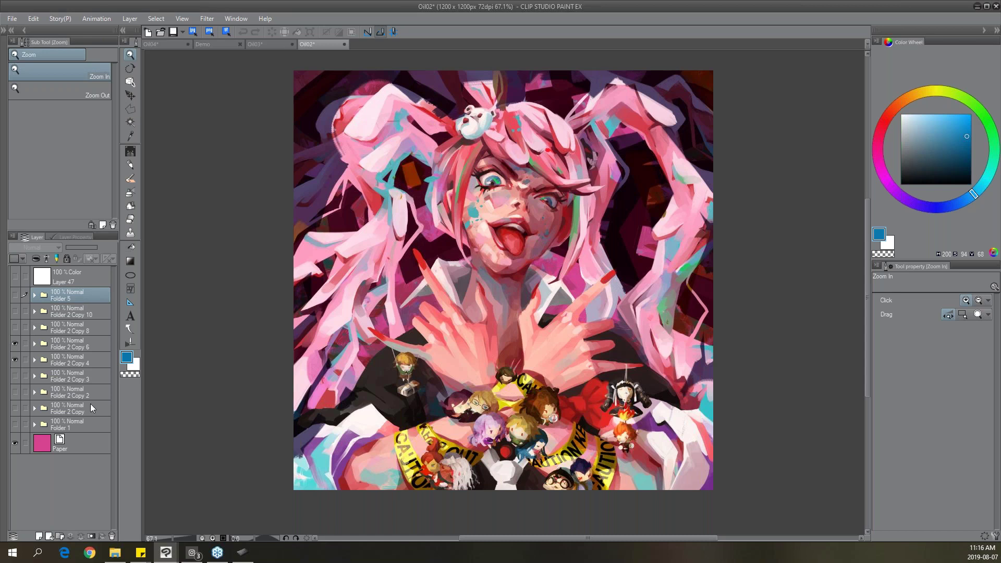
Show the Folder 2 Copy 8 and Folder 2 Copy 10 stages.
click(15, 326)
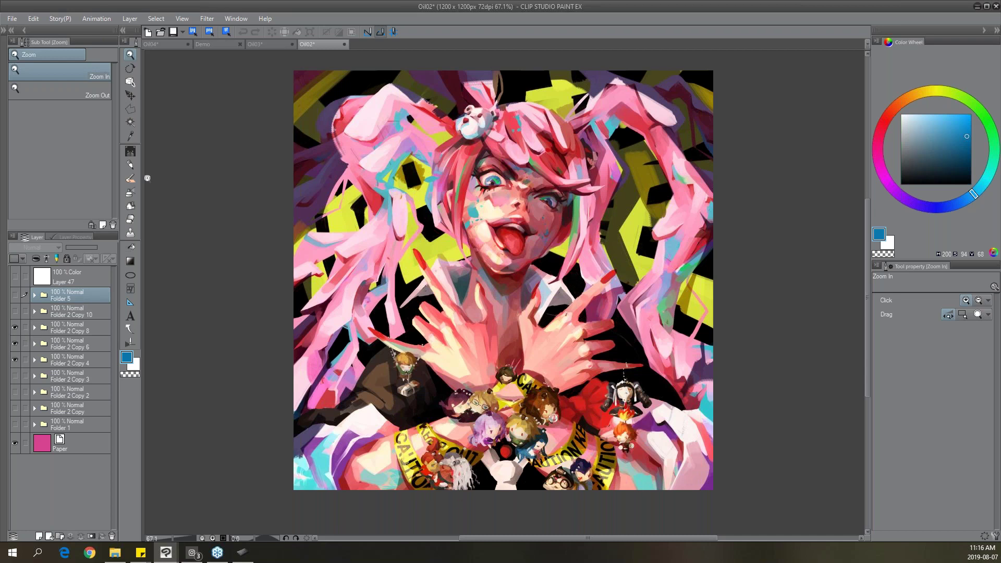
click(15, 312)
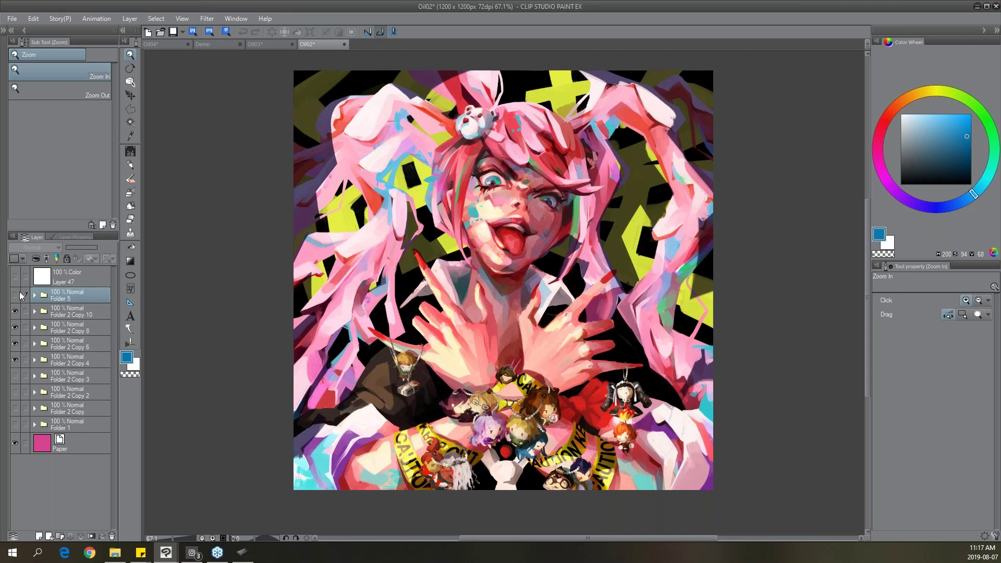
Show Folder 5 and hide Folder 2 Copy 10, Folder 2 Copy 8 and Folder 2 Copy 6.
click(15, 295)
drag(15, 312, 15, 336)
click(15, 344)
click(15, 295)
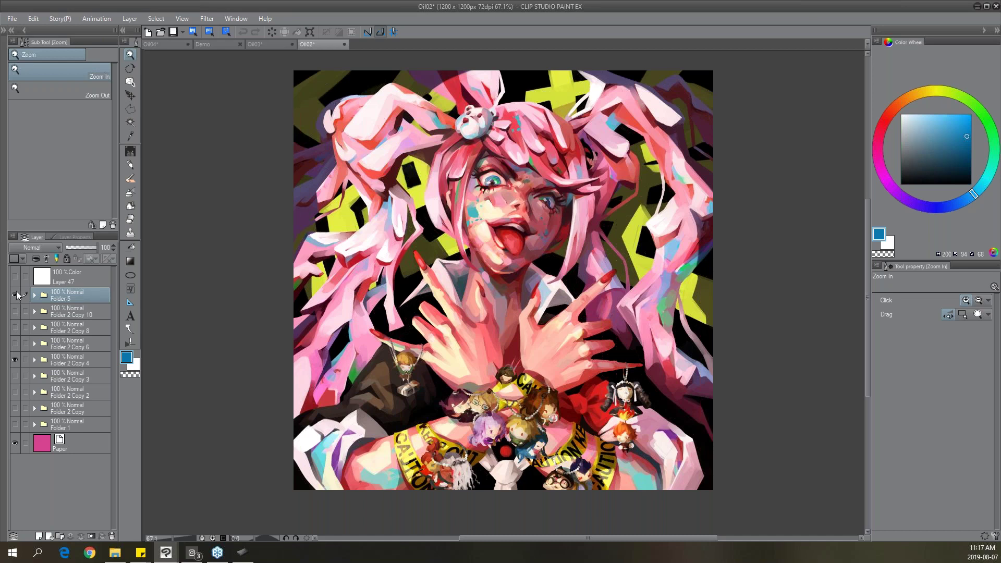
Toggle Folder 5 to compare it with the Folder 2 Copy 4 stage, leaving both folders hidden.
click(15, 295)
click(14, 295)
click(15, 296)
click(15, 294)
click(14, 294)
click(15, 360)
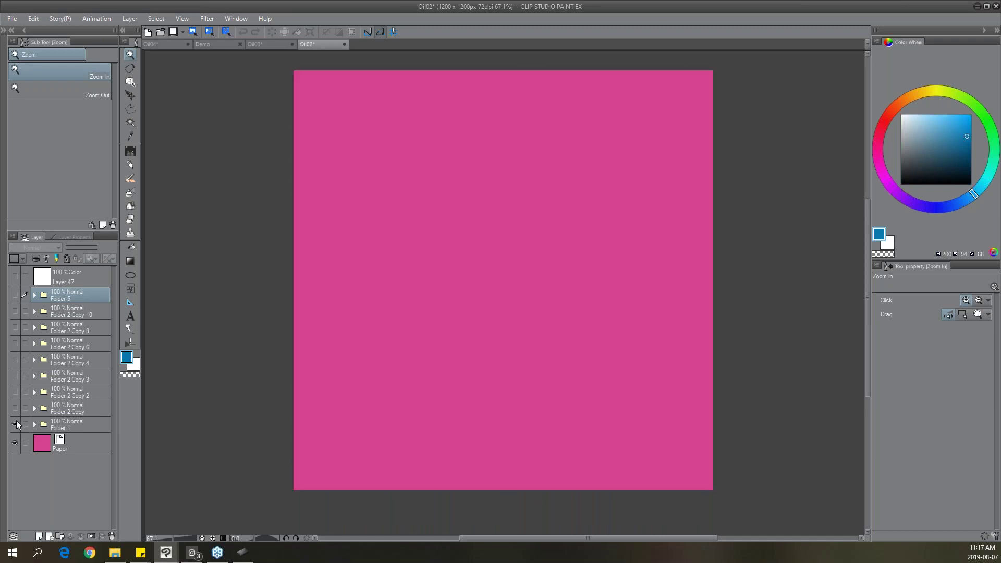
View the Folder 1 sketch, hide it again and show the Folder 2 Copy stage.
click(15, 424)
click(15, 424)
click(15, 408)
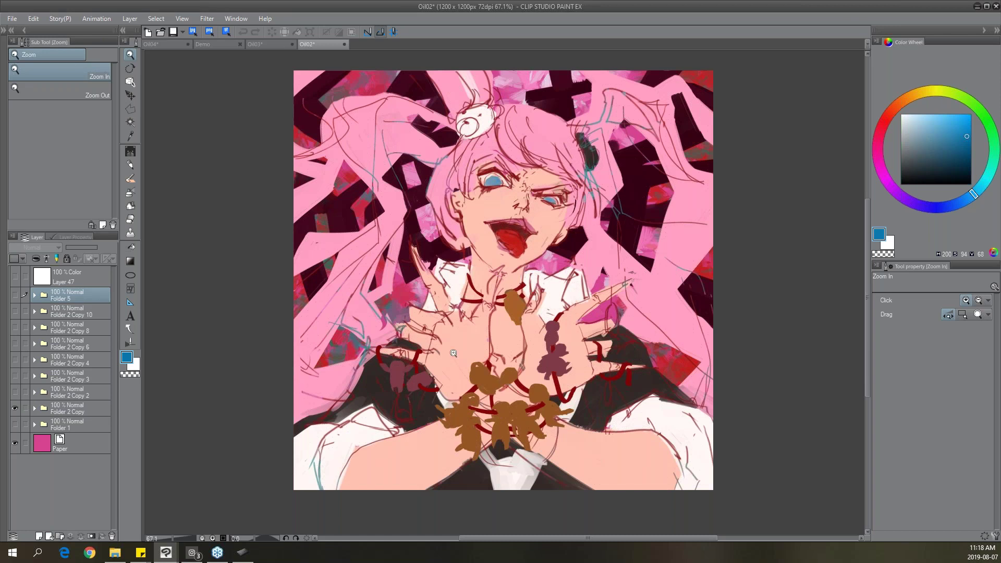
Toggle Folder 2 Copy 2 to compare it with the Folder 2 Copy stage, leaving only Folder 2 Copy 2 shown.
click(14, 393)
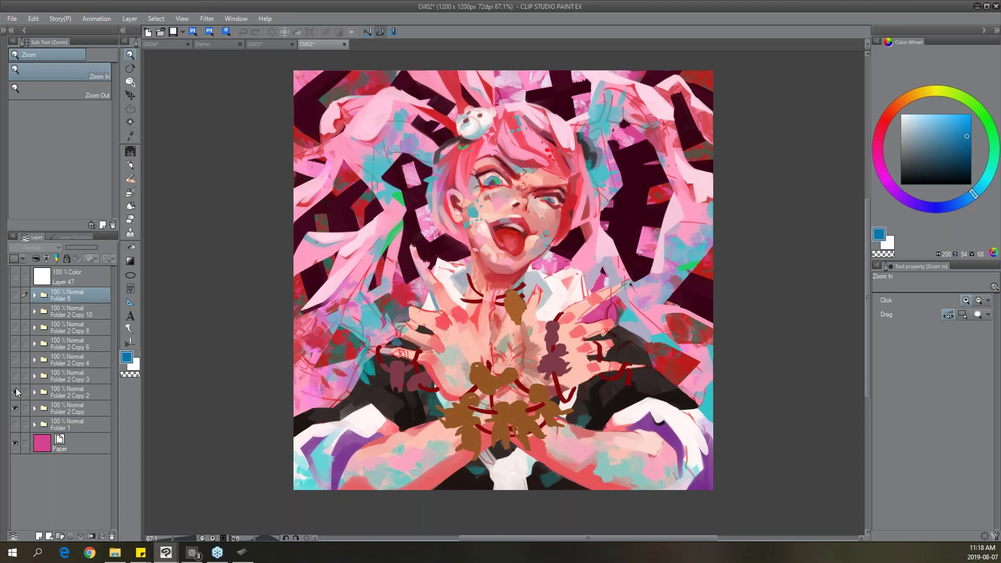
click(14, 391)
click(15, 393)
click(16, 393)
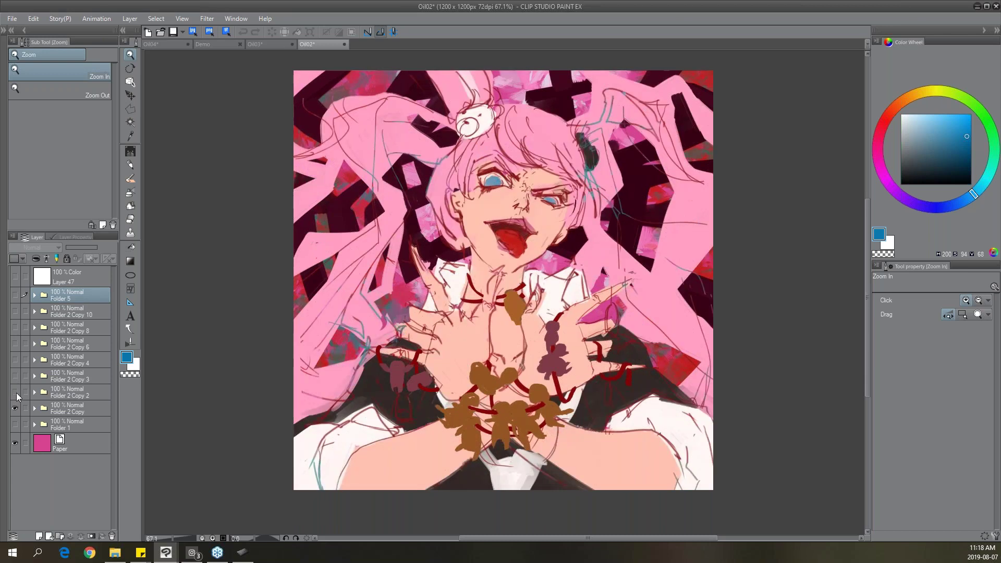
click(15, 394)
click(15, 394)
click(15, 393)
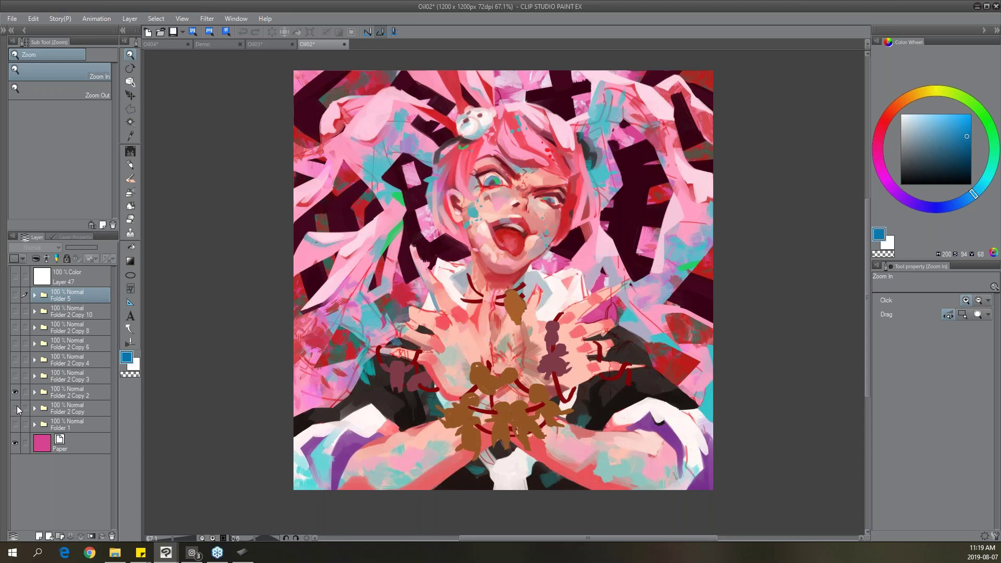
Compare Folder 2 Copy 3 with the Folder 2 Copy 2 stage, including in mirrored view, leaving Folder 2 Copy 3 shown.
click(15, 375)
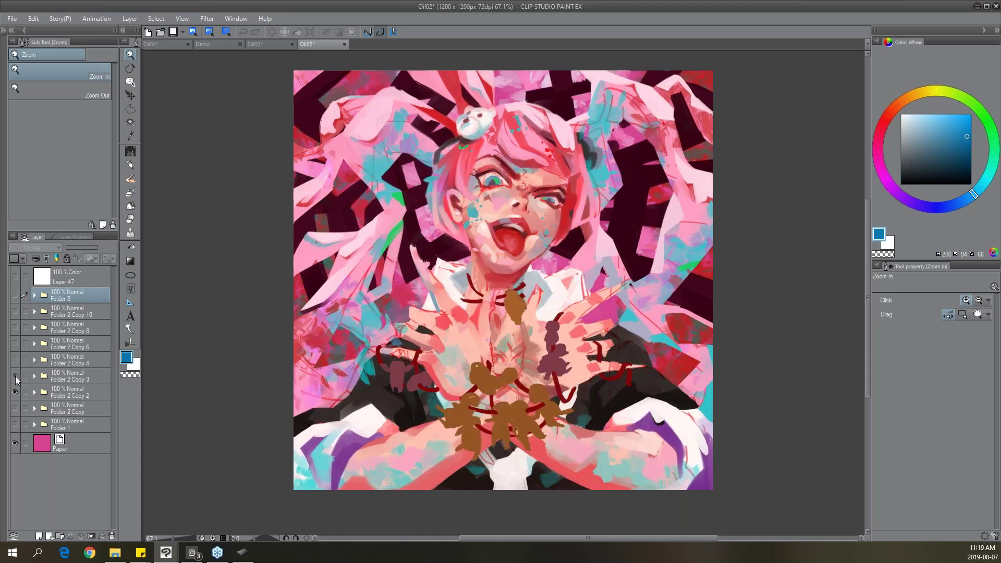
click(15, 377)
click(15, 375)
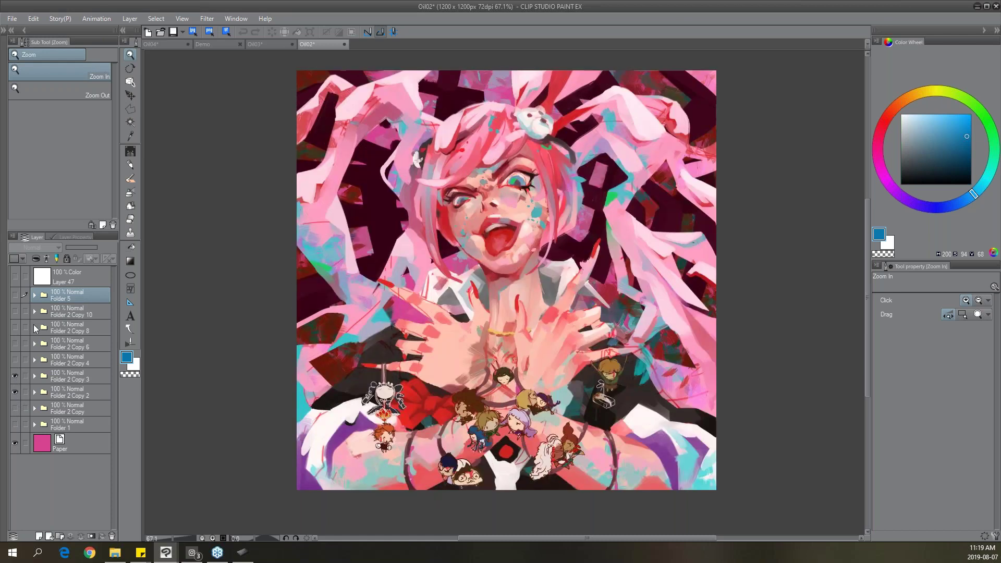
click(14, 375)
click(15, 376)
key(h)
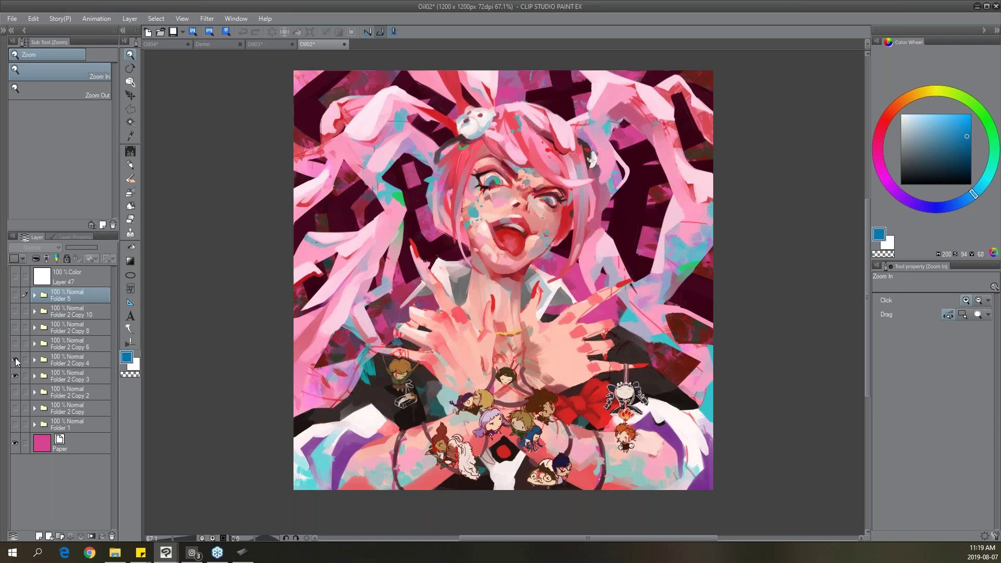
Show Folder 2 Copy 4 and toggle Folder 2 Copy 6 repeatedly to compare the two stages.
click(17, 367)
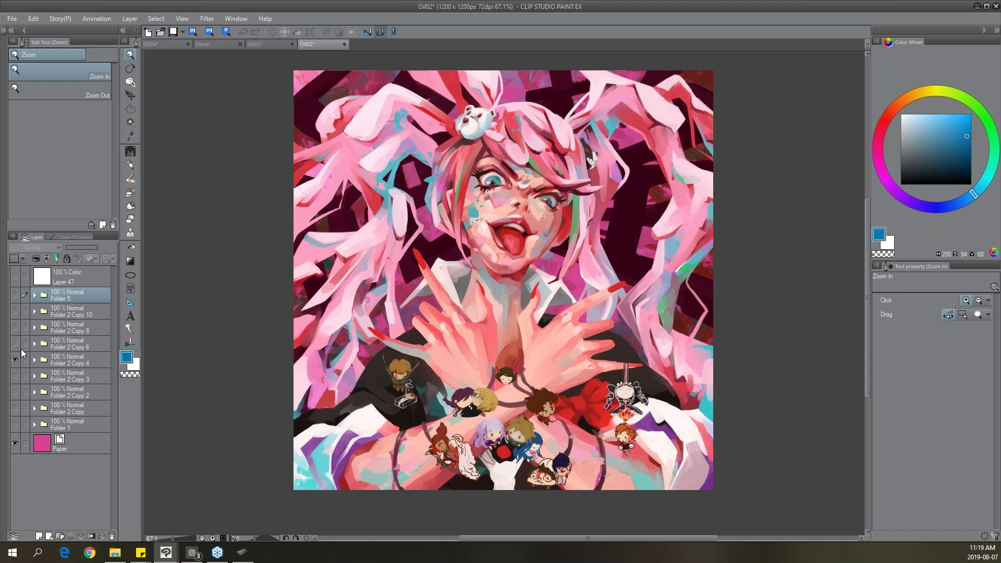
click(15, 344)
click(16, 345)
click(17, 346)
click(16, 347)
click(16, 347)
click(17, 347)
click(16, 347)
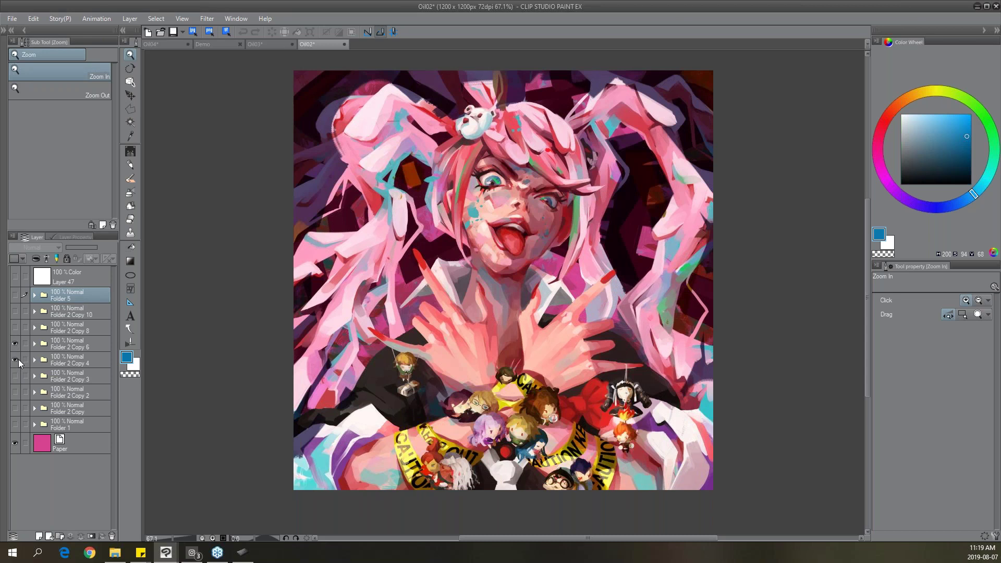
Toggle Folder 2 Copy 8 to compare it with the Folder 2 Copy 6 stage, and hide Folder 2 Copy 6.
click(15, 327)
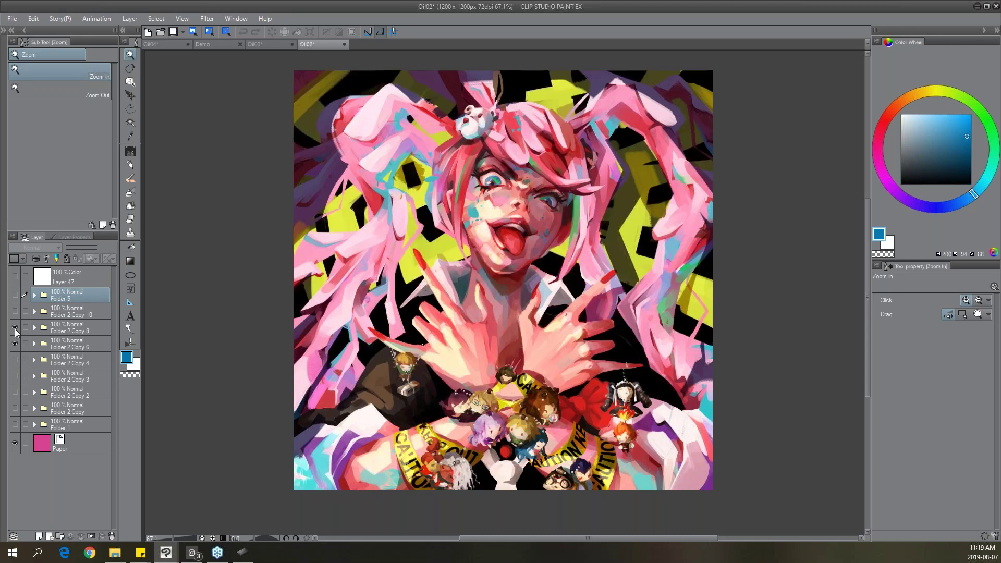
click(15, 329)
click(15, 331)
click(15, 331)
click(16, 346)
Compare the final Folder 5 painting with the Folder 2 Copy 8 stage.
click(16, 327)
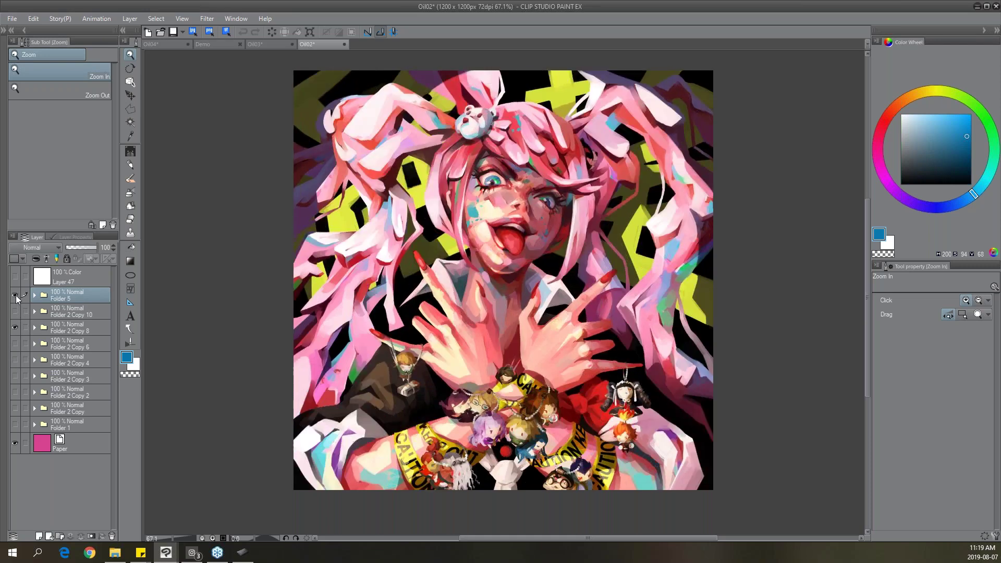
click(15, 295)
click(15, 327)
Bring up the Watercolor02 painting and toggle Folder 3 to compare it with Folder 1, leaving Folder 3 hidden.
click(271, 46)
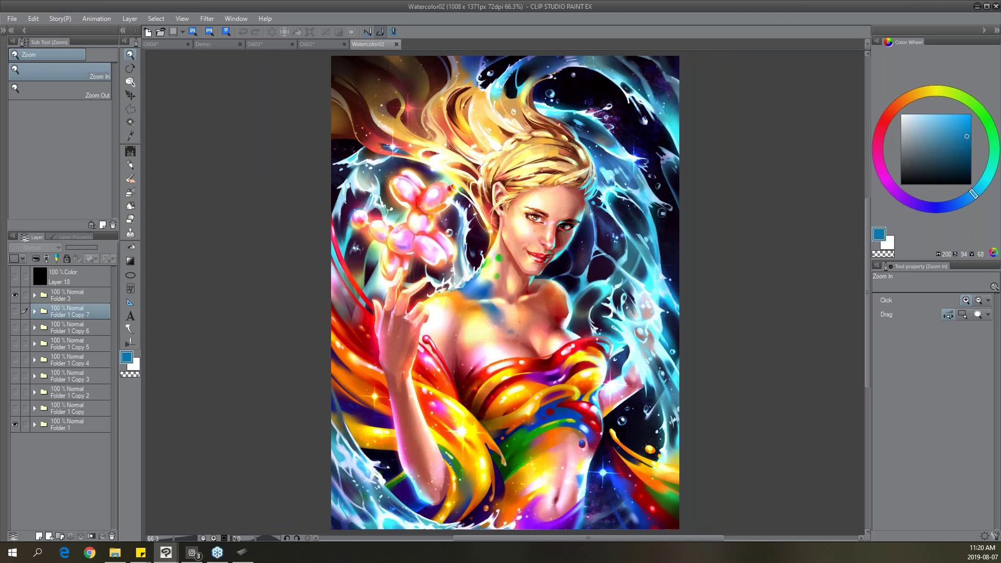
click(14, 295)
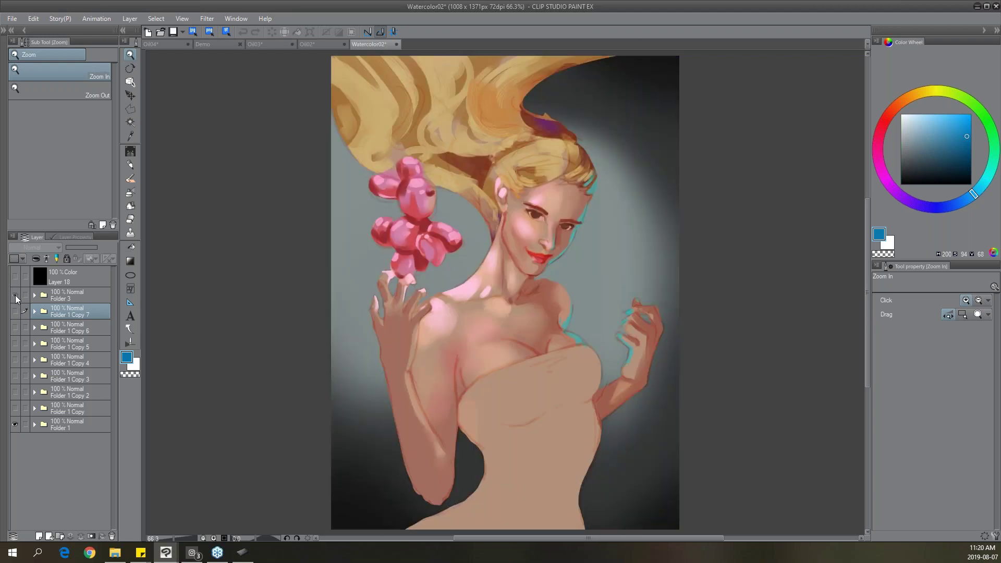
click(15, 295)
click(15, 295)
Activate the Brush tool and view the watercolor brushes, returning to the thick paint group with the Oil paint flat brush.
key(b)
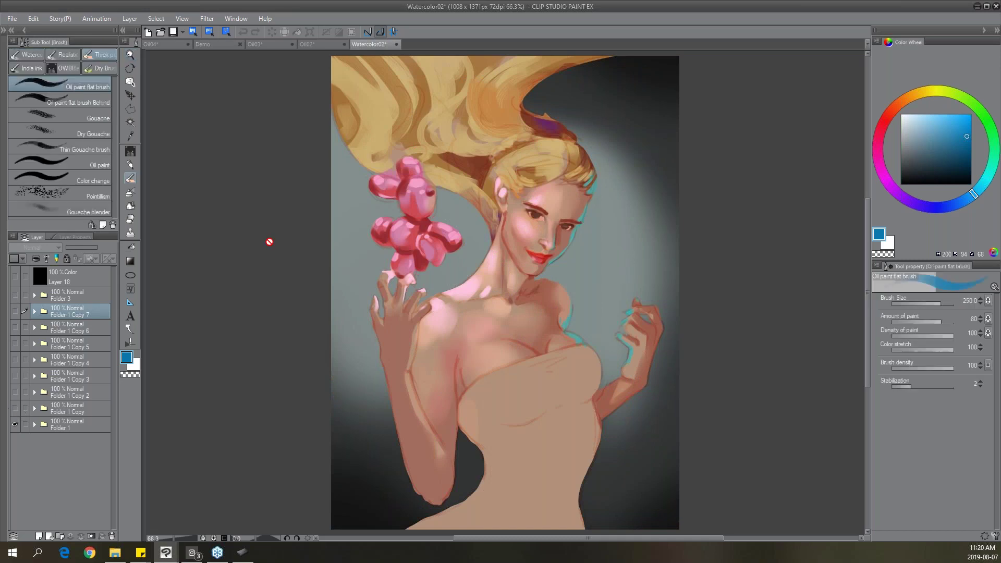
click(31, 55)
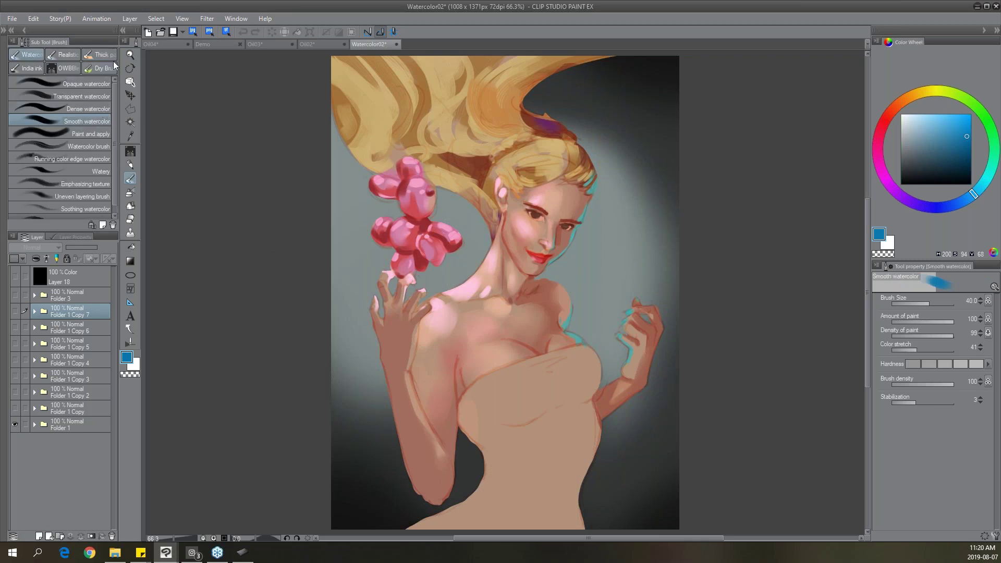
click(99, 54)
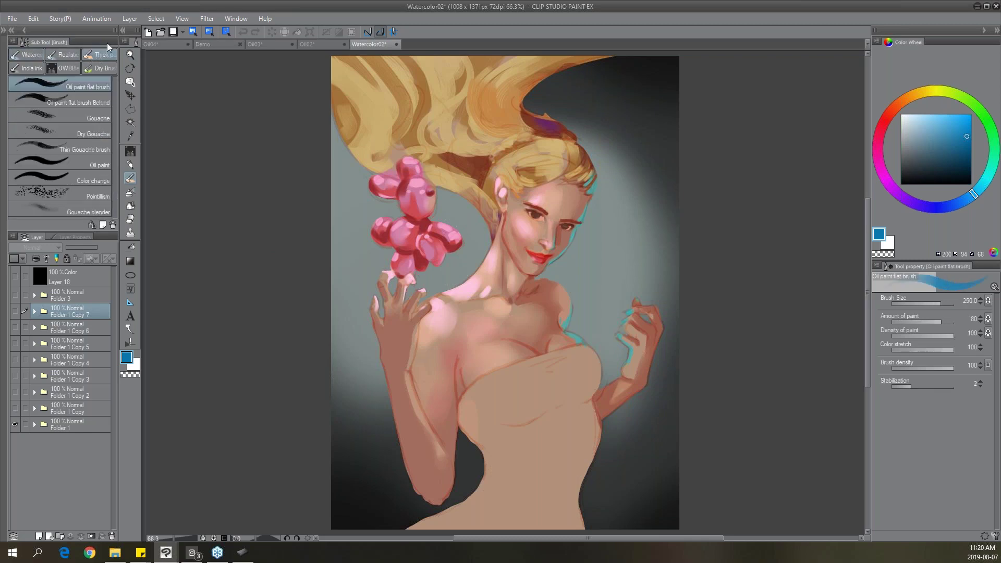
Show the Folder 1 Copy, Copy 2, Copy 3, Copy 4 and Copy 5 stages one by one.
click(14, 408)
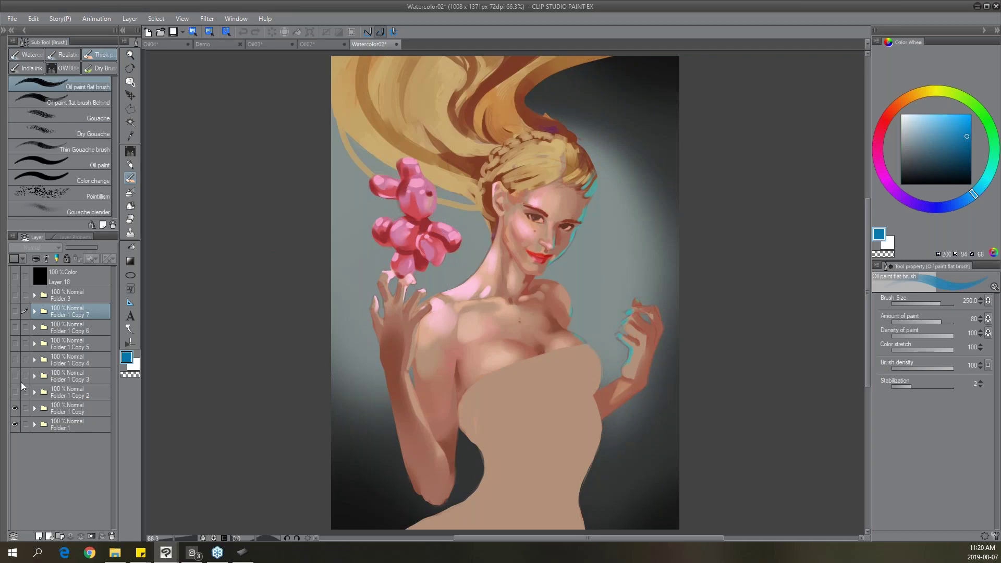
click(15, 393)
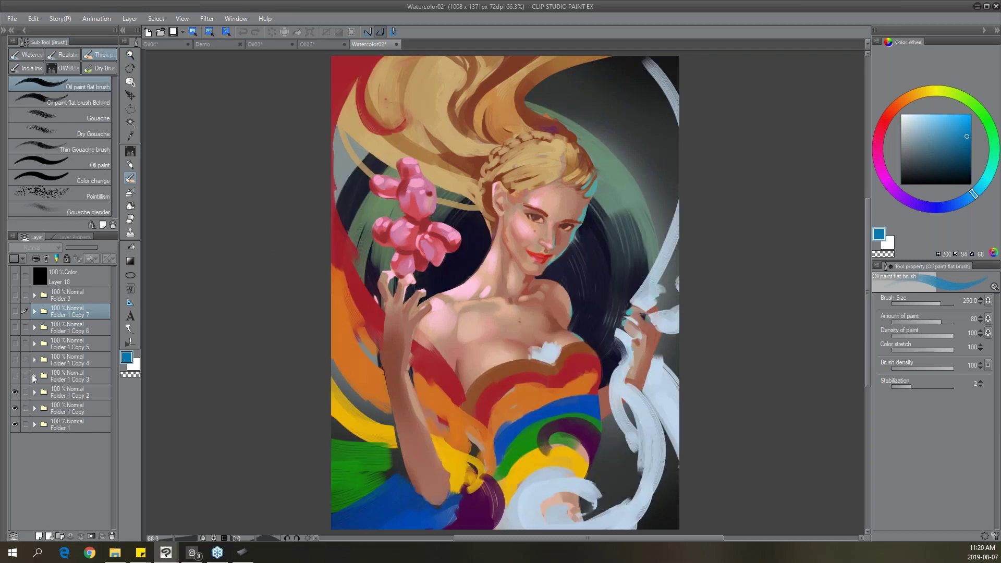
click(15, 379)
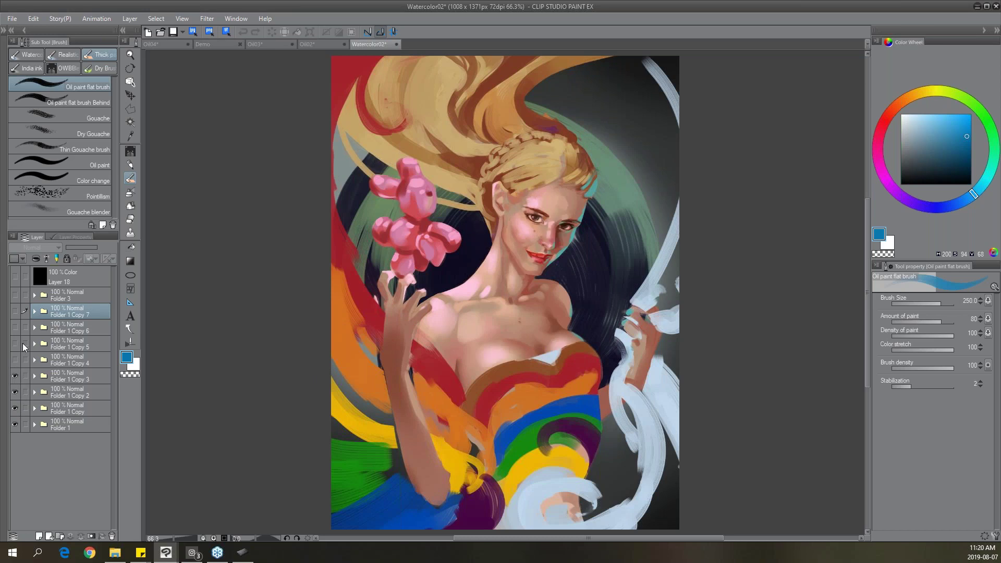
click(16, 361)
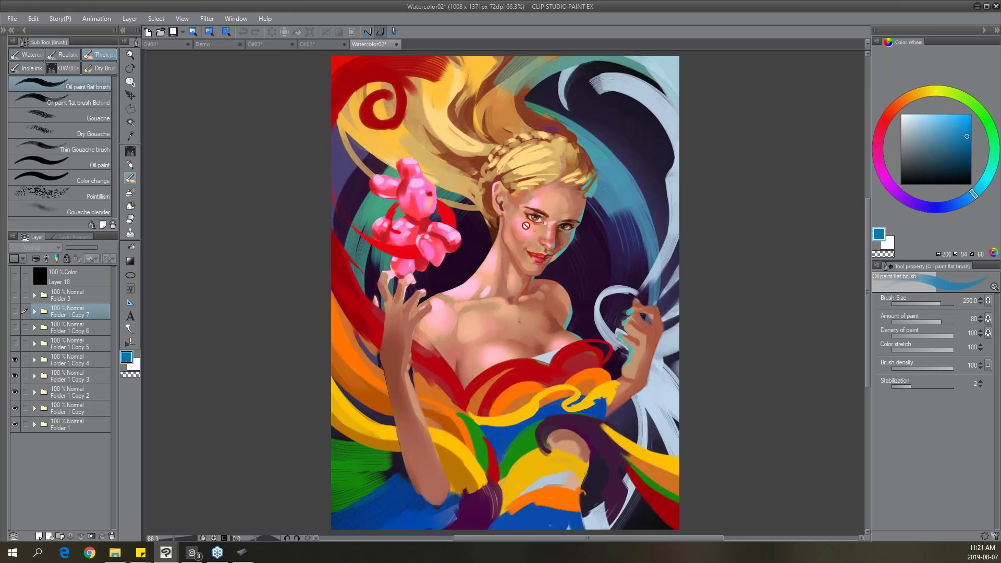
click(15, 344)
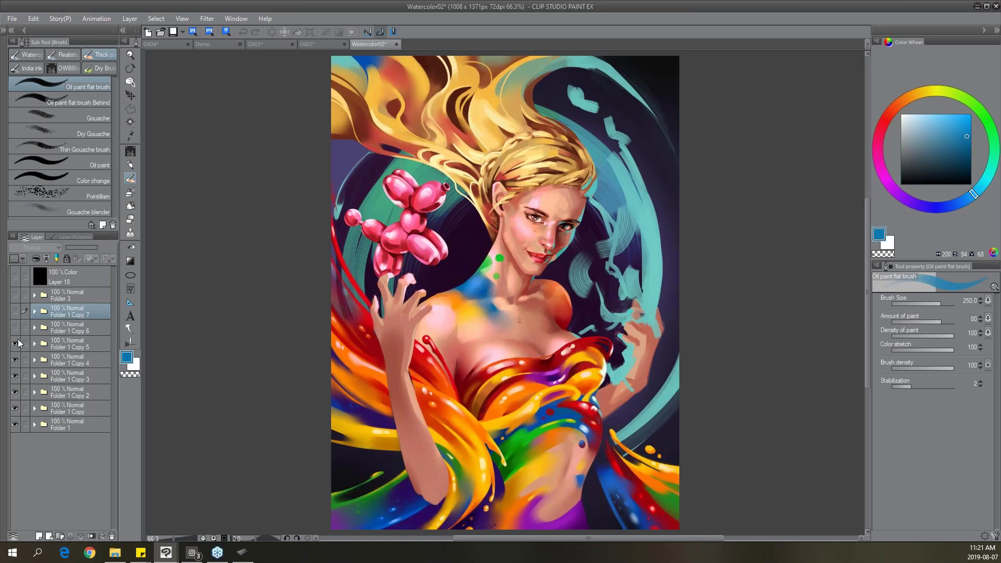
Toggle Folder 1 Copy 5 repeatedly to compare it with the Folder 1 Copy 4 stage, leaving it shown.
click(15, 343)
click(15, 344)
click(15, 343)
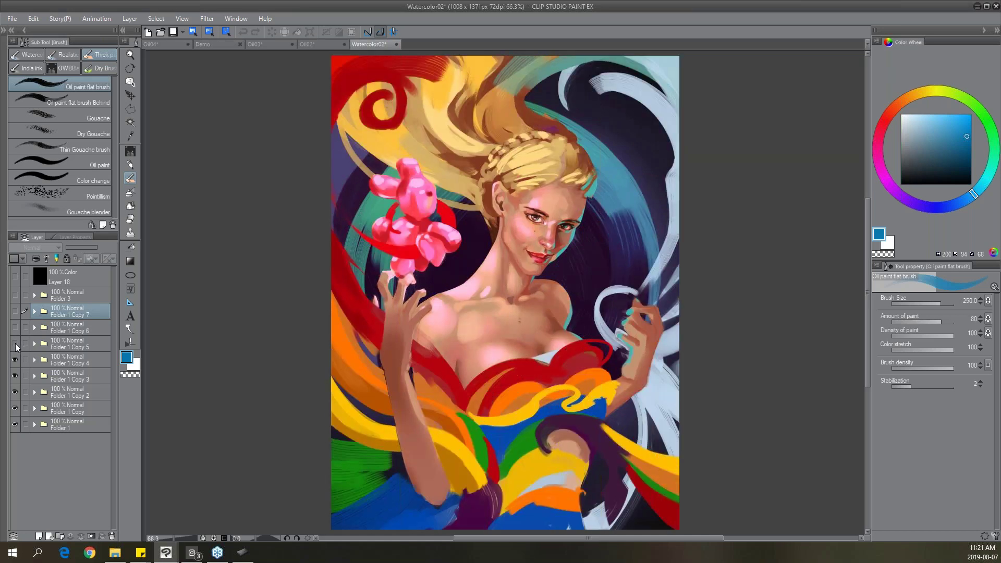
click(15, 343)
click(15, 344)
click(15, 344)
click(15, 344)
click(15, 344)
click(15, 345)
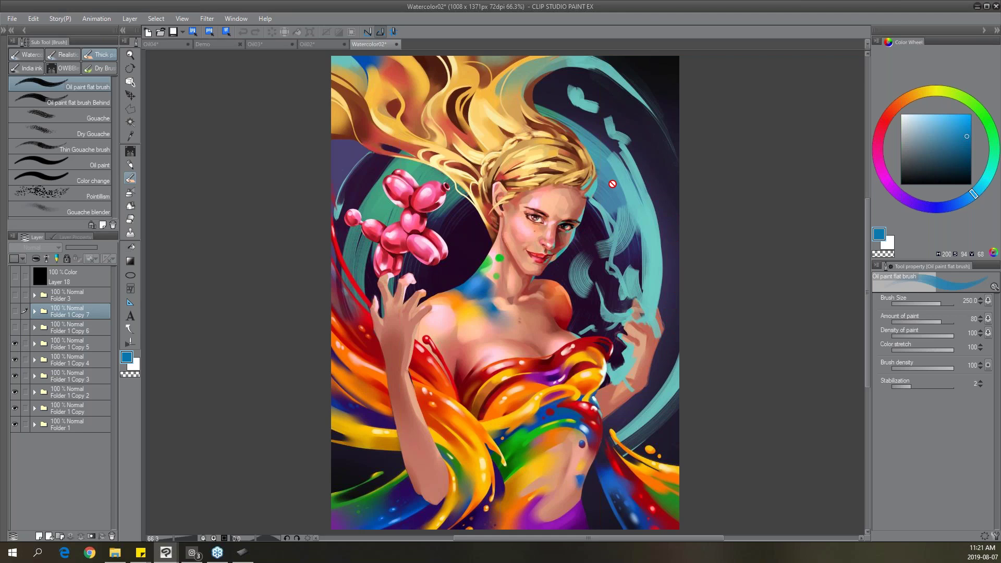
Toggle Folder 1 Copy 6 to compare it with the Folder 1 Copy 5 stage, leaving it shown.
click(14, 328)
click(15, 328)
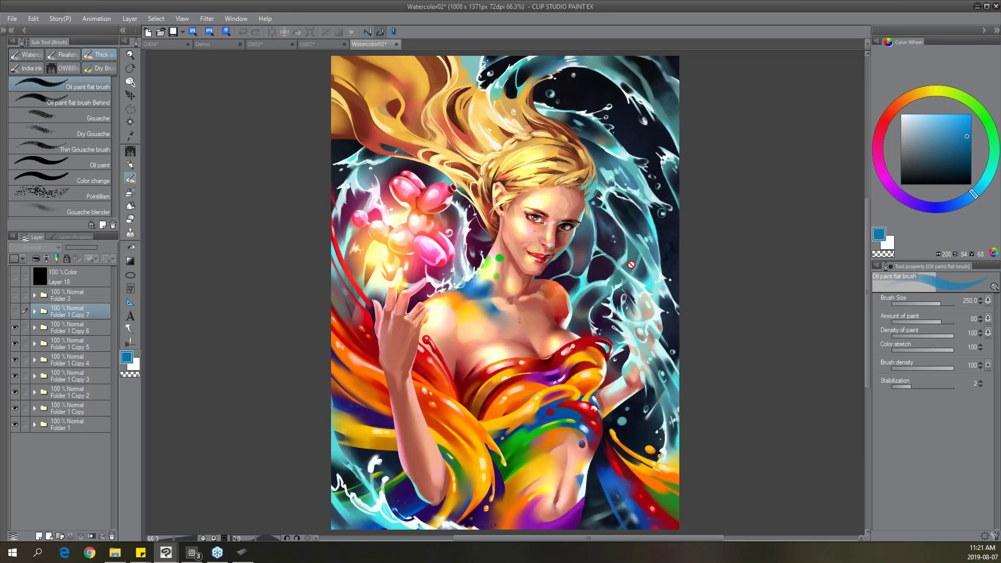
click(14, 328)
click(14, 327)
click(15, 327)
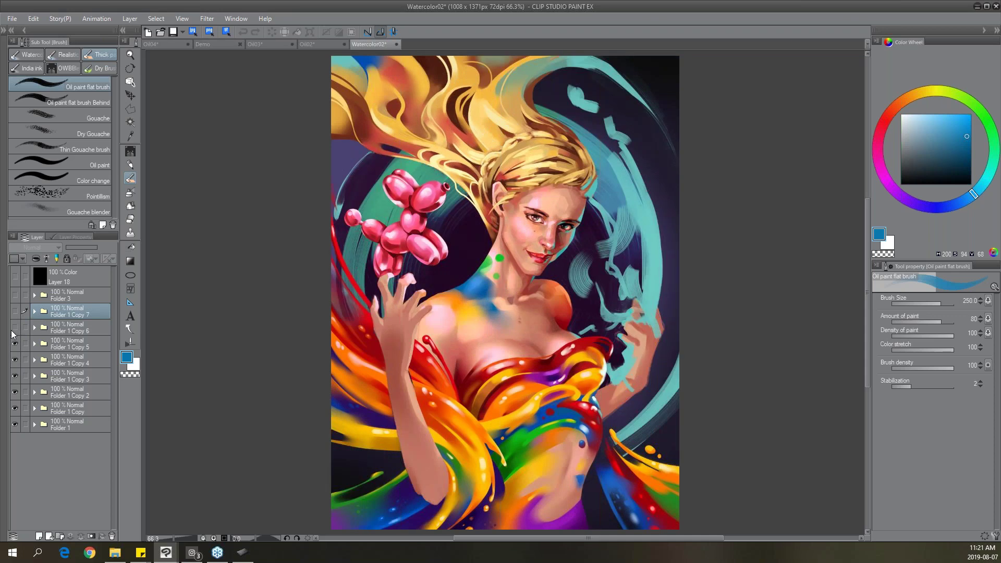
click(14, 327)
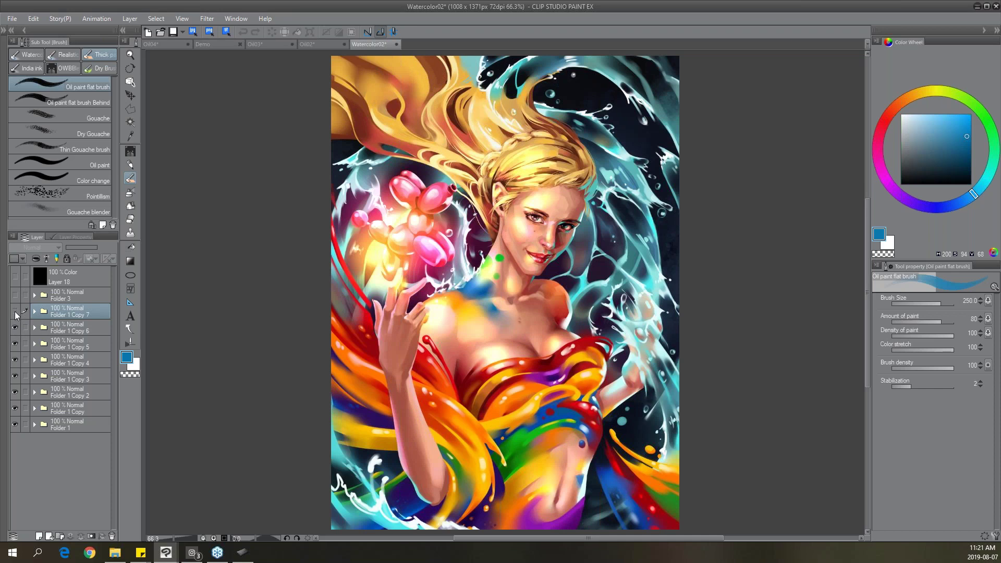
Show the Folder 1 Copy 7 stage and look over the watercolor and thick paint brush groups.
click(15, 312)
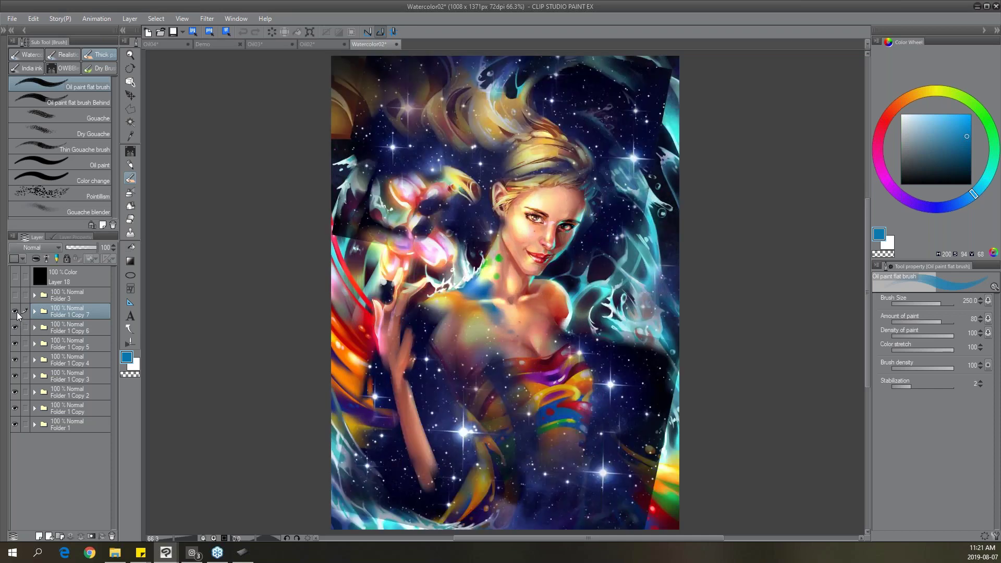
click(26, 54)
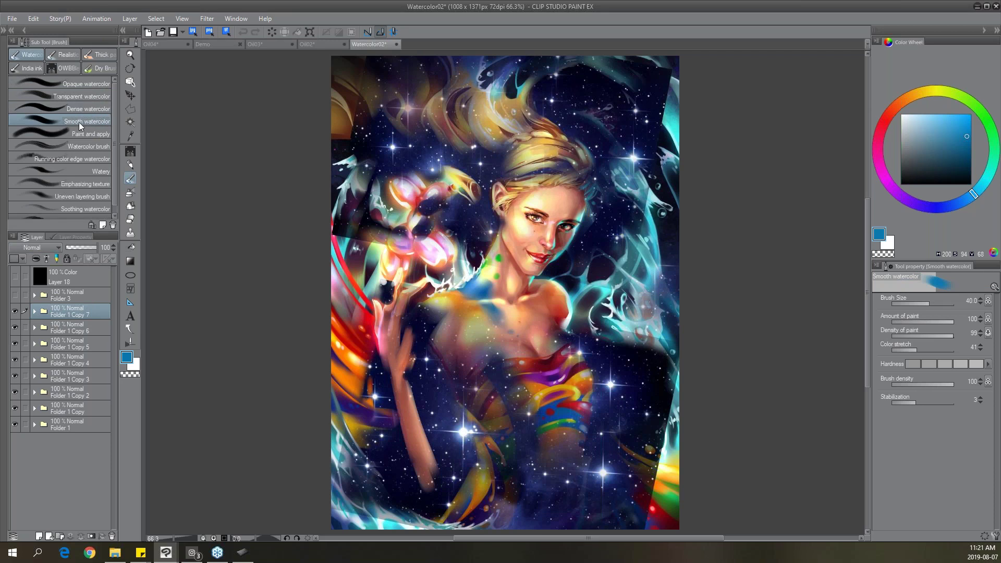
click(105, 54)
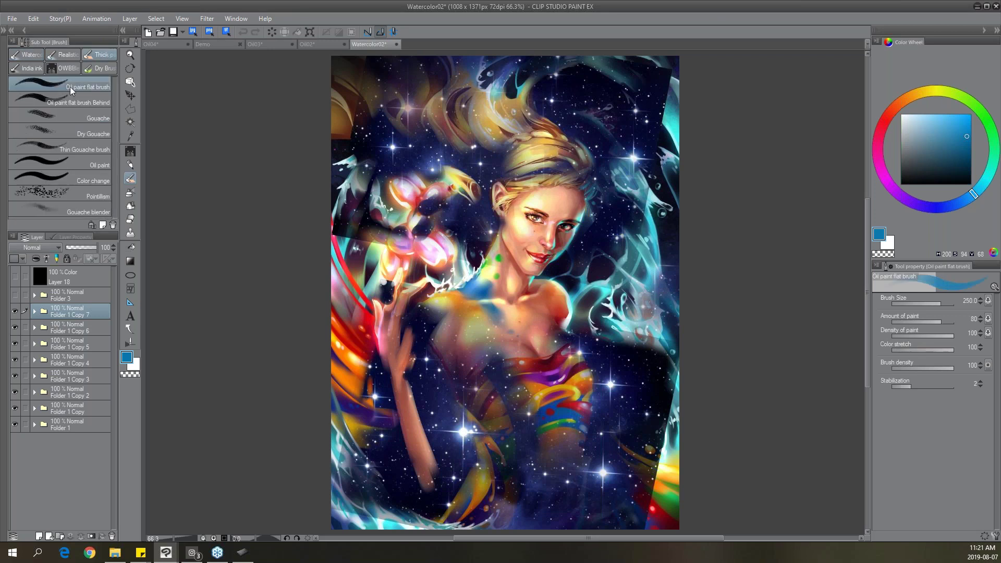
Expand Folder 1 Copy 7 and its effects folder, and select the stars Copy 2 layer to examine its blending mode.
click(34, 311)
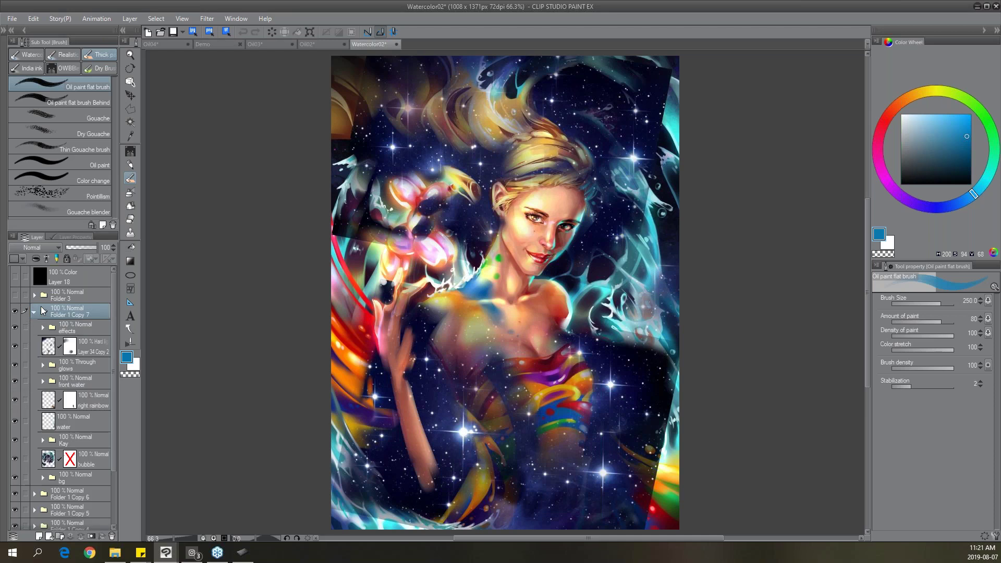
click(83, 329)
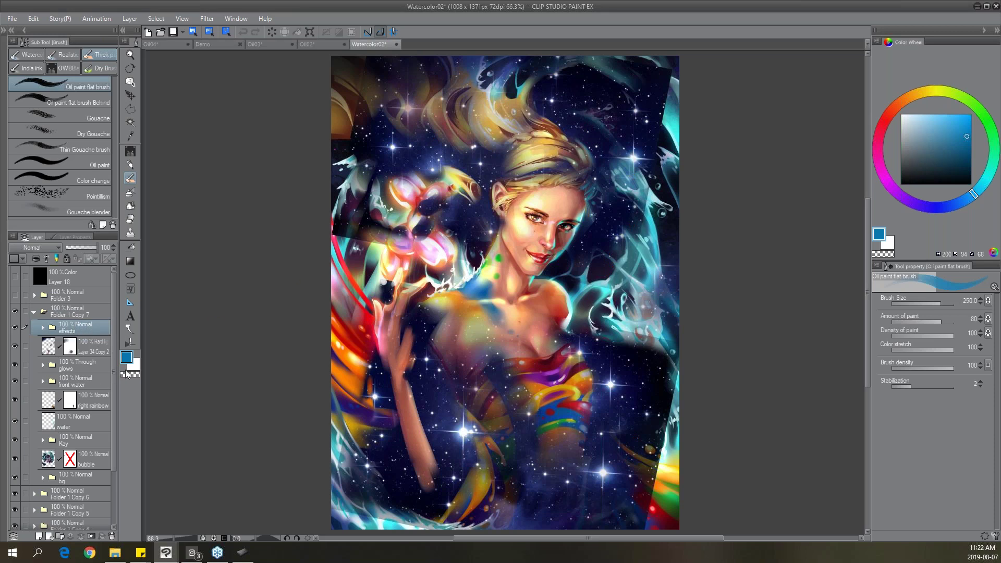
click(43, 327)
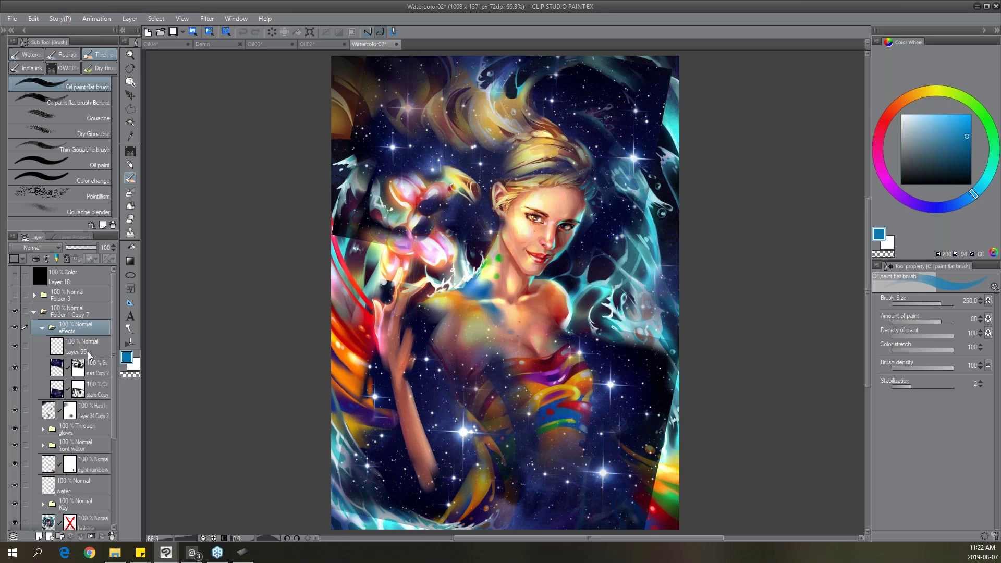
click(101, 374)
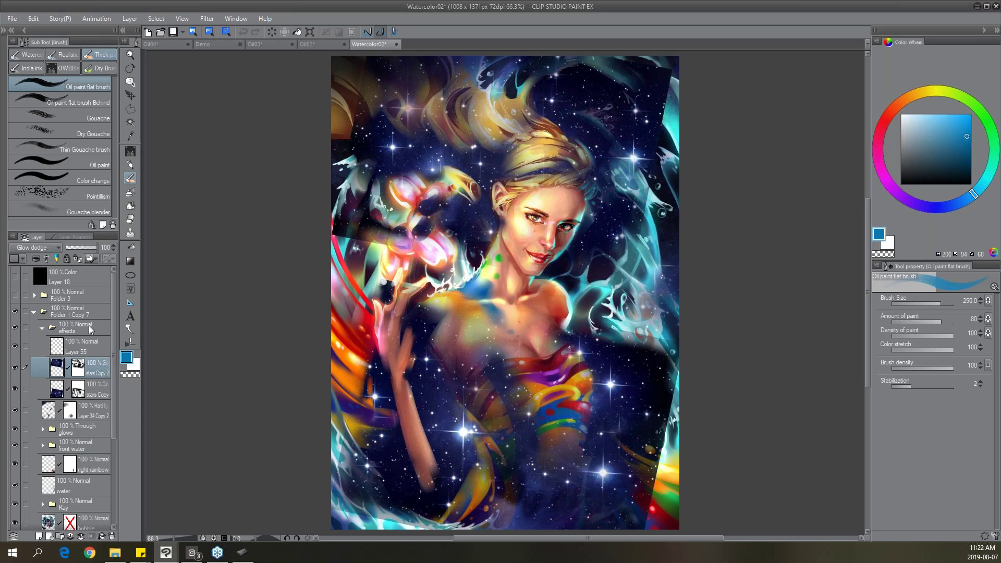
Move Layer 55, stars Copy 2 and stars Copy out of the effects folder into Folder 1 Copy 7.
click(43, 328)
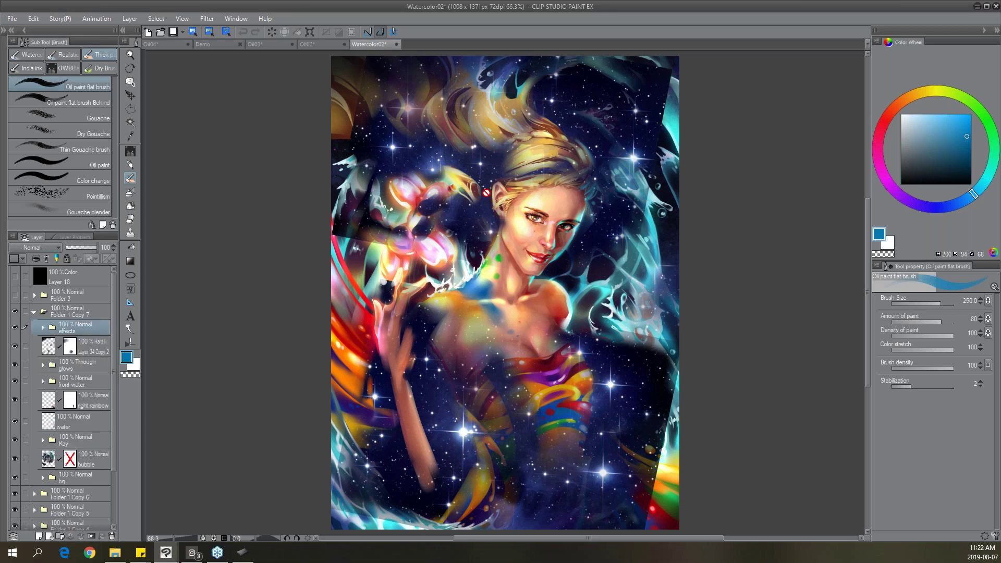
click(44, 328)
click(79, 345)
shift+click(88, 388)
drag(86, 347, 83, 321)
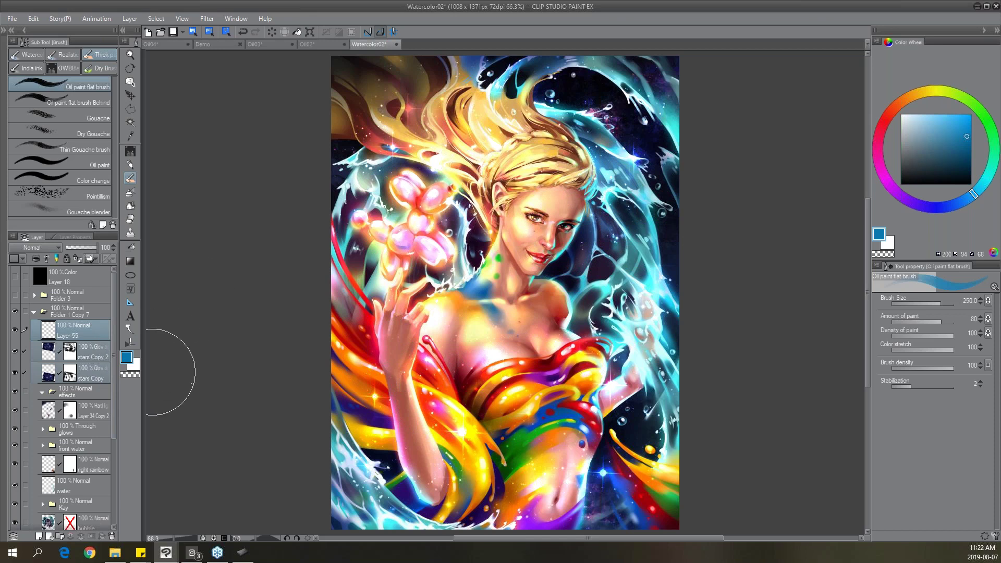
Reduce the brush size to 100 and put Layer 55 and the two stars layers back inside the effects folder.
key(bracketleft)
key(bracketleft)
key(bracketleft)
key(bracketleft)
key(bracketleft)
drag(100, 374, 102, 380)
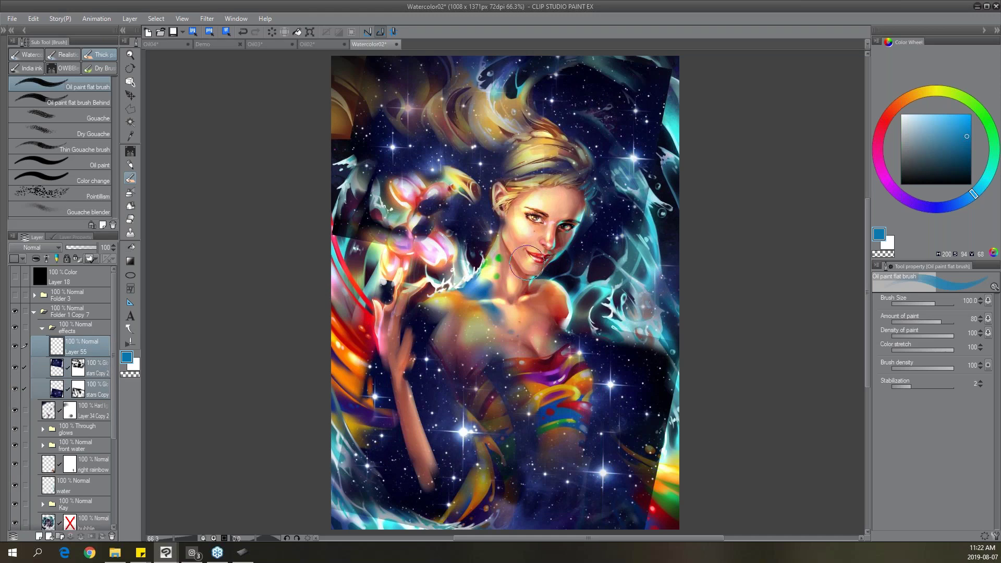
Change the effects folder's blending mode to Through and collapse the folder.
click(97, 327)
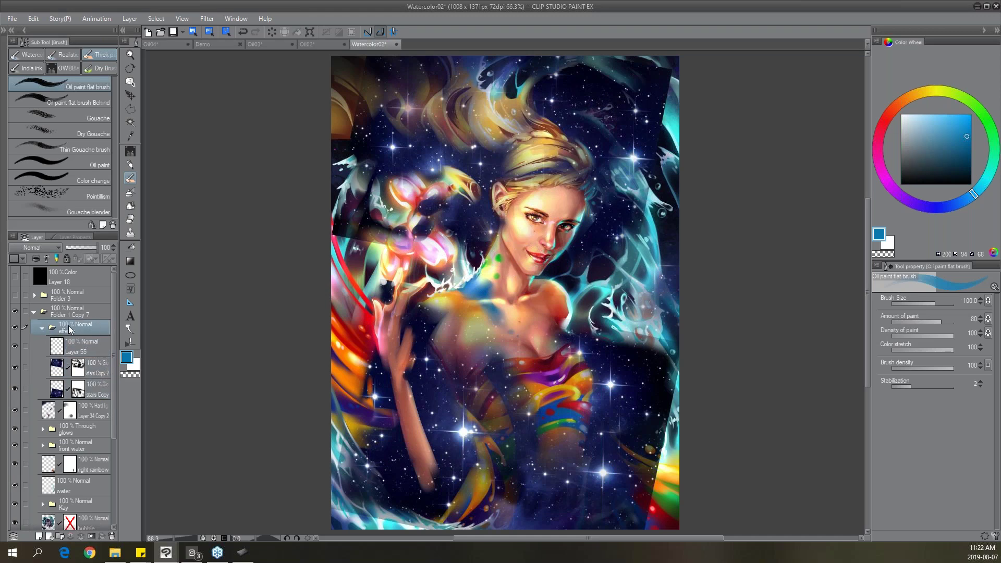
click(52, 247)
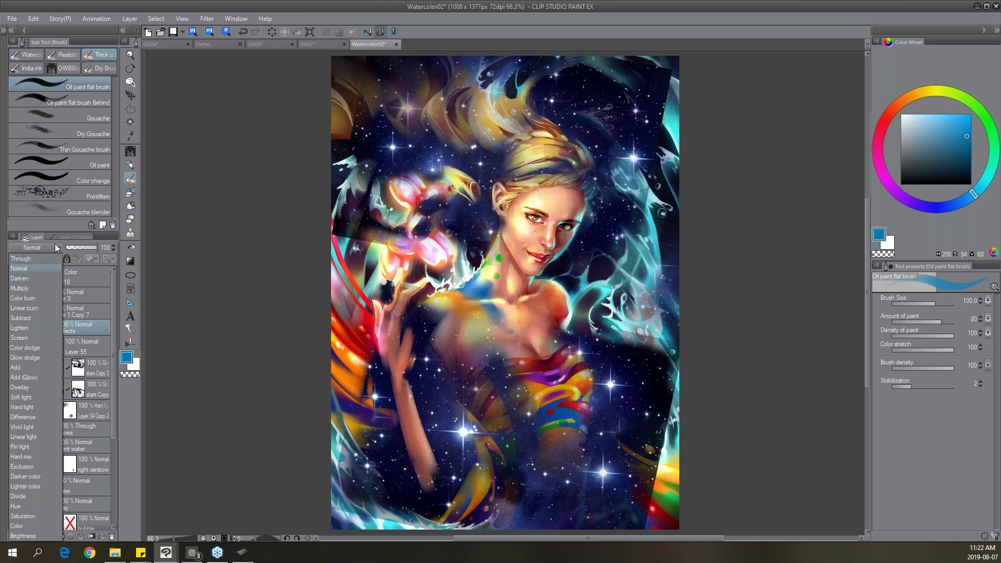
click(103, 329)
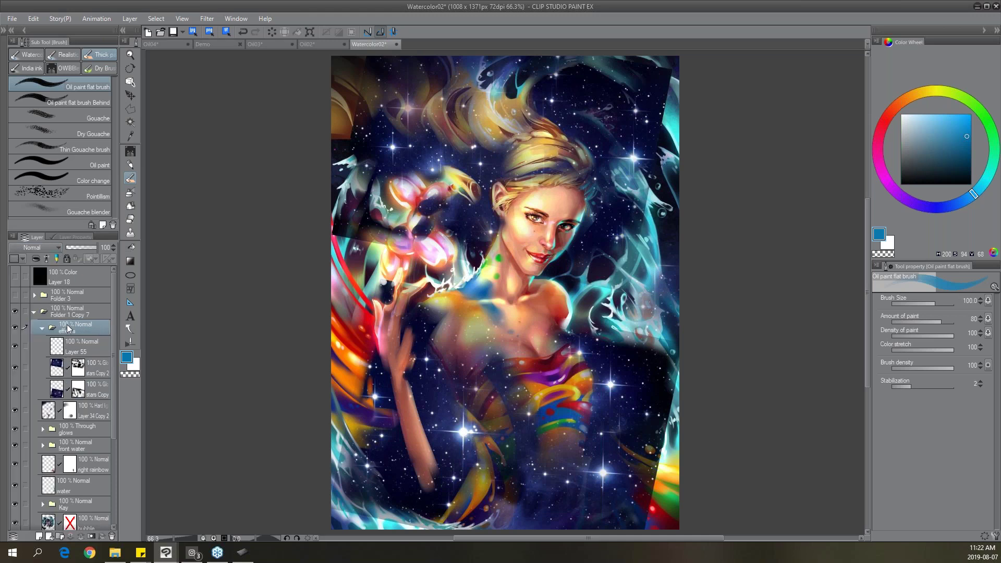
click(51, 249)
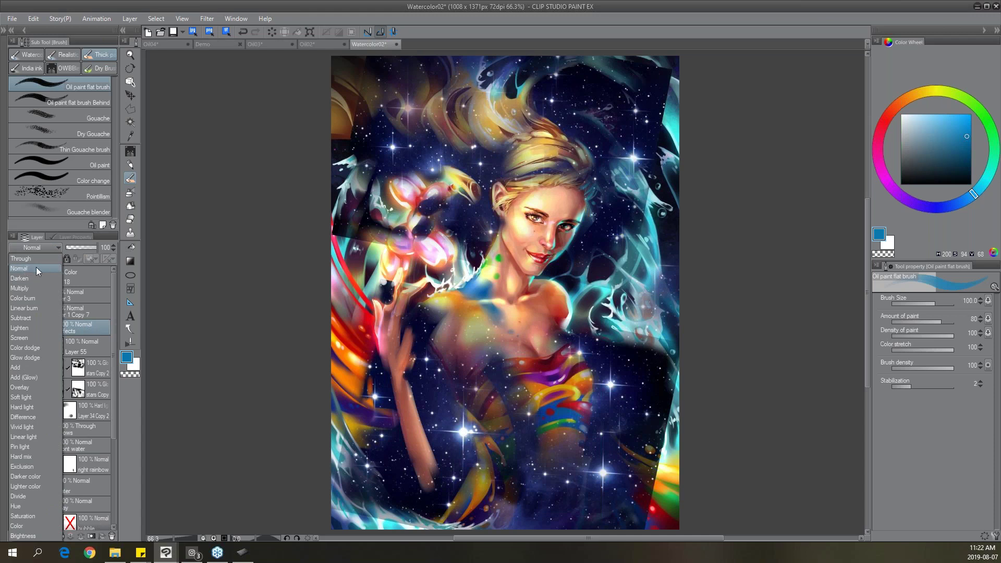
click(42, 259)
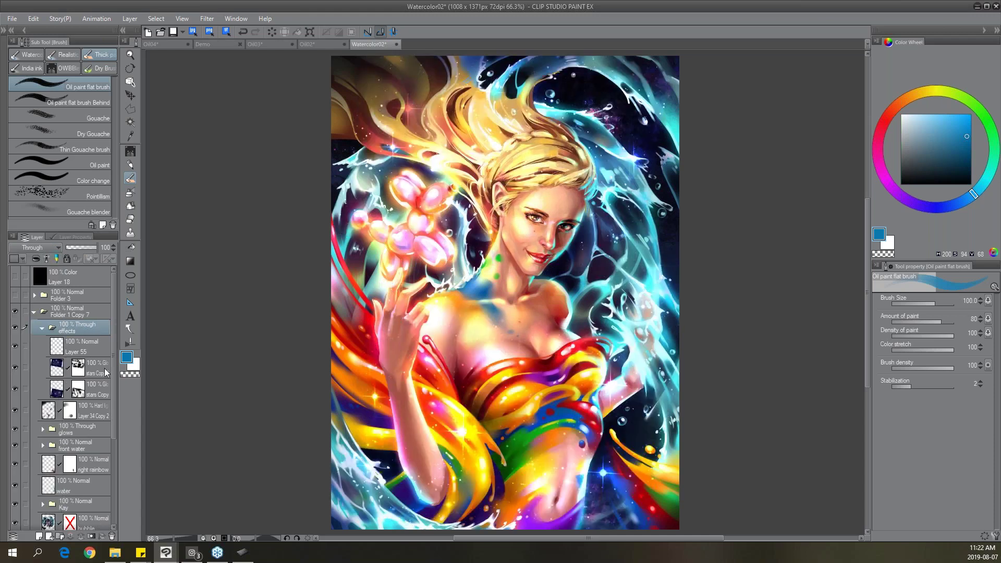
click(42, 328)
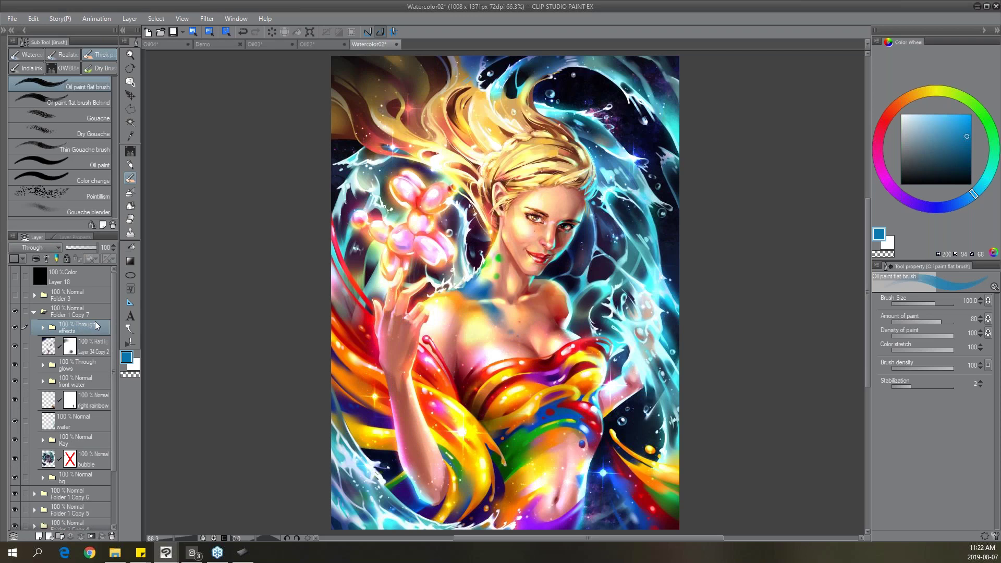
Switch the effects folder to Normal and back to Through to compare the result, and collapse Folder 1 Copy 7.
click(47, 248)
click(42, 268)
click(47, 248)
click(48, 258)
click(34, 312)
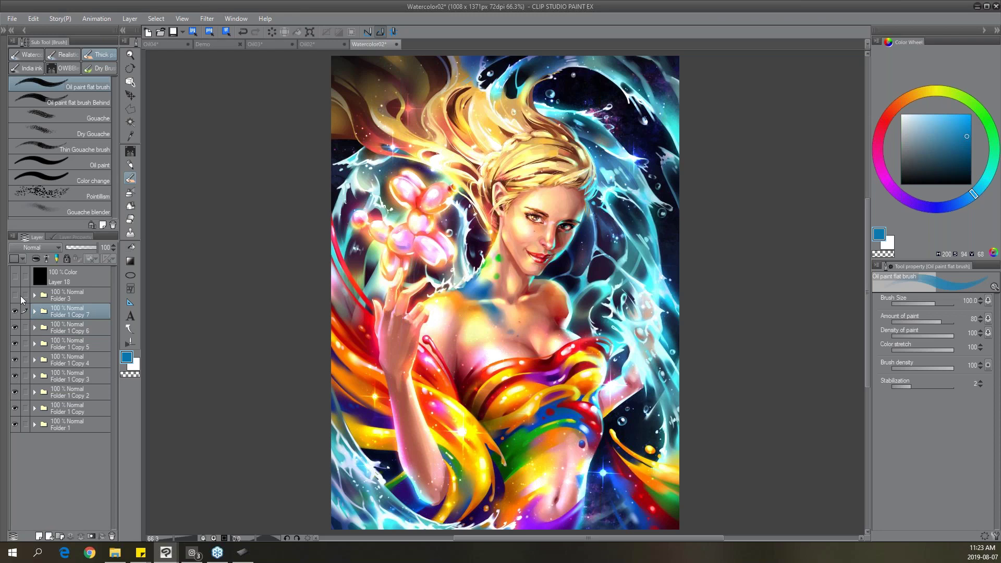
Toggle Folder 3 to compare it with the Folder 1 Copy 7 stage, leaving it shown.
click(15, 296)
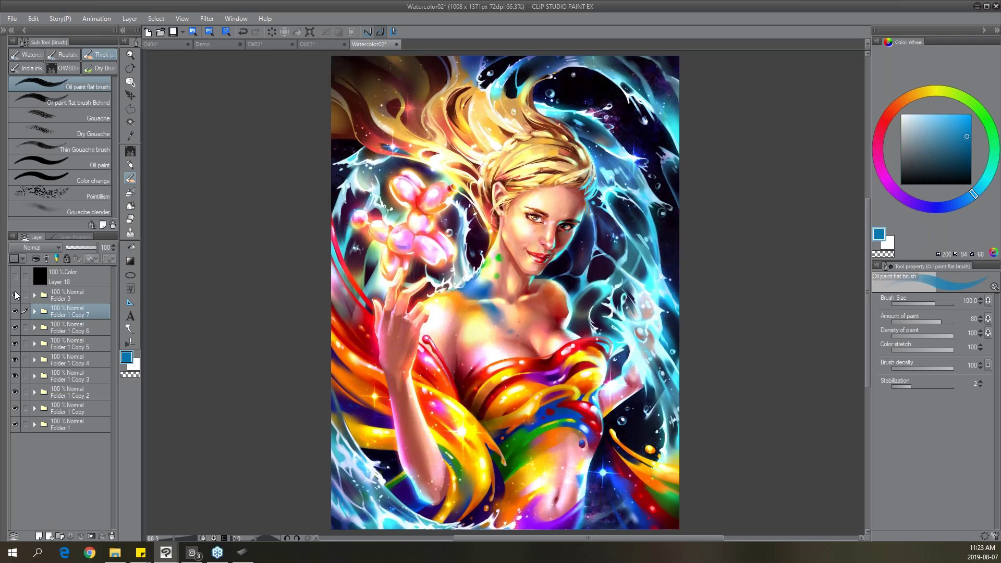
click(14, 295)
click(16, 295)
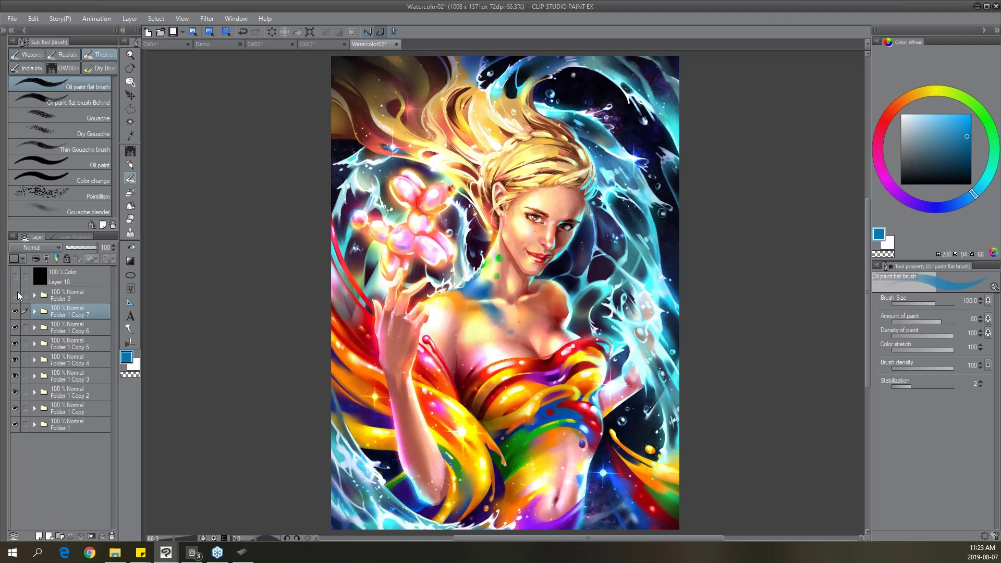
click(15, 296)
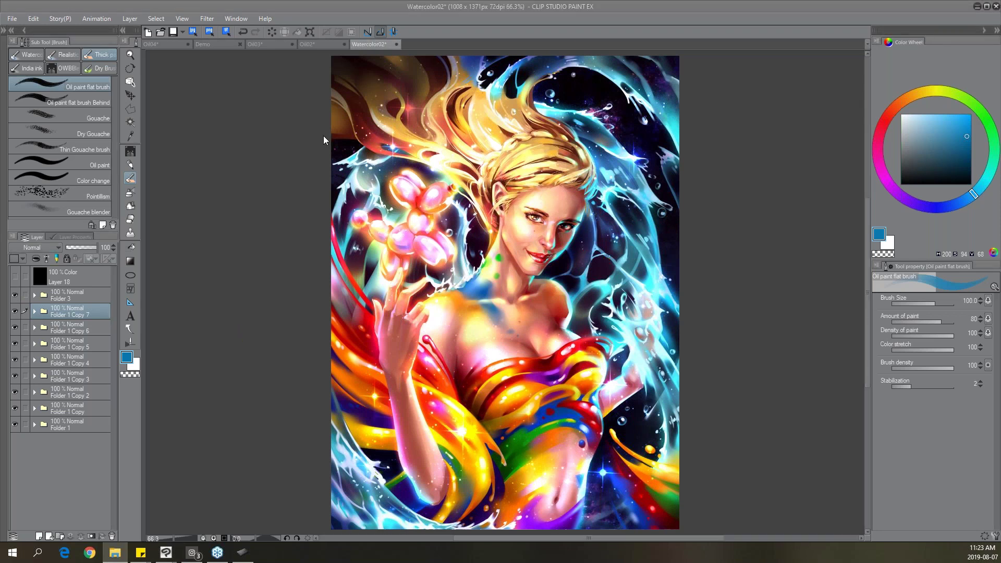
click(456, 11)
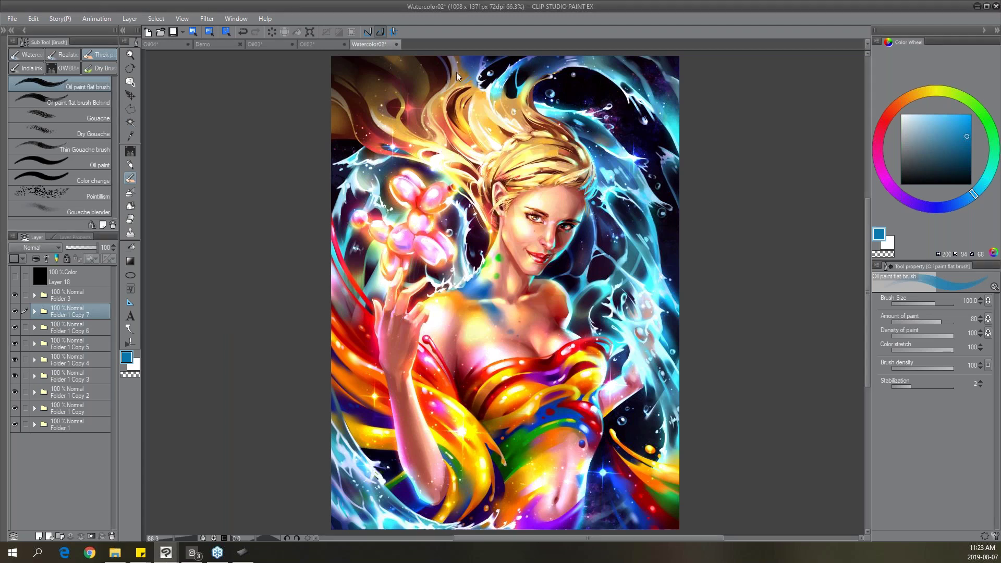
Switch to the Demo document and load the Stream workspace with its import settings accepted.
click(221, 43)
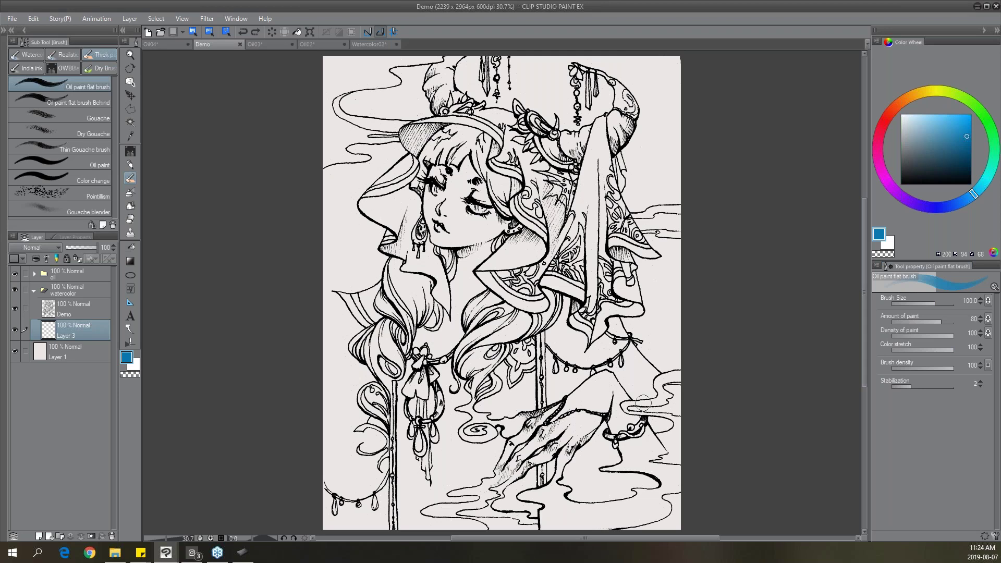
click(239, 17)
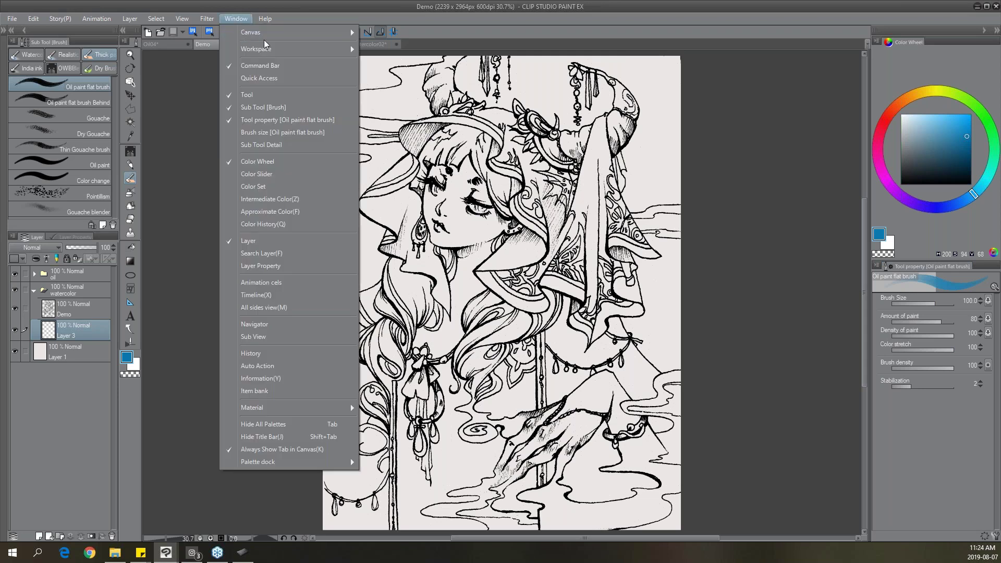
mouse_move(328, 32)
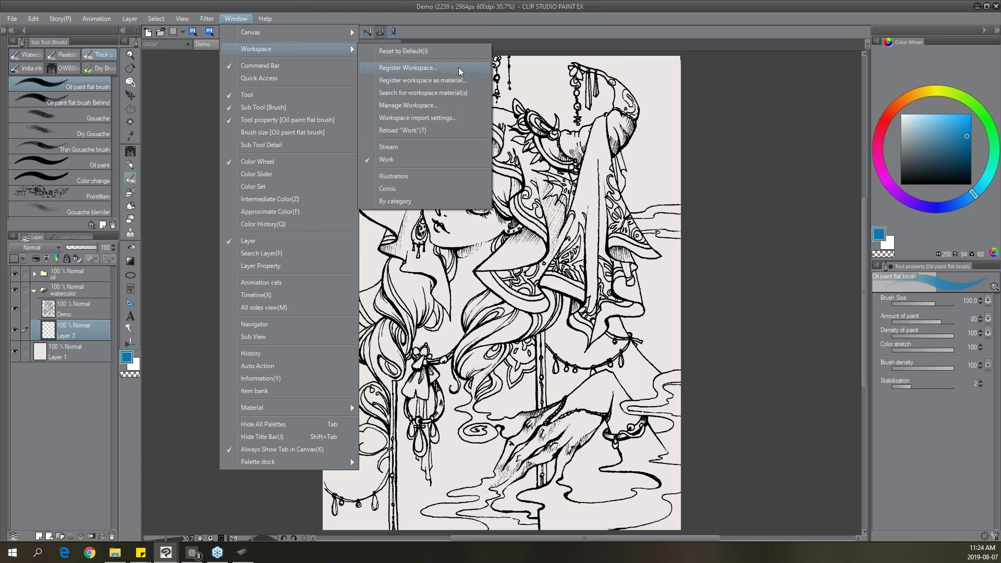
click(443, 149)
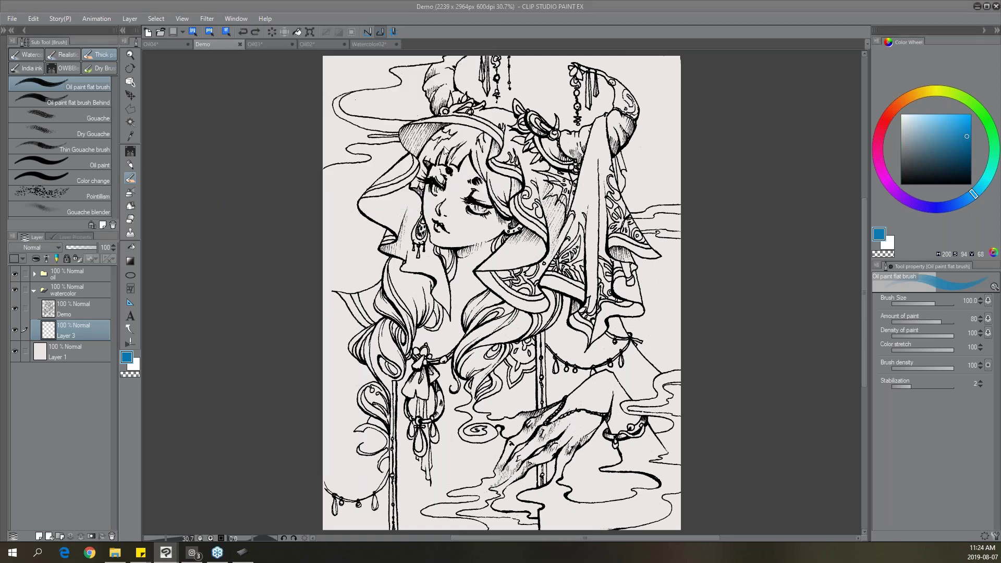
click(494, 193)
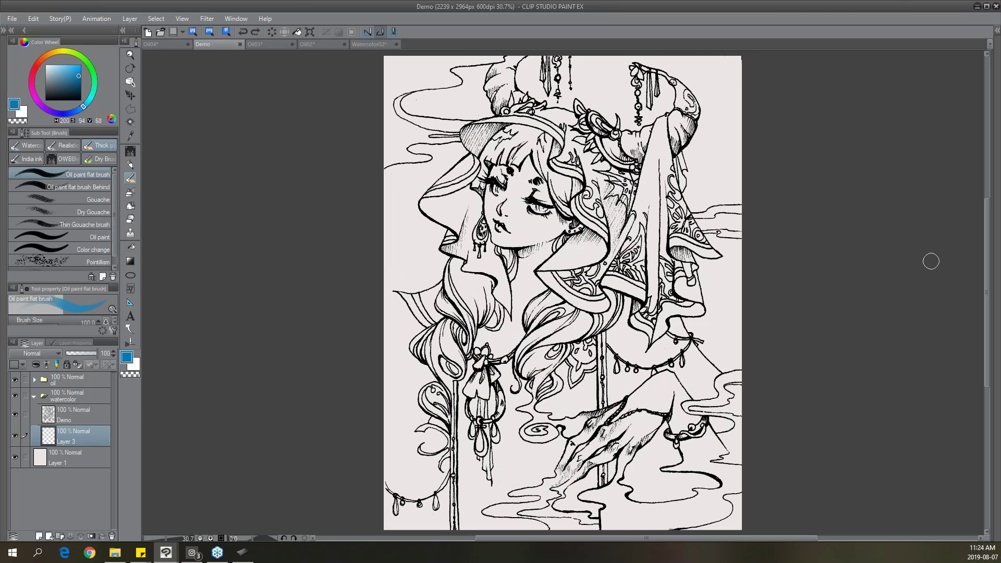
Load the Work workspace again, accepting its import settings.
click(235, 19)
mouse_move(254, 35)
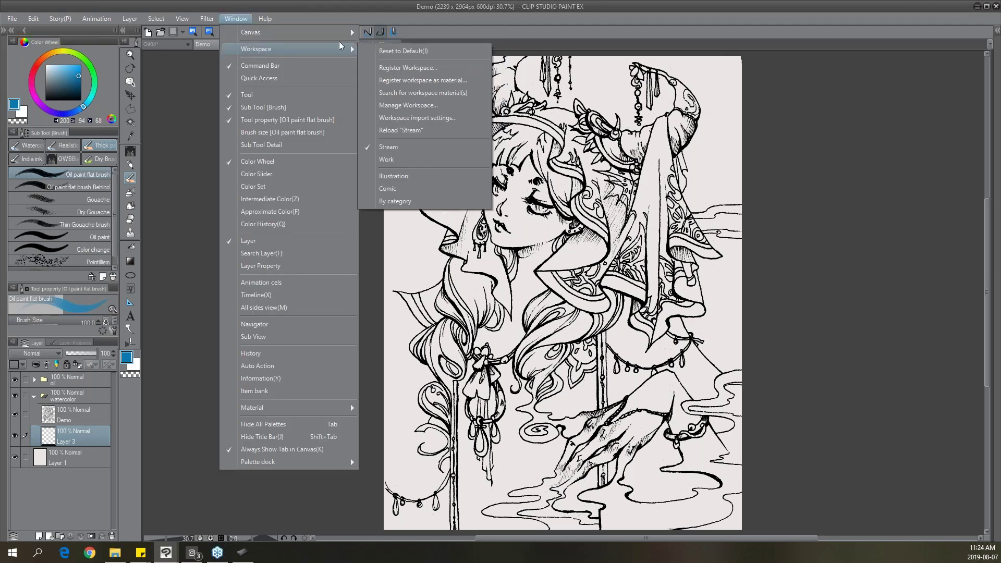
click(441, 160)
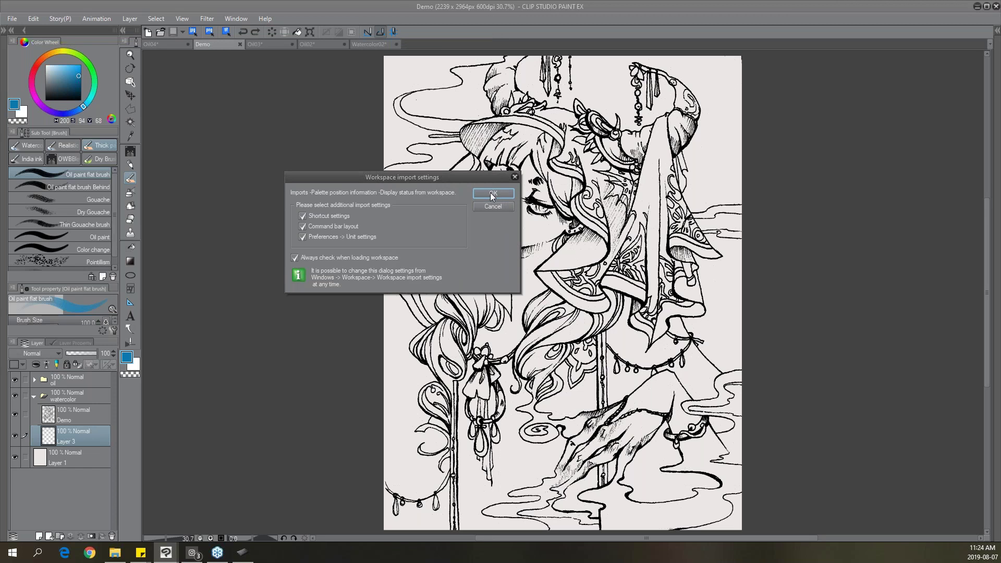
click(493, 196)
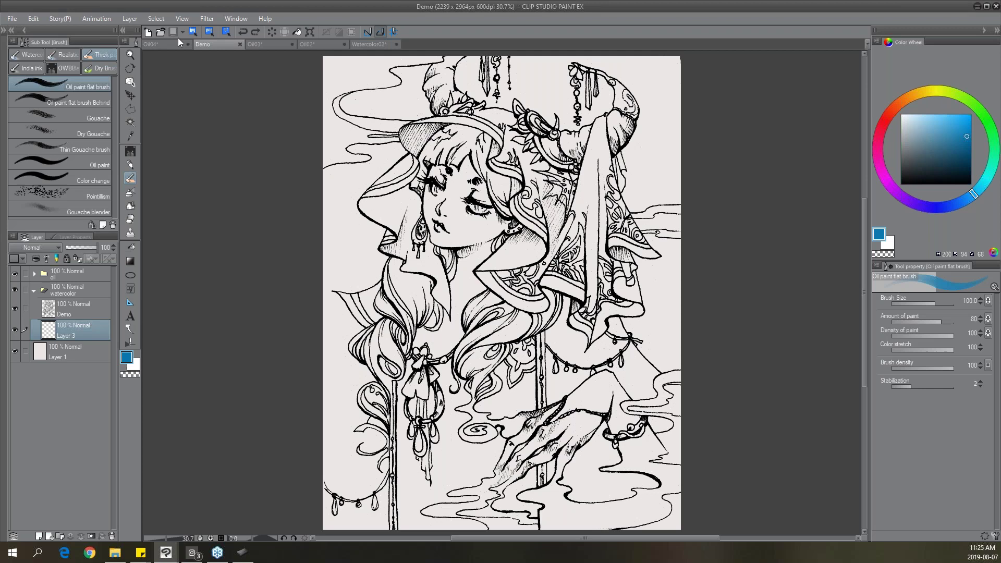
Look over the realistic watercolor and thick paint groups, choose the Round watercolor brush and enlarge it to size 150.
click(72, 53)
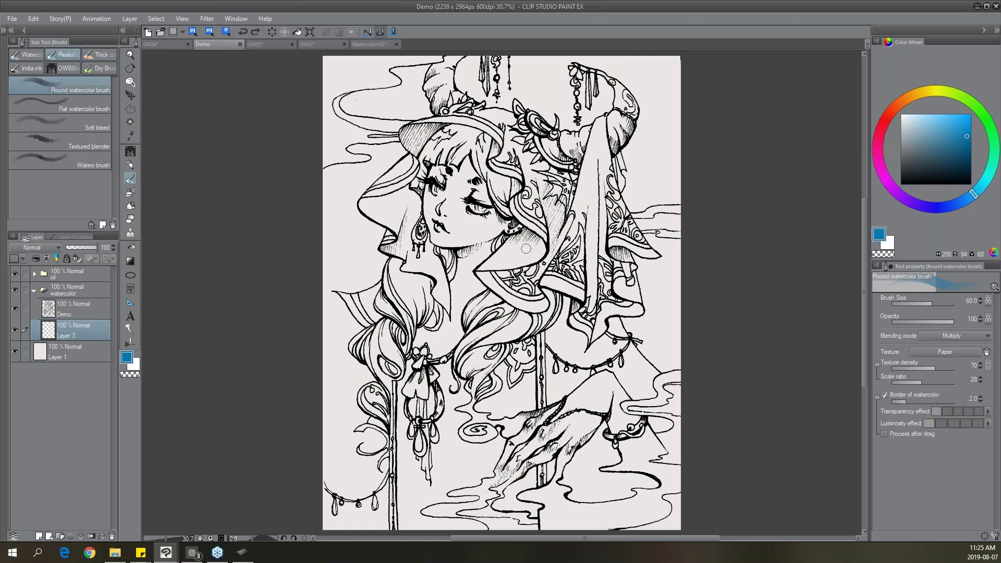
key(bracketright)
key(bracketright)
click(102, 54)
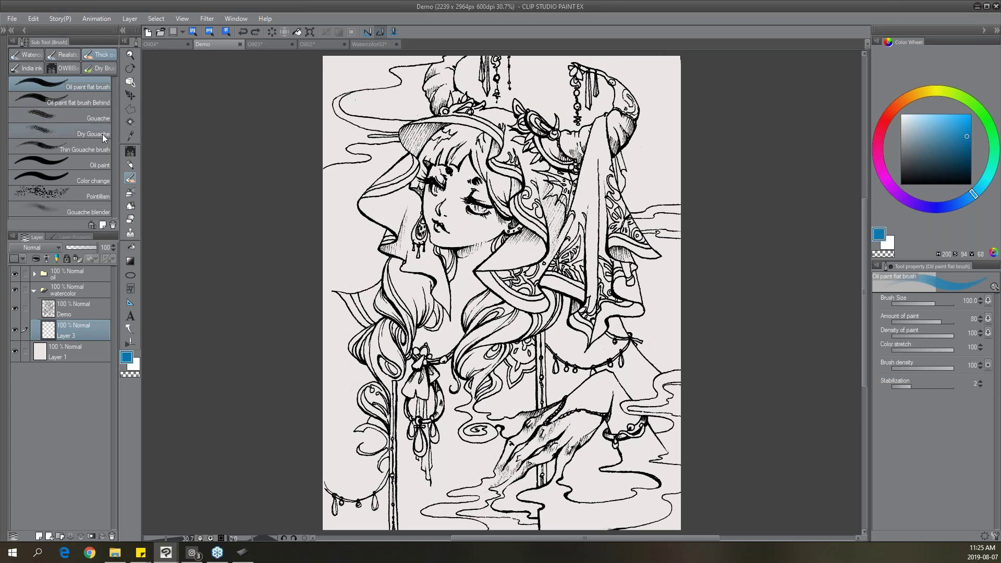
click(69, 54)
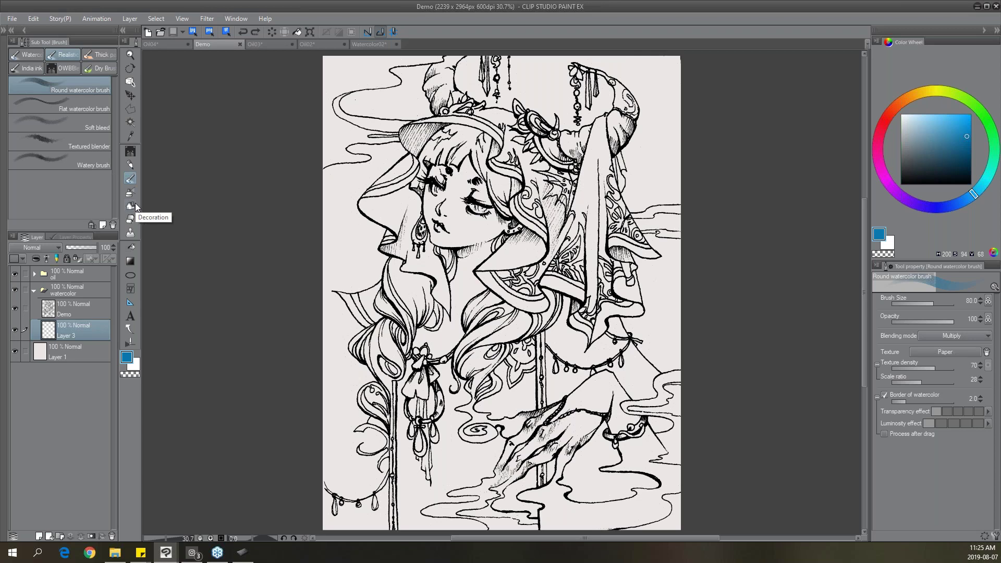
key(bracketright)
key(bracketright)
key(bracketright)
Paint overlapping blue test strokes over the face, neck and hood edge on Layer 3, checking the paper texture up close.
mouse_move(424, 166)
mouse_down()
mouse_move(474, 188)
mouse_move(443, 166)
mouse_move(463, 160)
mouse_move(484, 209)
mouse_move(486, 223)
mouse_move(456, 241)
mouse_up()
key(ctrl+z)
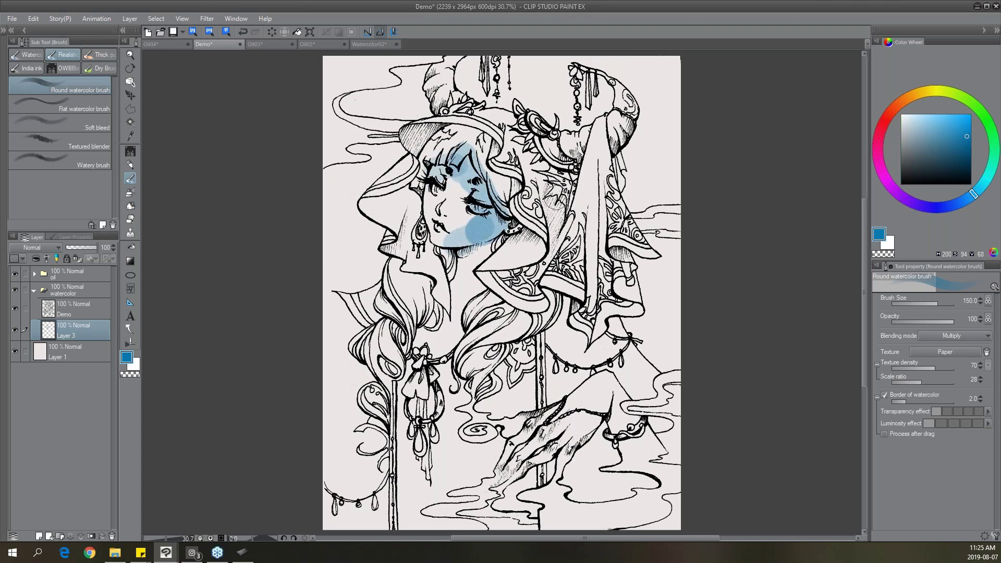
ctrl+click(498, 227)
click(514, 225)
click(482, 228)
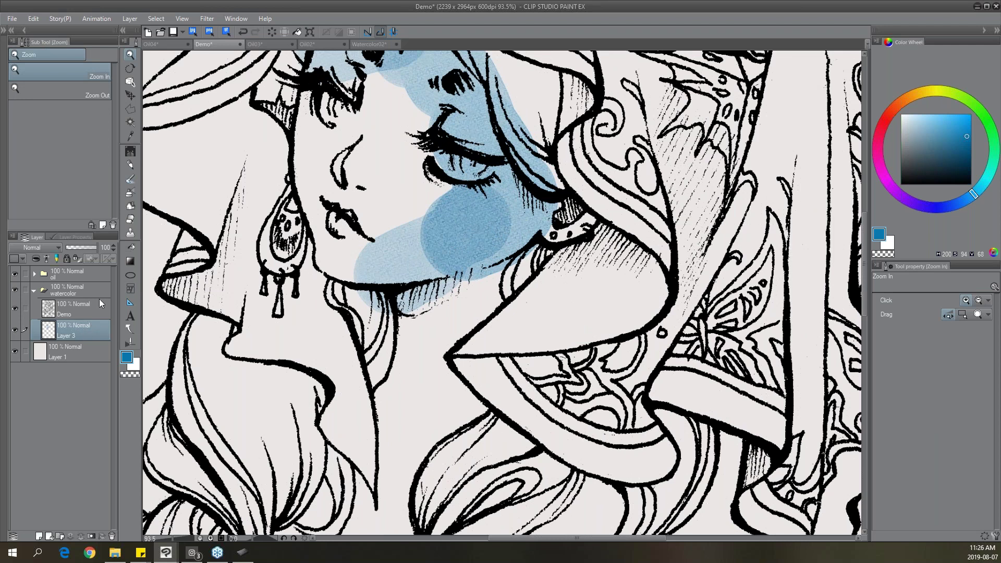
key(b)
mouse_move(349, 266)
mouse_down()
mouse_move(440, 268)
mouse_move(427, 275)
mouse_move(443, 300)
mouse_up()
mouse_move(523, 271)
mouse_down()
mouse_move(448, 364)
mouse_move(506, 276)
mouse_move(432, 412)
mouse_move(546, 322)
mouse_move(496, 414)
mouse_move(534, 411)
mouse_move(623, 341)
mouse_move(590, 405)
mouse_move(547, 420)
mouse_move(523, 362)
mouse_move(471, 387)
mouse_move(451, 360)
mouse_up()
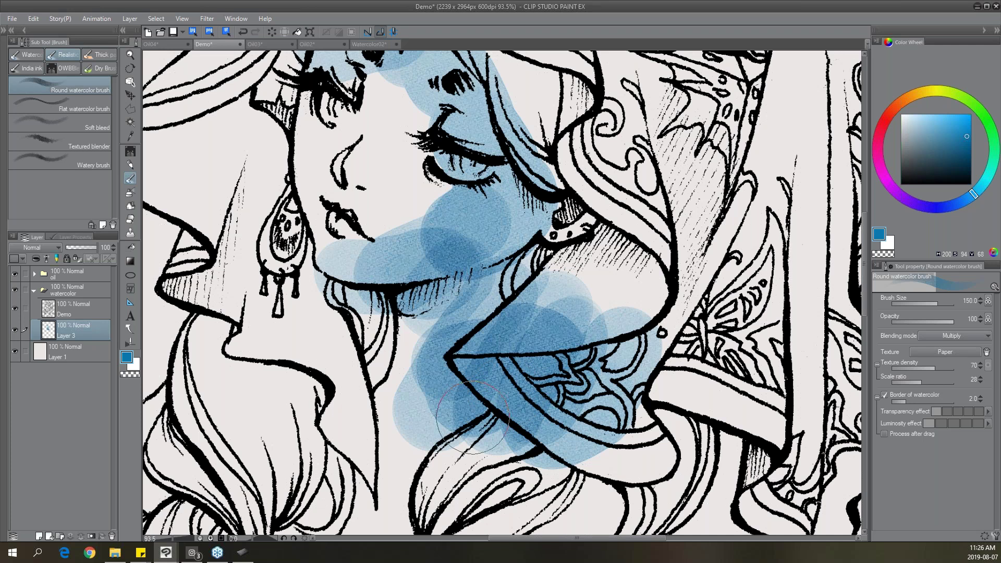
Clear all the blue test strokes from Layer 3 and remove the selection.
key(ctrl+a)
key(Delete)
key(ctrl+minus)
key(ctrl+minus)
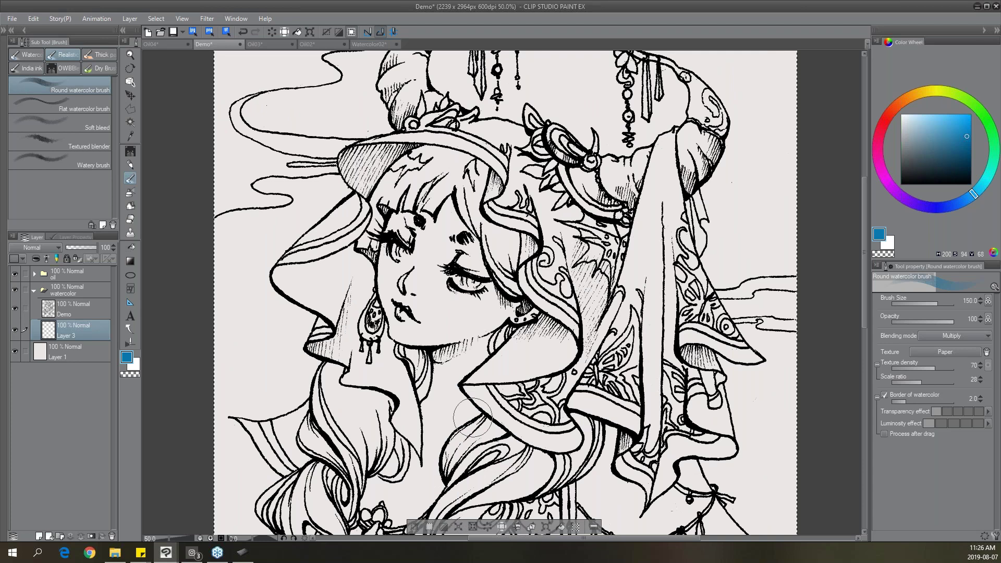
key(ctrl+d)
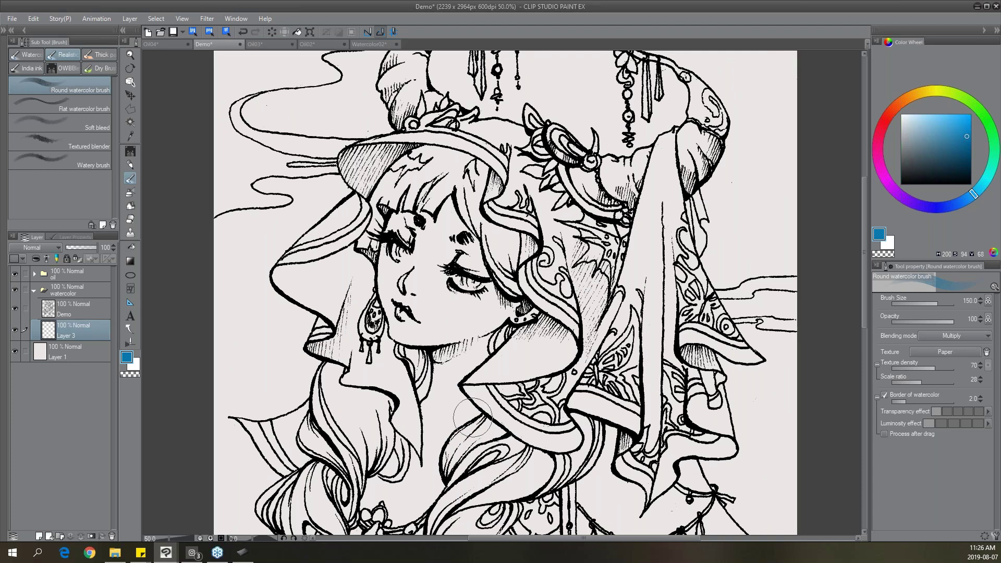
Try overlapping Multiply strokes across the face and neck with the Round watercolor brush, and undo them all.
mouse_move(476, 232)
mouse_down()
mouse_move(404, 349)
mouse_move(479, 276)
mouse_move(402, 365)
mouse_up()
mouse_move(543, 240)
mouse_down()
mouse_move(417, 381)
mouse_move(431, 396)
mouse_up()
key(ctrl+z)
key(ctrl+z)
key(ctrl+z)
key(ctrl+z)
key(ctrl+z)
key(ctrl+z)
key(ctrl+z)
Set the Round watercolor brush's blending mode to Normal and paint overlapping blue strokes over the cheek, neck and hood edge.
click(979, 339)
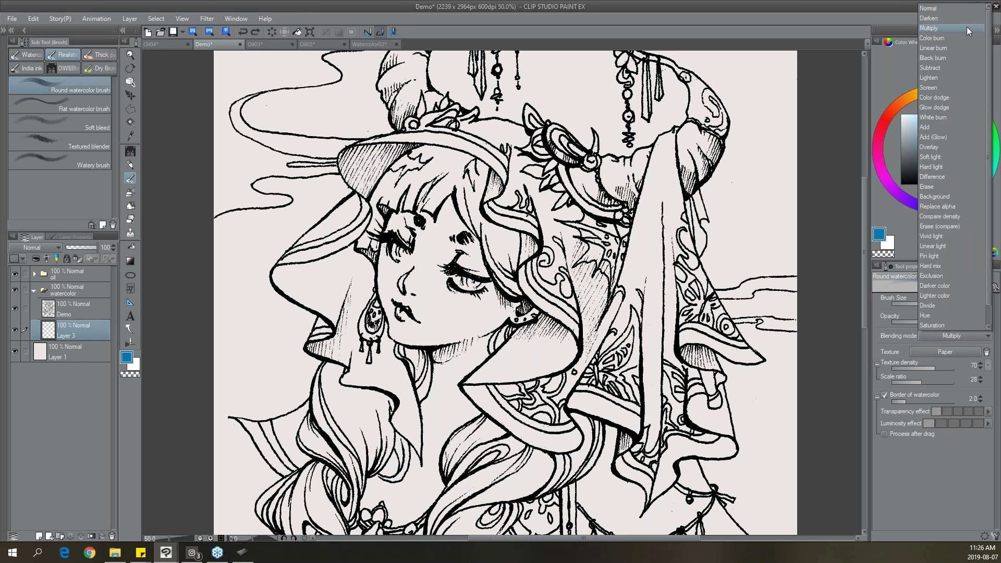
click(952, 8)
mouse_move(469, 271)
mouse_down()
mouse_move(428, 347)
mouse_move(449, 348)
mouse_move(515, 296)
mouse_move(483, 332)
mouse_move(509, 304)
mouse_move(553, 376)
mouse_up()
mouse_move(517, 340)
mouse_down()
mouse_move(454, 391)
mouse_move(470, 399)
mouse_up()
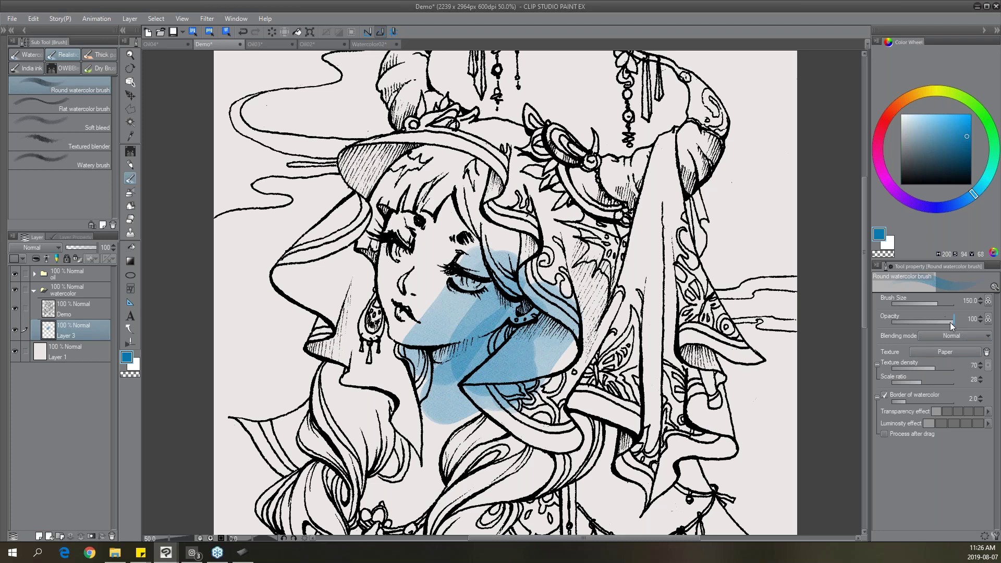
key(ctrl+a)
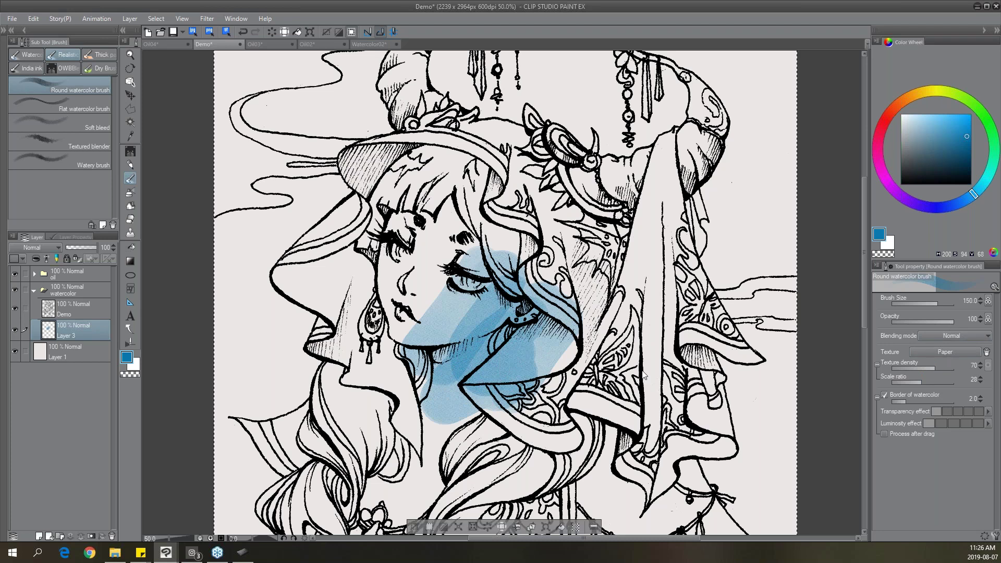
drag(571, 373, 485, 355)
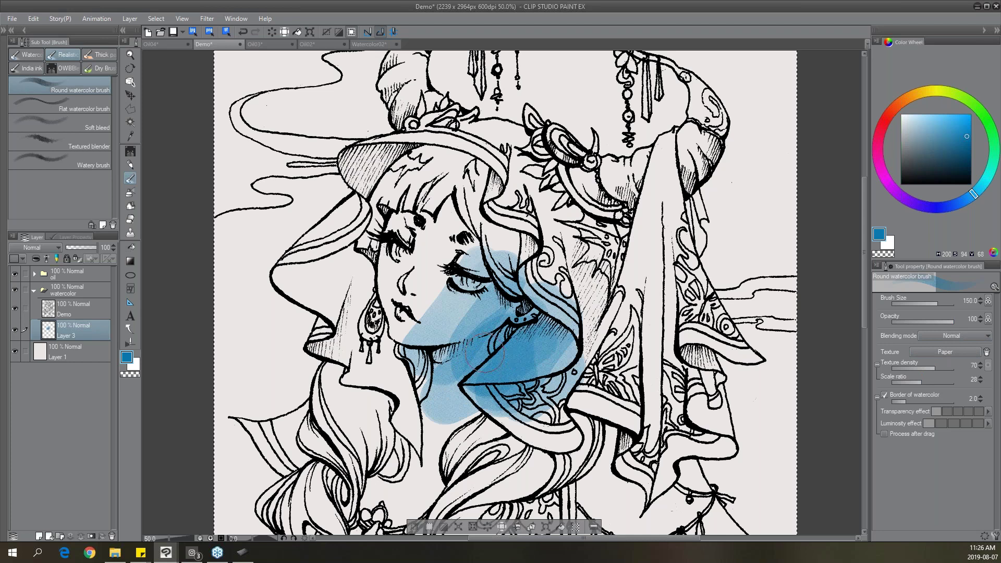
Set the Round watercolor brush's blending mode to Replace alpha and paint over the blue strokes on the face, neck and hood.
click(968, 336)
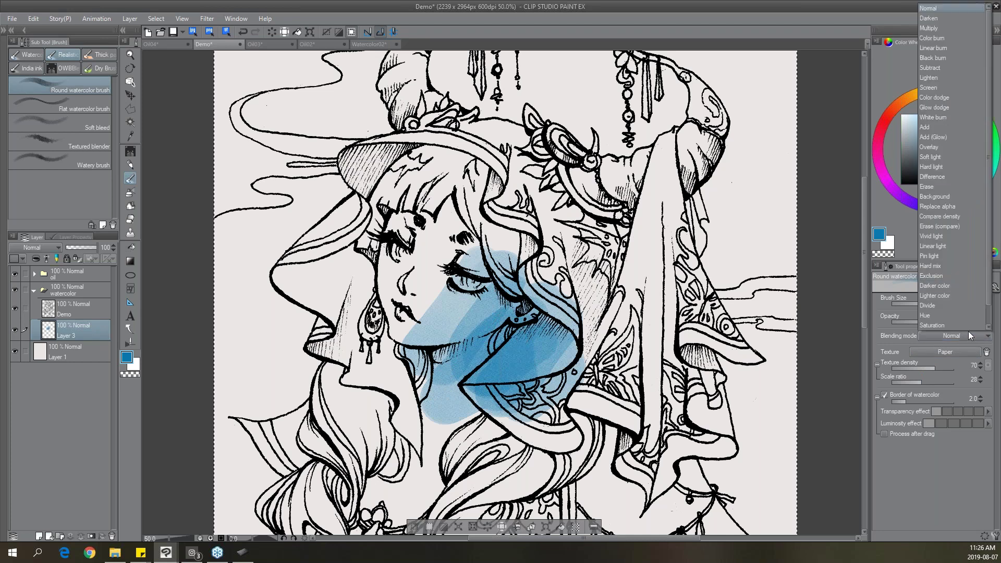
click(950, 206)
mouse_move(539, 402)
mouse_down()
mouse_move(477, 323)
mouse_move(439, 334)
mouse_move(423, 293)
mouse_move(407, 349)
mouse_move(417, 316)
mouse_move(415, 384)
mouse_move(443, 389)
mouse_move(445, 415)
mouse_move(470, 438)
mouse_move(532, 423)
mouse_up()
Paint a dark blue patch across the hanging drape using the Oil paint flat brush Behind at size 170.
click(970, 156)
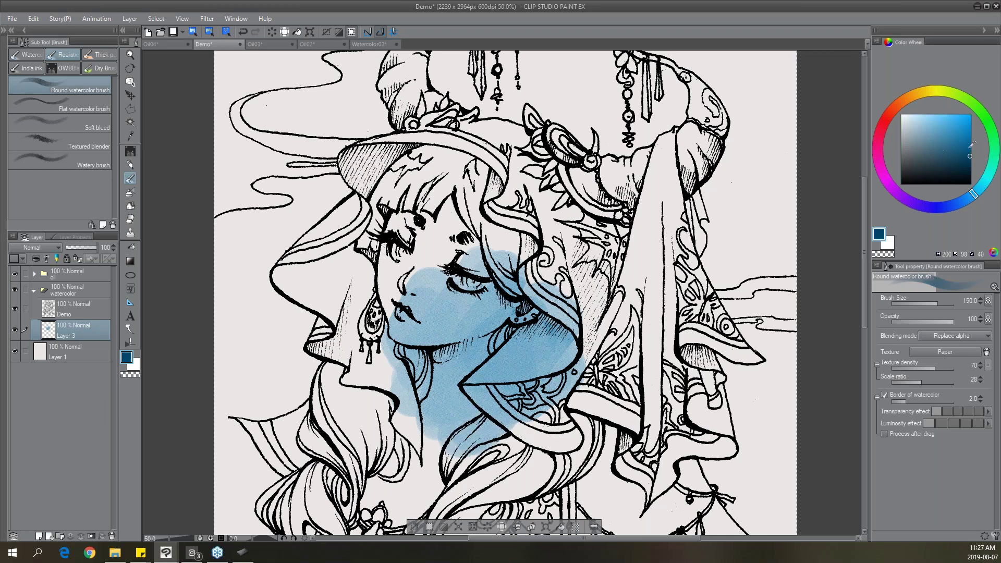
click(104, 54)
click(78, 102)
key(bracketleft)
key(bracketleft)
key(bracketleft)
key(bracketleft)
key(bracketleft)
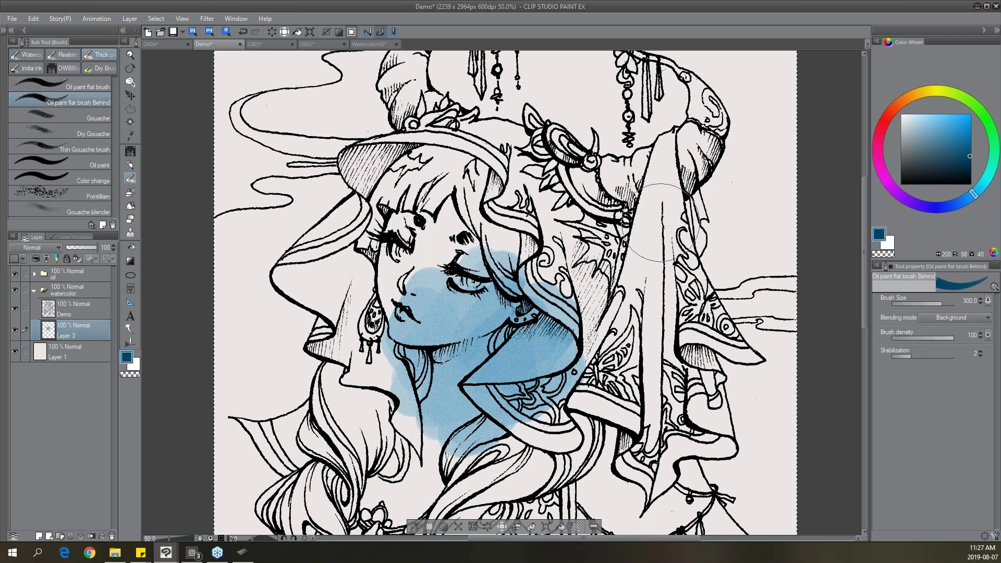
mouse_move(715, 225)
mouse_down()
mouse_move(657, 263)
mouse_move(730, 237)
mouse_move(678, 292)
mouse_move(599, 334)
mouse_up()
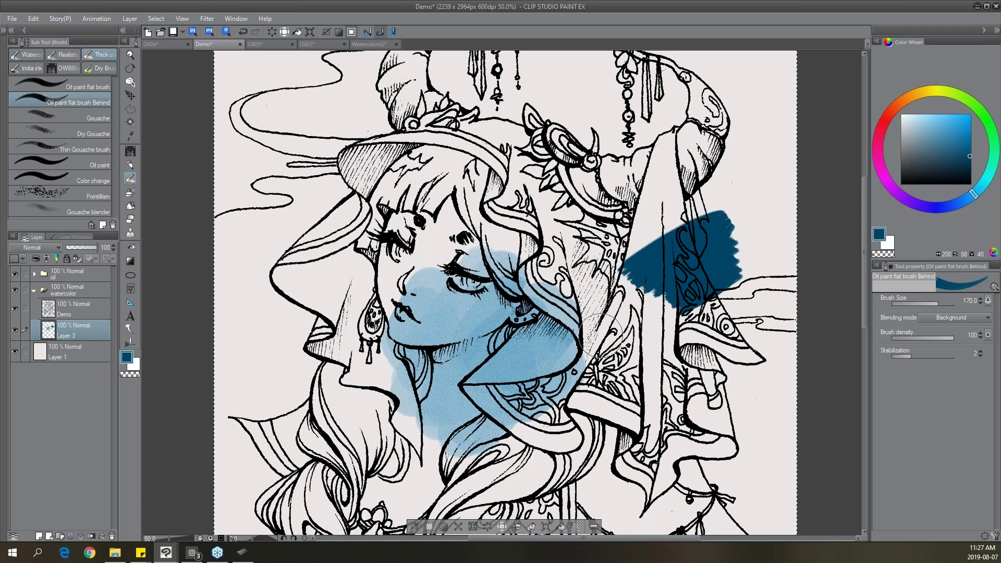
Paint Round watercolor brush strokes over the dark drape patch and clear all the blue paint from Layer 3.
click(68, 57)
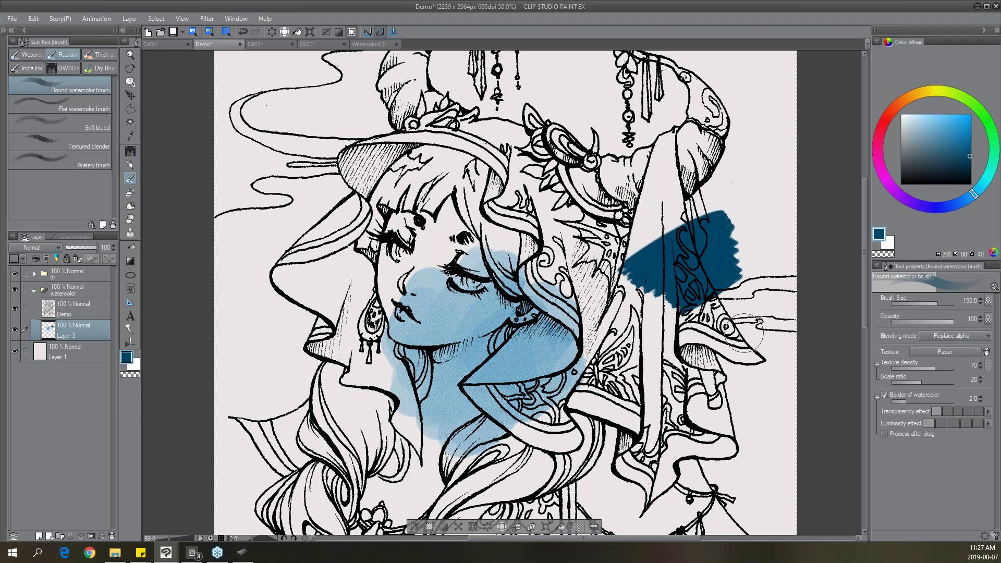
mouse_move(734, 325)
mouse_down()
mouse_move(680, 310)
mouse_move(694, 301)
mouse_move(676, 290)
mouse_move(707, 268)
mouse_move(683, 283)
mouse_move(682, 322)
mouse_move(683, 281)
mouse_move(701, 277)
mouse_move(693, 273)
mouse_move(682, 325)
mouse_move(691, 299)
mouse_move(683, 286)
mouse_move(662, 315)
mouse_move(710, 272)
mouse_move(681, 273)
mouse_move(690, 291)
mouse_move(676, 276)
mouse_move(685, 292)
mouse_move(744, 272)
mouse_move(730, 277)
mouse_move(735, 254)
mouse_move(746, 276)
mouse_move(735, 258)
mouse_move(721, 286)
mouse_up()
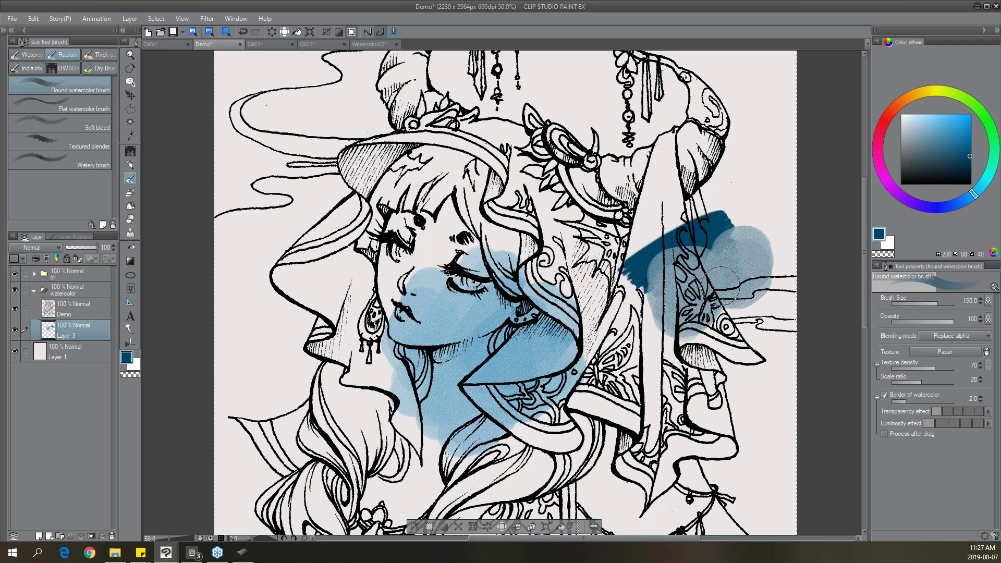
key(Delete)
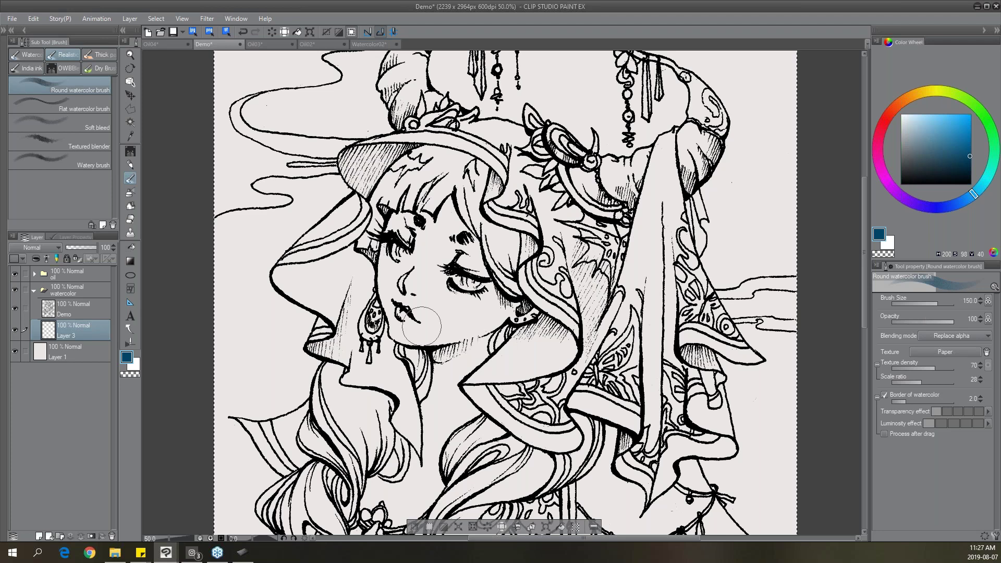
Set the Round watercolor brush to size 80 and Multiply, and paint overlapping dark blue strokes over the cheek, jaw and neck.
key(bracketleft)
key(bracketleft)
key(bracketleft)
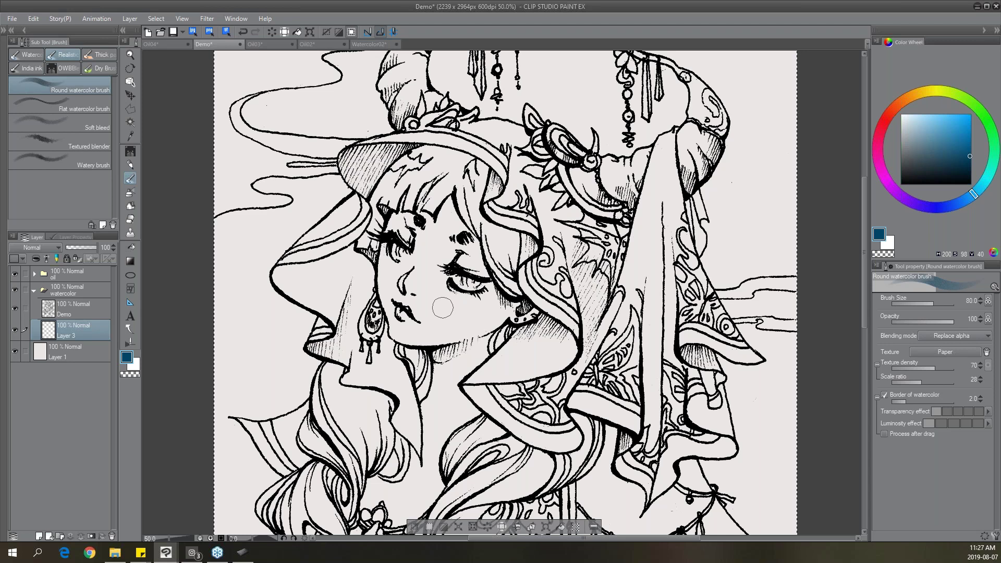
click(967, 337)
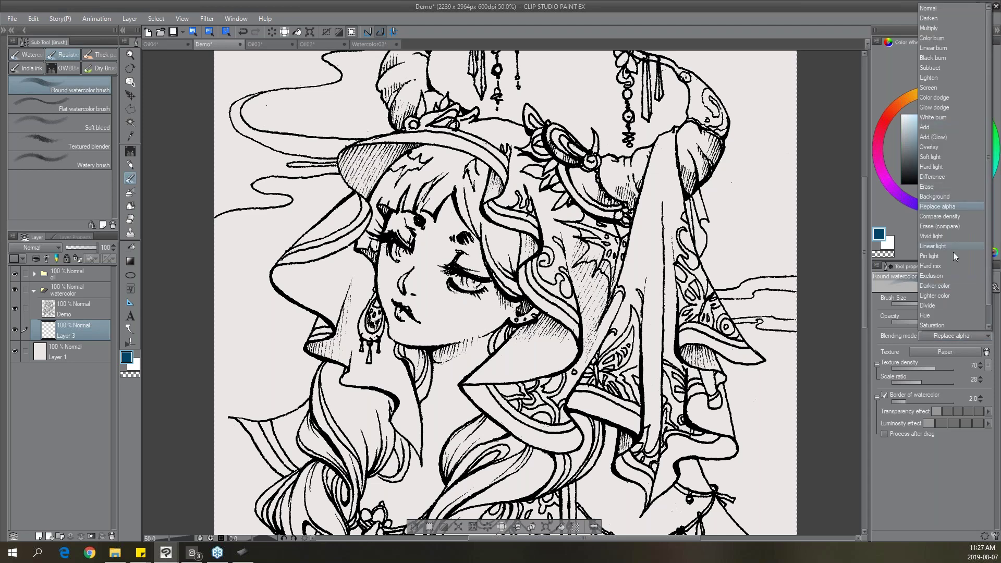
click(944, 29)
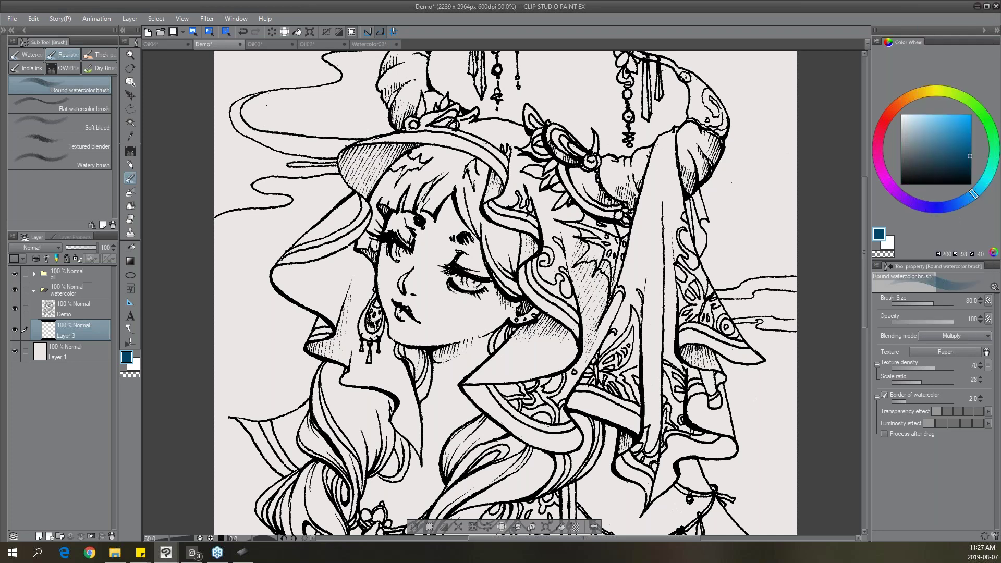
mouse_move(423, 339)
mouse_down()
mouse_move(485, 295)
mouse_move(458, 331)
mouse_move(496, 317)
mouse_move(483, 328)
mouse_move(505, 297)
mouse_move(429, 344)
mouse_move(498, 326)
mouse_move(434, 352)
mouse_move(482, 345)
mouse_move(457, 371)
mouse_move(471, 356)
mouse_move(460, 391)
mouse_up()
Set the brush's blending mode to Replace alpha and paint a muted orange-brown over the lower neck.
click(976, 336)
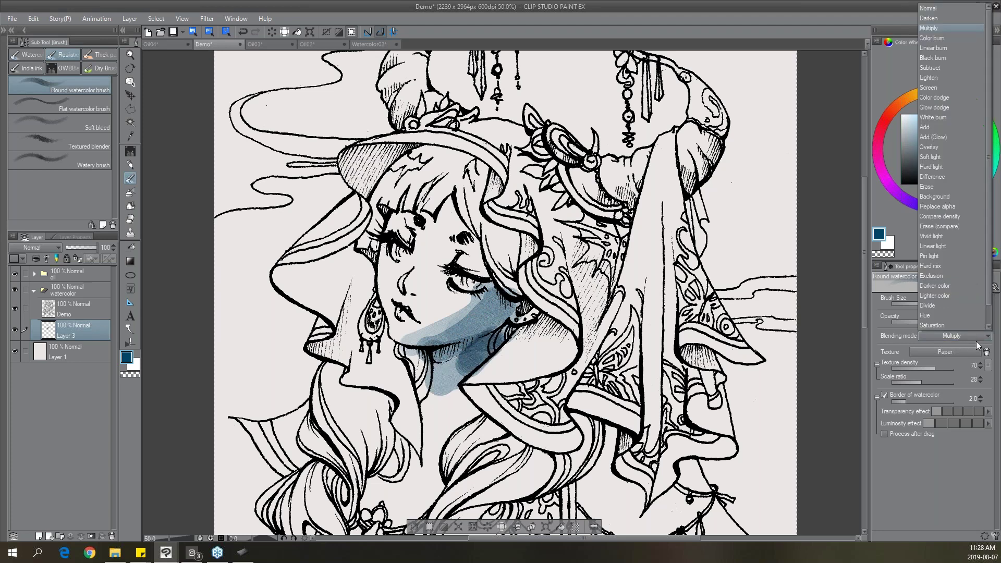
click(952, 206)
click(945, 146)
click(911, 97)
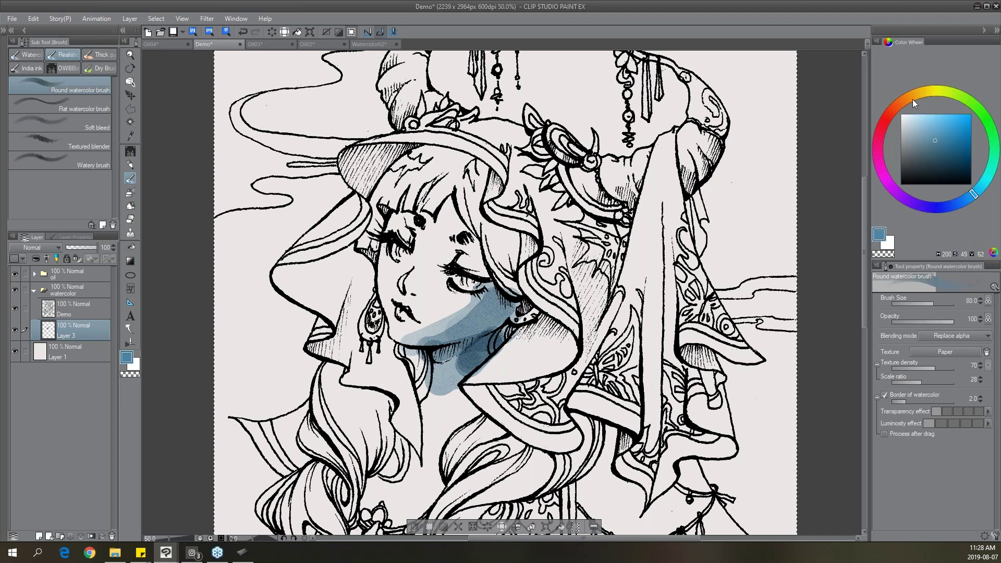
click(937, 144)
mouse_move(438, 378)
mouse_down()
mouse_move(441, 402)
mouse_move(447, 396)
mouse_move(466, 412)
mouse_move(437, 426)
mouse_move(432, 442)
mouse_move(441, 437)
mouse_up()
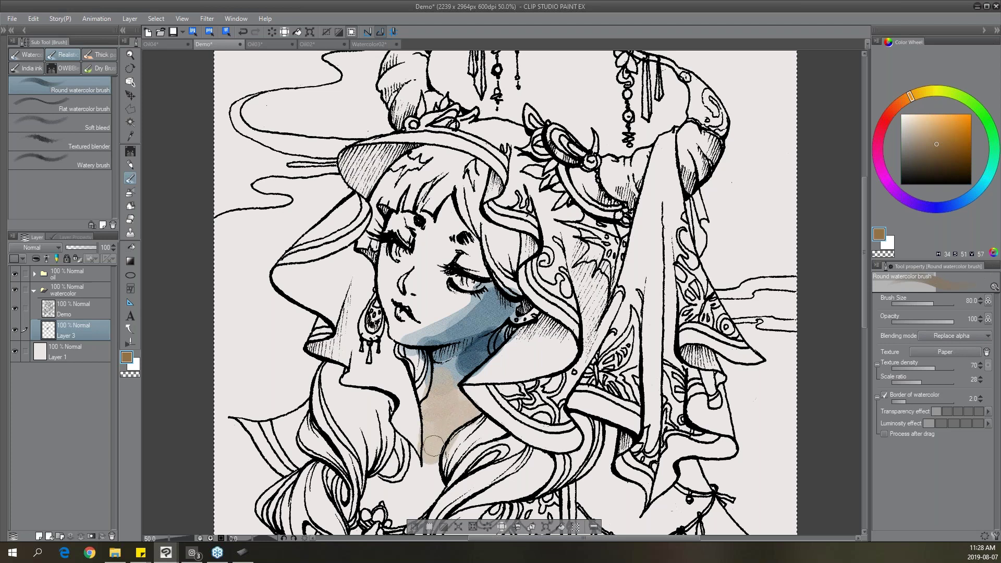
Soften the Grip Pen's tip feel in Wacom Tablet Properties and close the window.
click(243, 552)
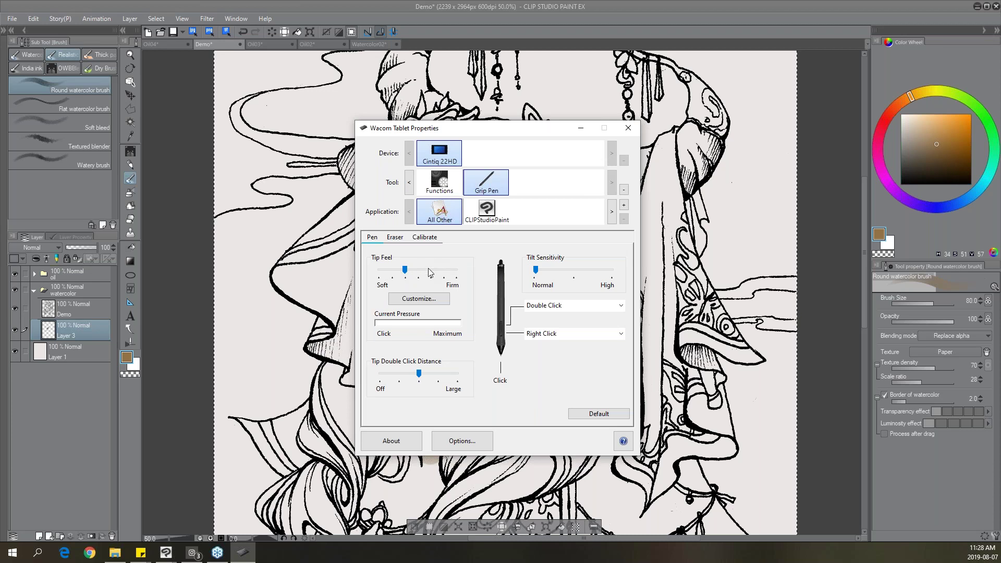
drag(418, 274, 405, 274)
click(629, 128)
Set the brush size to 100, paint more brown on the neck, and blend the cheek with a sampled pale blue-grey.
key(])
mouse_move(434, 449)
mouse_down()
mouse_move(418, 475)
mouse_move(436, 447)
mouse_move(414, 511)
mouse_move(450, 404)
mouse_up()
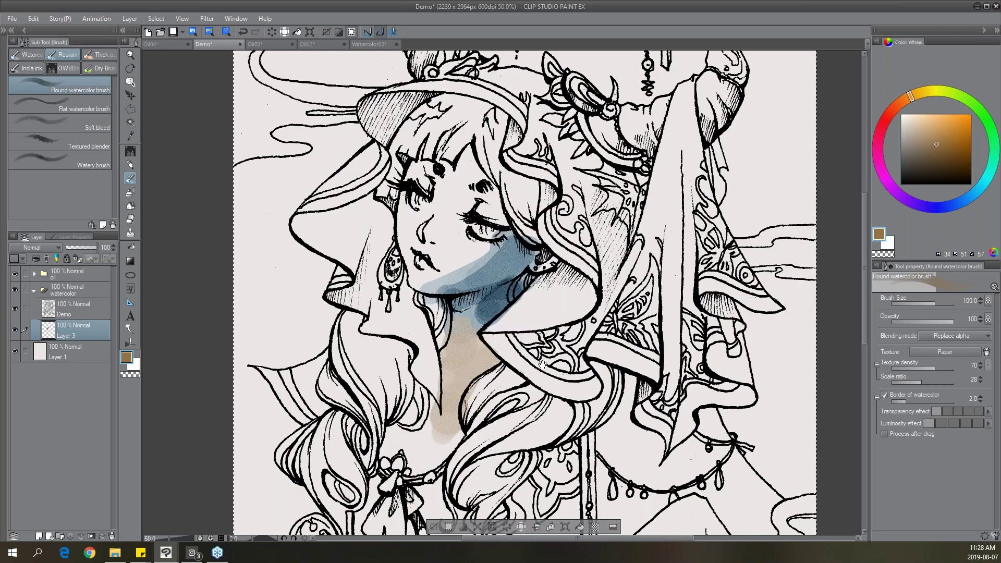
alt+click(451, 271)
mouse_move(452, 271)
mouse_down()
mouse_move(485, 256)
mouse_move(423, 277)
mouse_move(435, 282)
mouse_move(490, 260)
mouse_move(493, 270)
mouse_up()
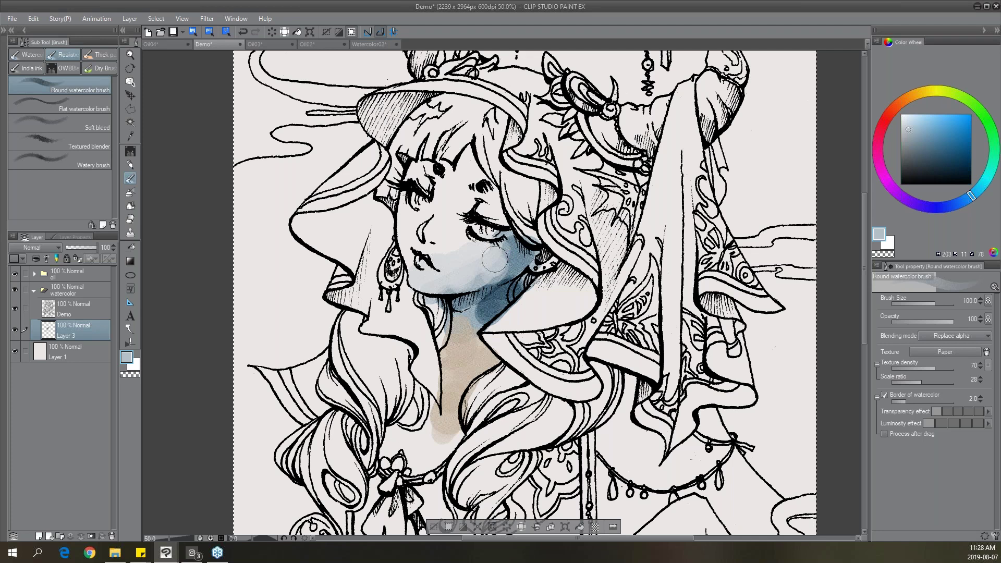
click(954, 353)
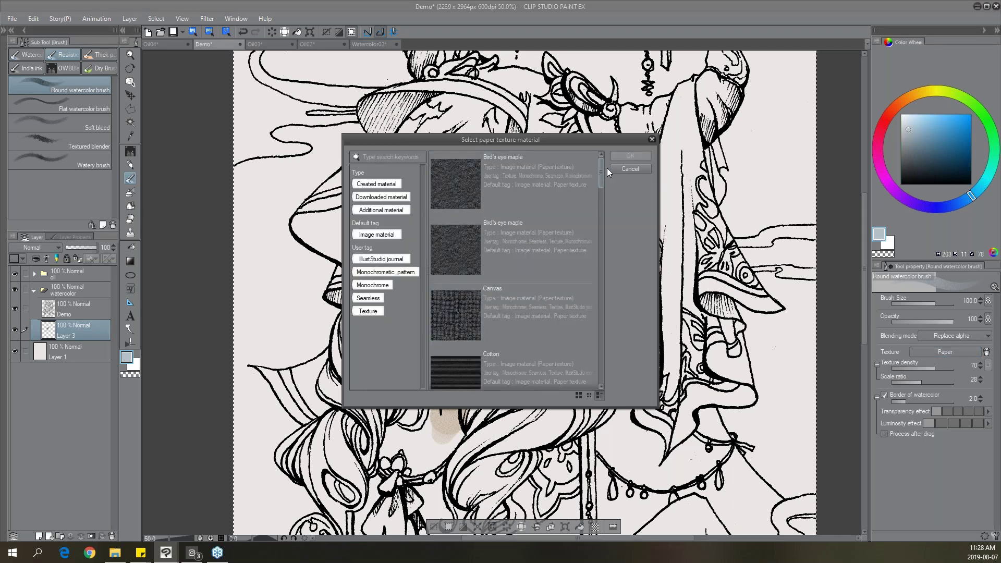
mouse_move(602, 174)
mouse_down()
mouse_move(603, 347)
mouse_move(613, 174)
mouse_move(607, 183)
mouse_up()
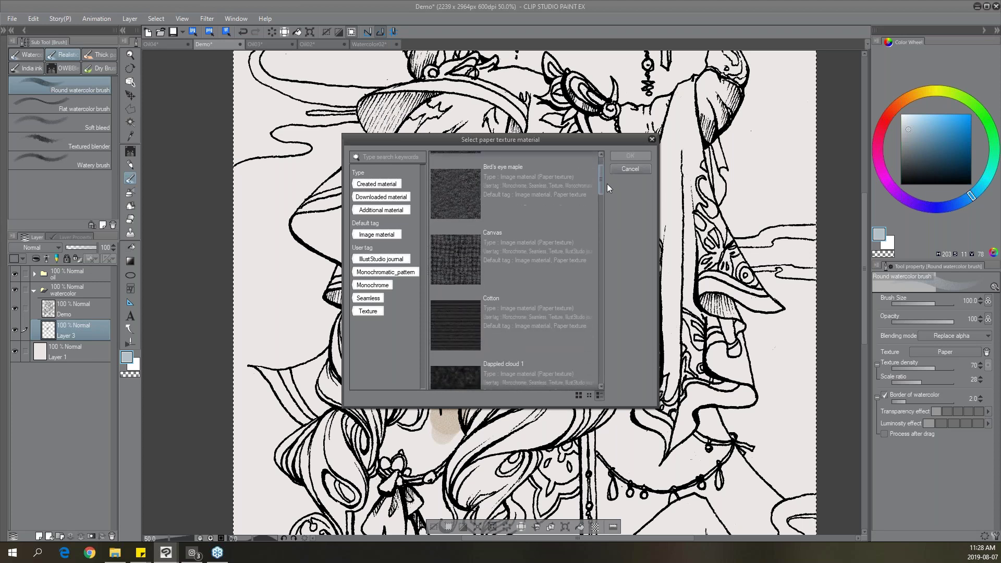
click(633, 168)
Set the Round watercolor brush's paper texture to Rough textured.
key(slash)
drag(495, 297, 498, 291)
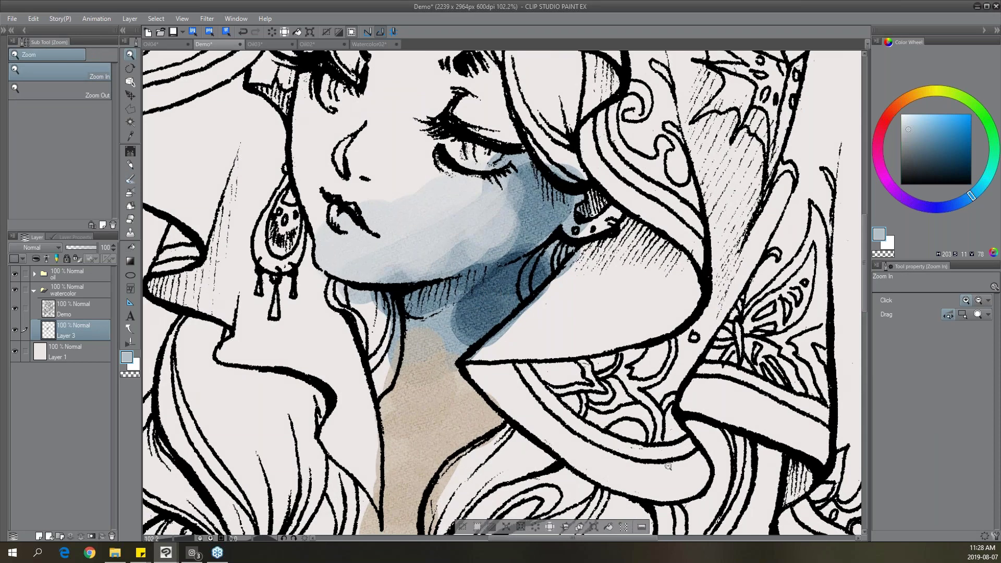
key(b)
click(956, 352)
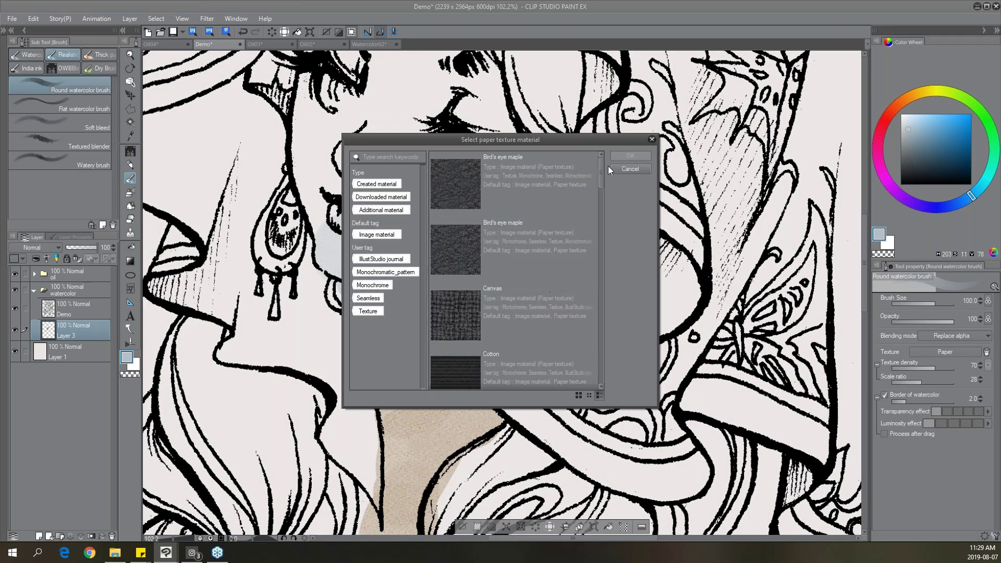
mouse_move(608, 166)
mouse_down()
mouse_move(596, 368)
mouse_move(597, 352)
mouse_up()
click(525, 306)
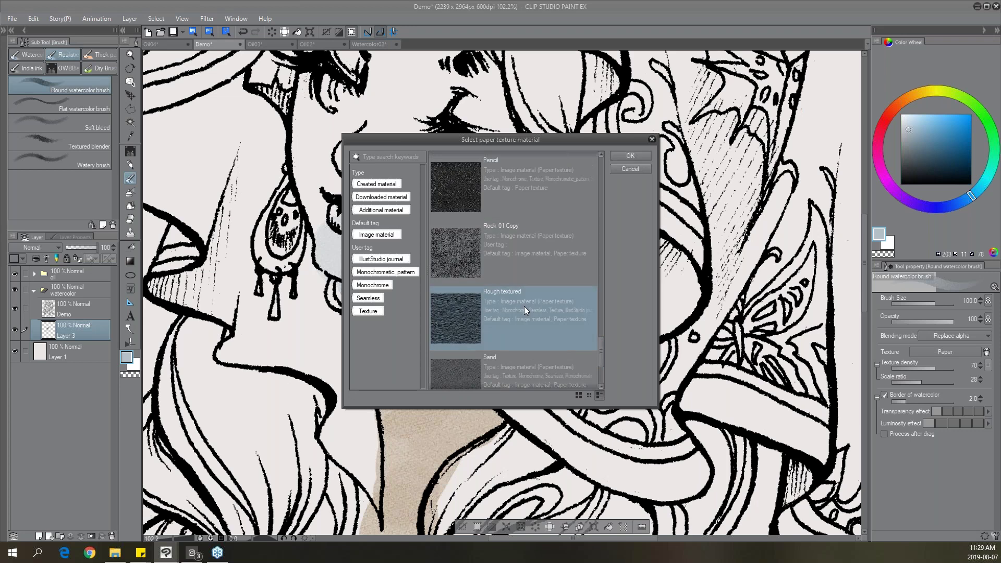
click(642, 156)
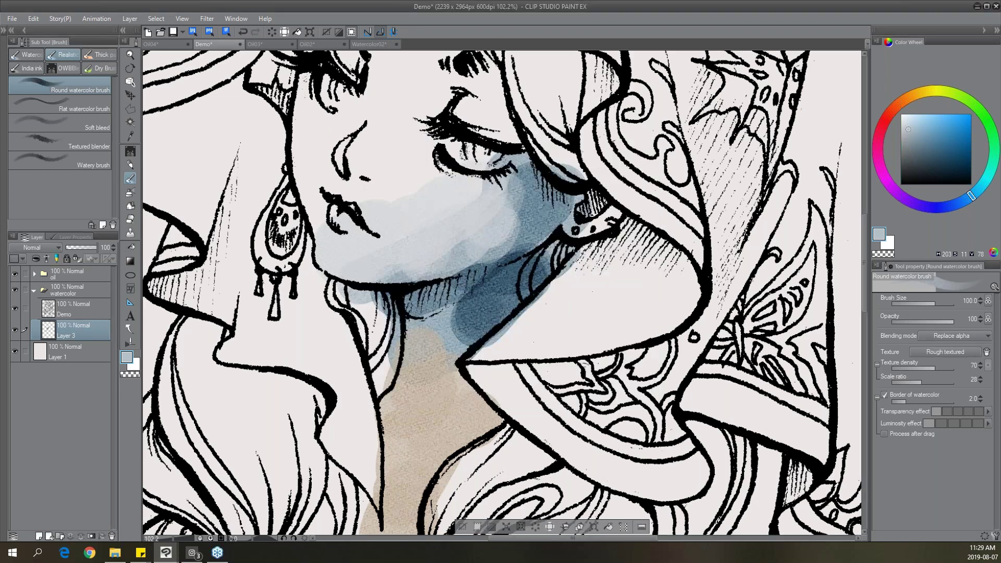
Clear the blue and brown test strokes from Layer 3.
scroll(566, 313, down, 1)
scroll(559, 331, down, 4)
key(Delete)
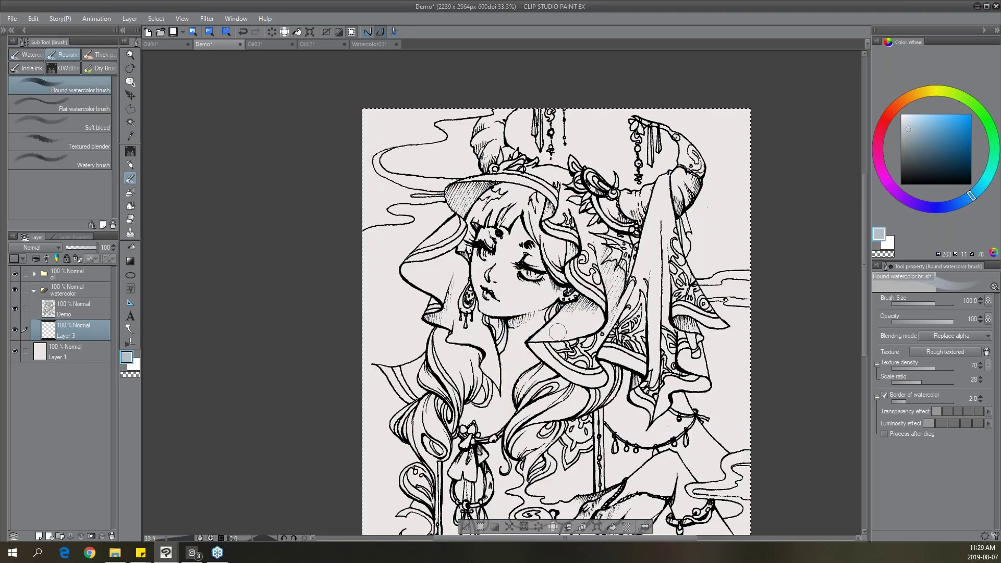
Paint a light tan skin tone over the forehead, cheek, jaw and neck with a size 150 brush.
click(910, 95)
click(960, 128)
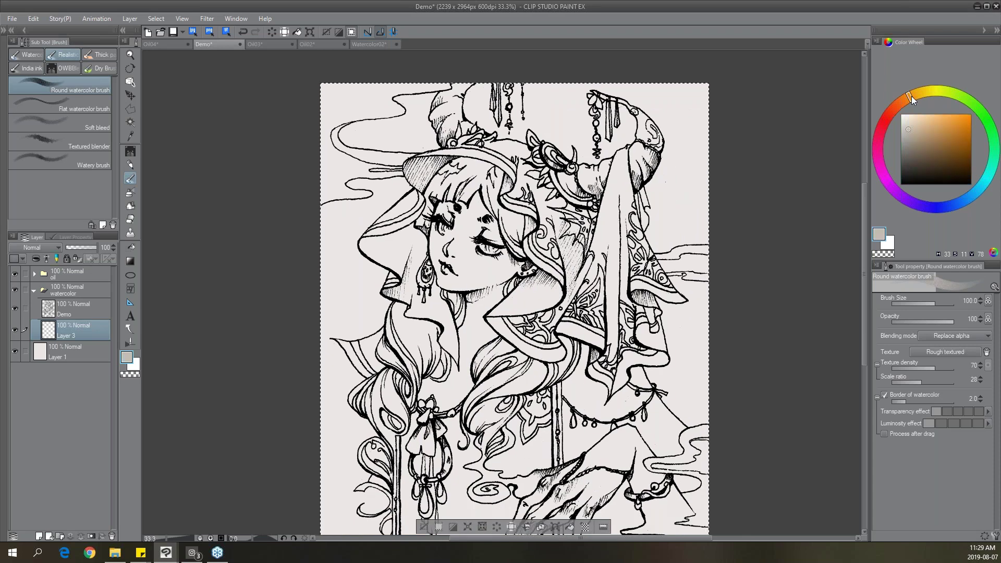
click(925, 126)
key(bracketright)
key(bracketright)
drag(448, 221, 478, 219)
mouse_move(479, 233)
mouse_down()
mouse_move(498, 271)
mouse_move(503, 243)
mouse_up()
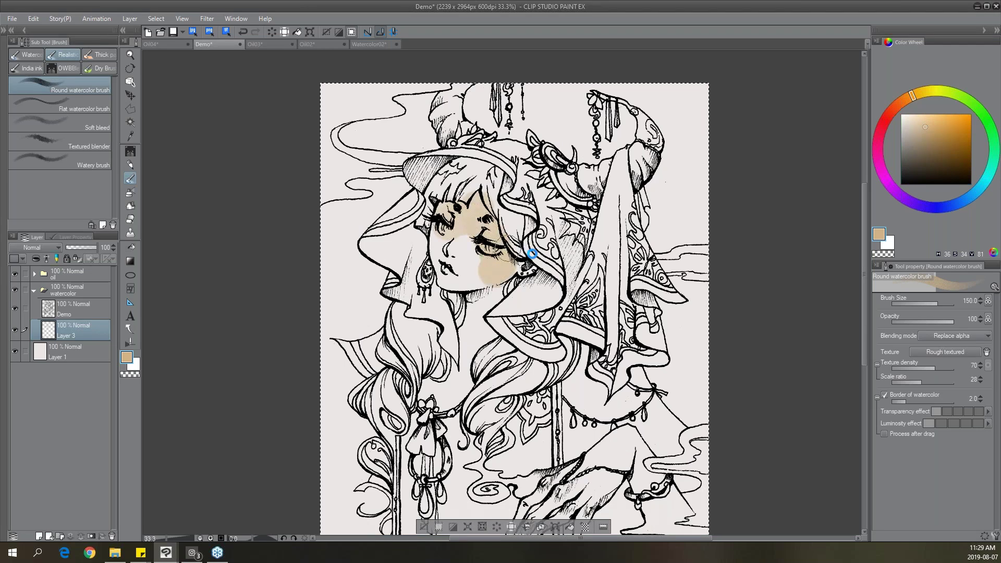
mouse_move(532, 253)
mouse_down()
mouse_move(517, 274)
mouse_move(524, 269)
mouse_move(446, 290)
mouse_move(482, 305)
mouse_move(503, 289)
mouse_move(470, 321)
mouse_move(493, 313)
mouse_up()
Paint a darker brown shadow under the jaw and across the neck with a size 70 brush.
key(slash)
drag(508, 264, 599, 339)
key(b)
mouse_move(453, 313)
mouse_down()
mouse_move(425, 362)
mouse_move(500, 326)
mouse_move(412, 386)
mouse_move(493, 344)
mouse_move(519, 316)
mouse_move(502, 326)
mouse_up()
Set the brush's paper texture to Drawing paper and paint a brown patch on the hood's inner fold beside the neck.
click(962, 352)
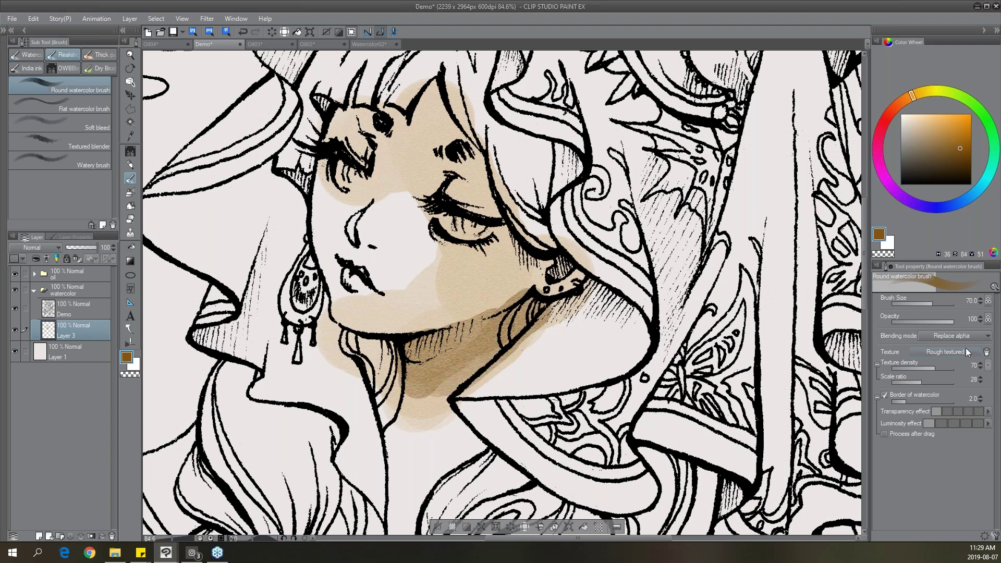
scroll(601, 184, down, 1)
drag(600, 185, 599, 219)
click(517, 308)
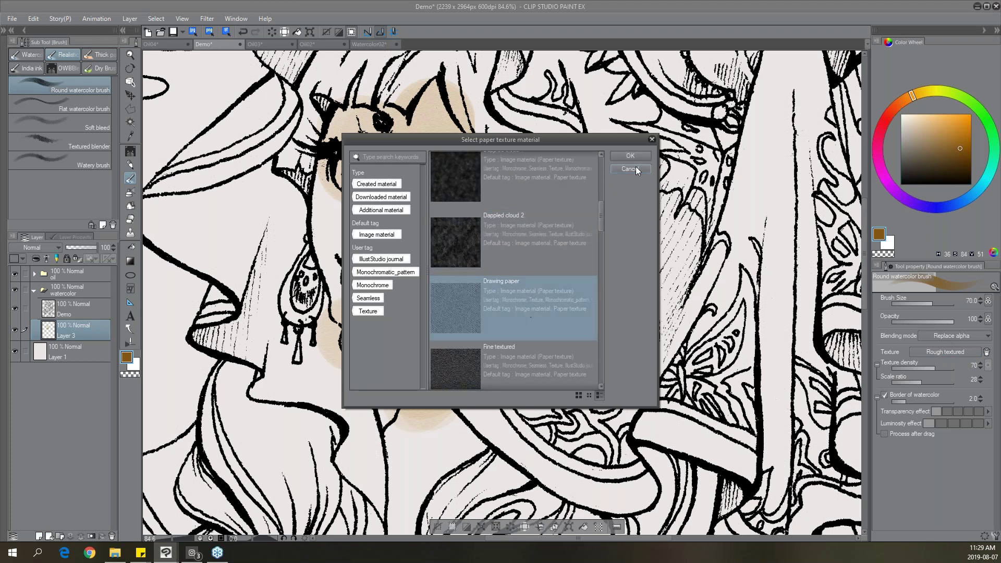
click(633, 155)
mouse_move(584, 339)
mouse_down()
mouse_move(555, 365)
mouse_move(599, 358)
mouse_move(570, 373)
mouse_up()
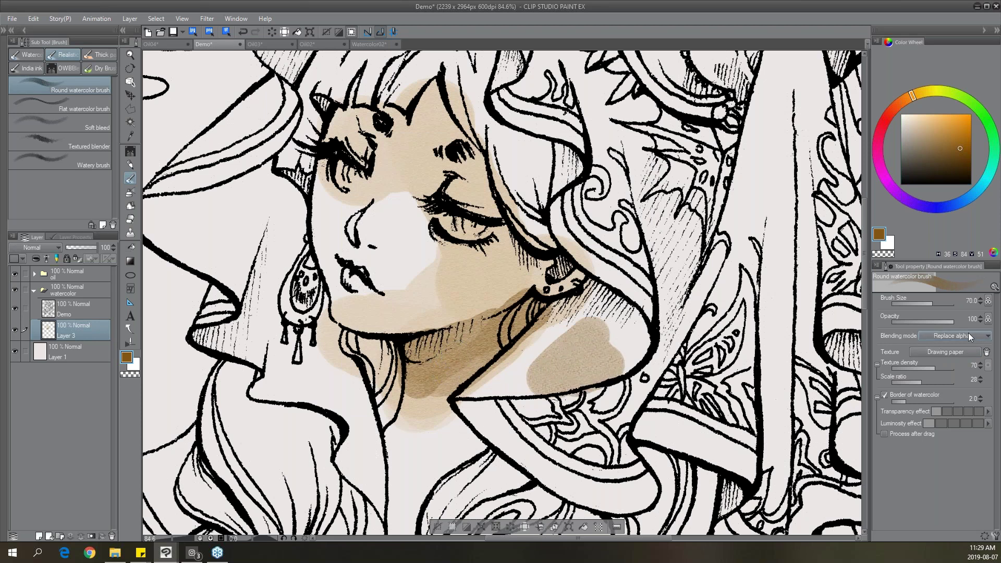
Set the paper texture to Rough textured, paint brown shading on the cheek near the ear, and undo the extra stroke.
click(964, 348)
mouse_move(600, 182)
mouse_down()
mouse_move(598, 367)
mouse_move(603, 324)
mouse_up()
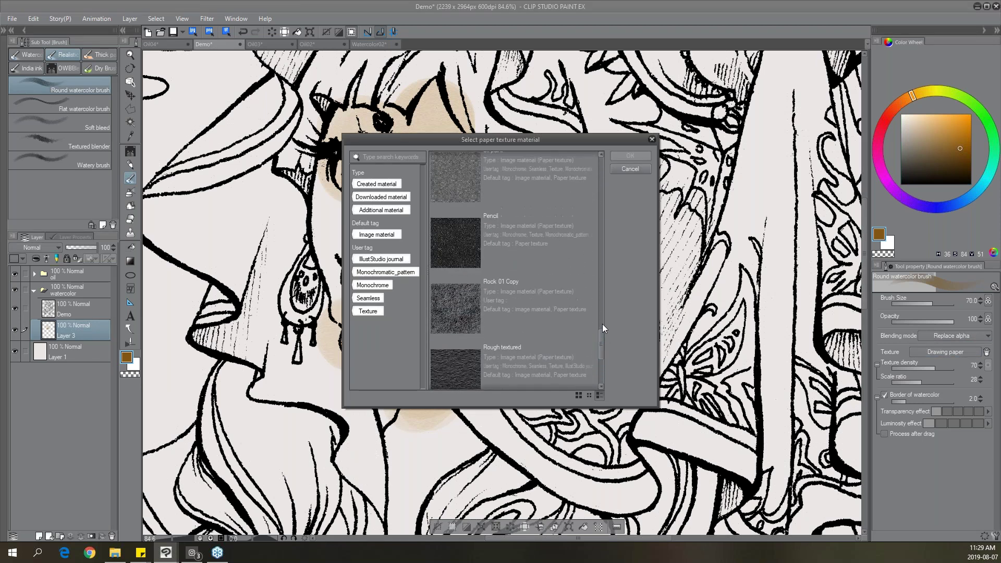
click(543, 361)
click(634, 155)
mouse_move(531, 284)
mouse_down()
mouse_move(491, 315)
mouse_move(546, 250)
mouse_move(525, 262)
mouse_move(519, 251)
mouse_move(519, 264)
mouse_move(529, 260)
mouse_move(523, 280)
mouse_move(537, 266)
mouse_move(541, 277)
mouse_move(562, 274)
mouse_move(545, 287)
mouse_up()
key(ctrl+z)
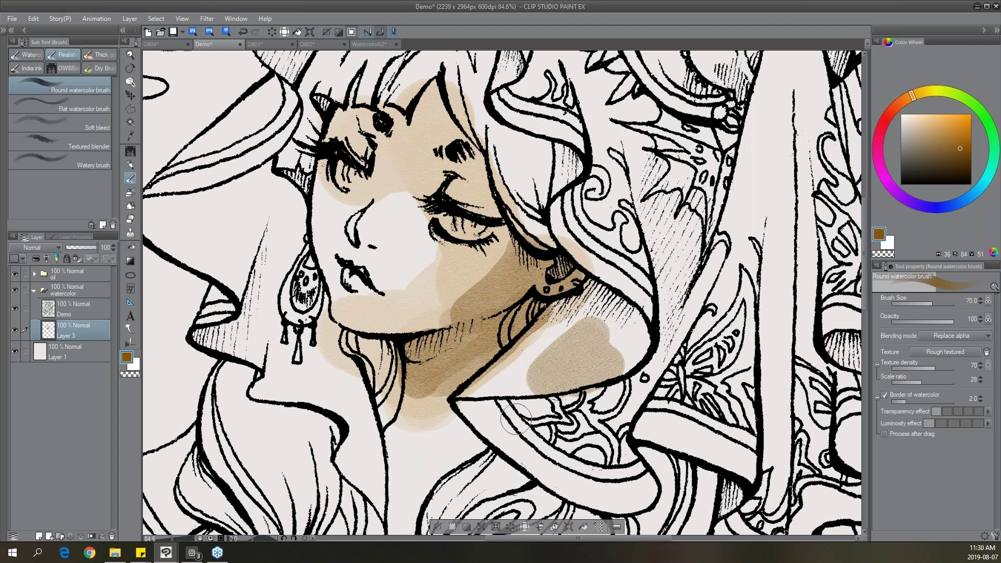
Paint a soft red blush on the cheek beside the ear with a size 60 brush.
scroll(500, 292, down, 3)
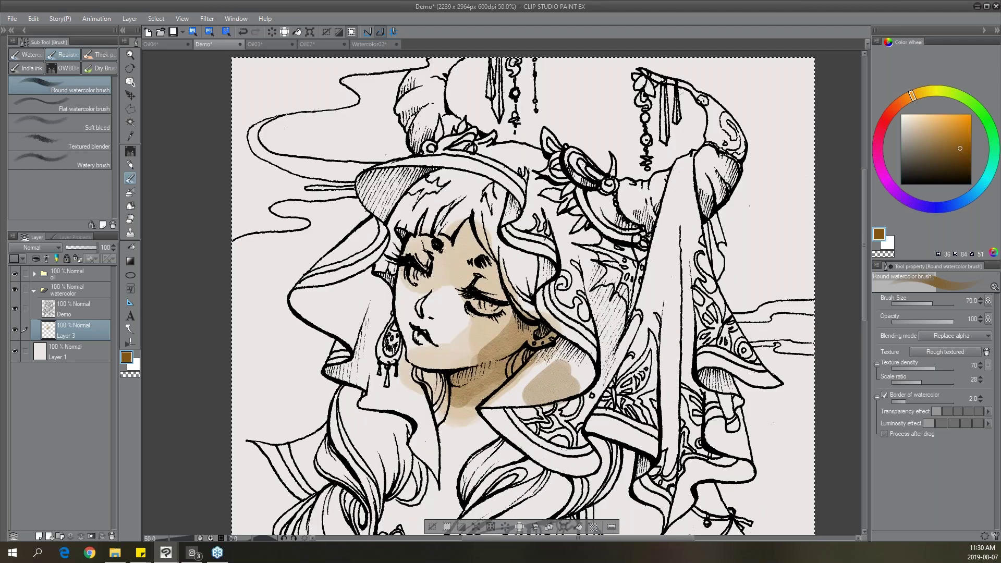
drag(451, 201, 424, 146)
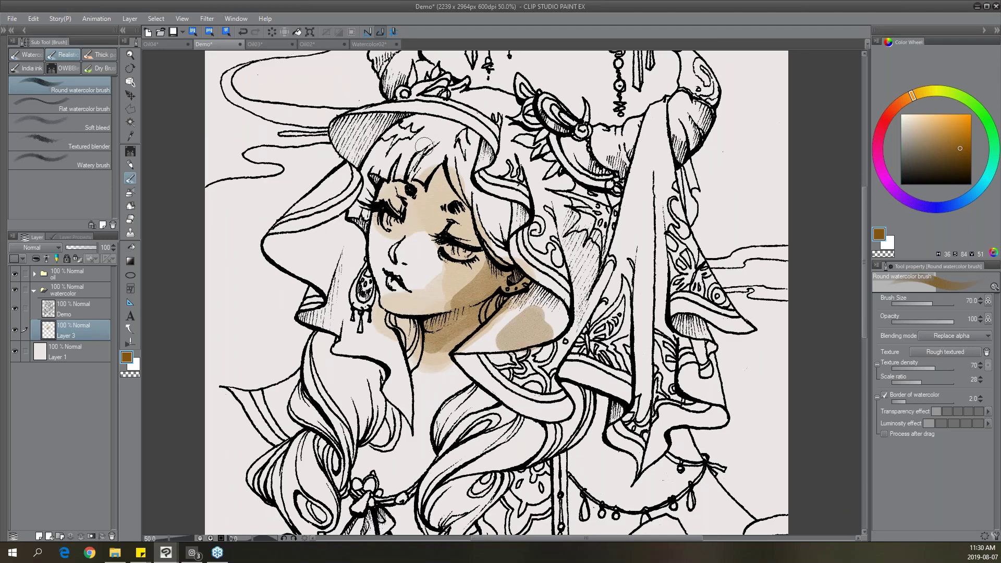
click(891, 116)
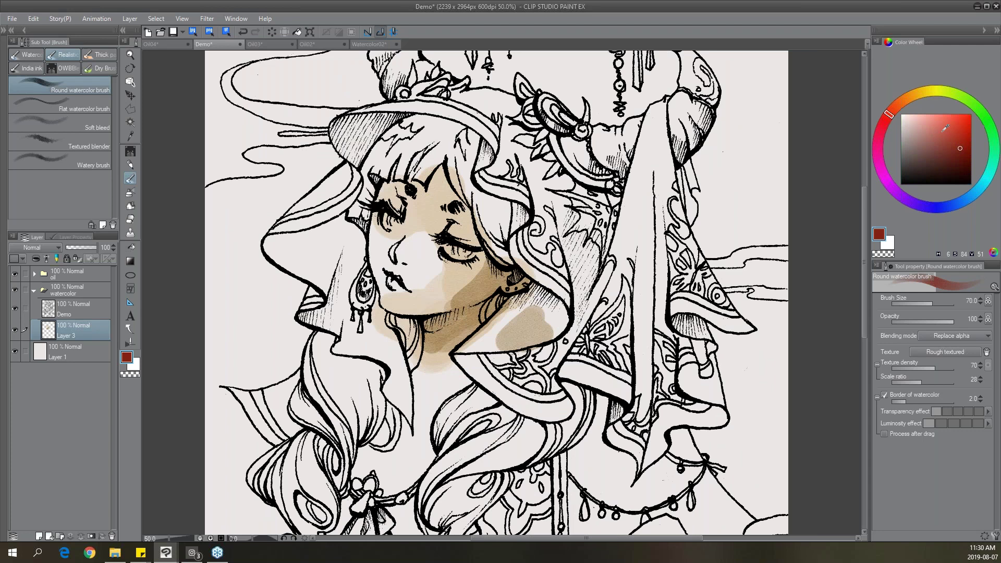
click(936, 130)
key(bracketleft)
drag(502, 274, 490, 292)
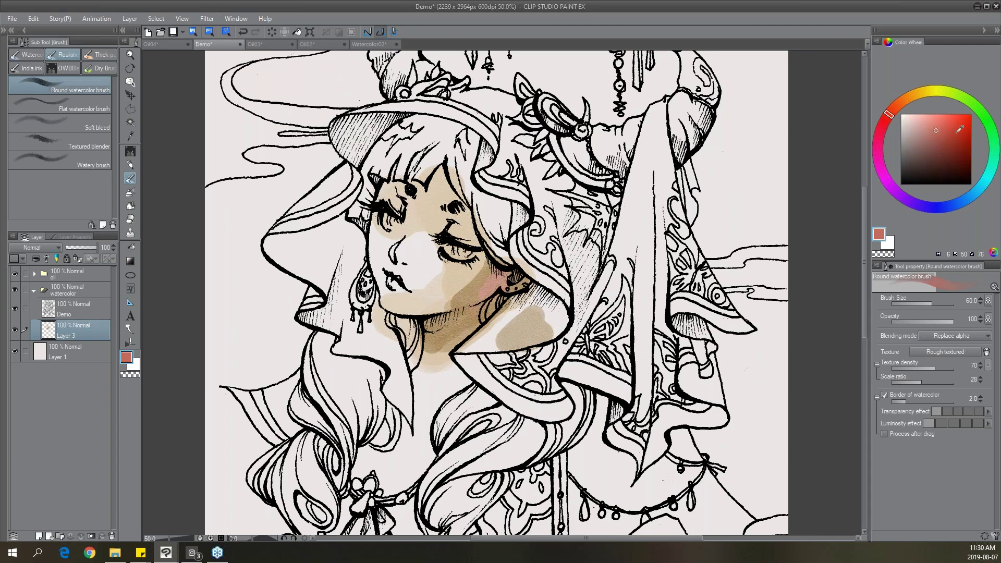
Tint the nose red, sample its pink from the canvas, and paint both upper eyelids with a size 70 brush.
click(954, 131)
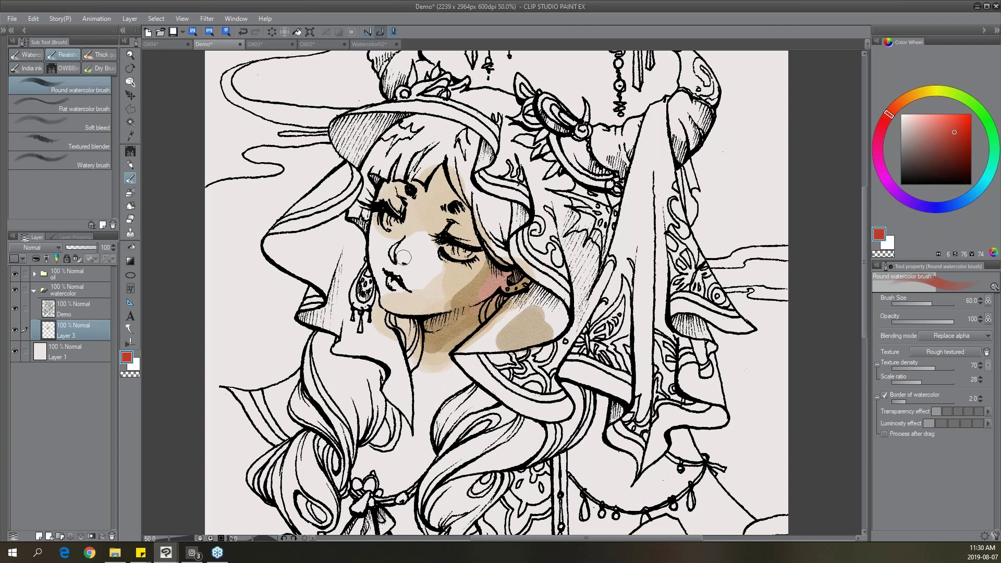
drag(406, 251, 401, 250)
alt+click(418, 237)
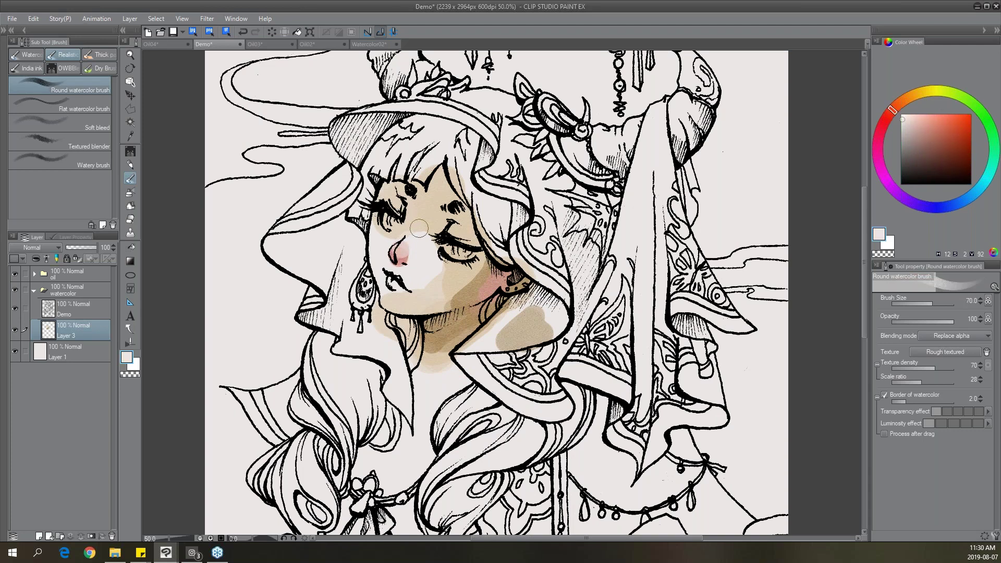
alt+click(406, 255)
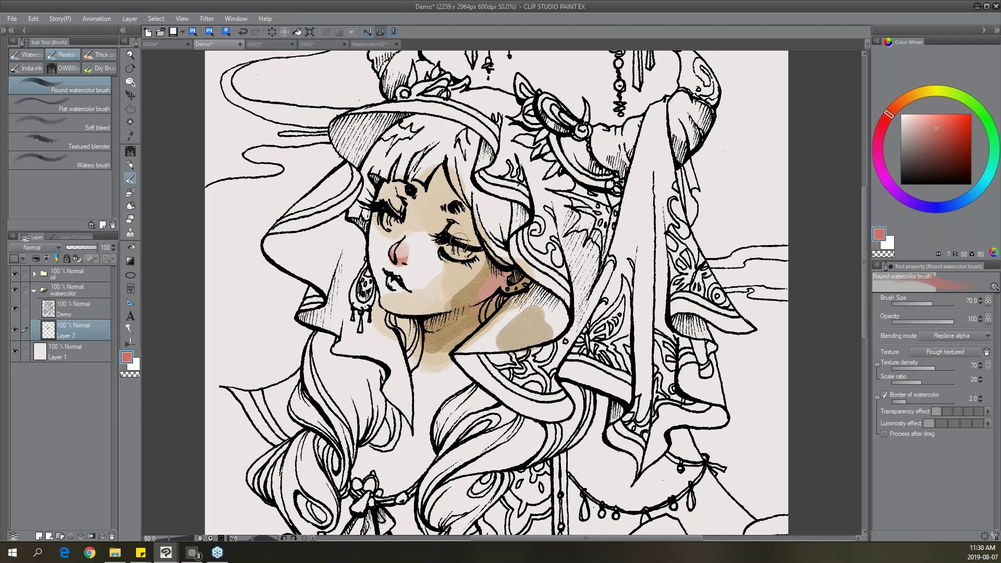
drag(449, 236, 476, 239)
drag(413, 208, 397, 208)
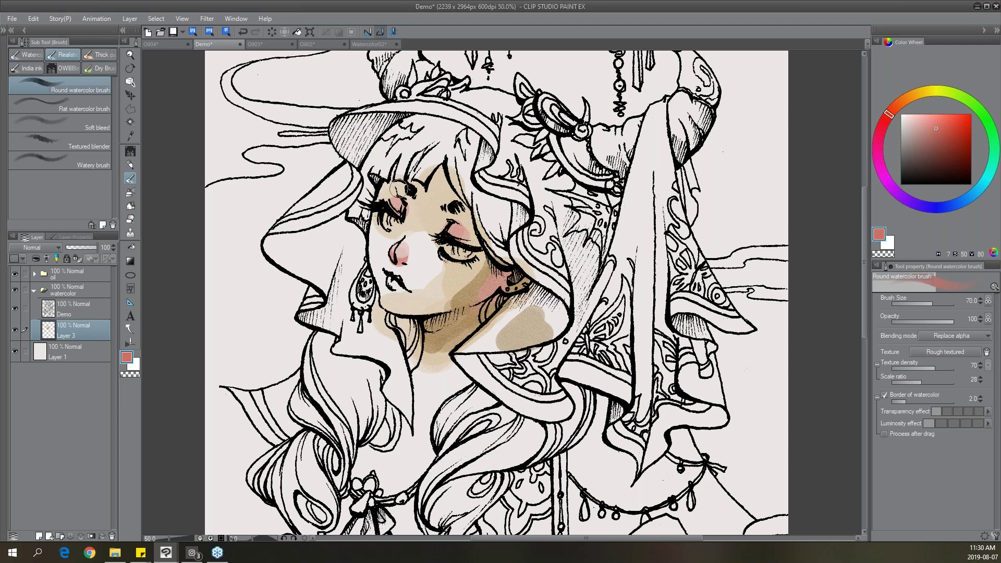
Color the bangs and the hair framing the face muted red, switching the brush's blending mode to Multiply.
drag(379, 163, 360, 219)
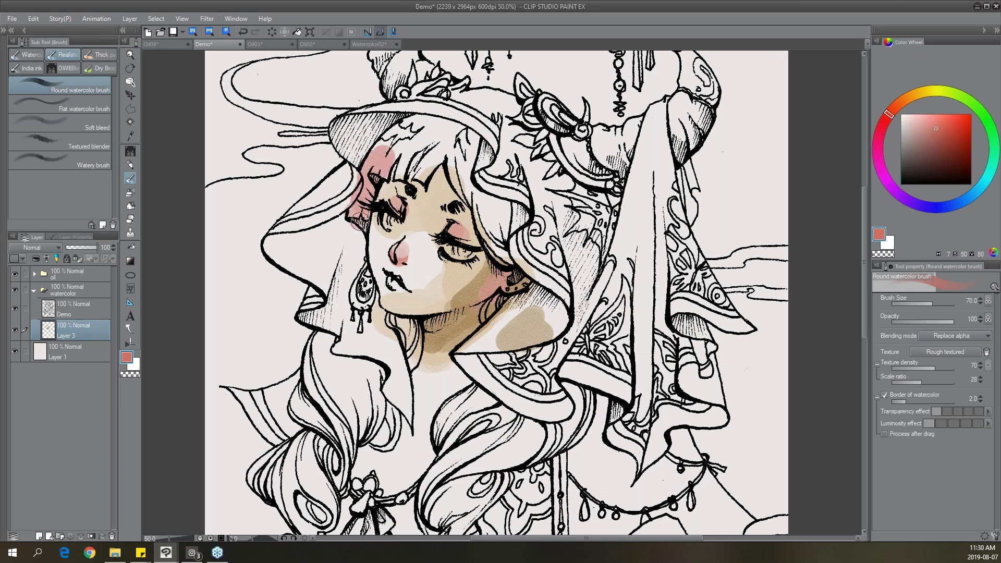
click(972, 337)
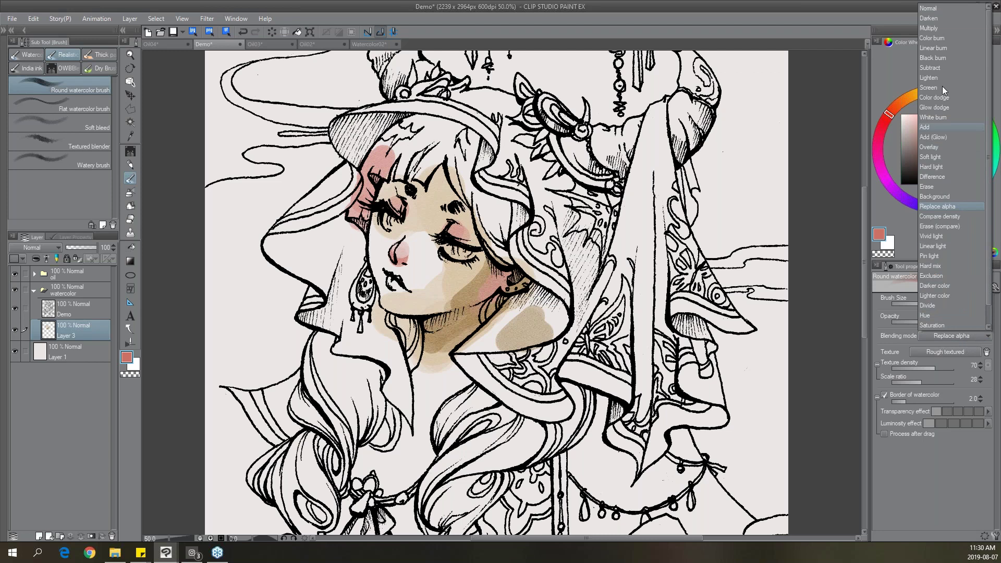
click(944, 27)
mouse_move(359, 222)
mouse_down()
mouse_move(381, 152)
mouse_move(407, 140)
mouse_move(397, 168)
mouse_move(418, 123)
mouse_move(433, 172)
mouse_move(454, 137)
mouse_move(467, 152)
mouse_move(503, 256)
mouse_move(498, 206)
mouse_move(501, 242)
mouse_move(480, 198)
mouse_move(505, 255)
mouse_move(498, 227)
mouse_up()
mouse_move(427, 137)
mouse_down()
mouse_move(430, 177)
mouse_move(413, 162)
mouse_move(399, 177)
mouse_move(440, 129)
mouse_move(399, 175)
mouse_move(459, 181)
mouse_move(479, 197)
mouse_move(494, 219)
mouse_move(493, 255)
mouse_move(479, 189)
mouse_up()
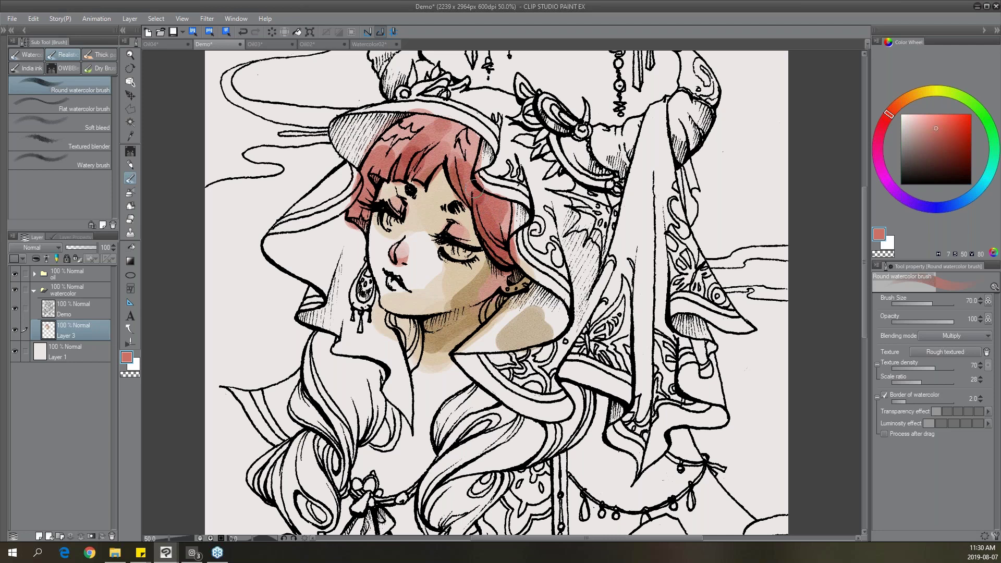
Set the brush's blending mode to Replace alpha and paint more muted red over the hair strand near the hood's inner edge.
click(963, 336)
click(952, 208)
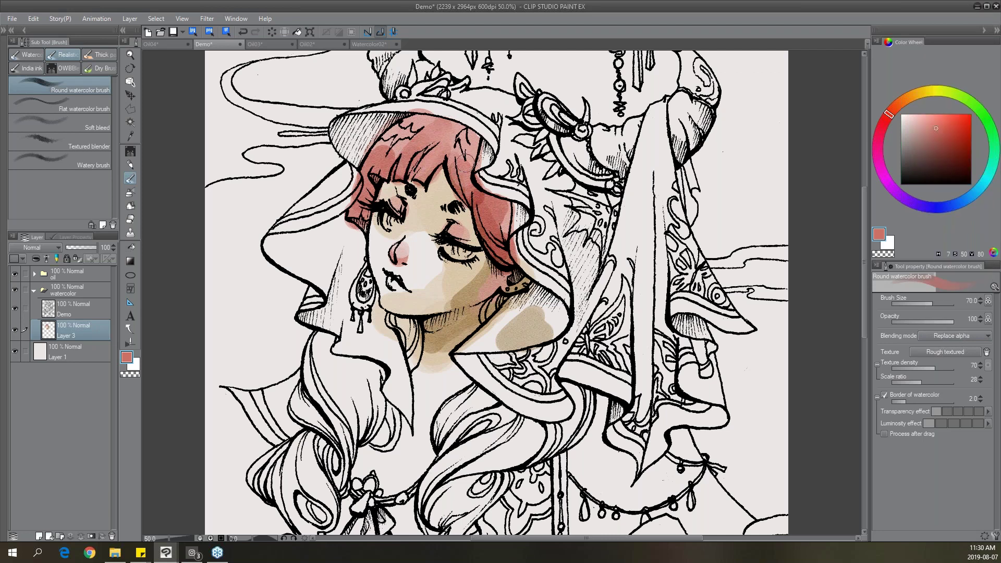
drag(476, 192, 494, 219)
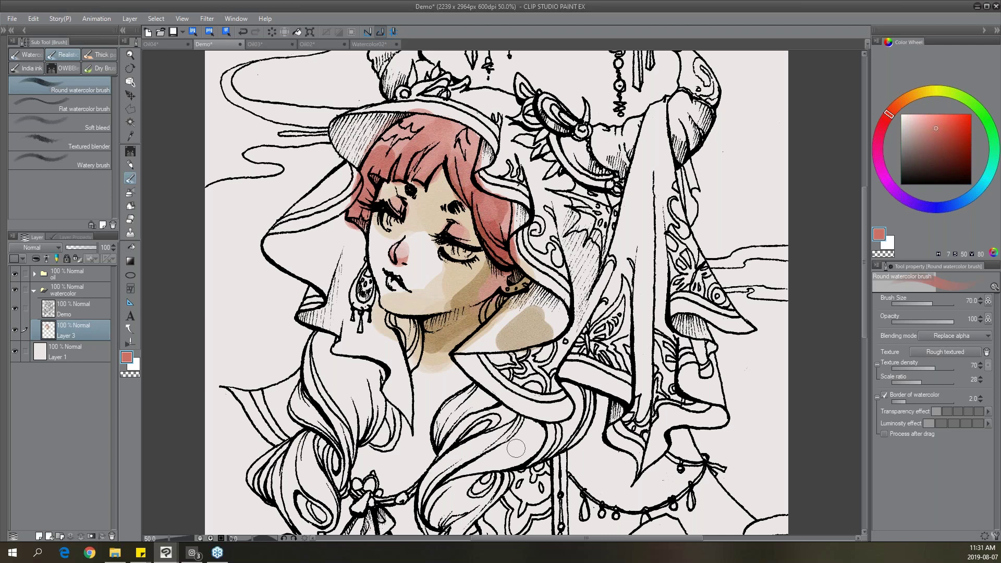
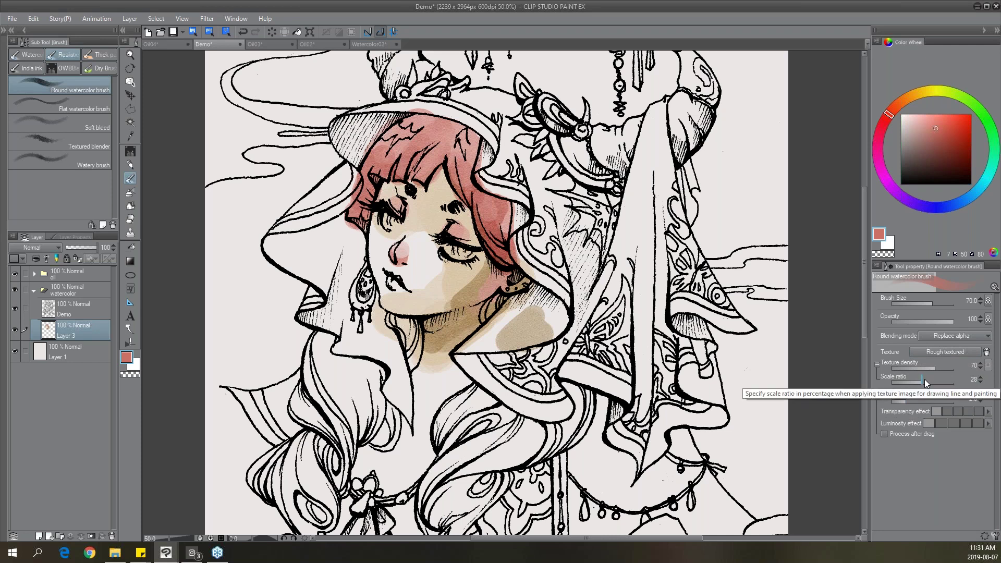
Choose a bright green and paint the hood and its long hanging cloth with a size 120 brush.
click(970, 101)
click(962, 132)
drag(962, 132, 961, 134)
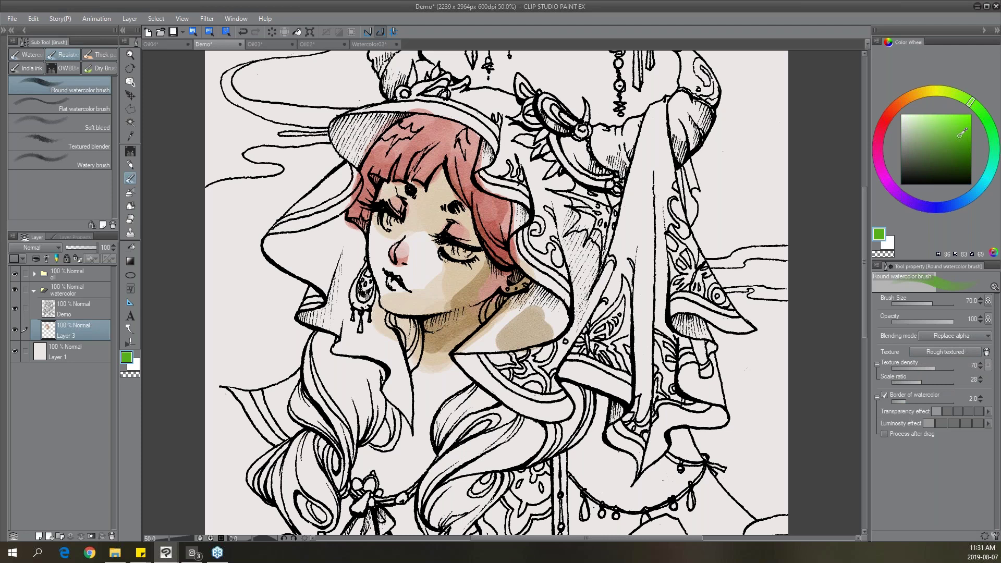
mouse_move(370, 127)
mouse_down()
mouse_move(345, 141)
mouse_move(392, 105)
mouse_move(486, 105)
mouse_move(517, 147)
mouse_move(503, 180)
mouse_move(498, 153)
mouse_move(525, 189)
mouse_move(548, 186)
mouse_move(550, 172)
mouse_move(545, 267)
mouse_move(537, 214)
mouse_move(564, 256)
mouse_move(556, 195)
mouse_move(579, 285)
mouse_move(586, 266)
mouse_move(603, 295)
mouse_move(606, 278)
mouse_move(532, 314)
mouse_move(485, 359)
mouse_move(513, 331)
mouse_move(499, 346)
mouse_move(502, 380)
mouse_move(552, 400)
mouse_move(573, 403)
mouse_move(618, 310)
mouse_move(628, 314)
mouse_move(641, 204)
mouse_move(633, 311)
mouse_move(648, 366)
mouse_move(638, 421)
mouse_move(647, 469)
mouse_up()
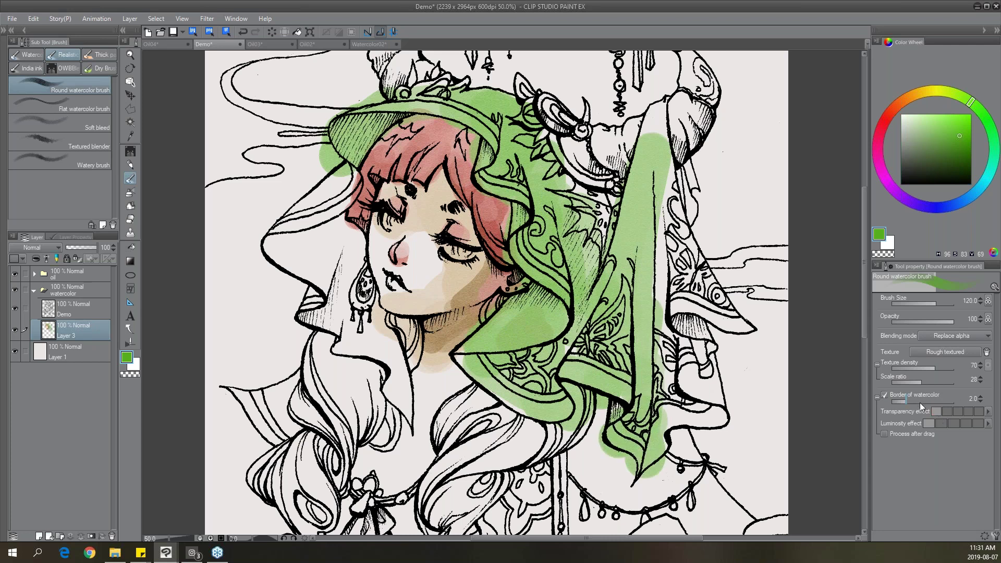
Set the watercolor border to 5.6, raise the transparency effect to its maximum, and paint overlapping green over the hanging cloth, veil and horn.
drag(919, 402, 927, 402)
drag(647, 231, 641, 318)
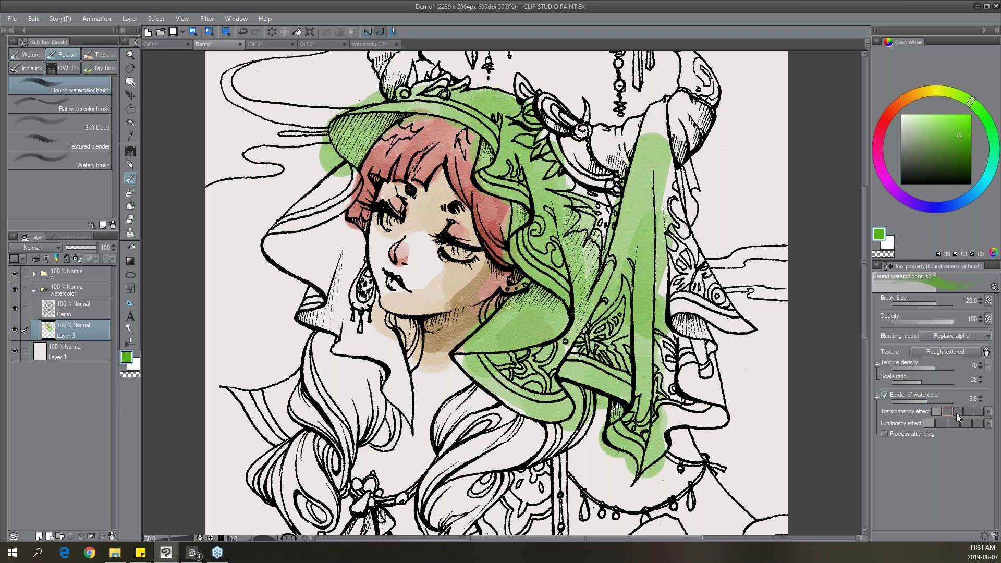
mouse_move(672, 283)
mouse_down()
mouse_move(678, 261)
mouse_move(678, 297)
mouse_move(721, 225)
mouse_move(728, 279)
mouse_up()
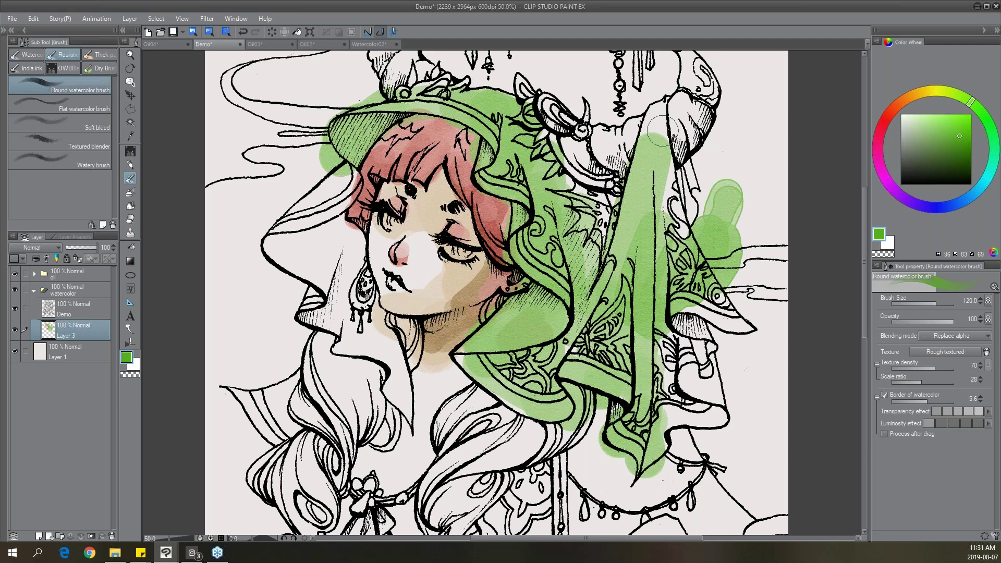
mouse_move(652, 154)
mouse_down()
mouse_move(691, 124)
mouse_move(662, 155)
mouse_move(670, 224)
mouse_move(675, 213)
mouse_up()
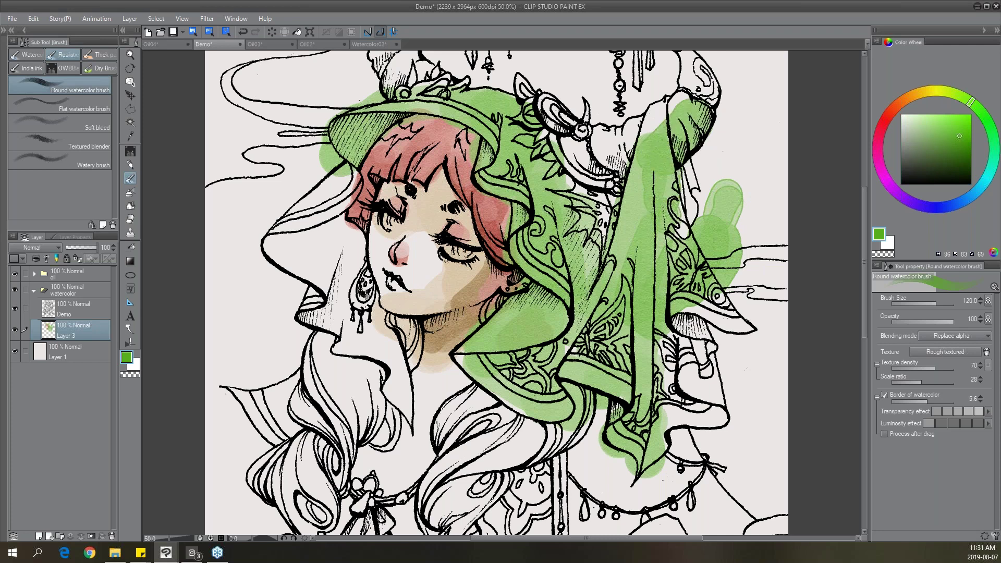
Reduce the brush size to 30 and paint a long vertical green stripe below the veil's pointed tip.
scroll(584, 413, down, 3)
key(bracketleft)
key(bracketleft)
key(bracketleft)
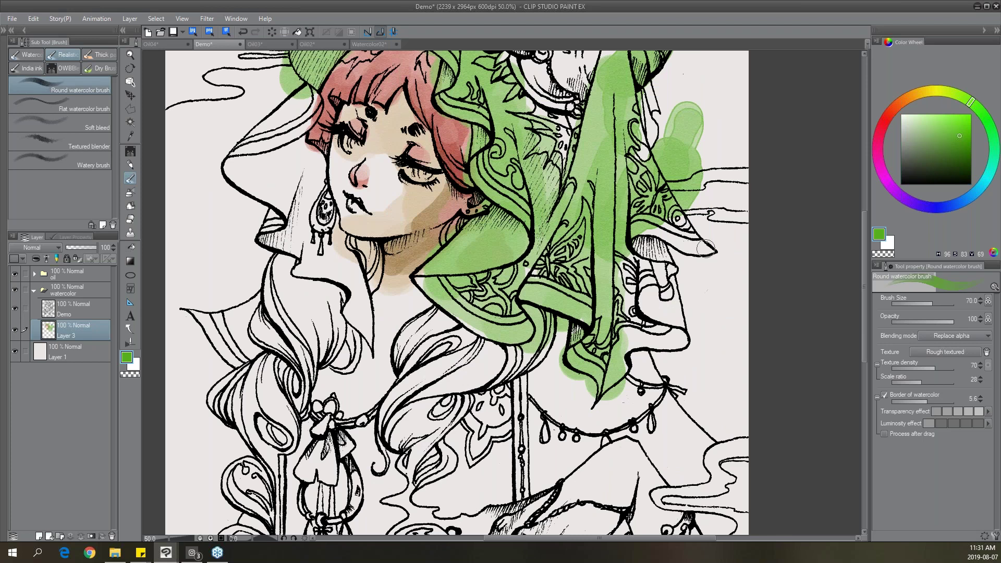
key(bracketleft)
key(bracketleft)
mouse_move(700, 248)
mouse_down()
mouse_move(718, 253)
mouse_move(709, 418)
mouse_up()
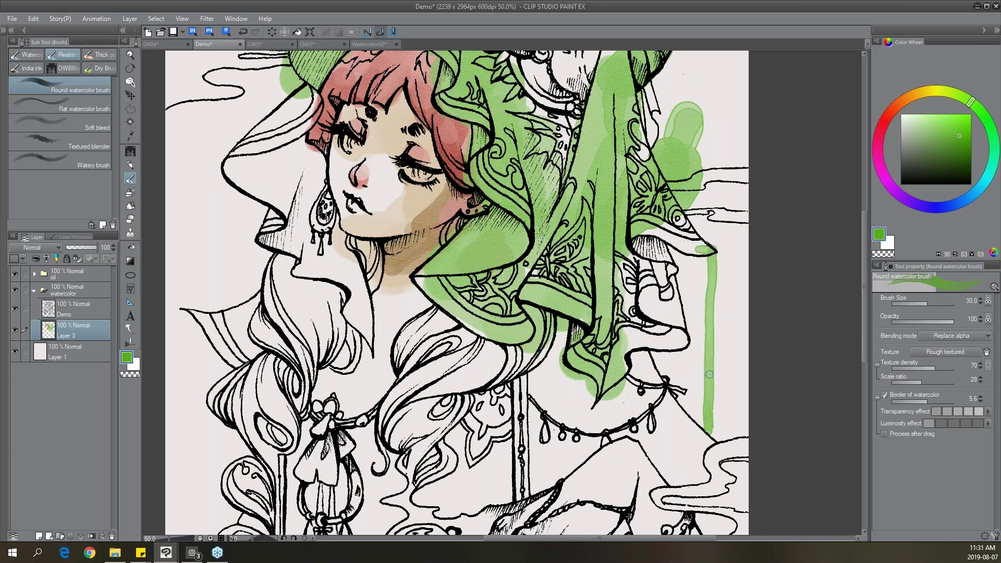
Paint a darker green over the stripe's lower end, undo the last stroke, and sample a muted green from the stripe.
drag(953, 123, 964, 156)
drag(710, 348, 711, 409)
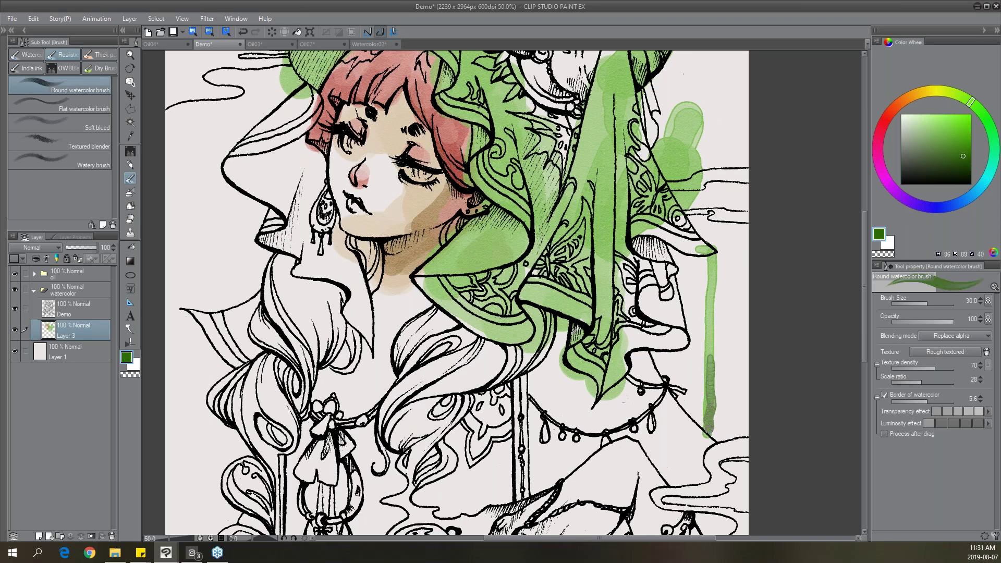
key(ctrl+z)
alt+click(710, 364)
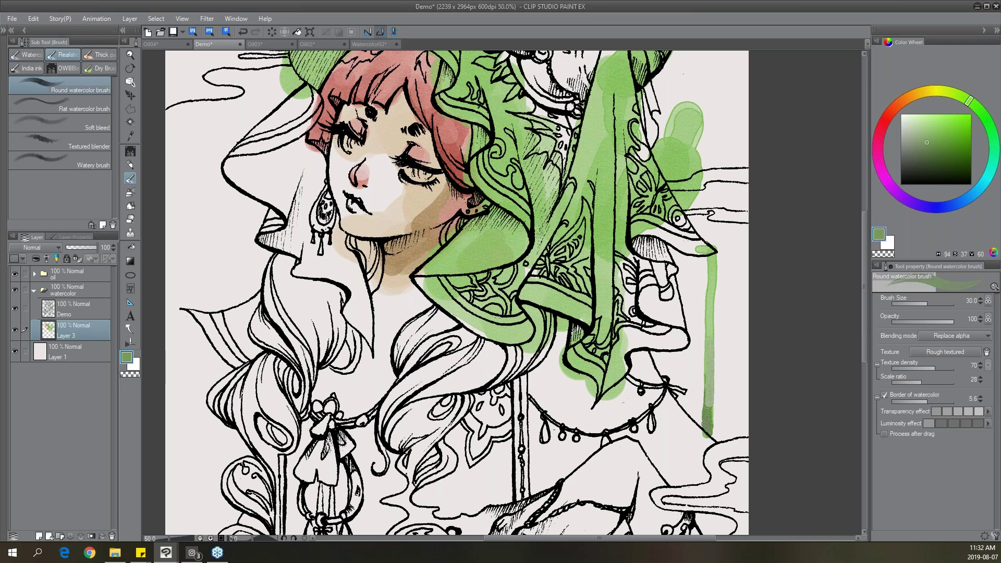
Set the blending mode to Multiply and the transparency effect to its third level, layering sampled green on the stripe and undoing extra strokes.
click(965, 335)
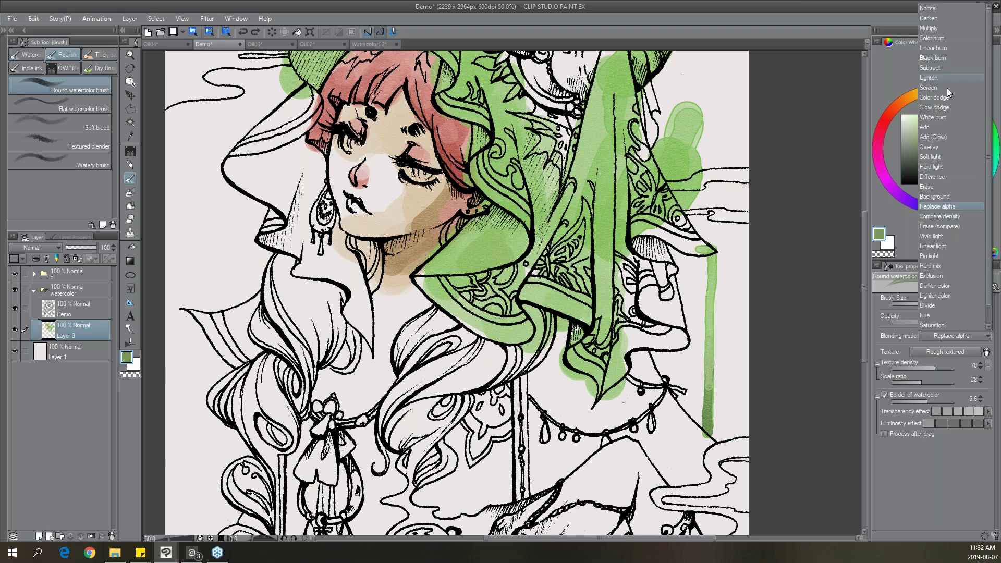
click(938, 27)
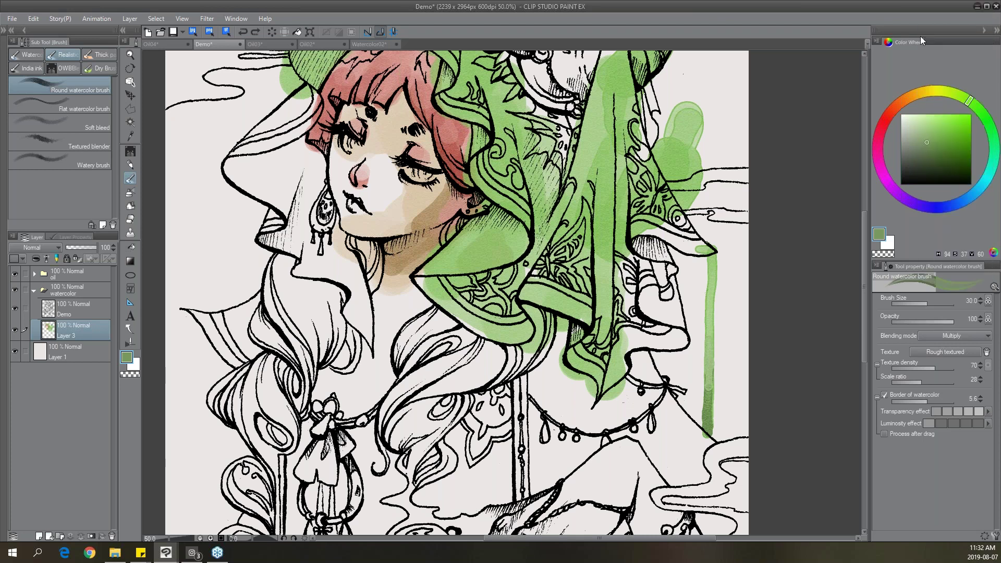
alt+click(717, 420)
mouse_move(710, 420)
mouse_down()
mouse_move(710, 334)
mouse_move(707, 425)
mouse_up()
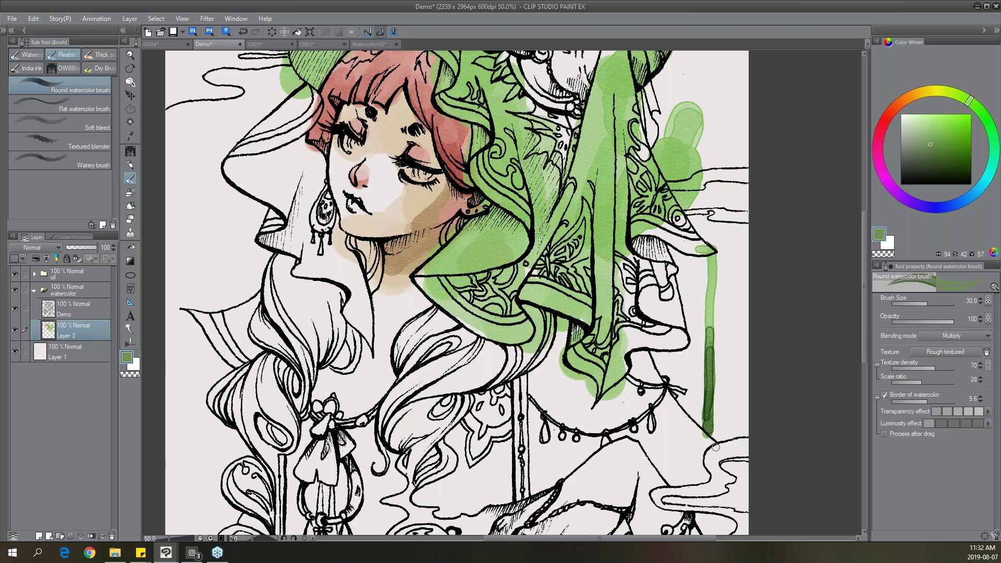
key(ctrl+z)
key(ctrl+z)
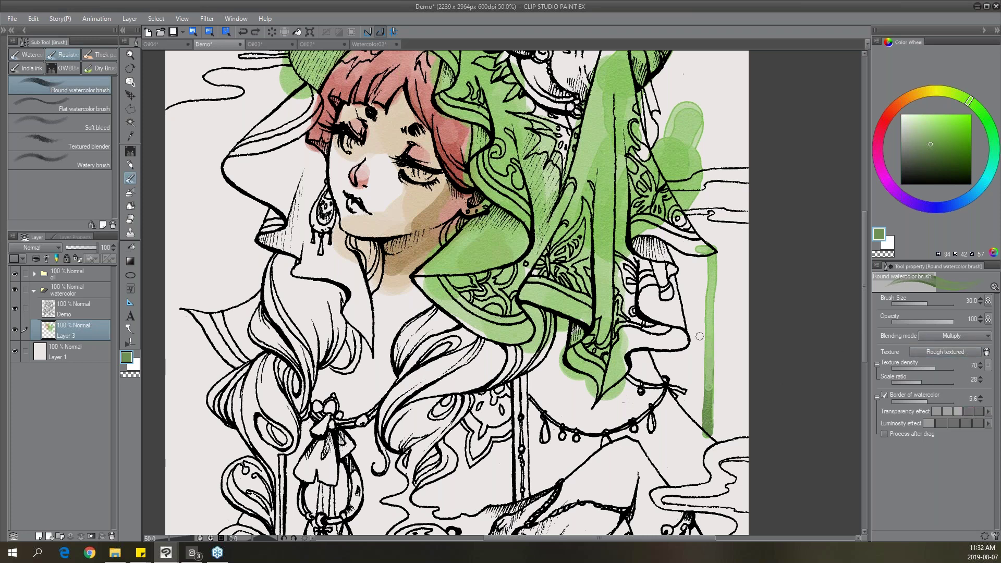
drag(709, 325, 707, 414)
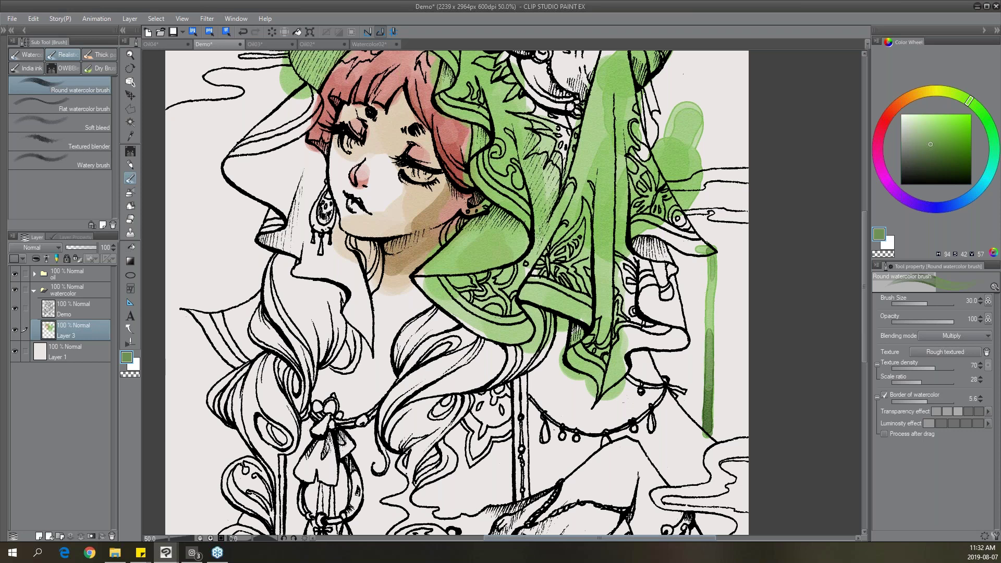
key(ctrl+z)
Open the Round watercolor brush's detailed settings and place the window beside the full artwork.
key(/)
key(ctrl+minus)
key(ctrl+minus)
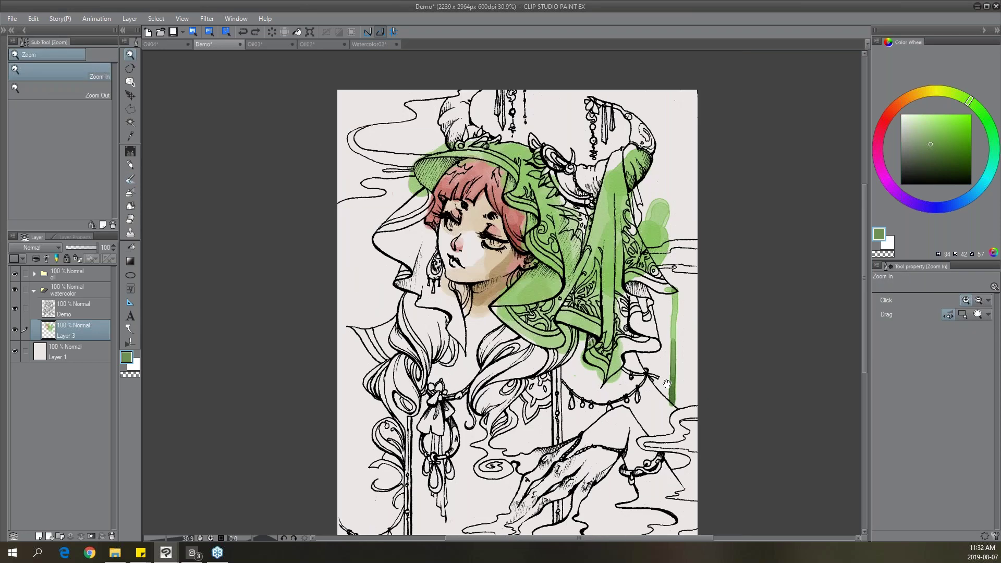
key(b)
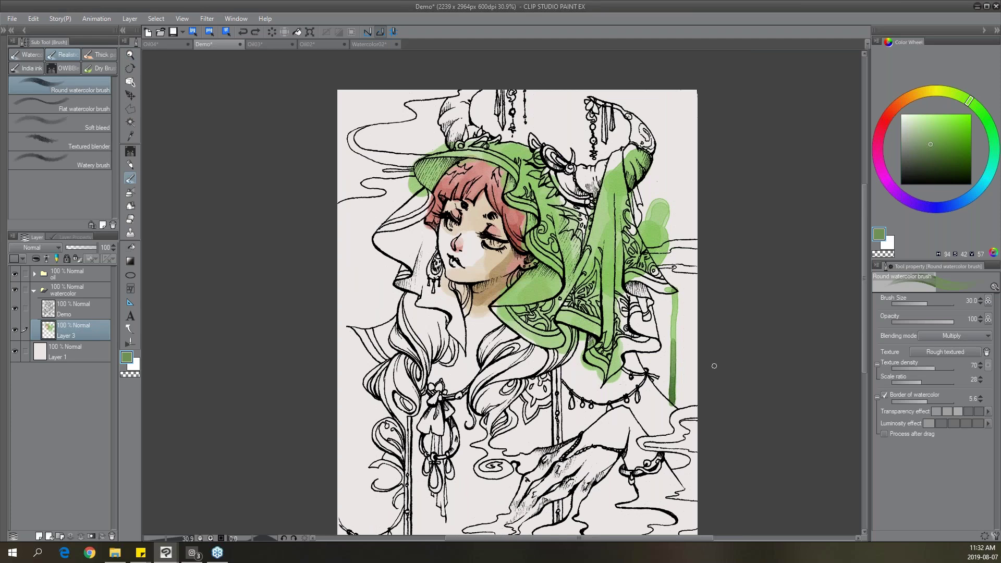
click(995, 535)
drag(305, 58, 280, 72)
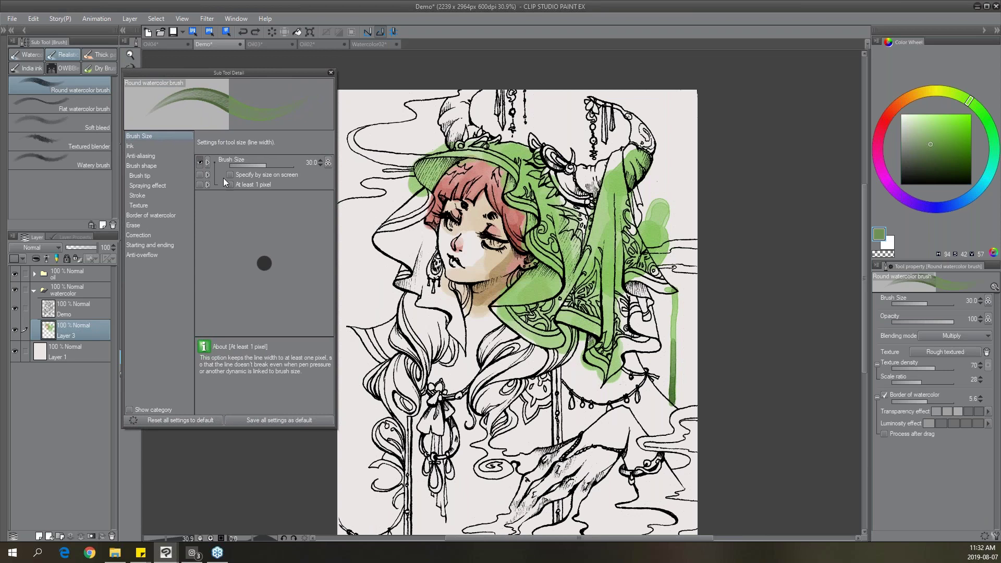
drag(336, 75, 812, 103)
drag(538, 377, 425, 348)
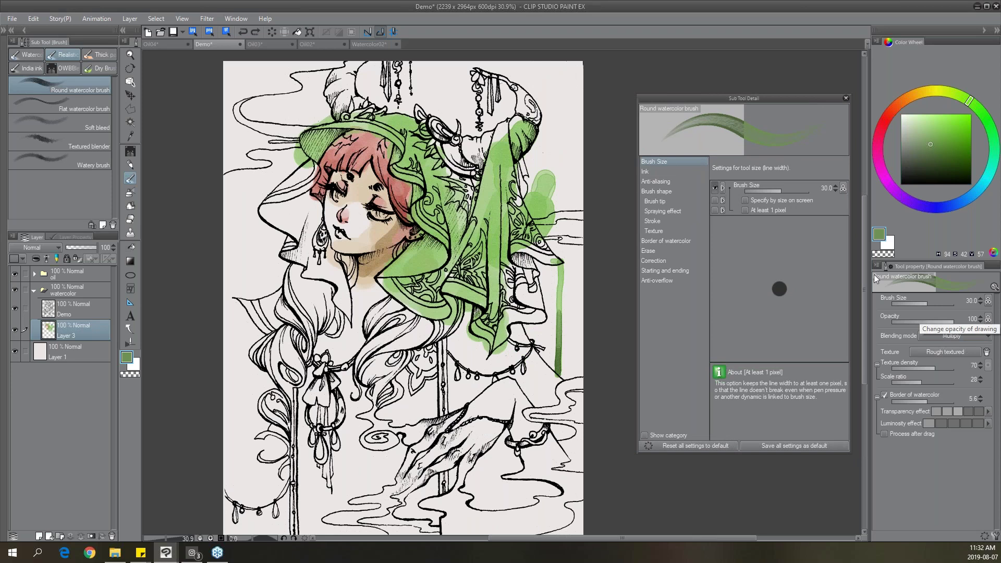
Hide and restore the Brush Size entry in the tool properties, and display the detailed Border of watercolor settings.
click(715, 187)
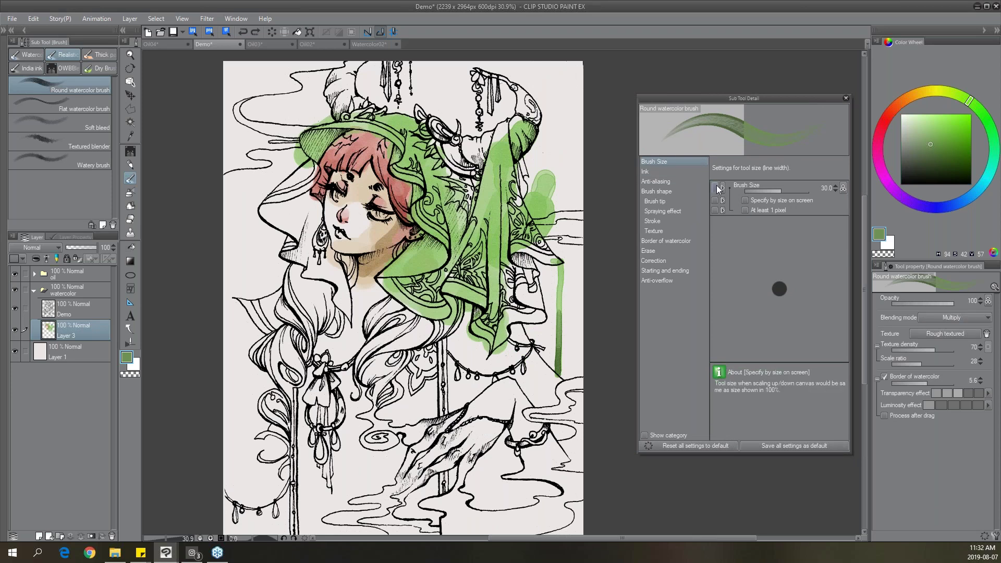
click(715, 187)
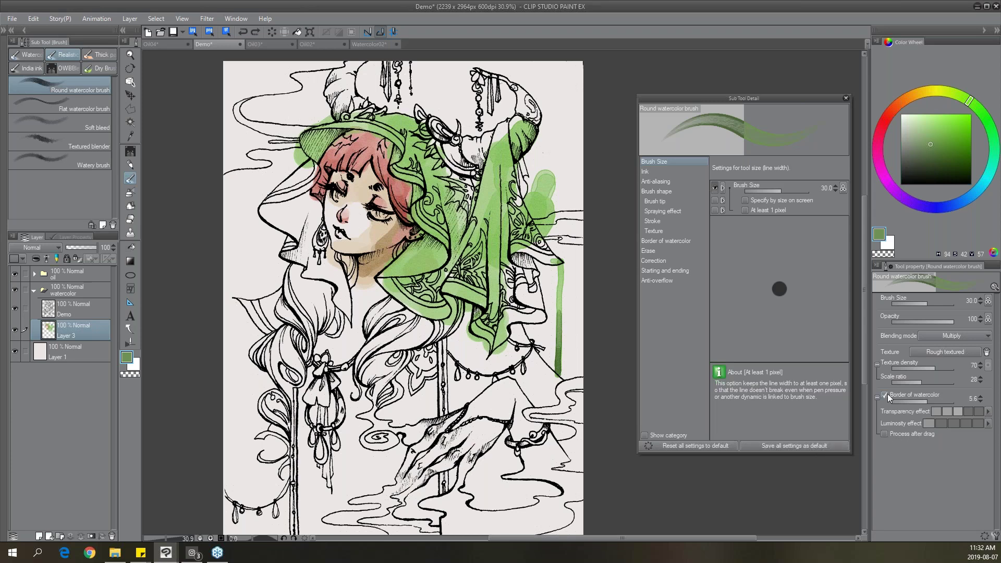
click(678, 242)
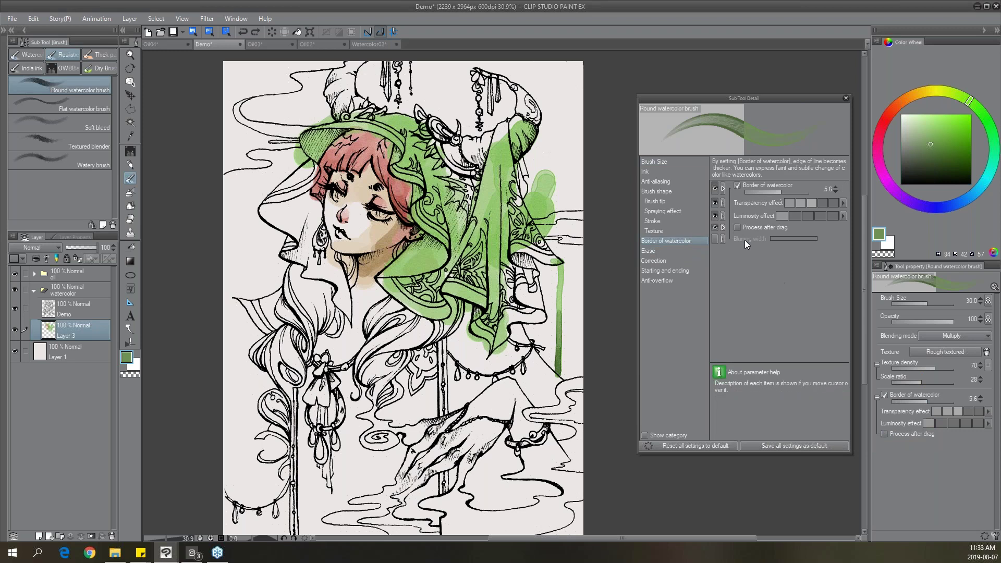
Hide all the watercolor border entries from the tool properties, and restore the border, transparency effect, luminosity effect and process-after-drag entries.
drag(715, 203, 716, 227)
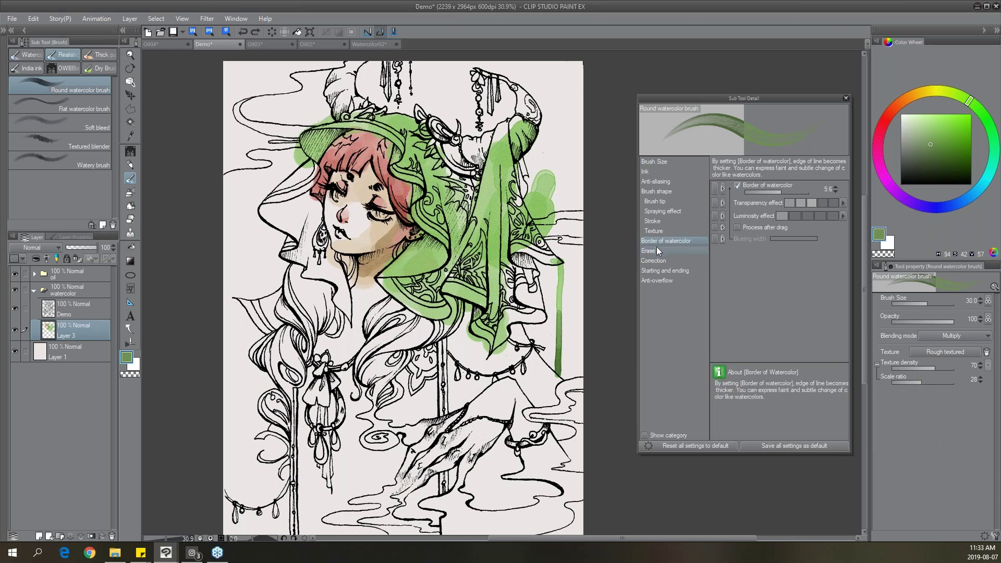
click(716, 187)
click(716, 188)
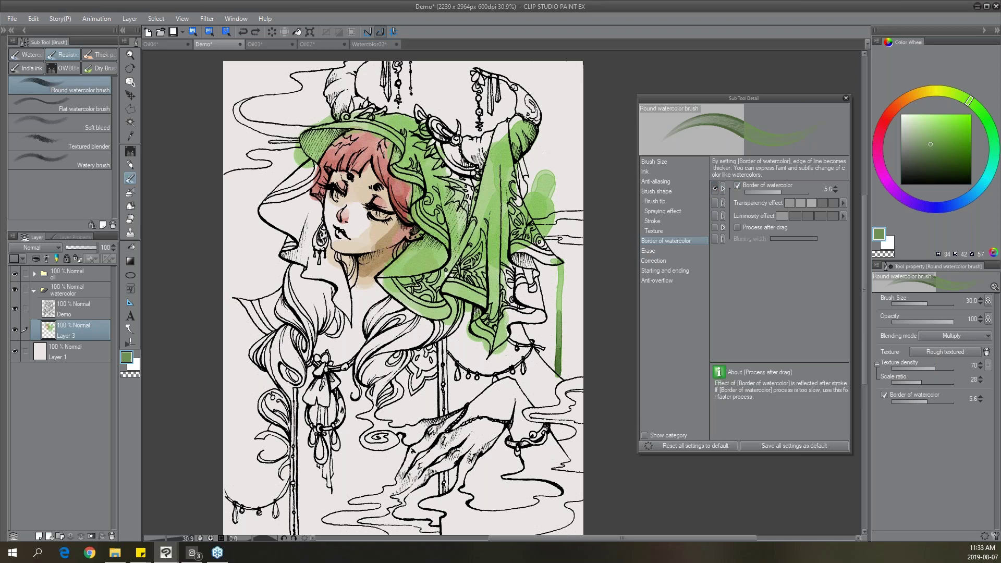
click(715, 203)
click(715, 216)
click(715, 227)
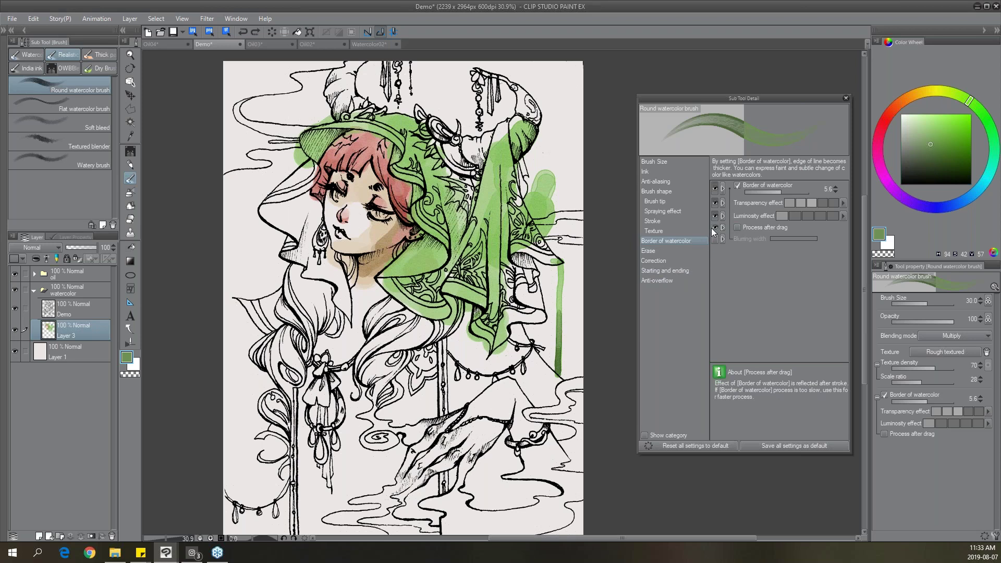
Hide the Process after drag entry from the tool properties, view the brush tip settings, and close the detailed settings window.
click(714, 227)
click(672, 201)
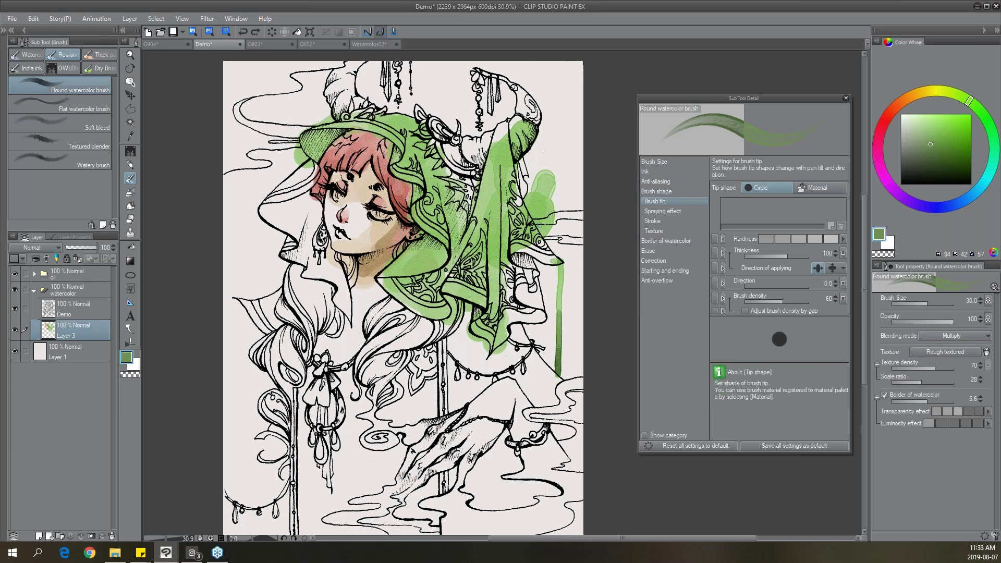
click(846, 98)
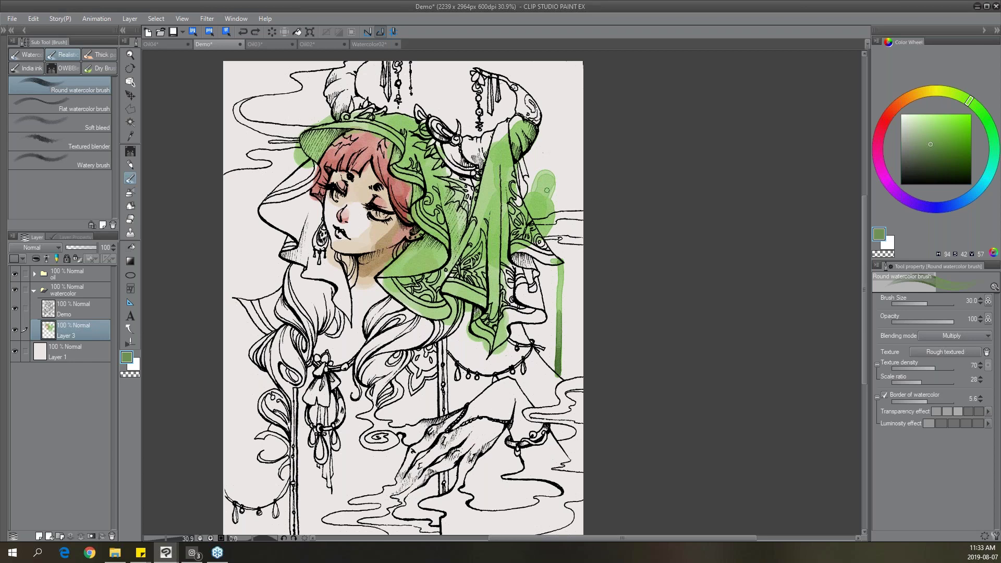
With brush size 150, paint muted green above the lower hand, undo the extra stroke, and fill the hood's left drape with slightly darker green.
mouse_move(459, 385)
mouse_down()
mouse_move(477, 366)
mouse_move(451, 402)
mouse_move(490, 387)
mouse_move(516, 402)
mouse_up()
mouse_move(426, 400)
mouse_down()
mouse_move(425, 379)
mouse_move(422, 415)
mouse_move(435, 418)
mouse_up()
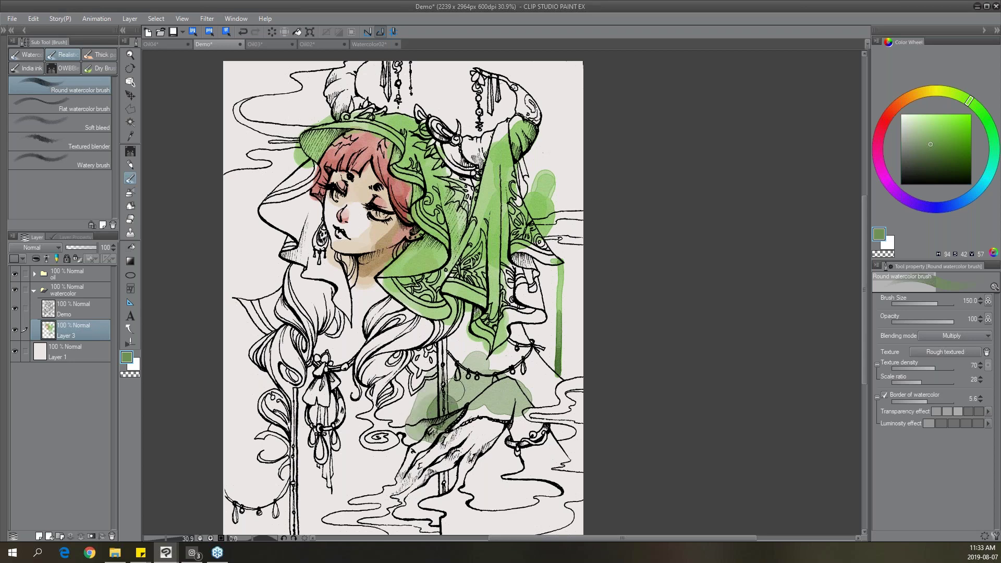
key(ctrl+z)
click(932, 152)
mouse_move(273, 201)
mouse_down()
mouse_move(304, 175)
mouse_move(289, 207)
mouse_move(299, 222)
mouse_move(301, 214)
mouse_move(299, 253)
mouse_move(335, 278)
mouse_move(345, 312)
mouse_up()
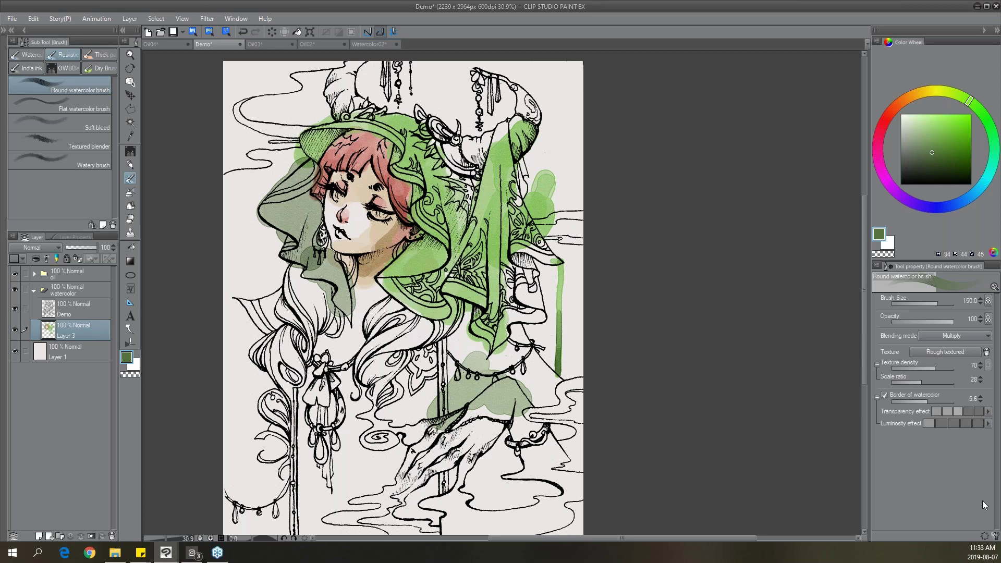
Reopen the Round watercolor brush's detailed settings, move the window closer to the artwork, and switch the tip shape from Circle to Material.
click(996, 536)
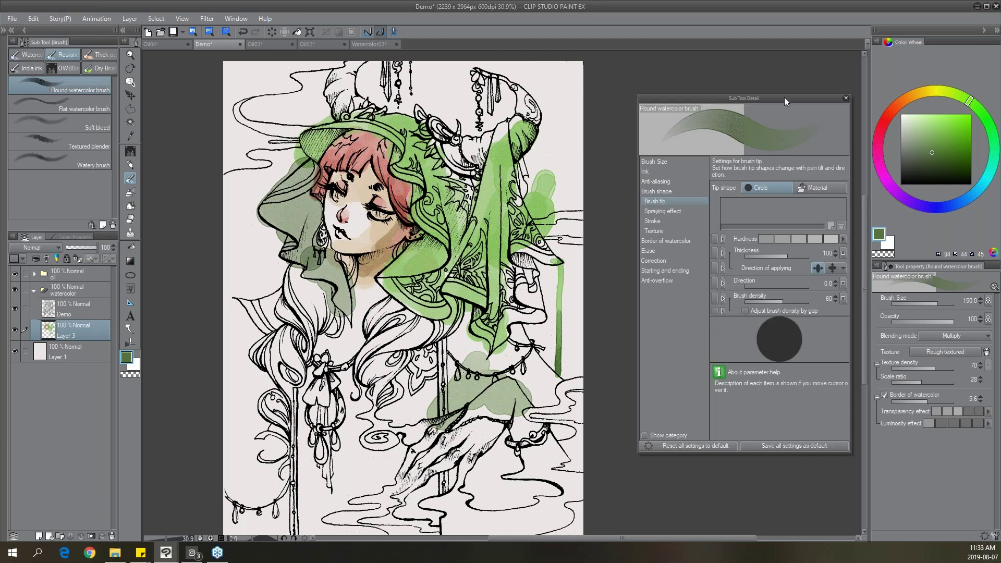
drag(783, 100, 693, 109)
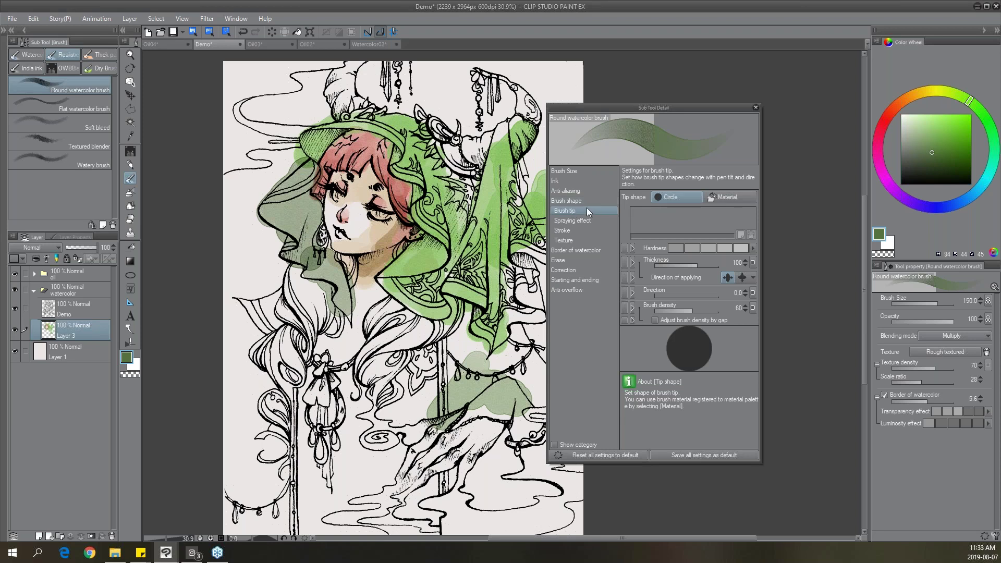
click(737, 196)
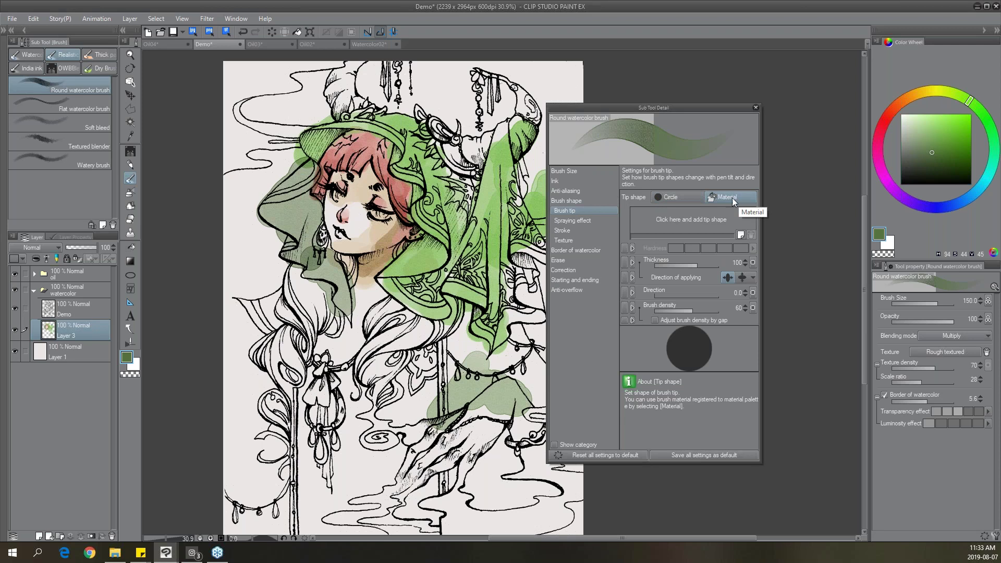
Browse the available brush tip shape materials and select Bleeding 1.
click(741, 235)
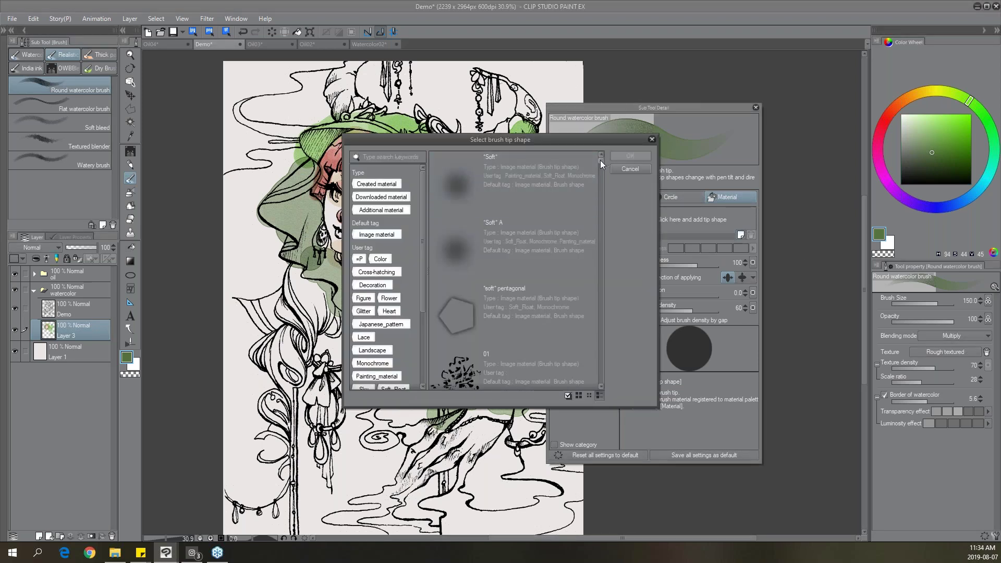
scroll(600, 161, down, 3)
scroll(599, 163, down, 4)
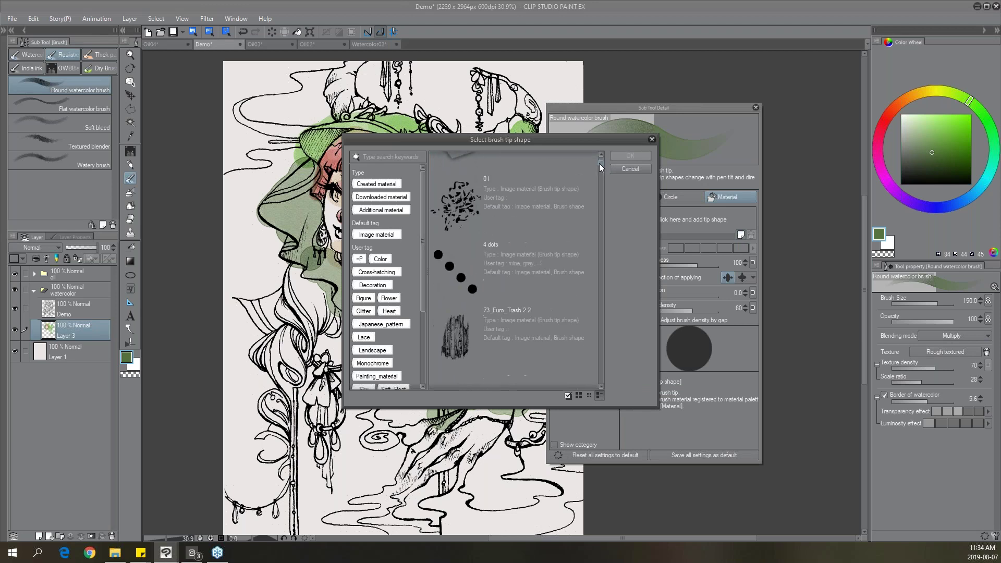
scroll(598, 167, up, 1)
click(524, 217)
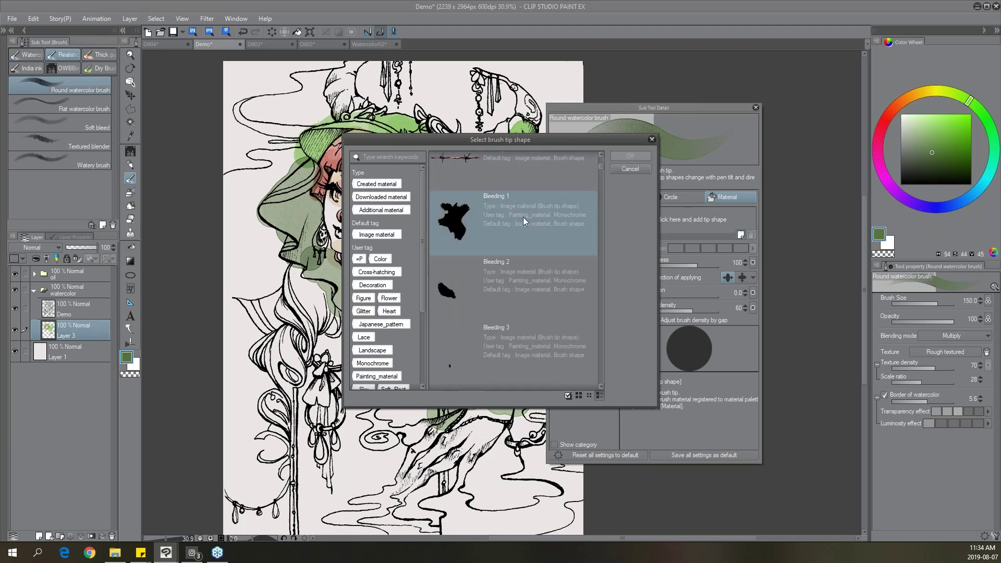
Assign the Bleeding 1 material as the brush tip and paint test strokes across the lower half of the artwork.
click(637, 156)
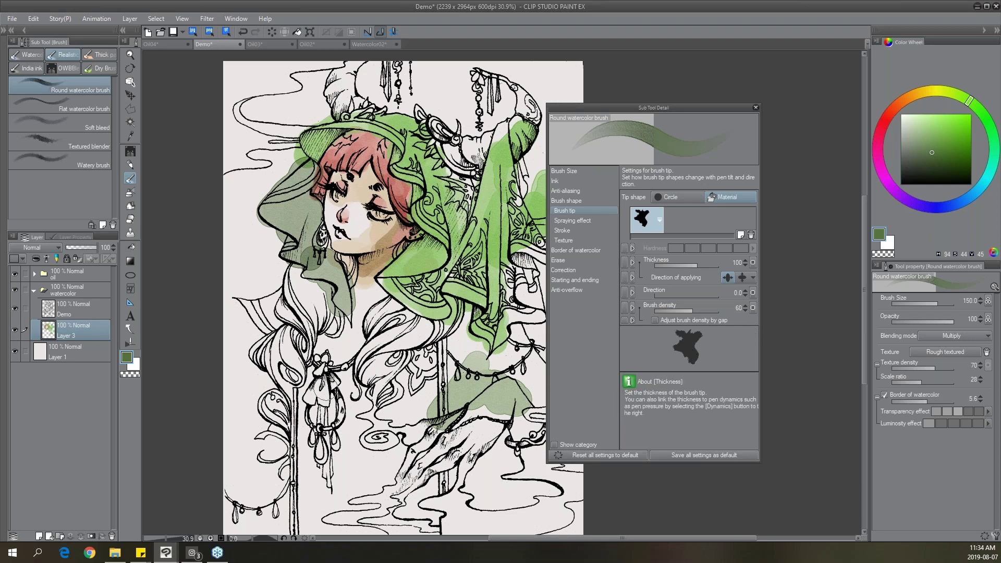
drag(292, 404, 415, 355)
mouse_move(399, 397)
mouse_down()
mouse_move(321, 444)
mouse_move(378, 444)
mouse_move(357, 463)
mouse_move(369, 481)
mouse_move(382, 476)
mouse_move(316, 520)
mouse_move(313, 496)
mouse_up()
mouse_move(412, 469)
mouse_down()
mouse_move(449, 473)
mouse_move(472, 505)
mouse_up()
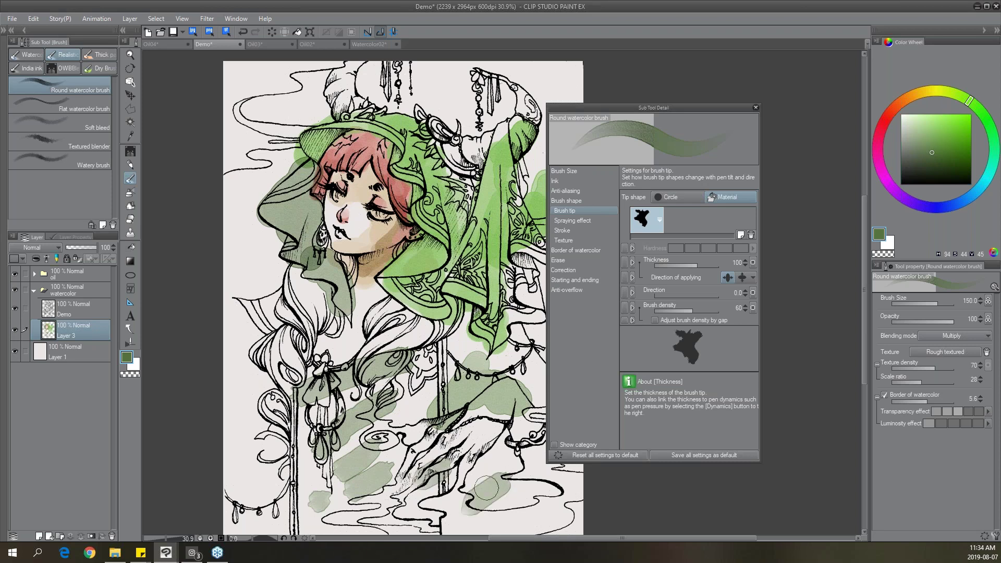
Set the brush tip direction dynamics to Random, raise the brush size to 250, and paint a wash at the page's left edge.
click(754, 292)
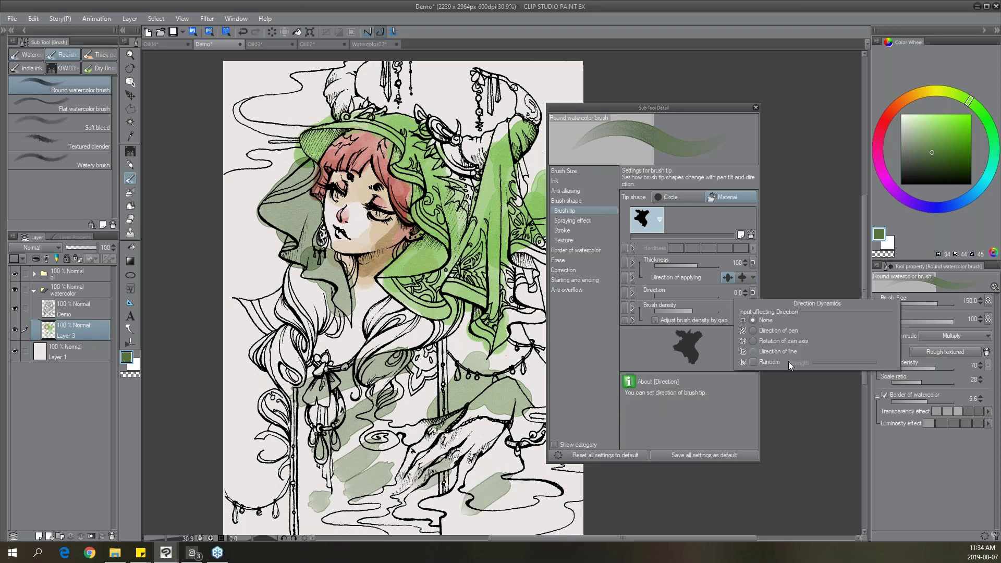
click(753, 361)
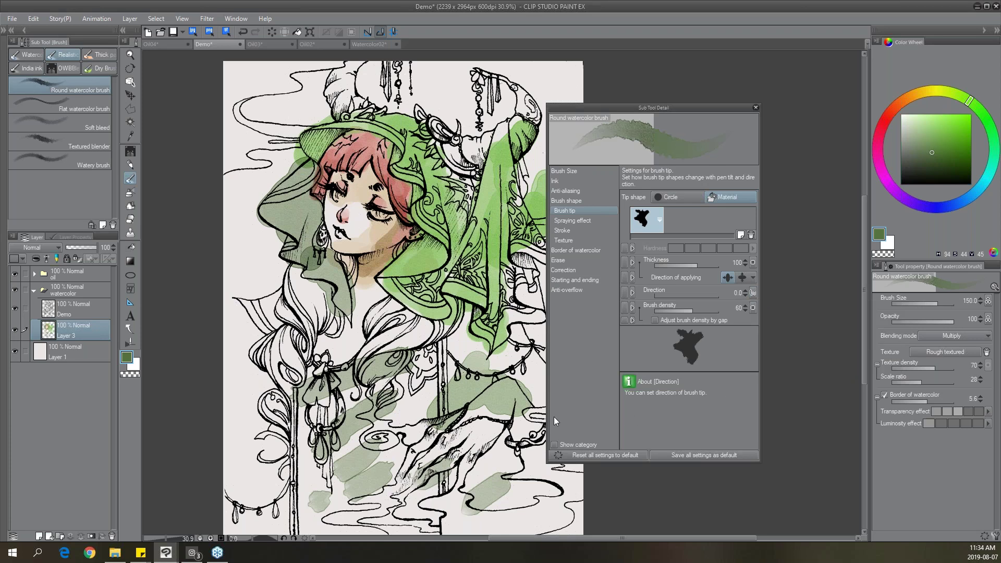
key(bracketright)
drag(245, 264, 228, 320)
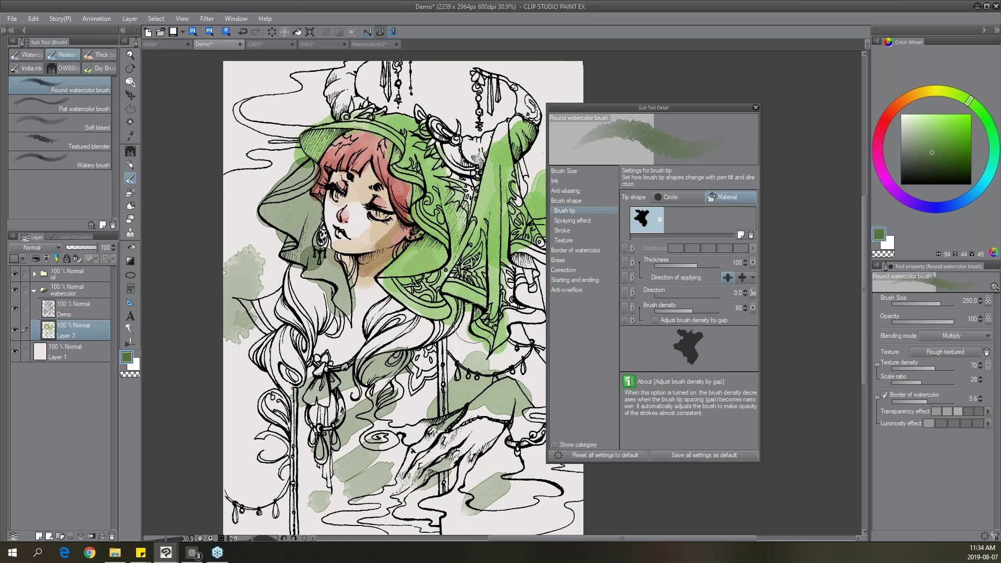
Set the brush's stroke gap to Wide and paint a grey-green wash down the left side of the figure.
click(584, 220)
click(580, 230)
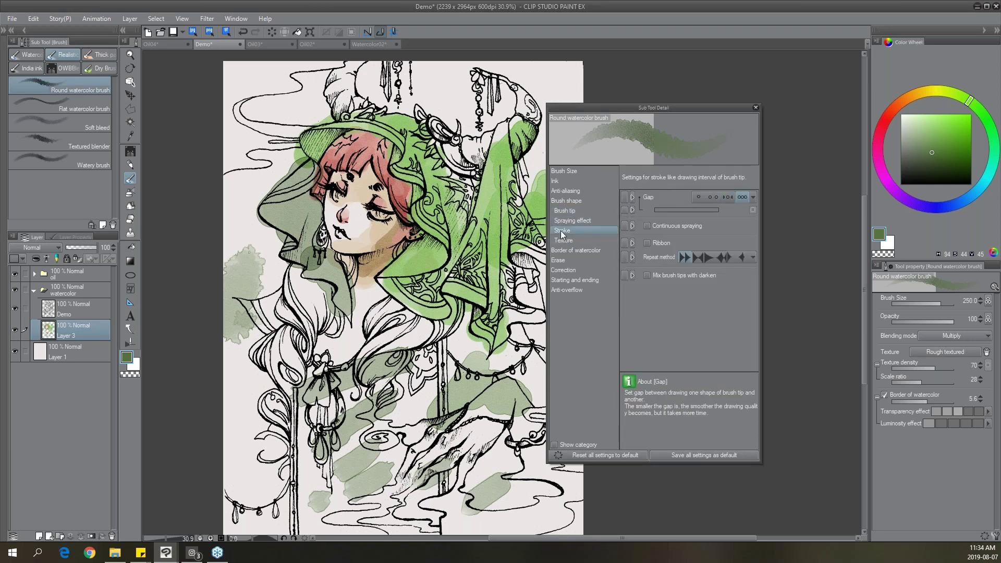
click(712, 197)
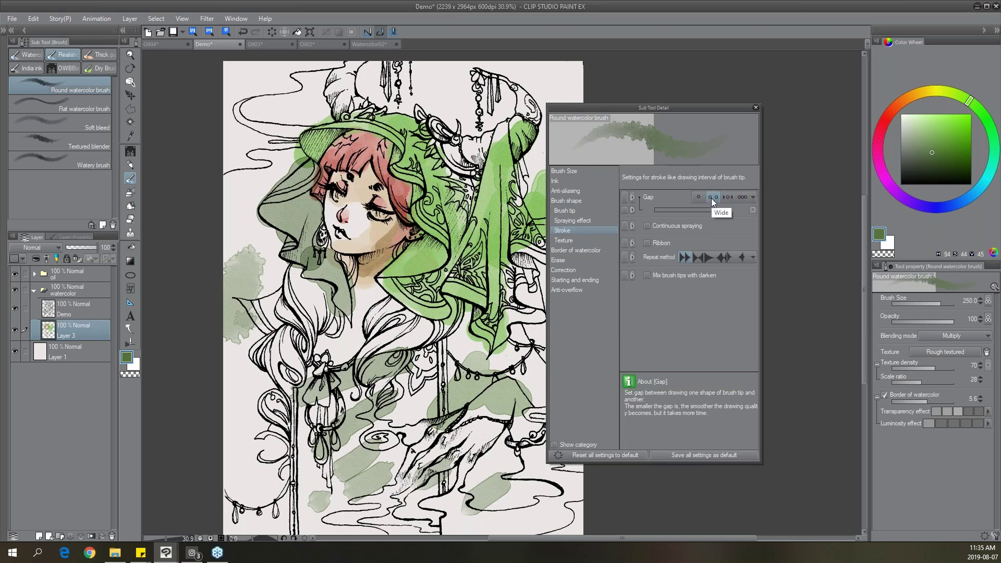
click(741, 196)
click(715, 198)
mouse_move(250, 162)
mouse_down()
mouse_move(245, 193)
mouse_move(229, 177)
mouse_move(217, 224)
mouse_move(271, 237)
mouse_move(281, 386)
mouse_up()
Paint the upper-left corner in a brighter green, then set the blending mode to Replace alpha and paint over it again.
click(963, 138)
mouse_move(238, 75)
mouse_down()
mouse_move(257, 66)
mouse_move(226, 126)
mouse_move(227, 145)
mouse_move(283, 101)
mouse_move(275, 116)
mouse_move(269, 69)
mouse_move(278, 67)
mouse_move(248, 76)
mouse_move(305, 52)
mouse_up()
click(957, 335)
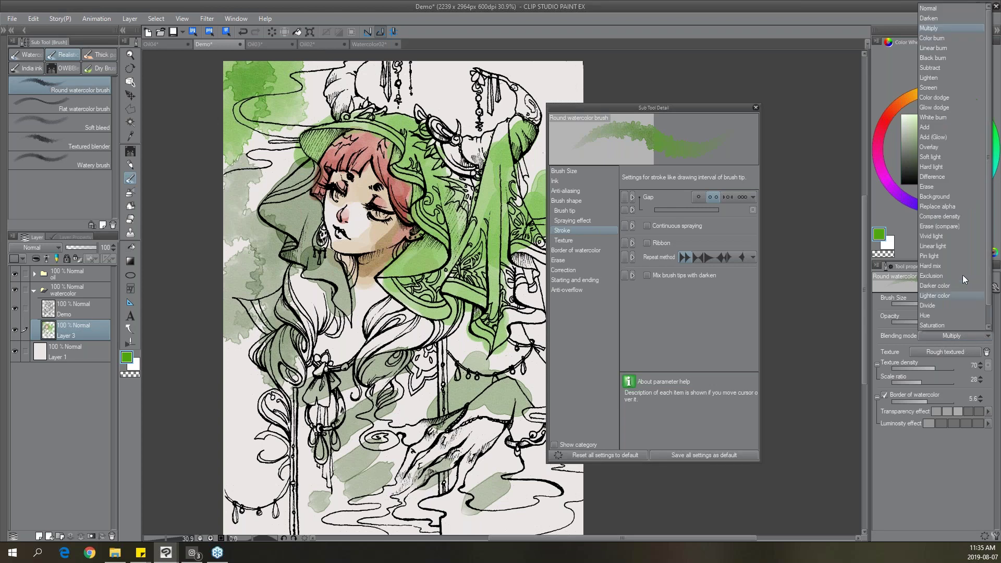
click(956, 207)
mouse_move(235, 67)
mouse_down()
mouse_move(273, 63)
mouse_move(278, 102)
mouse_move(263, 134)
mouse_move(302, 134)
mouse_up()
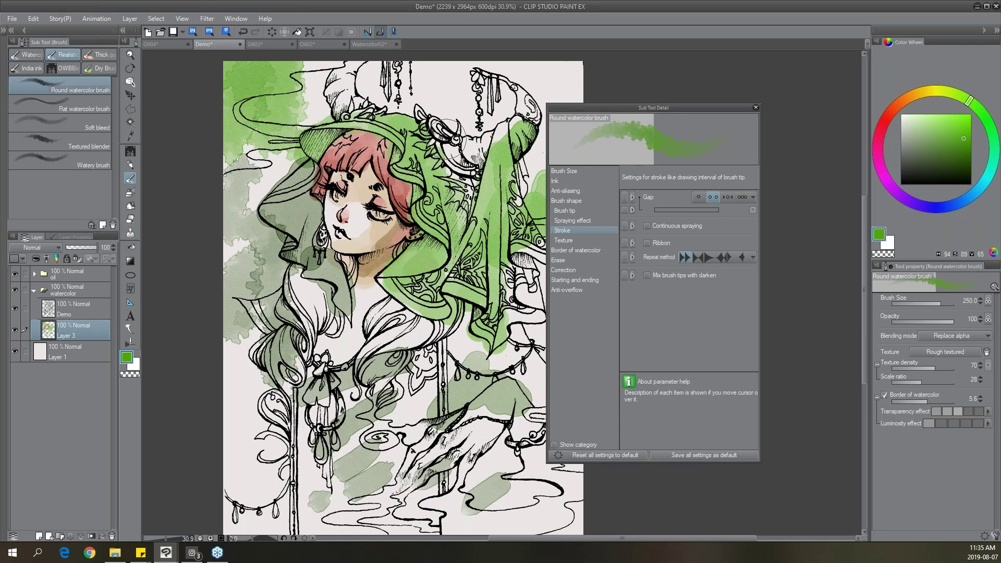
Paint an orange wash beside the green corner near the left horn and close the brush detail settings.
click(920, 94)
mouse_move(331, 85)
mouse_down()
mouse_move(315, 68)
mouse_move(300, 79)
mouse_move(313, 94)
mouse_move(344, 68)
mouse_up()
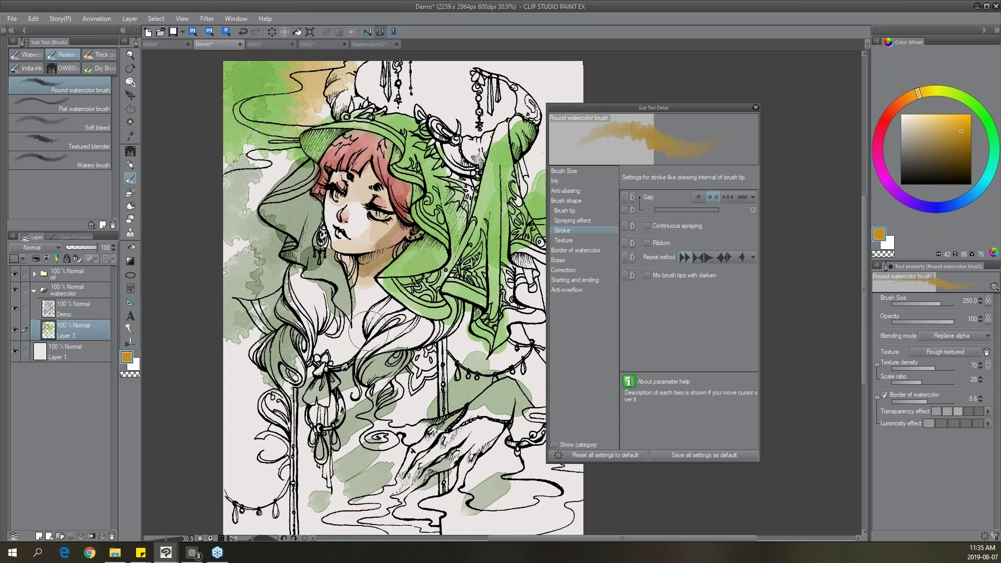
click(756, 108)
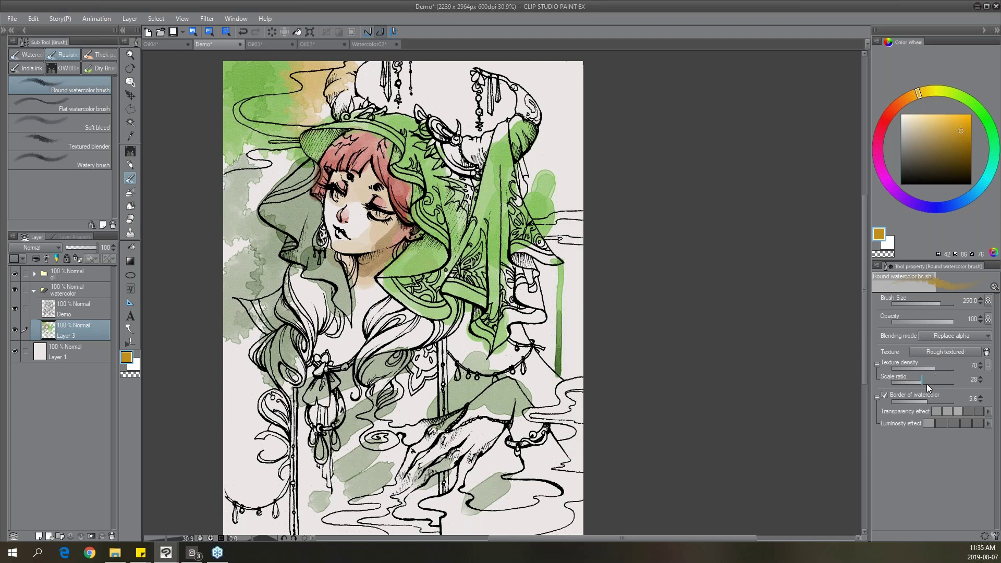
Set the texture scale ratio to 126 and paint an orange wash behind the ornaments hanging from the left horn.
drag(926, 384, 937, 383)
key(ctrl+space)
click(316, 103)
click(308, 146)
click(307, 146)
drag(668, 99, 682, 140)
scroll(657, 131, up, 1)
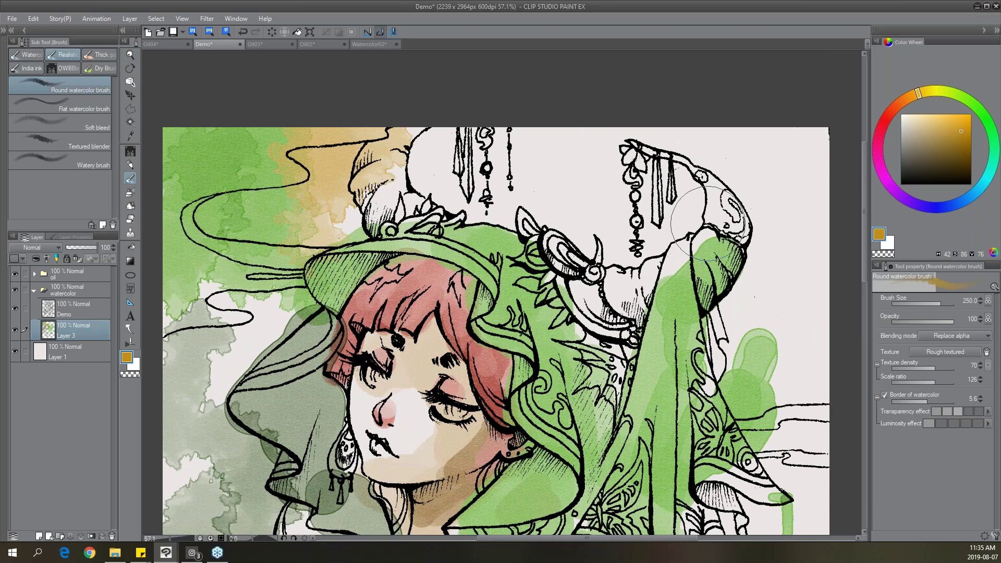
key(ctrl+space)
click(544, 215)
click(544, 216)
mouse_move(587, 168)
mouse_down()
mouse_move(564, 213)
mouse_move(440, 230)
mouse_move(454, 226)
mouse_up()
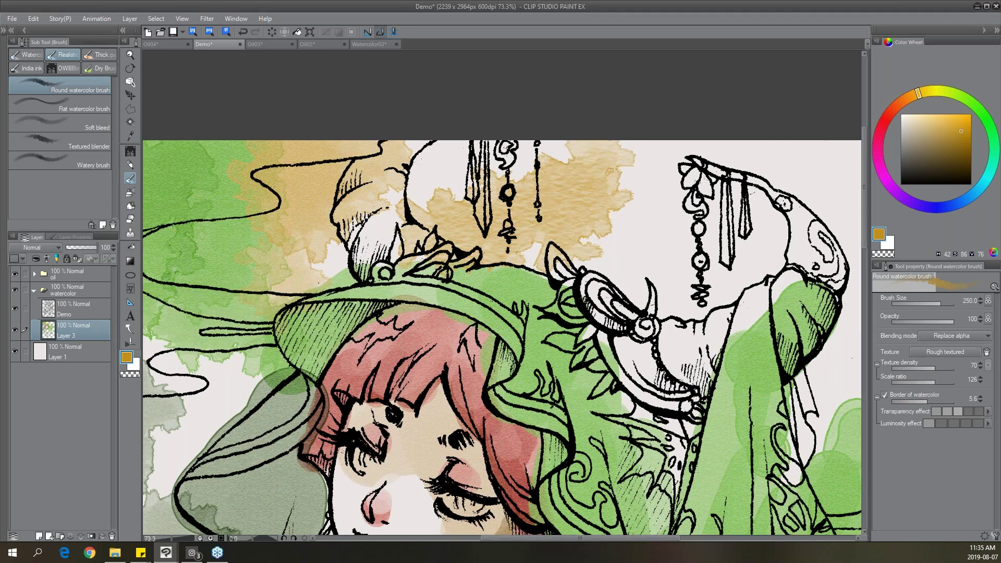
Paint a pale pink wash in the upper-right corner and layer a darker magenta over its lower part.
scroll(546, 251, down, 1)
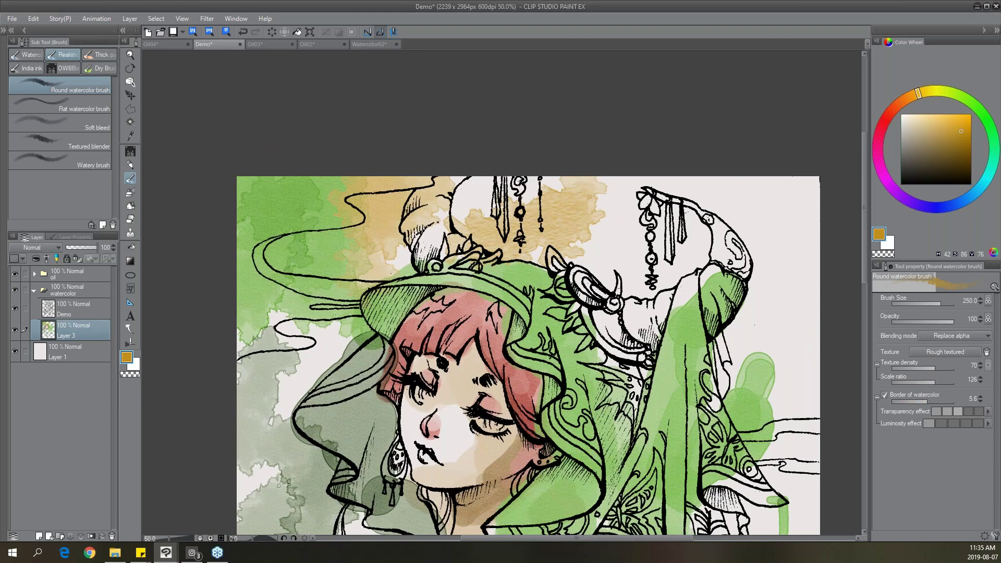
drag(691, 251, 648, 156)
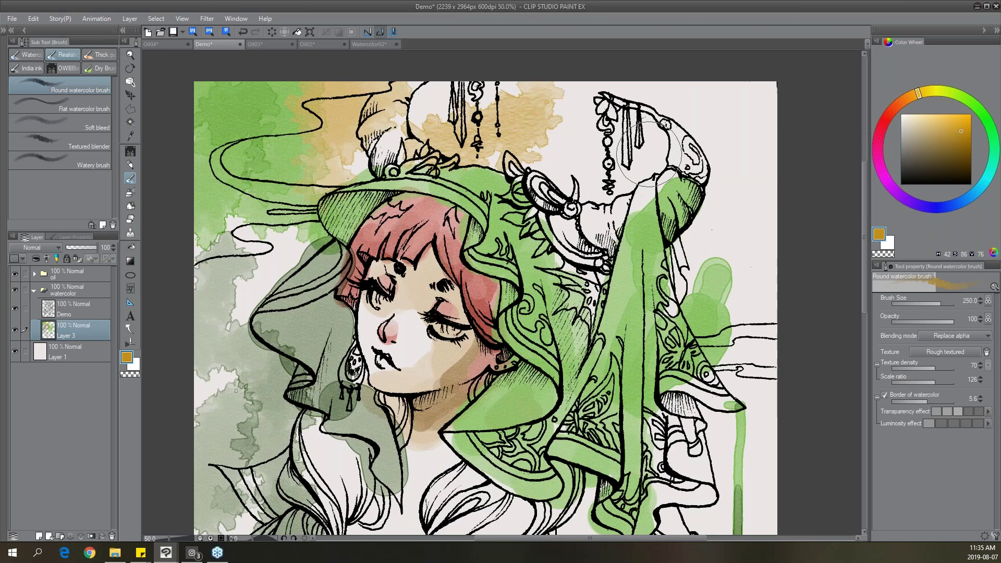
click(919, 126)
click(878, 161)
mouse_move(771, 93)
mouse_down()
mouse_move(735, 101)
mouse_move(760, 130)
mouse_move(756, 152)
mouse_move(793, 174)
mouse_move(767, 188)
mouse_up()
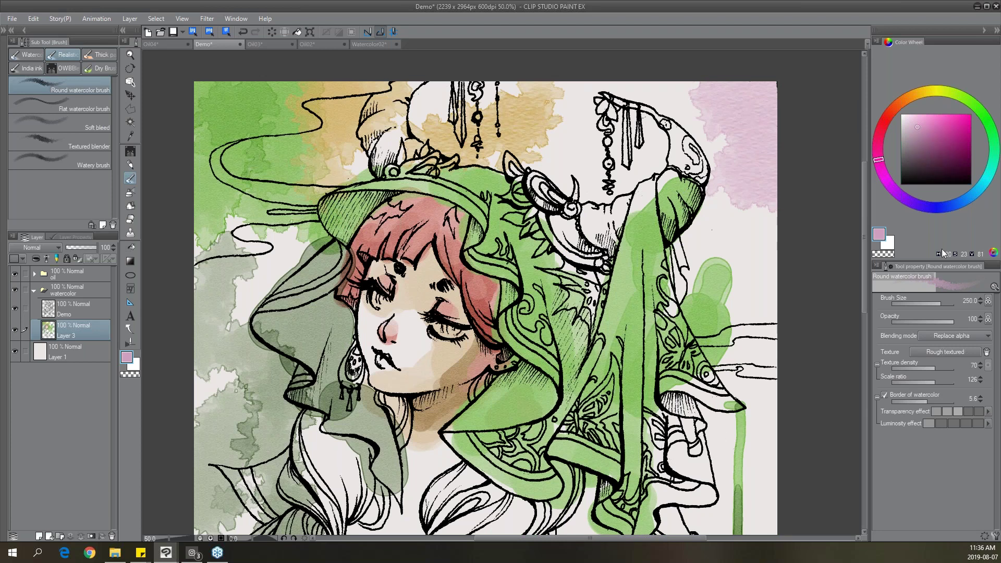
click(946, 137)
mouse_move(747, 203)
mouse_down()
mouse_move(745, 230)
mouse_move(765, 212)
mouse_move(762, 280)
mouse_move(769, 211)
mouse_move(754, 172)
mouse_move(759, 133)
mouse_up()
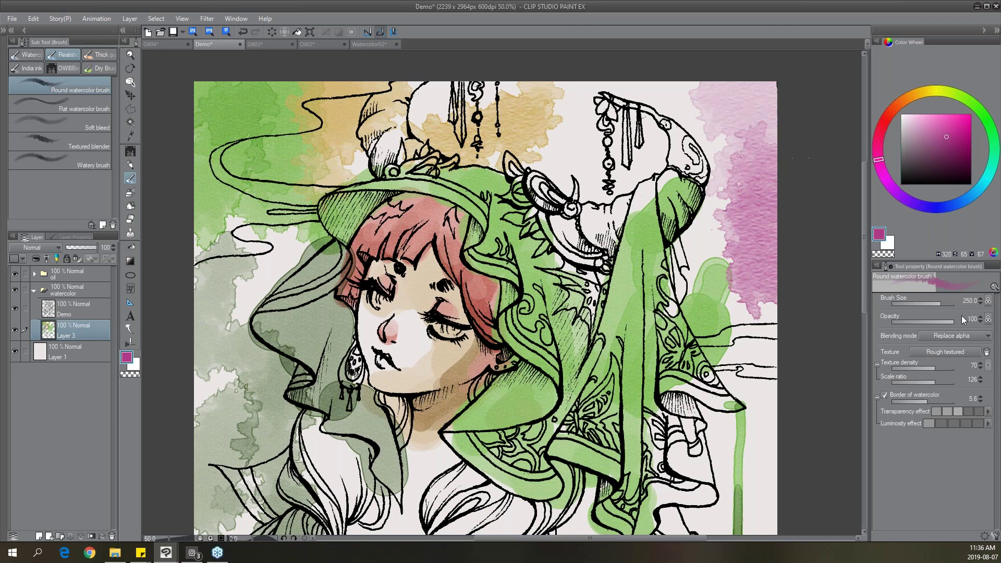
Set the blending mode to Multiply and paint magenta over the green patch beside the veil's right side.
click(968, 338)
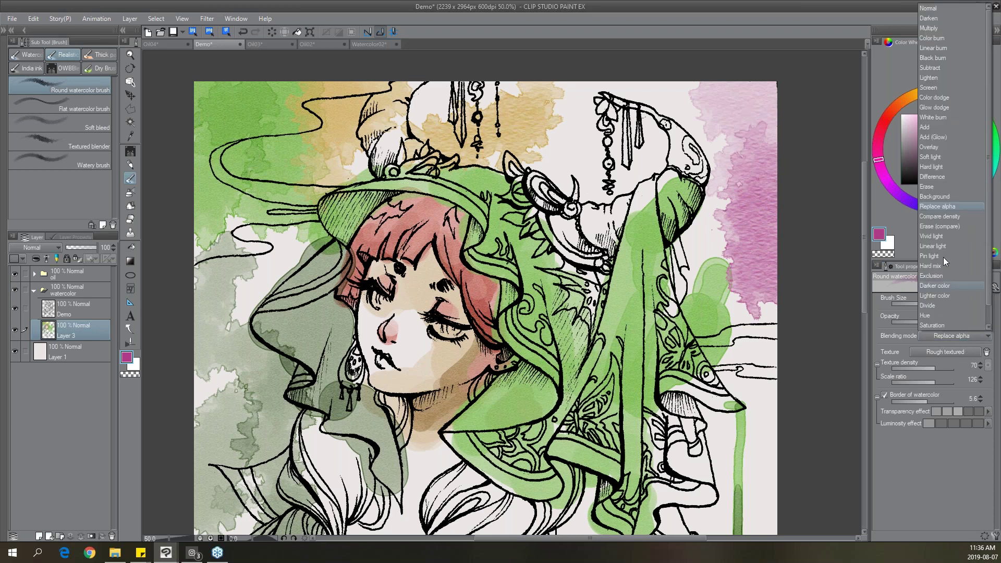
click(945, 29)
drag(689, 262, 725, 296)
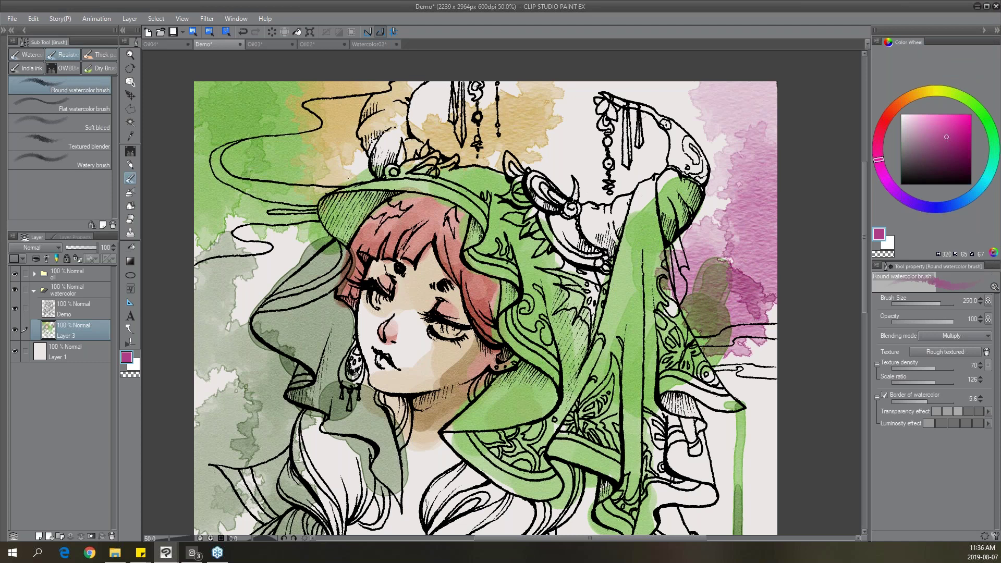
scroll(697, 362, down, 1)
scroll(631, 453, down, 1)
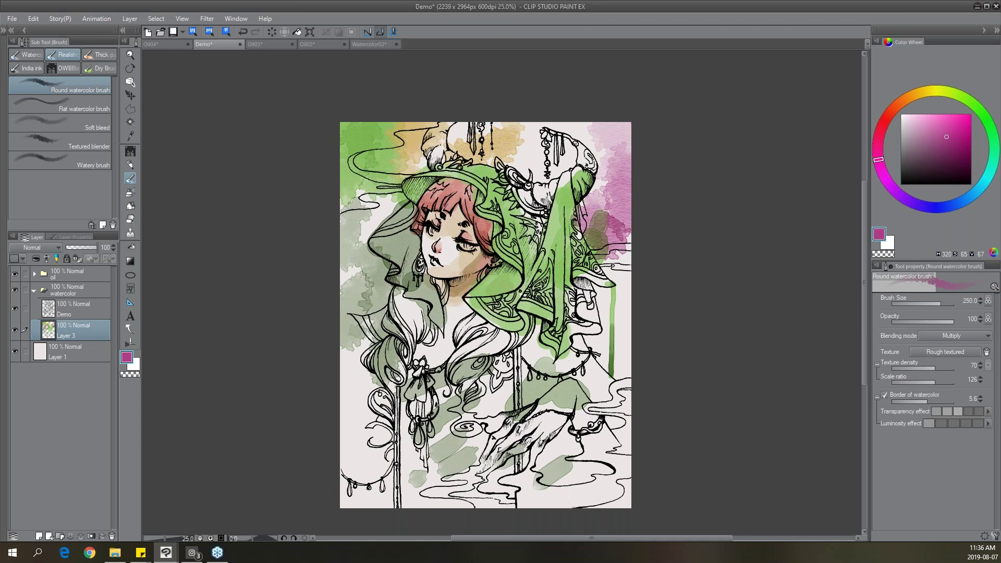
Show the finished test painting in a floating window over the canvas and select the Smooth watercolor brush.
drag(0, 199, 453, 55)
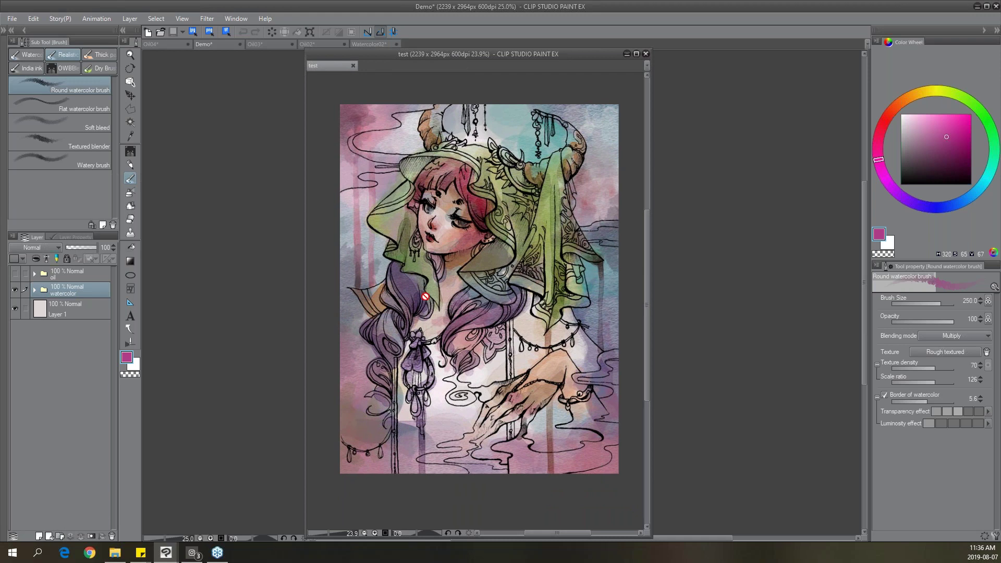
click(996, 537)
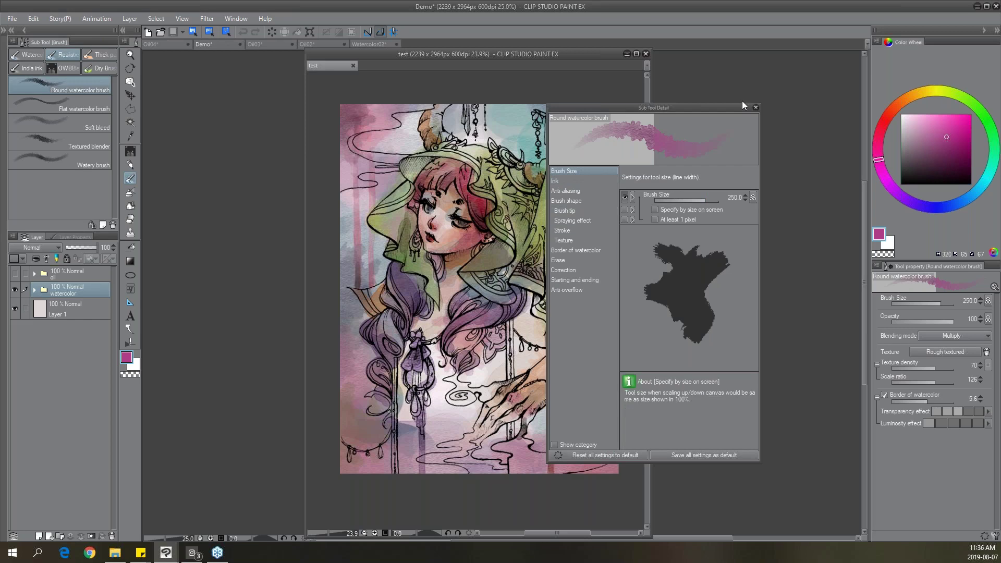
click(756, 108)
click(32, 54)
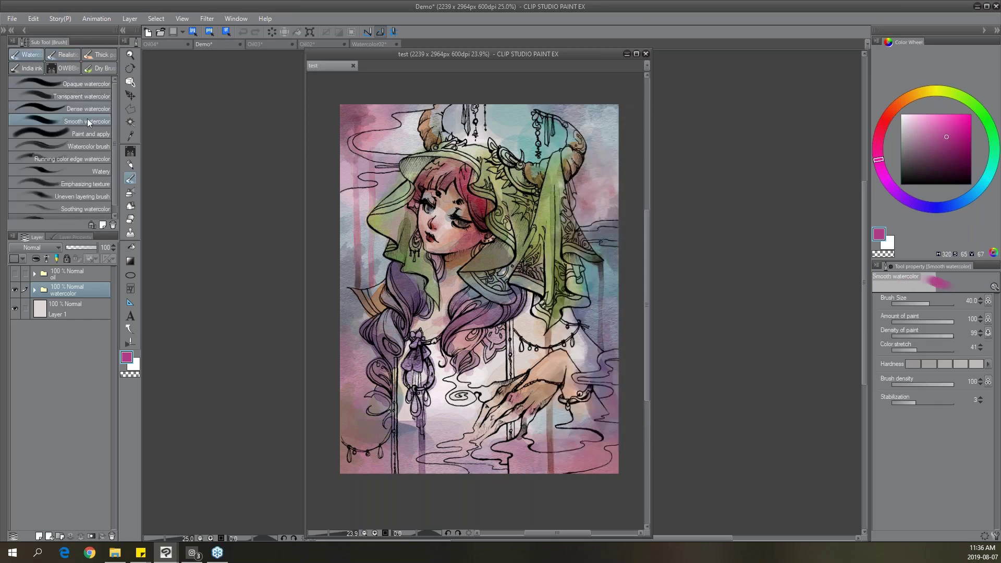
Dock the floating test painting alongside the other open documents and return to the Demo document.
click(382, 44)
click(317, 46)
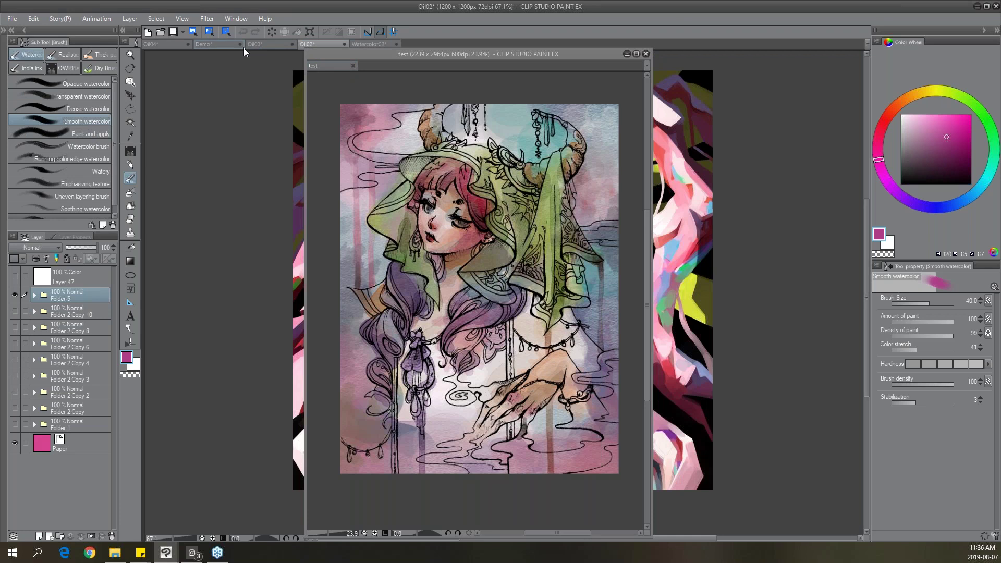
click(211, 45)
click(338, 66)
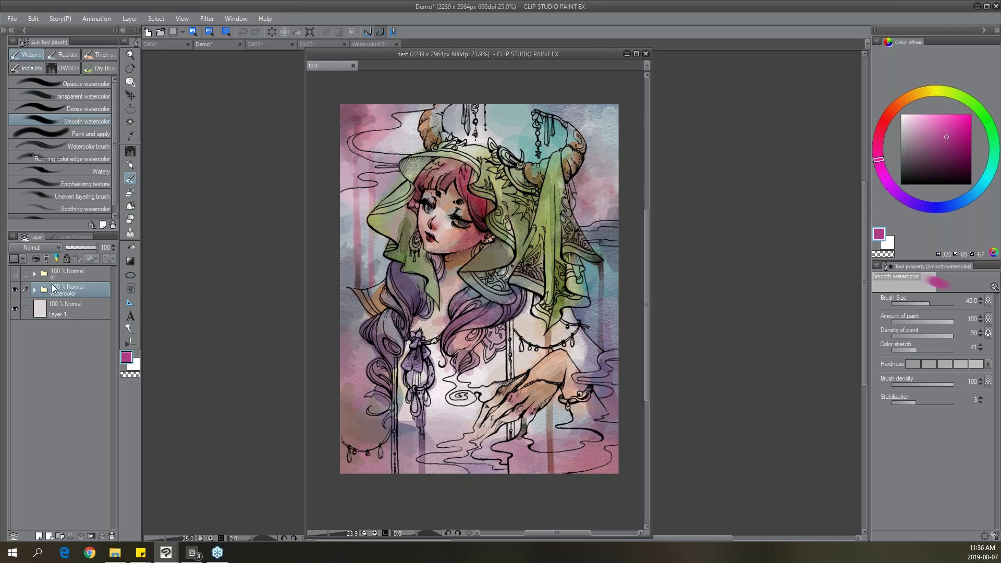
click(377, 42)
click(329, 65)
drag(337, 65, 417, 42)
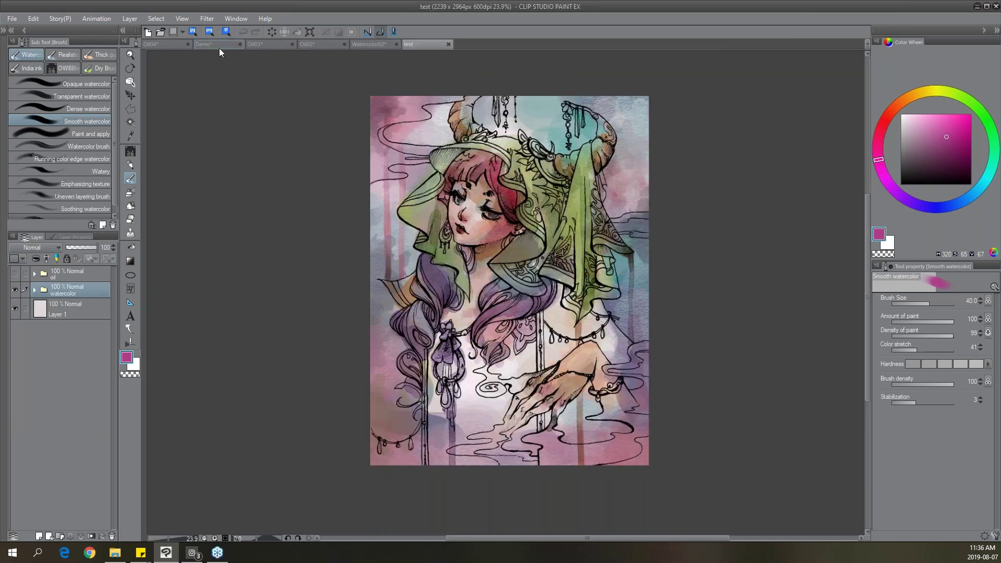
click(219, 44)
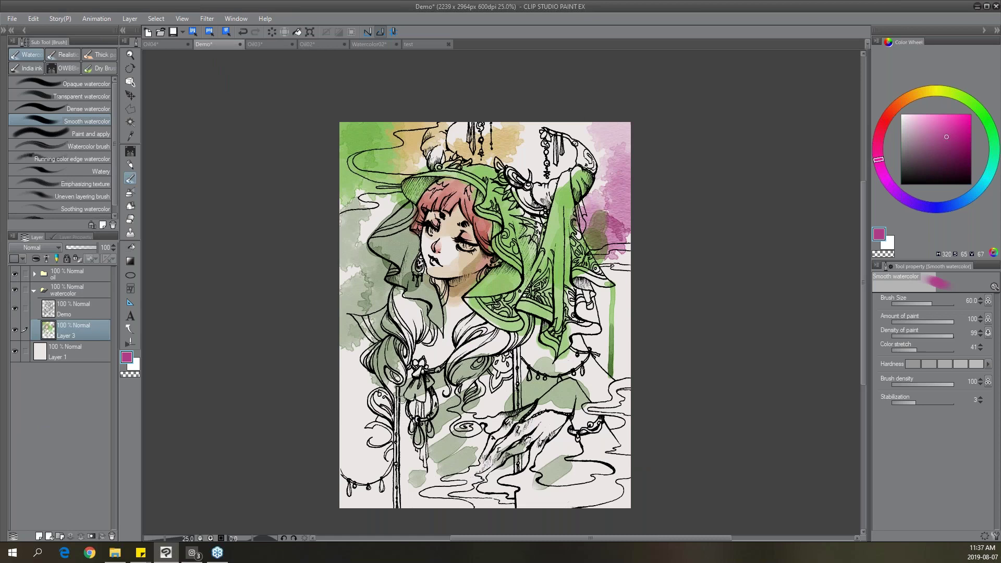
Paint magenta and light violet patches at lower left and a light blue patch over the hand, using brush size 200.
mouse_move(376, 396)
mouse_down()
mouse_move(385, 421)
mouse_move(387, 406)
mouse_move(375, 434)
mouse_move(390, 406)
mouse_move(404, 420)
mouse_move(402, 441)
mouse_move(413, 428)
mouse_move(404, 459)
mouse_move(433, 434)
mouse_move(435, 462)
mouse_up()
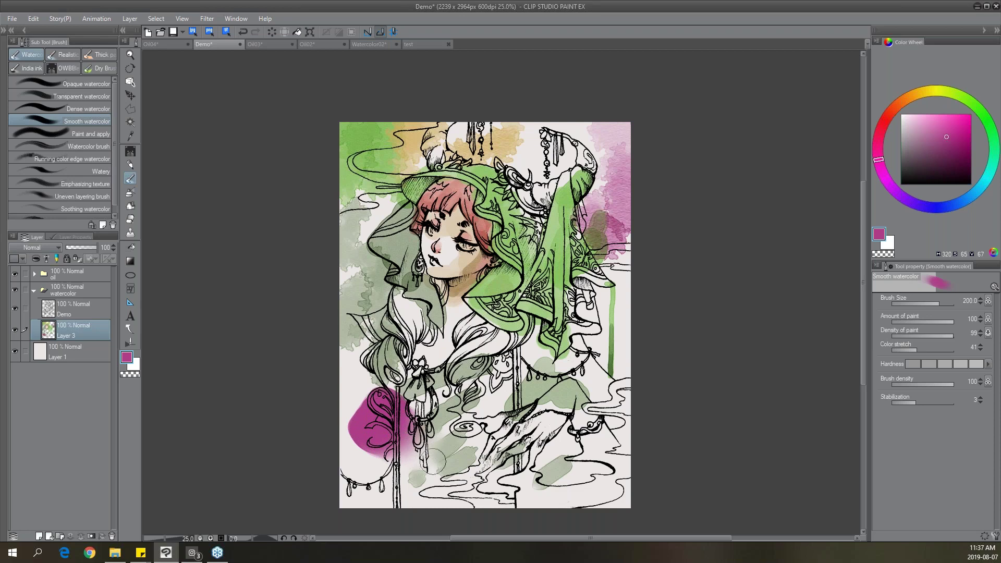
click(931, 124)
click(886, 179)
mouse_move(428, 453)
mouse_down()
mouse_move(415, 469)
mouse_move(444, 441)
mouse_move(440, 425)
mouse_move(395, 438)
mouse_move(443, 420)
mouse_move(449, 443)
mouse_move(475, 457)
mouse_move(523, 437)
mouse_move(515, 412)
mouse_move(547, 413)
mouse_up()
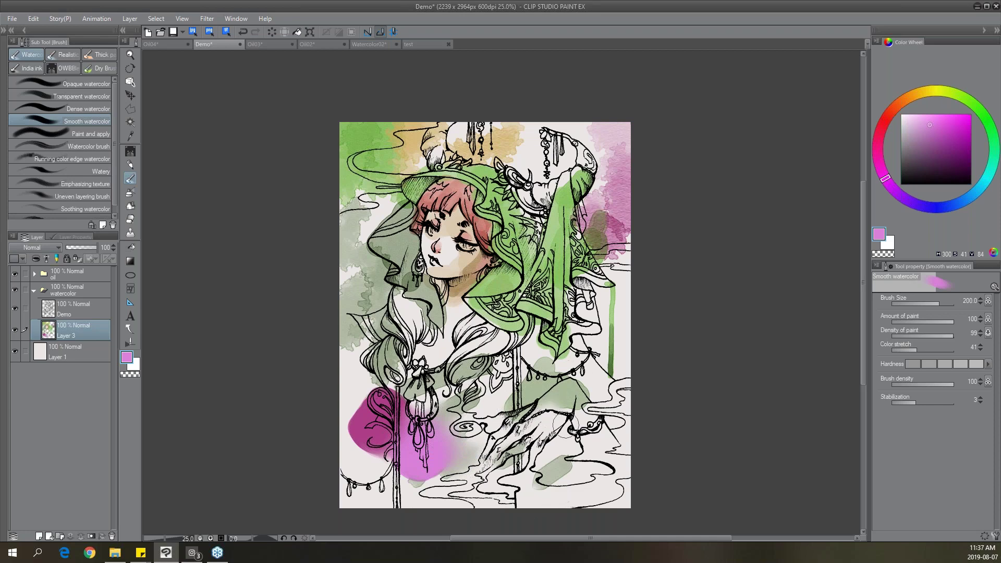
click(985, 181)
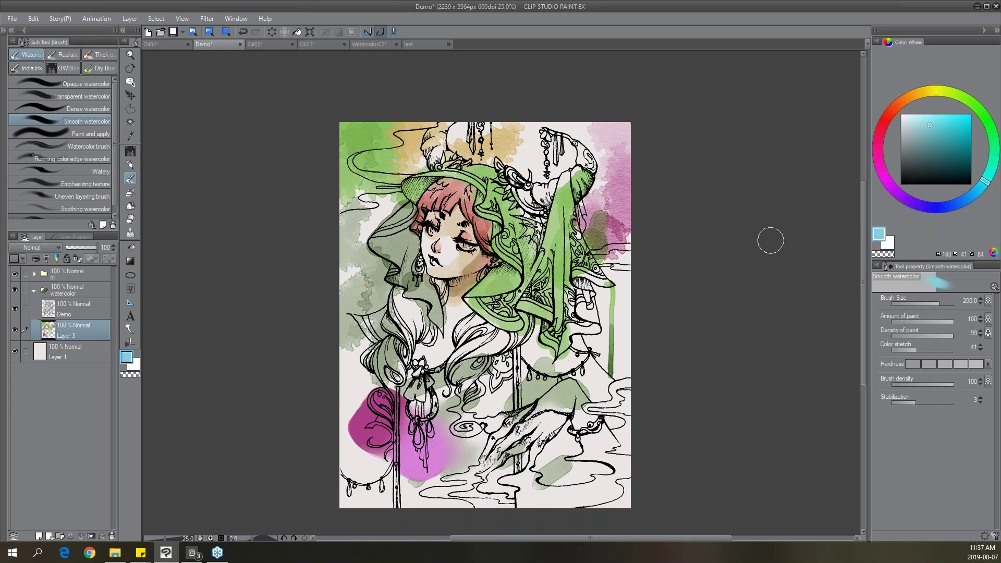
mouse_move(553, 434)
mouse_down()
mouse_move(572, 412)
mouse_move(561, 401)
mouse_up()
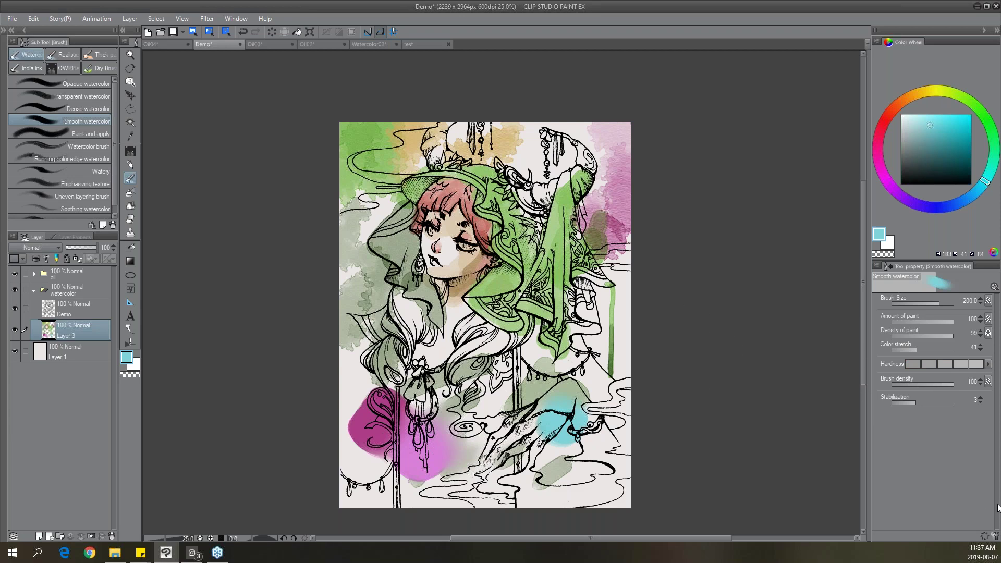
Turn off color mixing in the Smooth watercolor brush's ink settings and display the Round watercolor brush's ink settings.
click(996, 536)
click(584, 181)
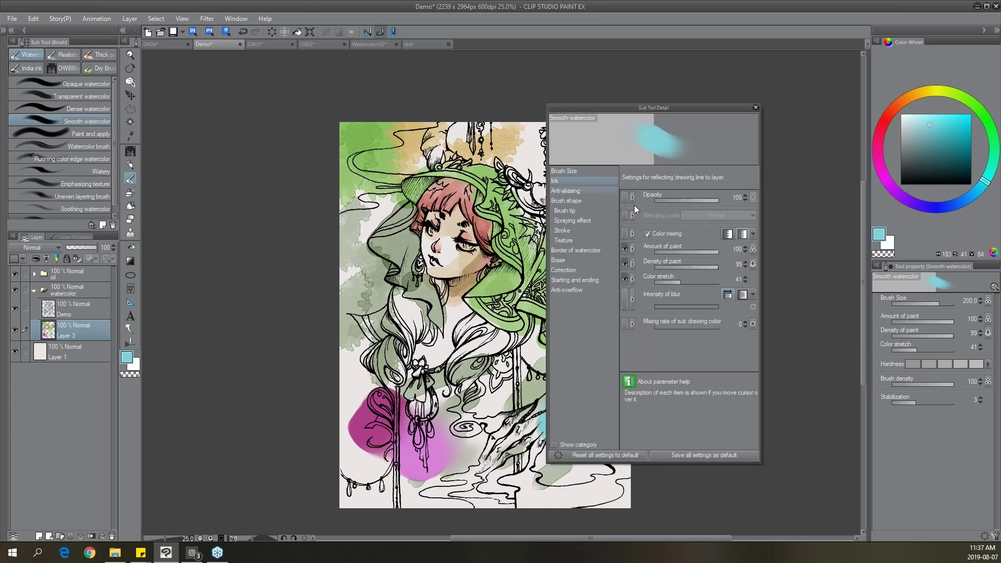
mouse_move(657, 238)
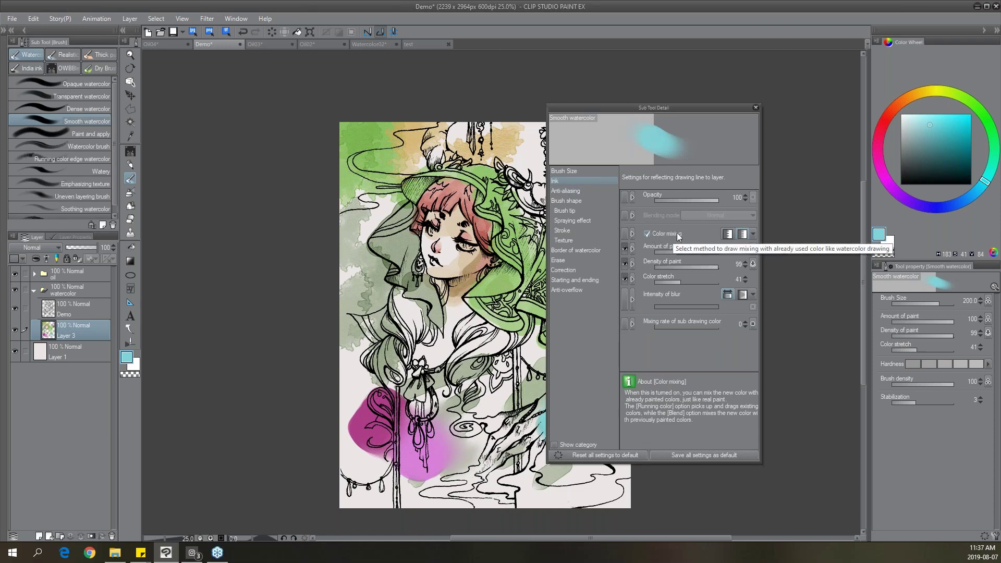
click(646, 233)
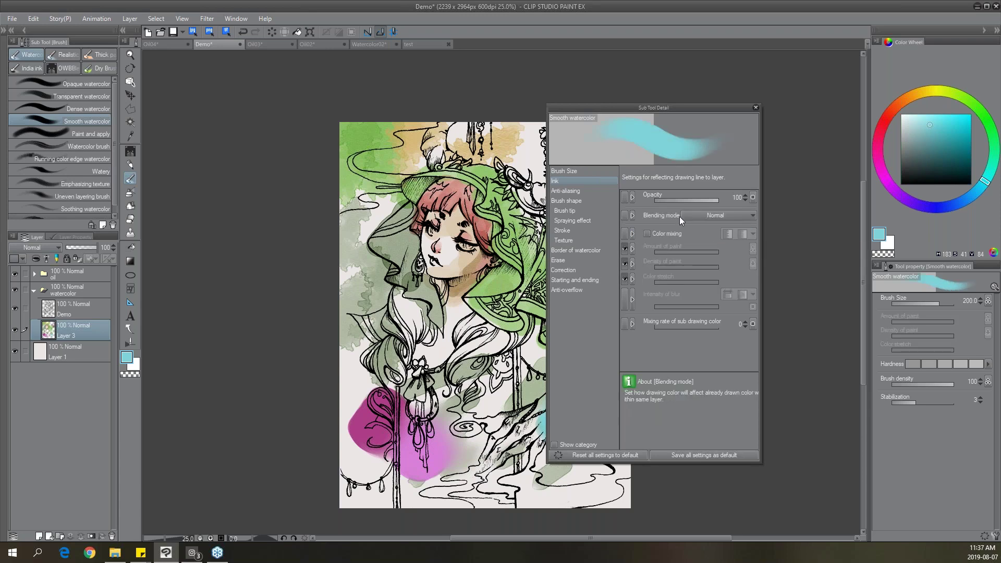
click(64, 53)
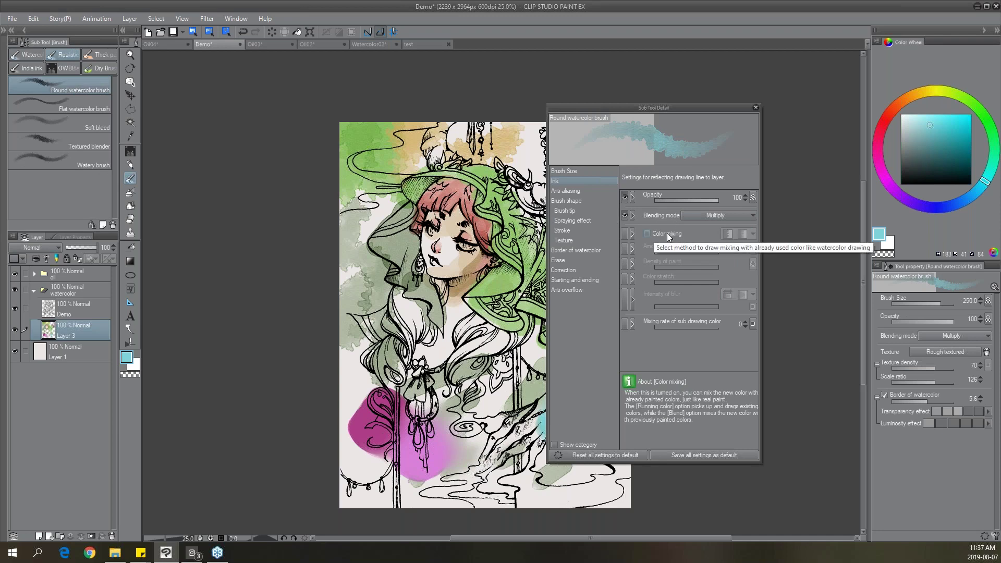
Paint a deeper teal patch over the hair and tassel on the chest with the Smooth watercolor brush.
click(40, 57)
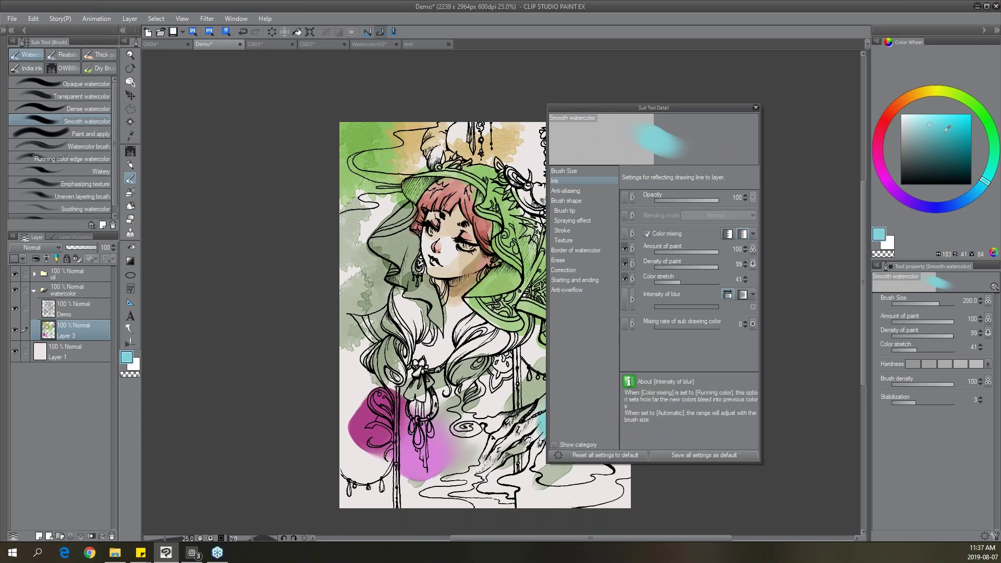
click(952, 134)
mouse_move(451, 388)
mouse_down()
mouse_move(444, 412)
mouse_move(407, 386)
mouse_move(417, 412)
mouse_move(466, 417)
mouse_move(462, 368)
mouse_move(513, 316)
mouse_up()
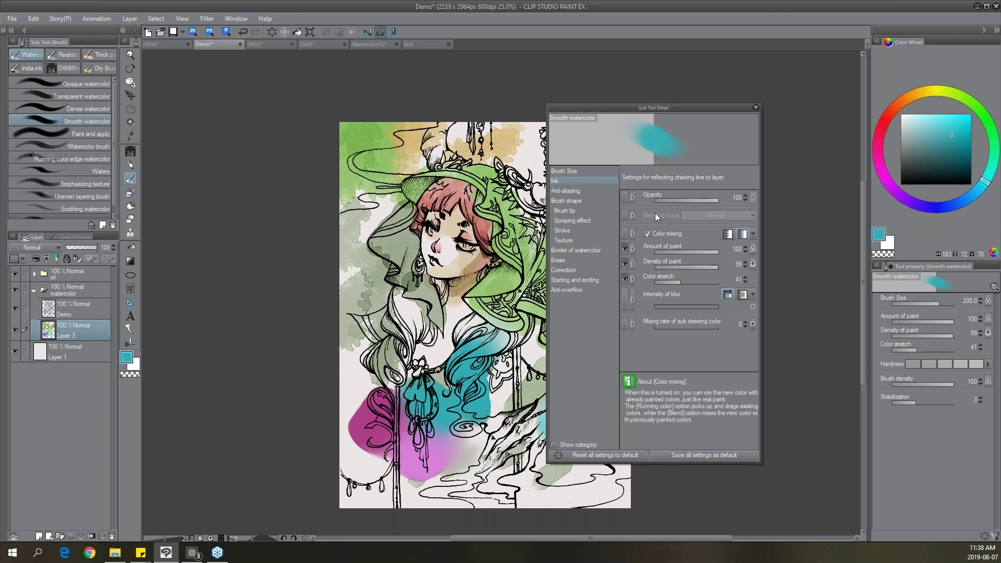
Paint a muted teal wash over the neck and chest with the Round watercolor brush and close the brush's detailed settings.
click(65, 54)
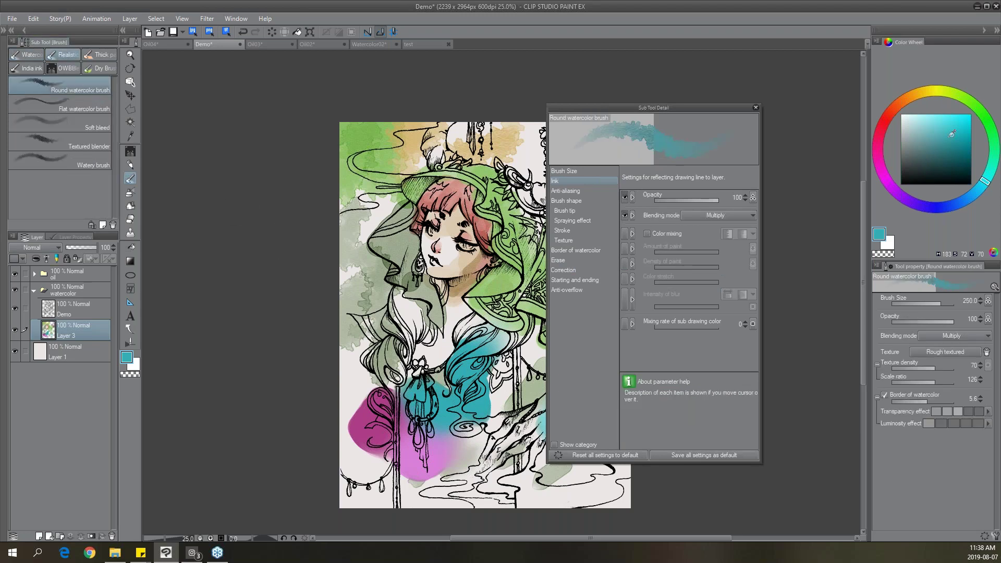
click(944, 137)
mouse_move(435, 362)
mouse_down()
mouse_move(444, 317)
mouse_move(489, 332)
mouse_move(512, 390)
mouse_move(495, 425)
mouse_up()
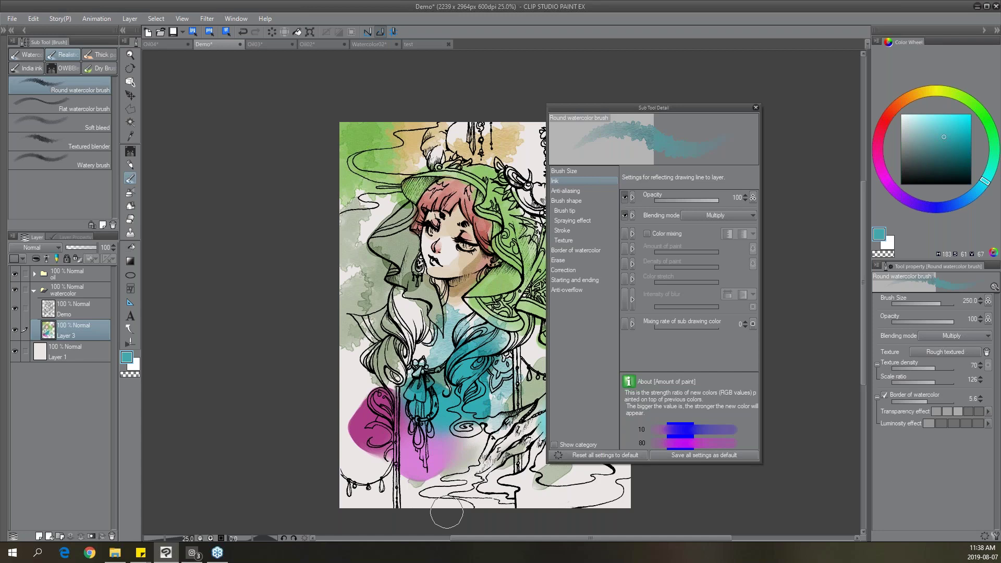
click(756, 108)
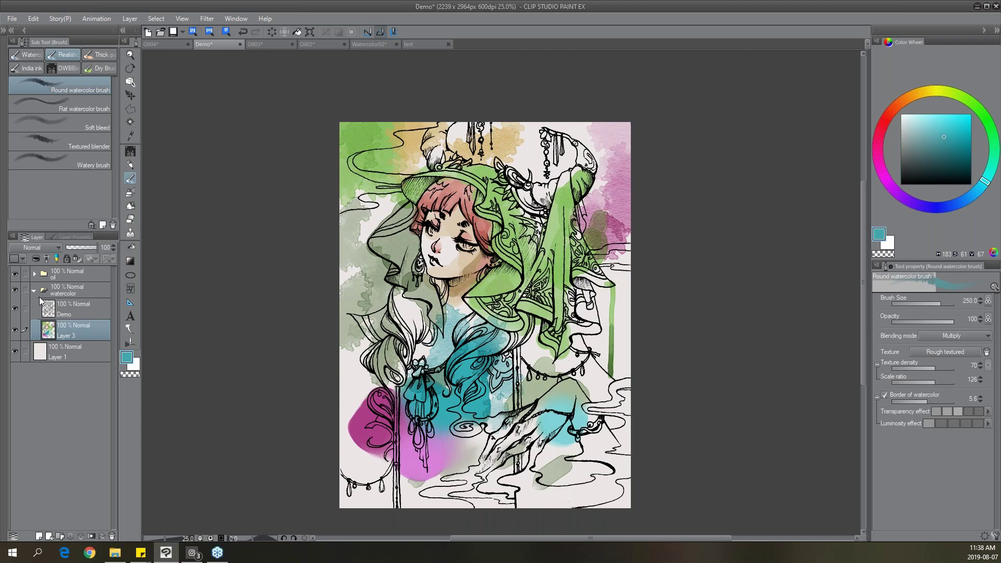
Collapse and hide the watercolor folder, expand the oil folder and select Layer 2 inside it.
click(35, 291)
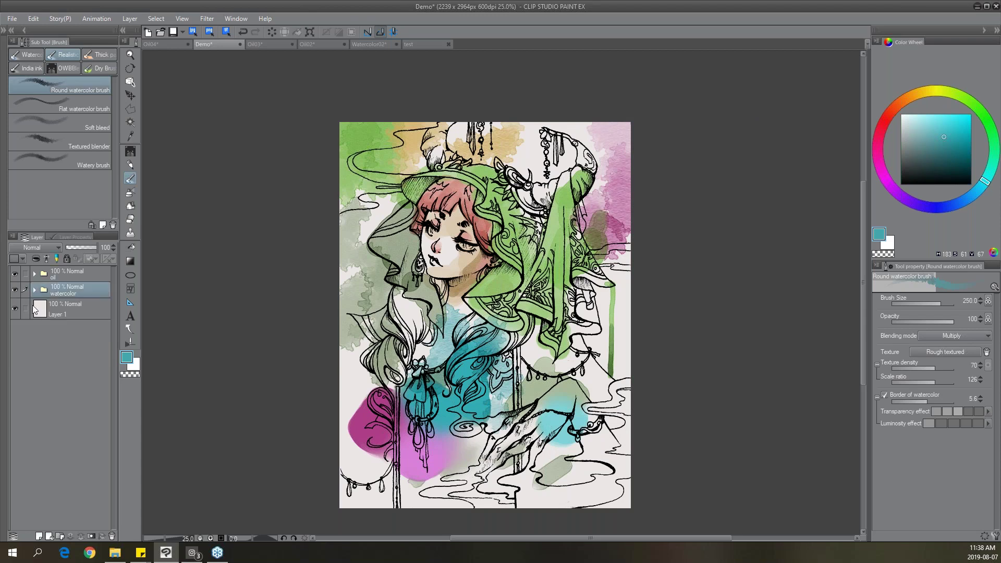
click(34, 273)
click(73, 310)
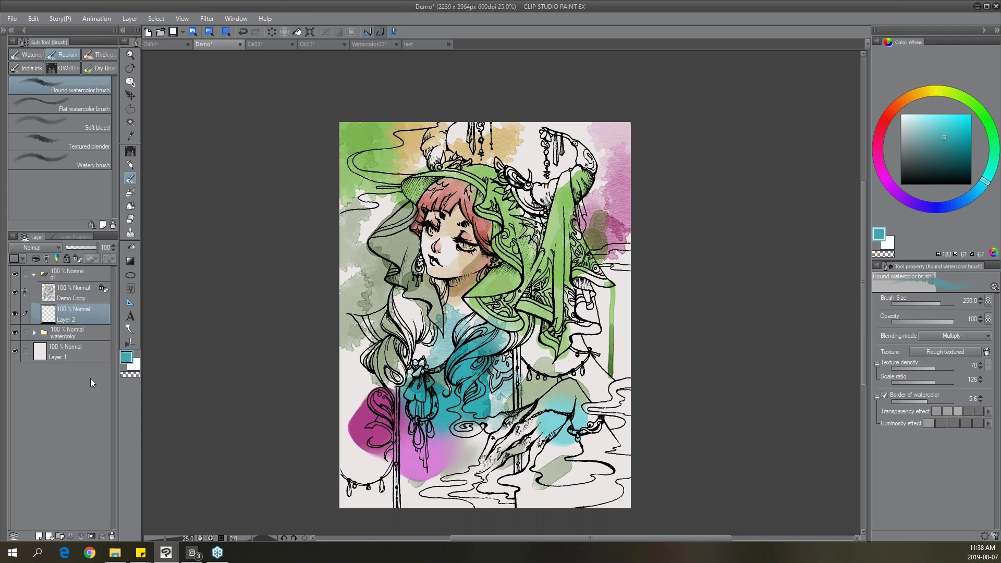
click(15, 332)
drag(573, 303, 581, 292)
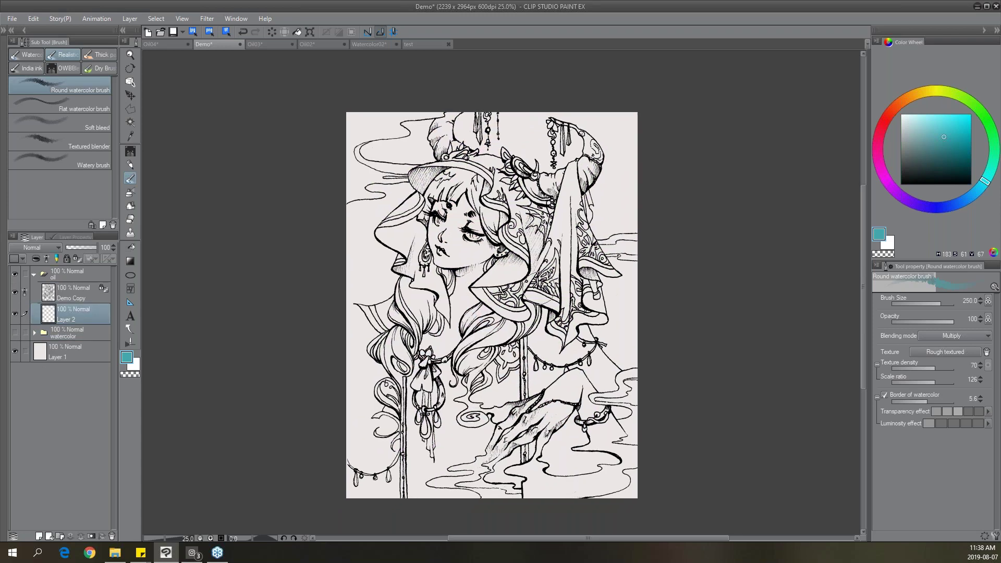
Set up the Close and fill tool on Layer 2 with target color Only white and transparent and a beige drawing color.
click(102, 54)
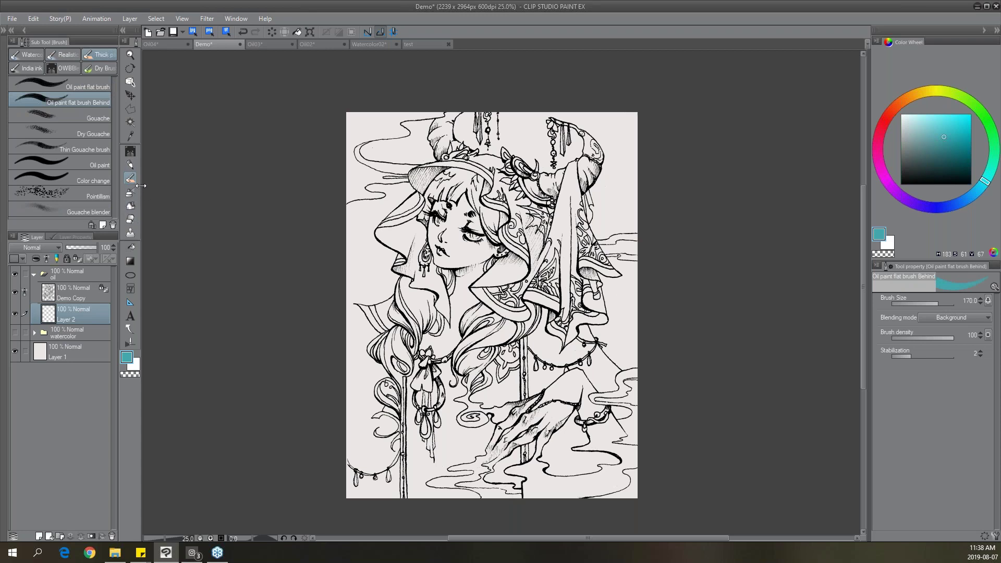
click(132, 247)
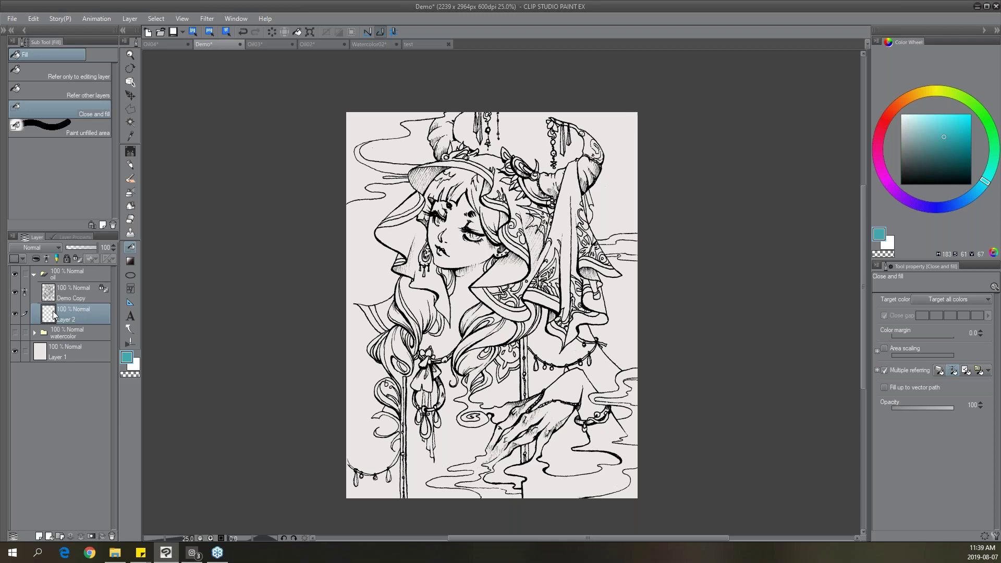
click(66, 294)
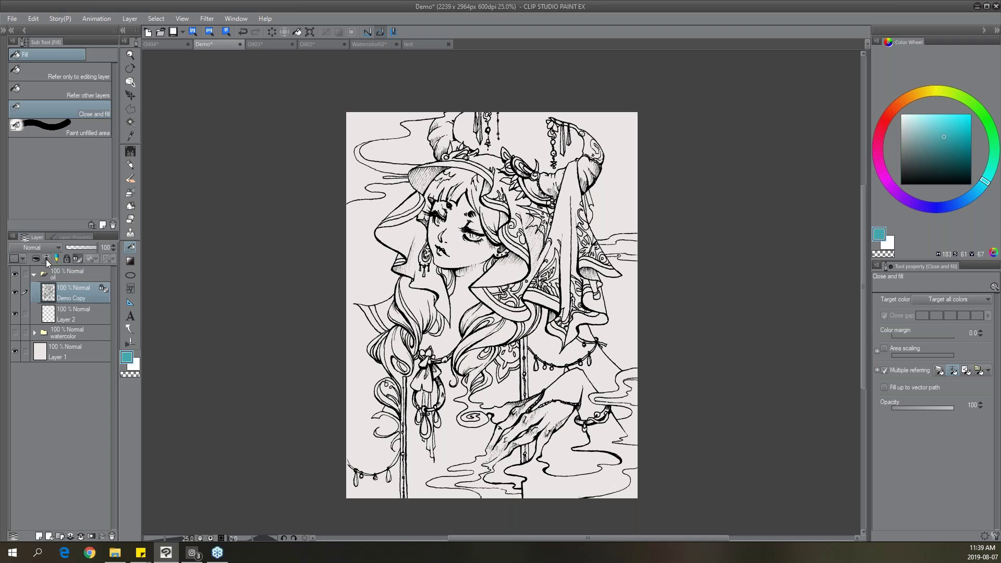
click(83, 317)
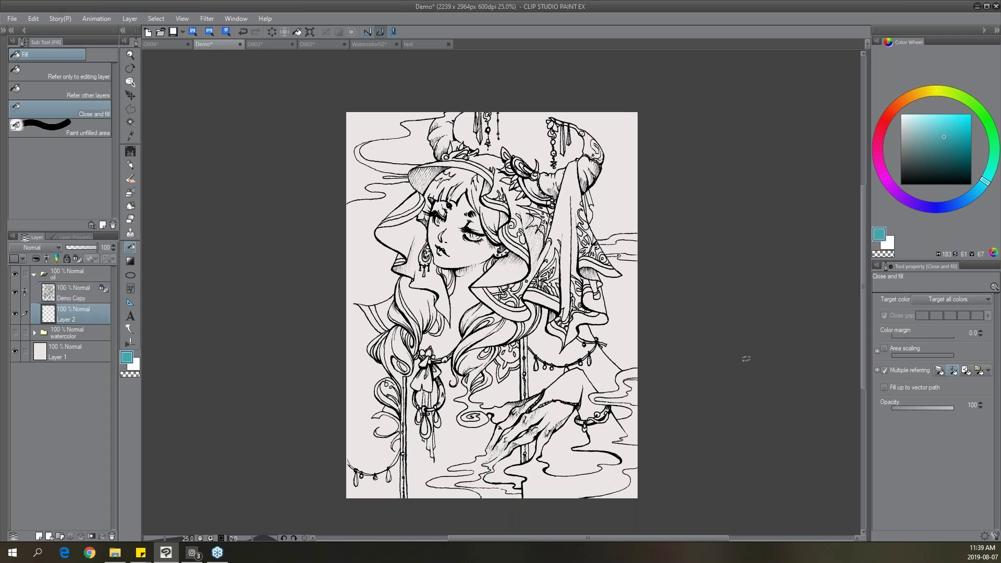
click(965, 300)
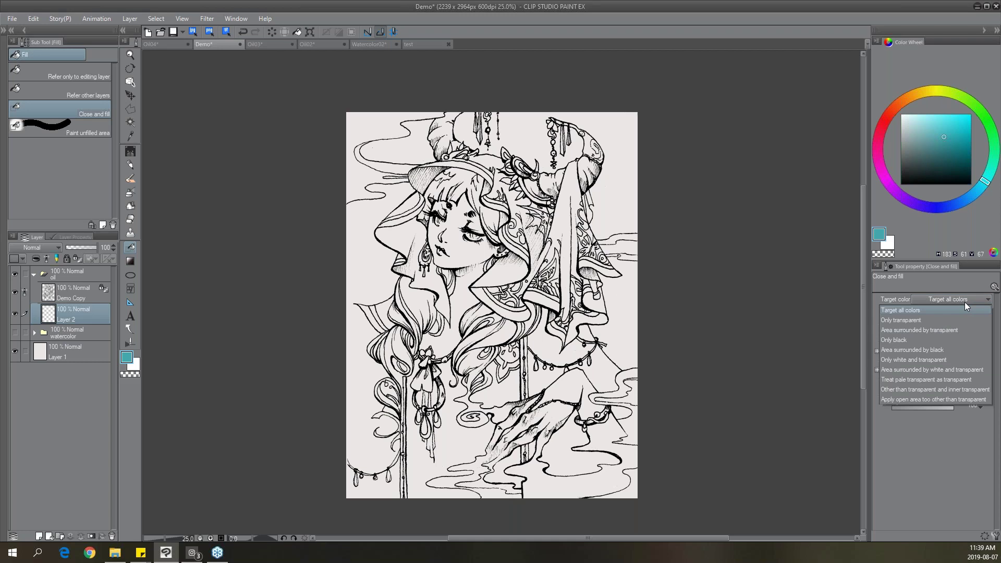
click(943, 360)
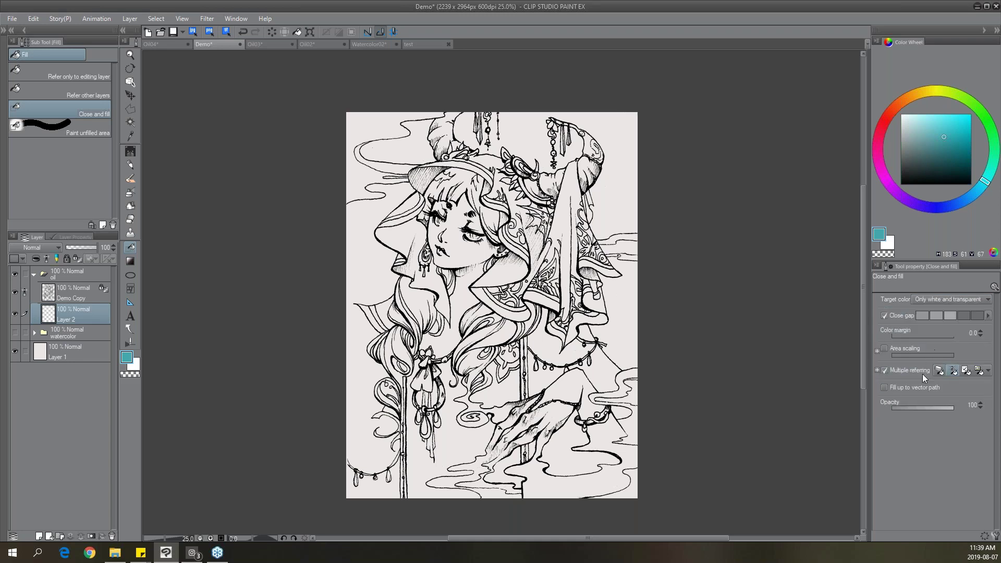
click(884, 370)
click(921, 92)
click(926, 126)
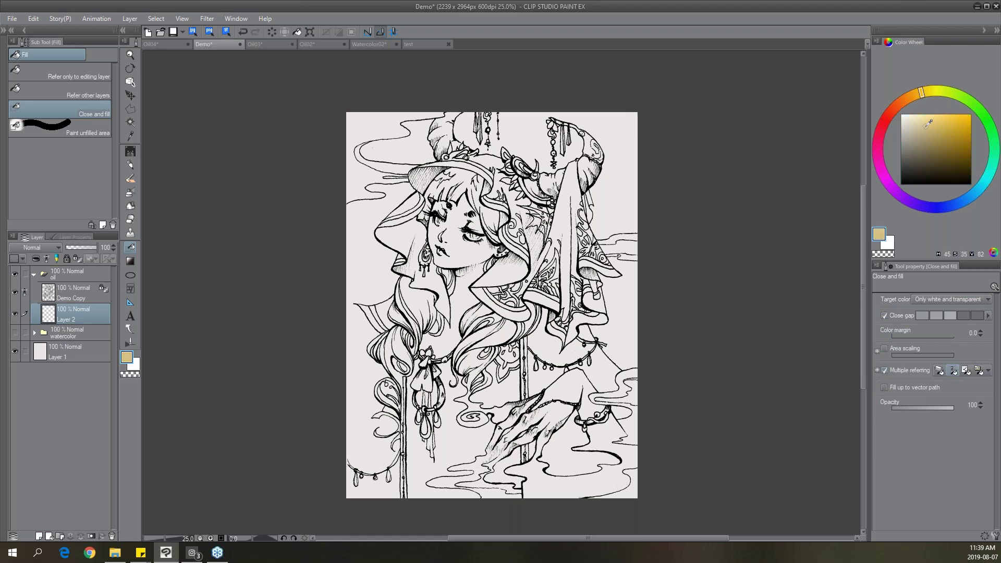
key(m)
mouse_move(469, 166)
mouse_down()
mouse_move(418, 261)
mouse_move(528, 216)
mouse_move(493, 156)
mouse_up()
key(ctrl+d)
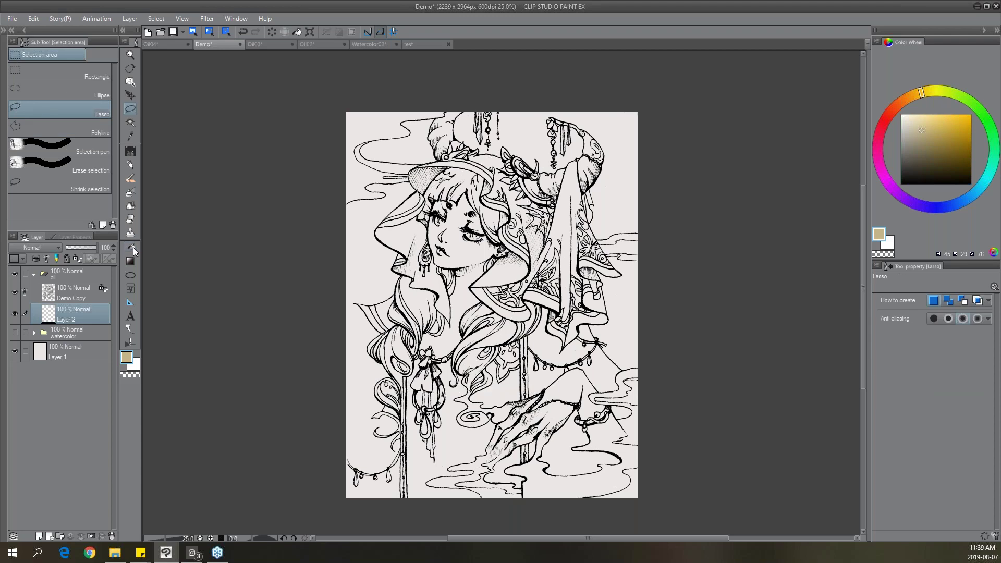
key(g)
Try to fill the face, neck, hand and the water below with beige, and undo these fills.
mouse_move(402, 372)
mouse_down()
mouse_move(503, 170)
mouse_move(423, 180)
mouse_up()
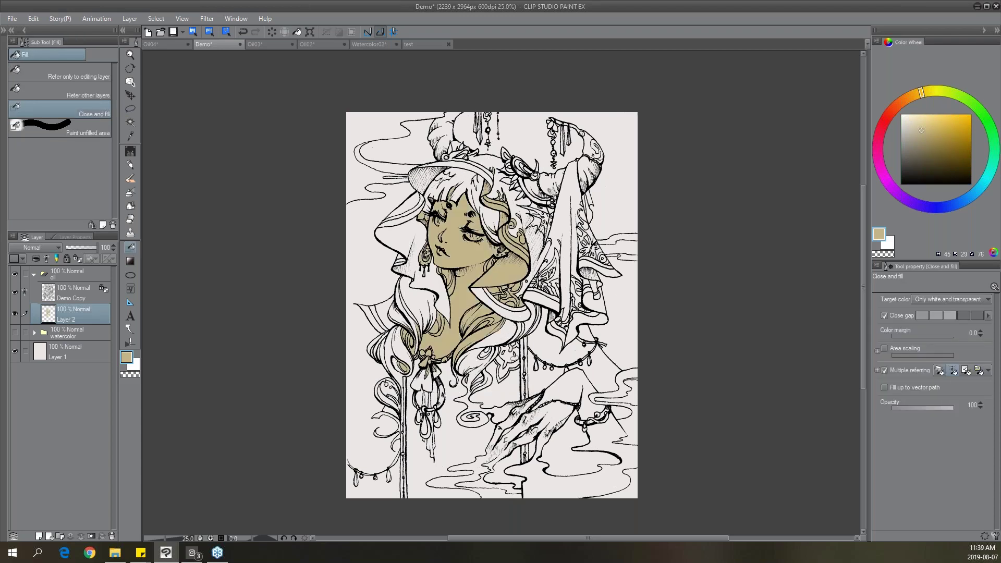
drag(591, 439, 578, 405)
mouse_move(459, 473)
mouse_down()
mouse_move(478, 375)
mouse_move(624, 393)
mouse_move(488, 483)
mouse_move(462, 475)
mouse_up()
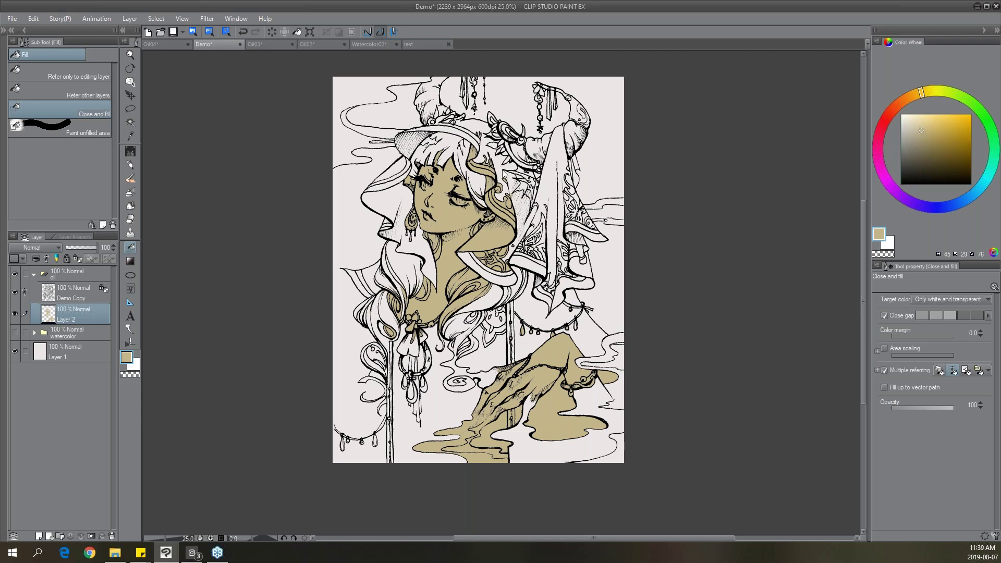
key(ctrl+z)
key(ctrl+z)
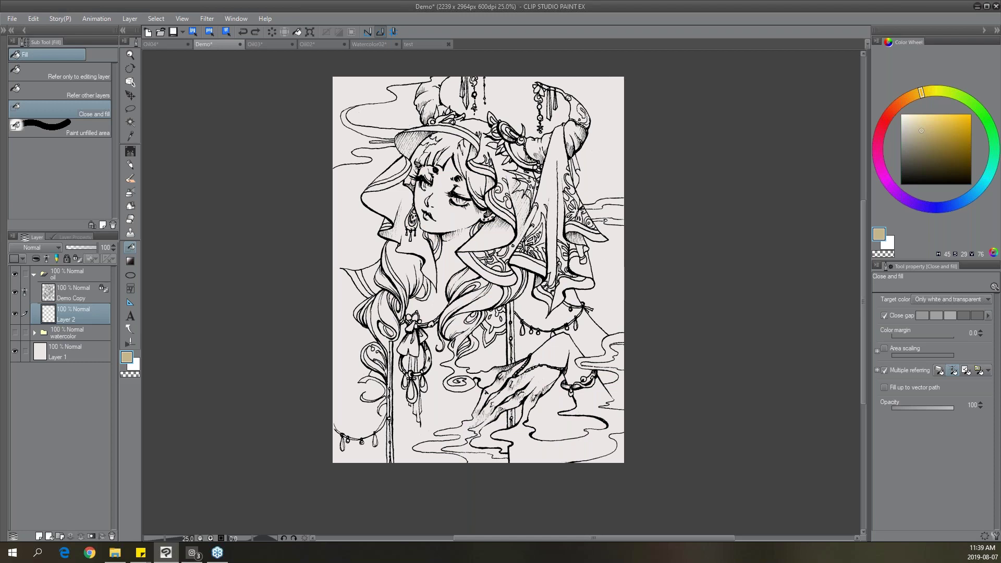
Fill the face and neck with beige and the braids with turquoise, undoing the stray fill near the horn.
mouse_move(420, 271)
mouse_down()
mouse_move(404, 307)
mouse_move(427, 325)
mouse_move(459, 300)
mouse_move(493, 223)
mouse_move(493, 191)
mouse_move(458, 137)
mouse_move(440, 138)
mouse_up()
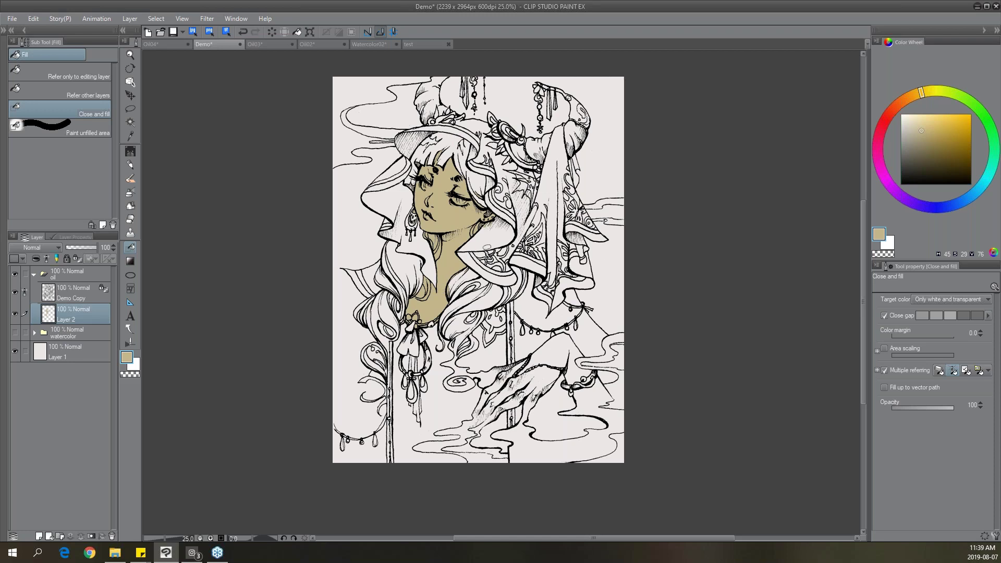
drag(923, 94, 912, 95)
click(955, 129)
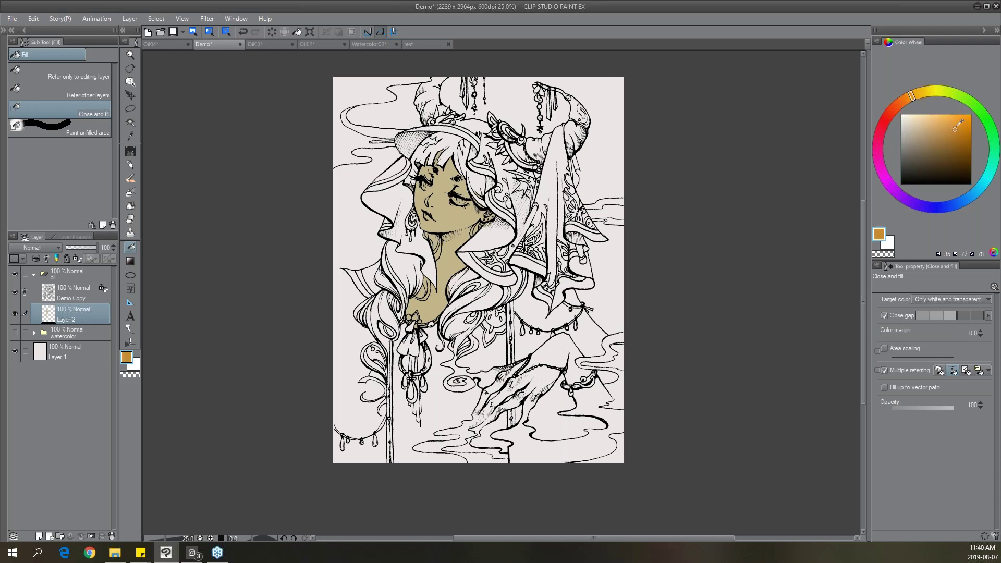
click(990, 177)
mouse_move(453, 287)
mouse_down()
mouse_move(477, 271)
mouse_move(452, 303)
mouse_move(488, 273)
mouse_move(433, 363)
mouse_up()
mouse_move(374, 245)
mouse_down()
mouse_move(390, 308)
mouse_move(411, 234)
mouse_up()
mouse_move(380, 297)
mouse_down()
mouse_move(386, 355)
mouse_move(412, 333)
mouse_up()
mouse_move(548, 133)
mouse_down()
mouse_move(600, 302)
mouse_move(585, 135)
mouse_up()
key(ctrl+z)
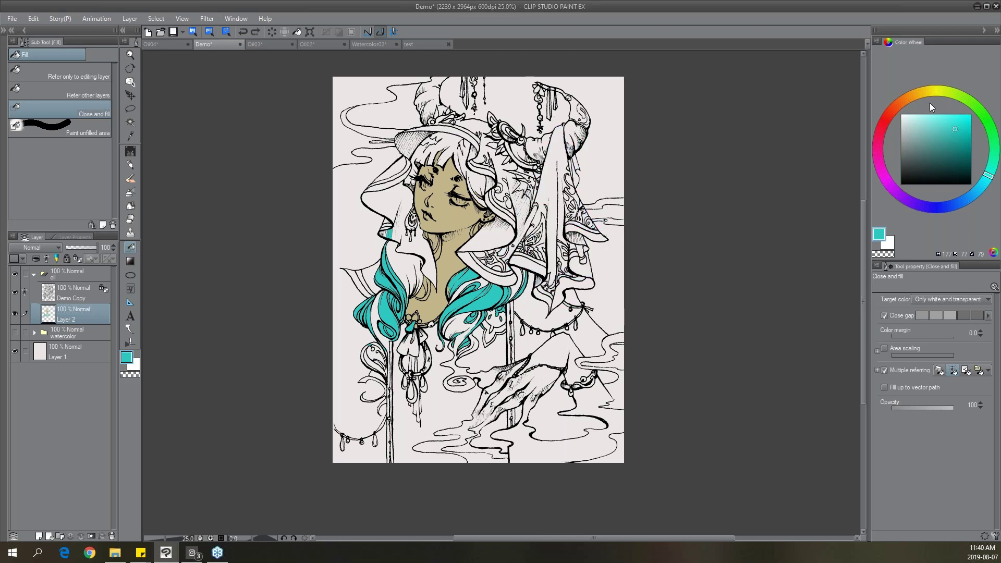
Fill the cloth draped from the horn, the outer veil edge and the curled ornament below the braid with dark magenta.
mouse_move(917, 94)
mouse_down()
mouse_move(880, 126)
mouse_move(881, 166)
mouse_up()
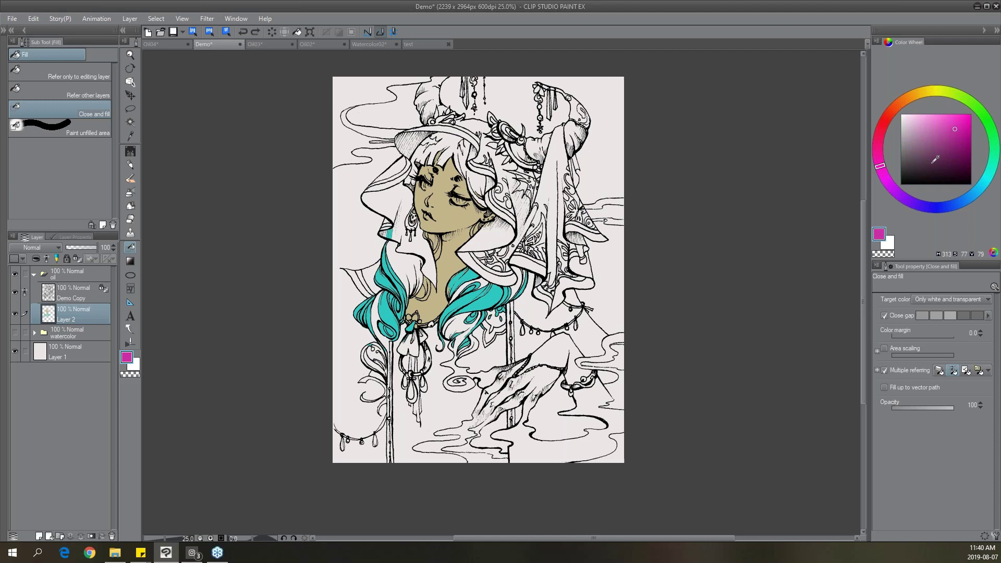
click(952, 141)
drag(528, 80, 579, 116)
drag(496, 251, 500, 242)
mouse_move(378, 221)
mouse_down()
mouse_move(425, 145)
mouse_move(412, 219)
mouse_up()
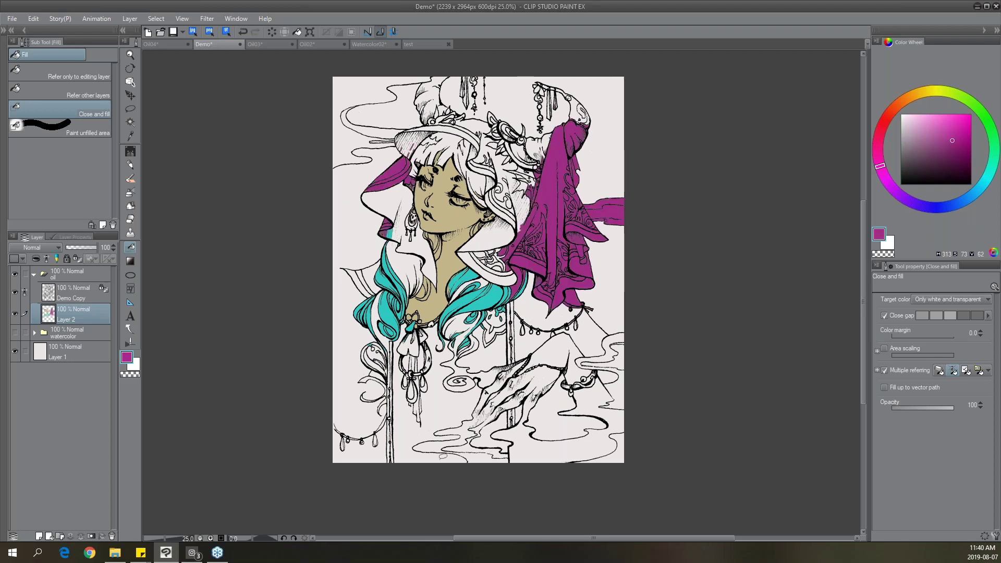
mouse_move(364, 347)
mouse_down()
mouse_move(349, 360)
mouse_move(395, 333)
mouse_up()
mouse_move(489, 247)
mouse_down()
mouse_move(467, 259)
mouse_move(516, 260)
mouse_up()
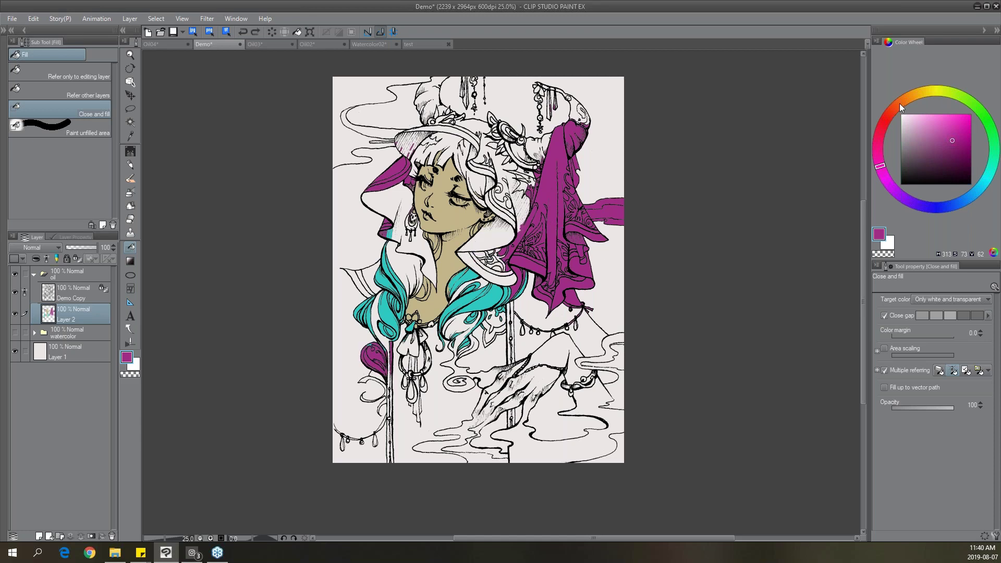
Fill the patterned trim beside the neck with orange.
click(901, 101)
click(945, 138)
click(959, 127)
mouse_move(493, 244)
mouse_down()
mouse_move(470, 267)
mouse_move(516, 275)
mouse_up()
Fill the leaf ornaments, the lower part of the horn and its hanging beads with green.
click(994, 153)
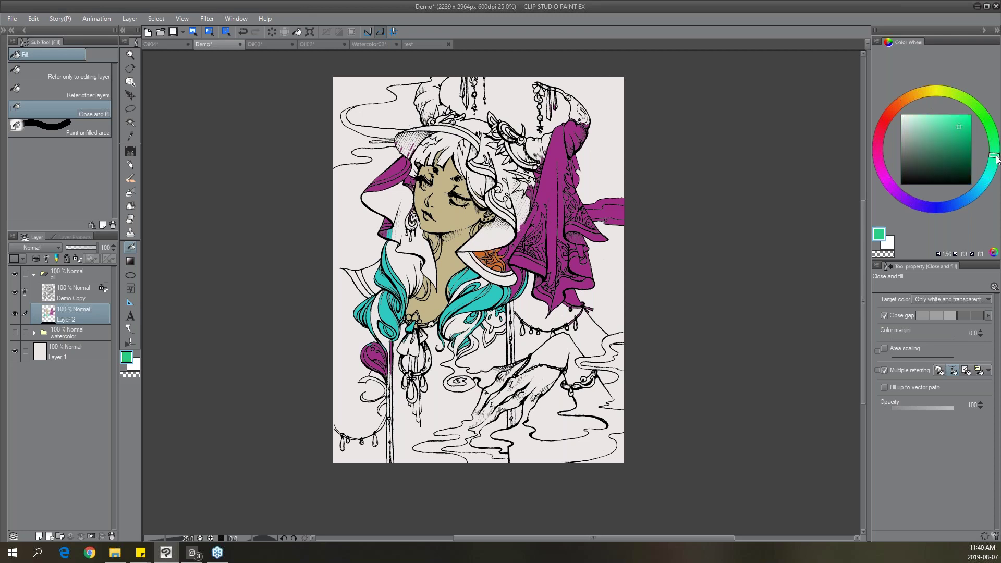
mouse_move(514, 193)
mouse_down()
mouse_move(545, 105)
mouse_move(550, 189)
mouse_up()
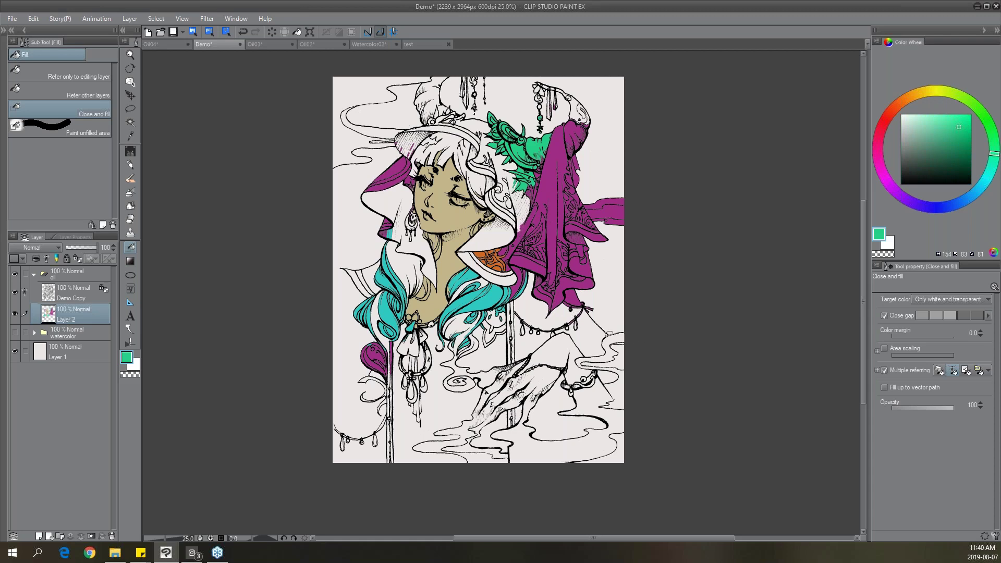
drag(470, 104, 459, 124)
mouse_move(543, 80)
mouse_down()
mouse_move(539, 68)
mouse_move(550, 68)
mouse_up()
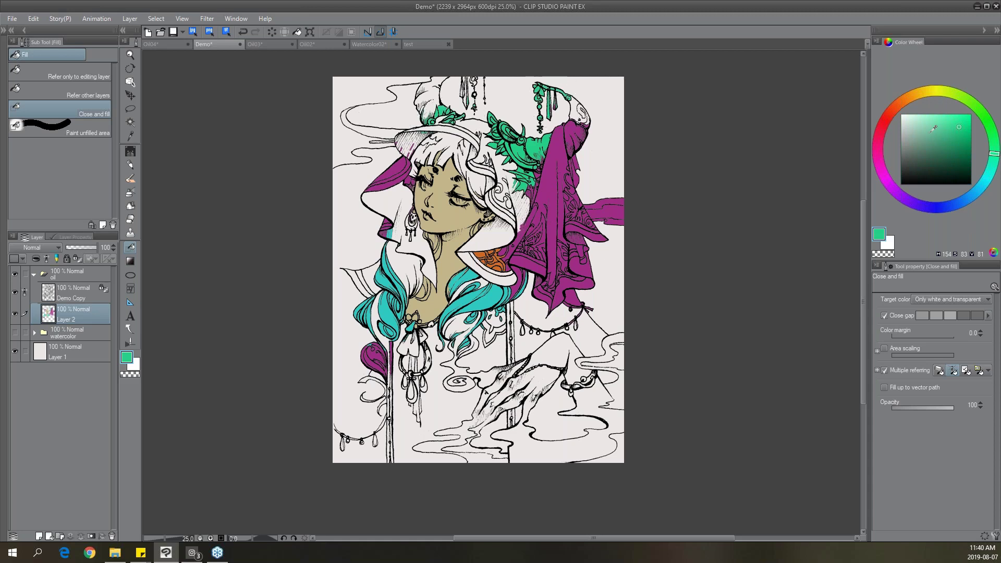
Fill the inner veil beside the face and the cloth behind the braid with mustard yellow.
click(928, 92)
click(945, 132)
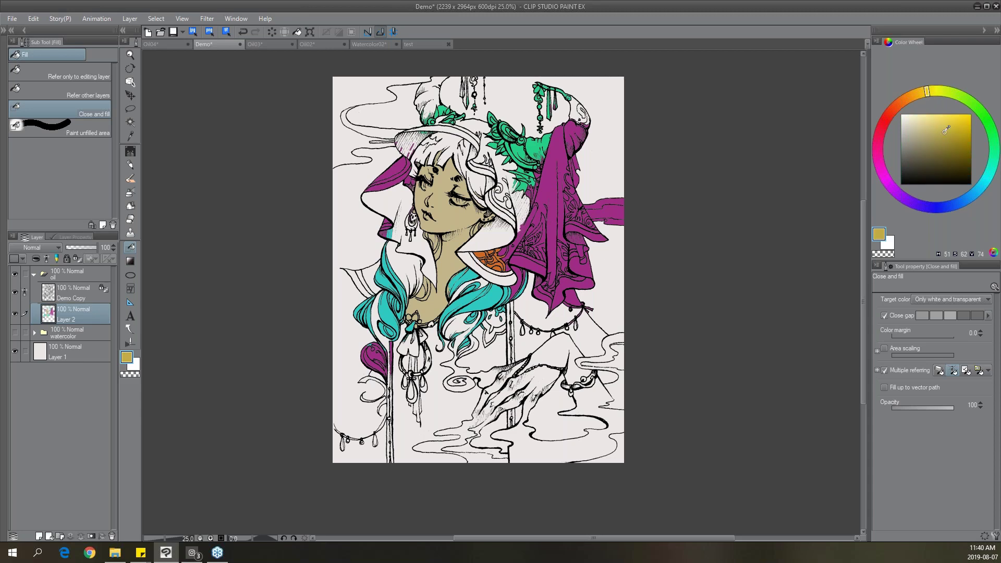
mouse_move(404, 164)
mouse_down()
mouse_move(433, 308)
mouse_move(407, 167)
mouse_up()
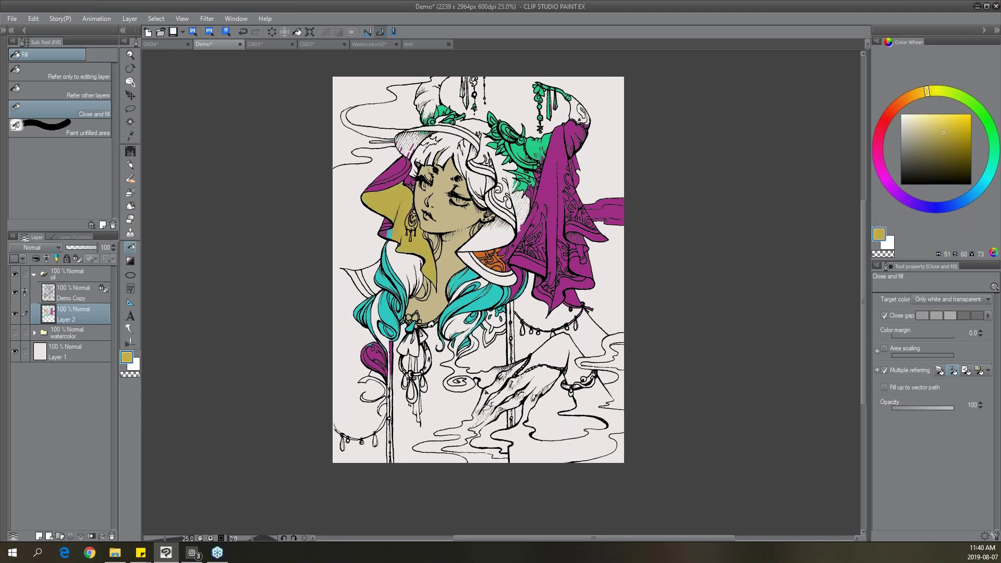
drag(362, 246, 360, 230)
Fill the remaining braid strands and part of the tassel with bright yellow, undoing the fills that spill beyond the braid.
click(968, 123)
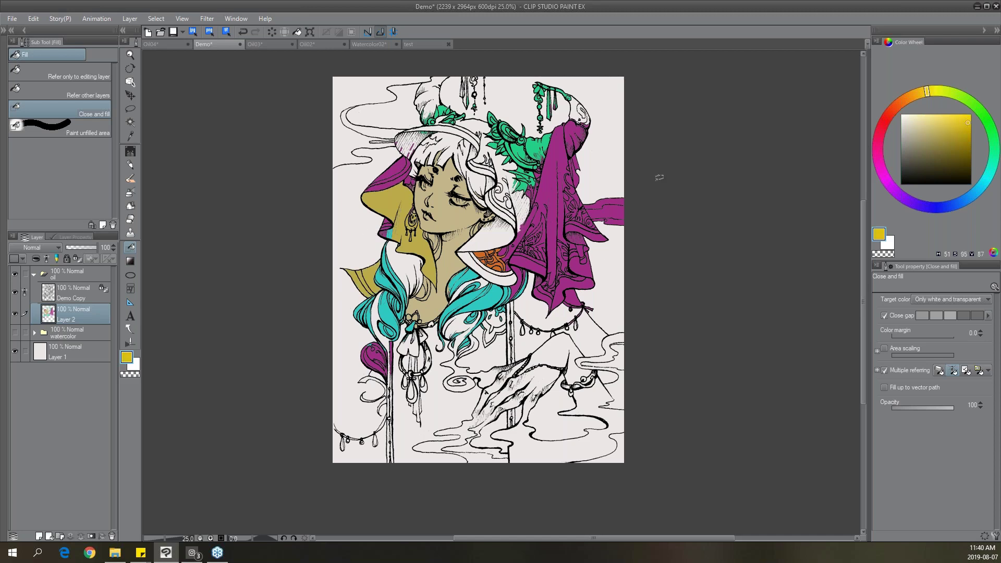
mouse_move(404, 230)
mouse_down()
mouse_move(381, 282)
mouse_move(412, 300)
mouse_up()
mouse_move(364, 335)
mouse_down()
mouse_move(389, 313)
mouse_move(385, 378)
mouse_move(416, 365)
mouse_move(404, 292)
mouse_up()
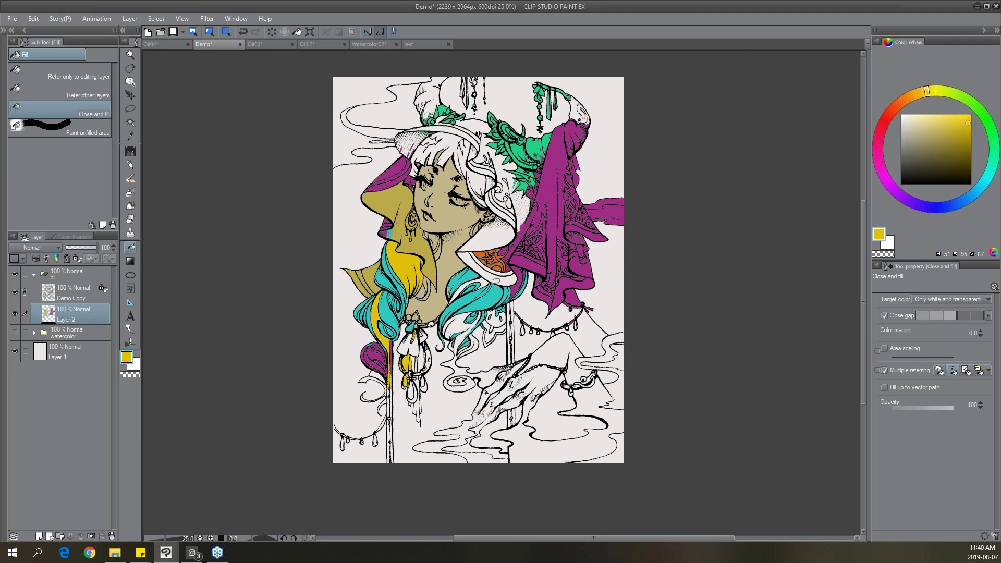
mouse_move(453, 362)
mouse_down()
mouse_move(439, 311)
mouse_move(469, 346)
mouse_up()
mouse_move(506, 294)
mouse_down()
mouse_move(514, 365)
mouse_move(503, 305)
mouse_up()
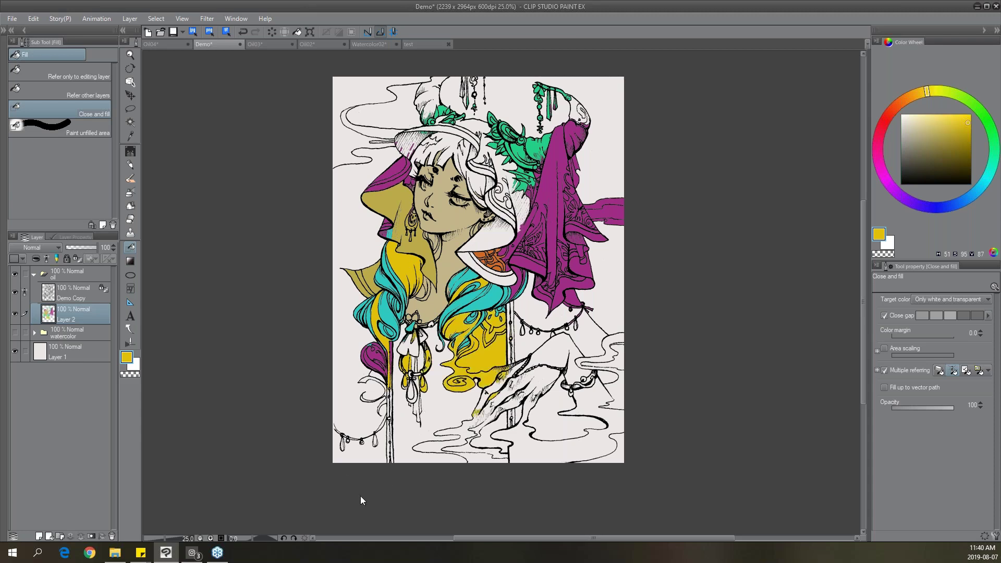
key(ctrl+z)
key(ctrl+z)
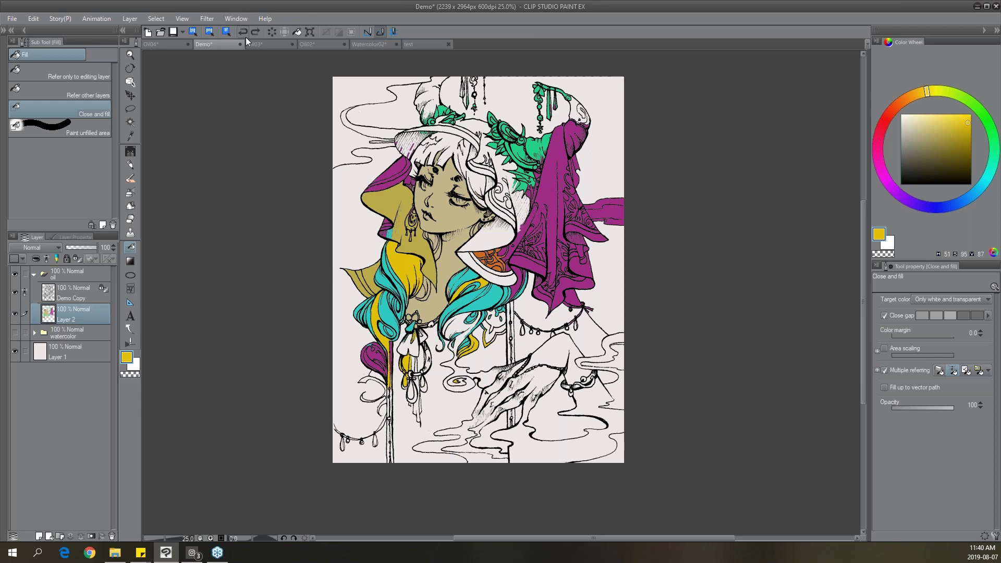
Set Close and fill to target all colors, and fill the neck trim and the right horn's tip with turquoise (H 177, S 76, V 84).
click(957, 299)
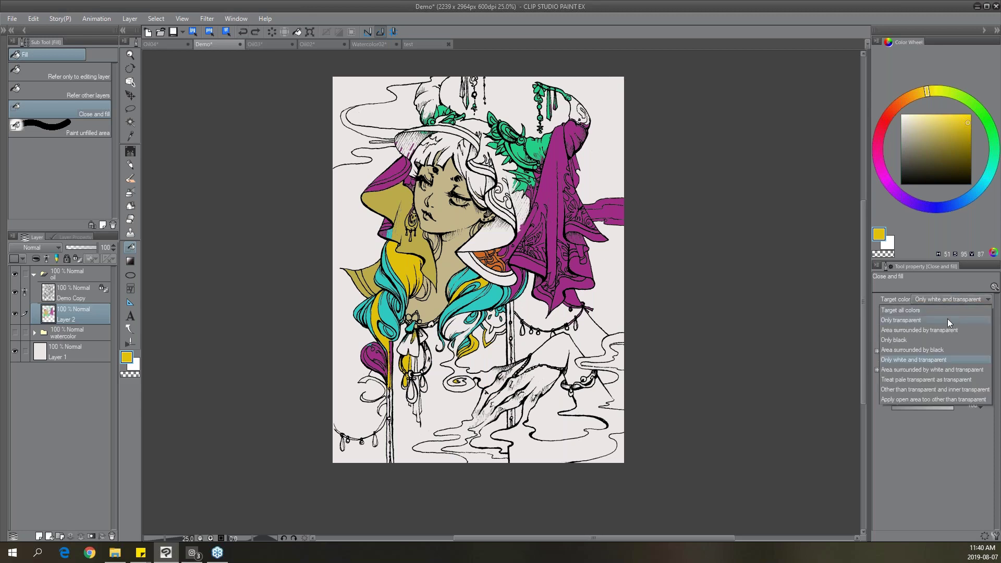
click(910, 311)
click(989, 176)
click(955, 125)
mouse_move(485, 268)
mouse_down()
mouse_move(516, 234)
mouse_move(509, 276)
mouse_up()
mouse_move(593, 127)
mouse_down()
mouse_move(573, 114)
mouse_move(610, 78)
mouse_move(628, 104)
mouse_up()
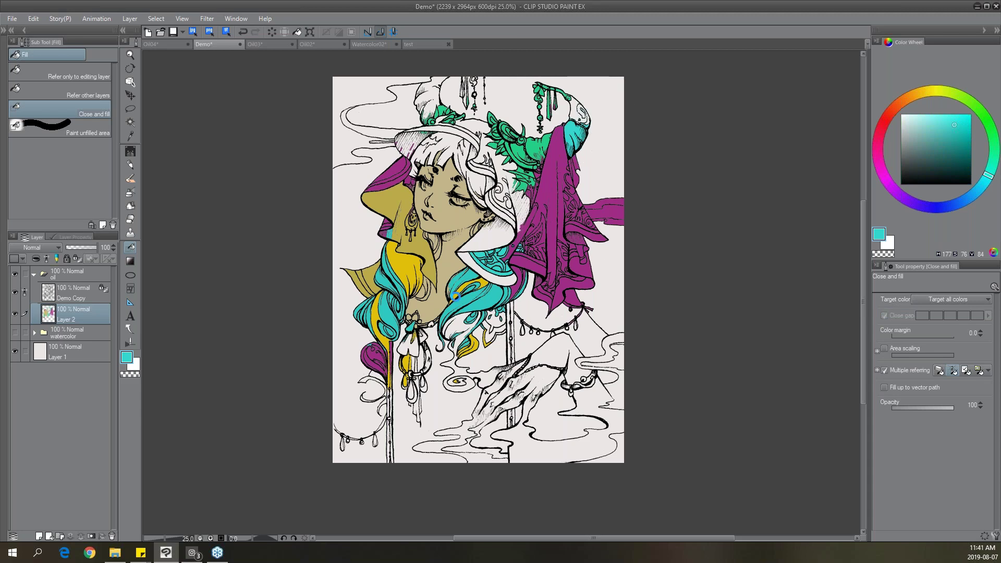
Fill the face, the neck and the pools below the hand with light beige (H 38, S 29, V 87).
key(alt)
drag(928, 93, 914, 94)
click(923, 122)
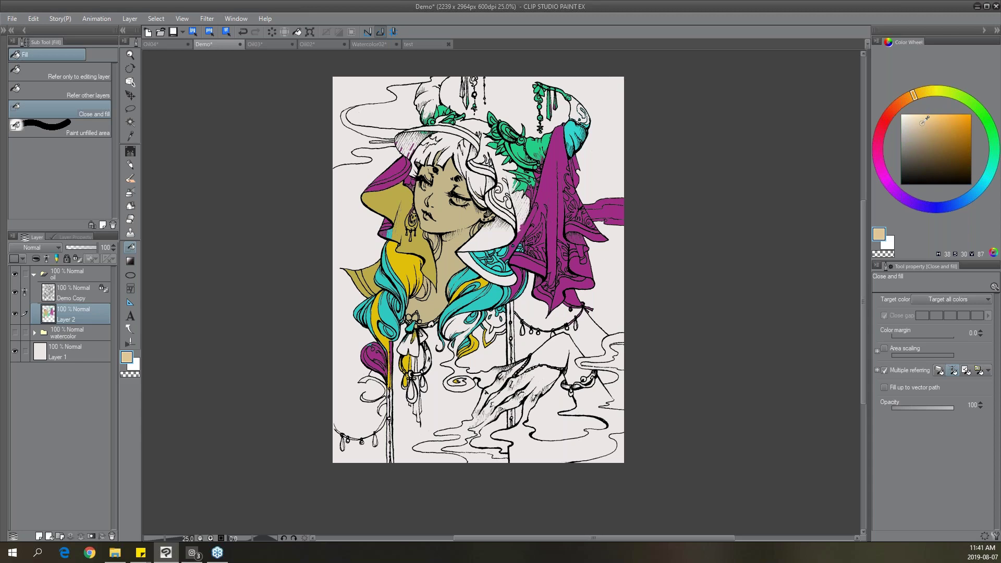
mouse_move(396, 219)
mouse_down()
mouse_move(494, 185)
mouse_move(436, 128)
mouse_up()
mouse_move(584, 327)
mouse_down()
mouse_move(467, 357)
mouse_move(629, 460)
mouse_up()
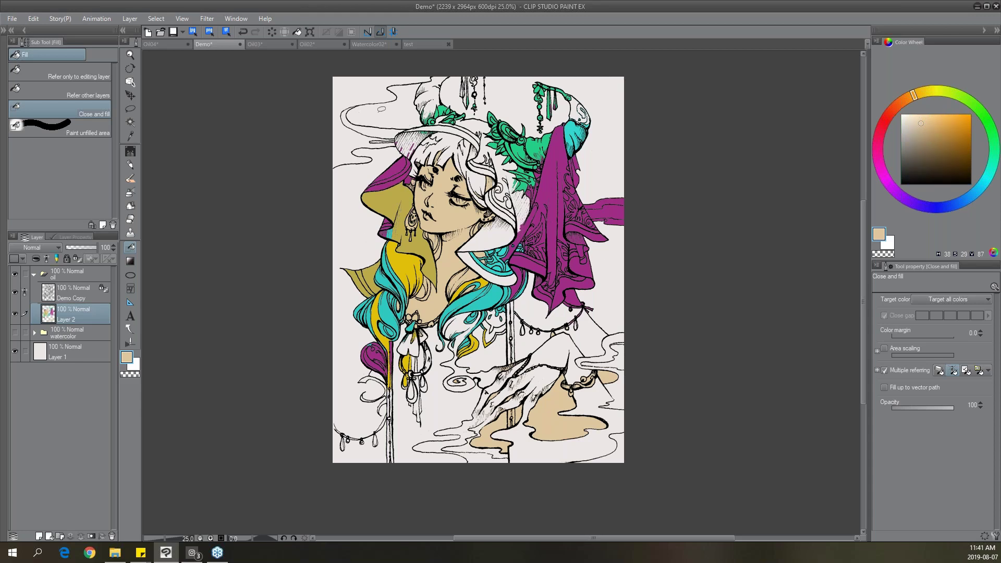
Show the Sub View palette, load the pink macaron color palette image into it and enlarge it.
click(265, 19)
mouse_move(240, 18)
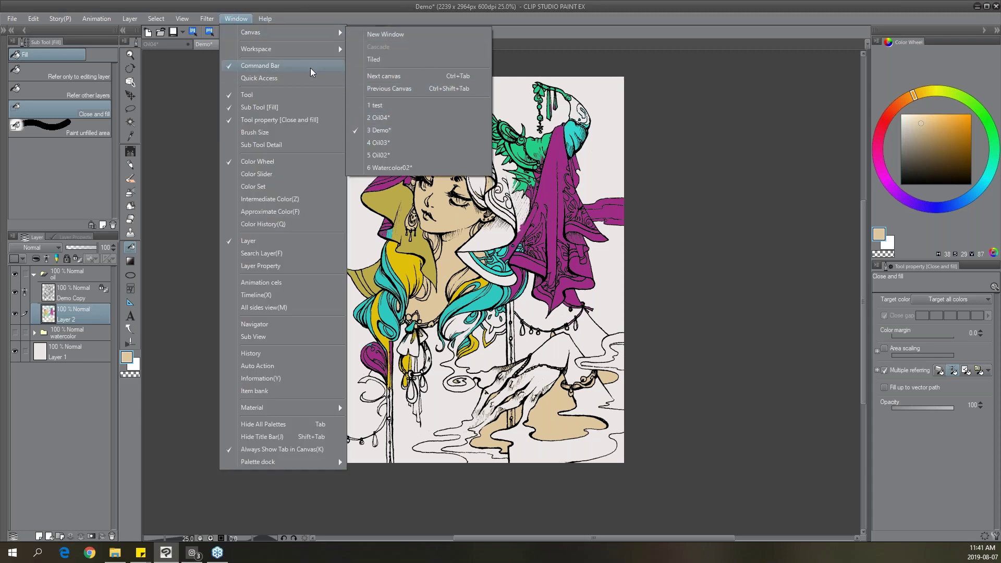
click(293, 338)
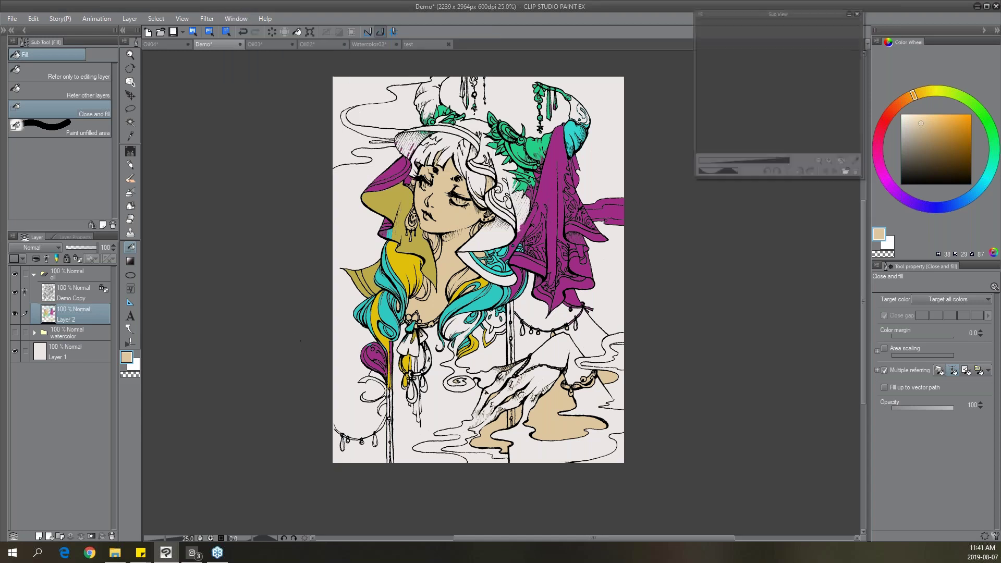
click(845, 172)
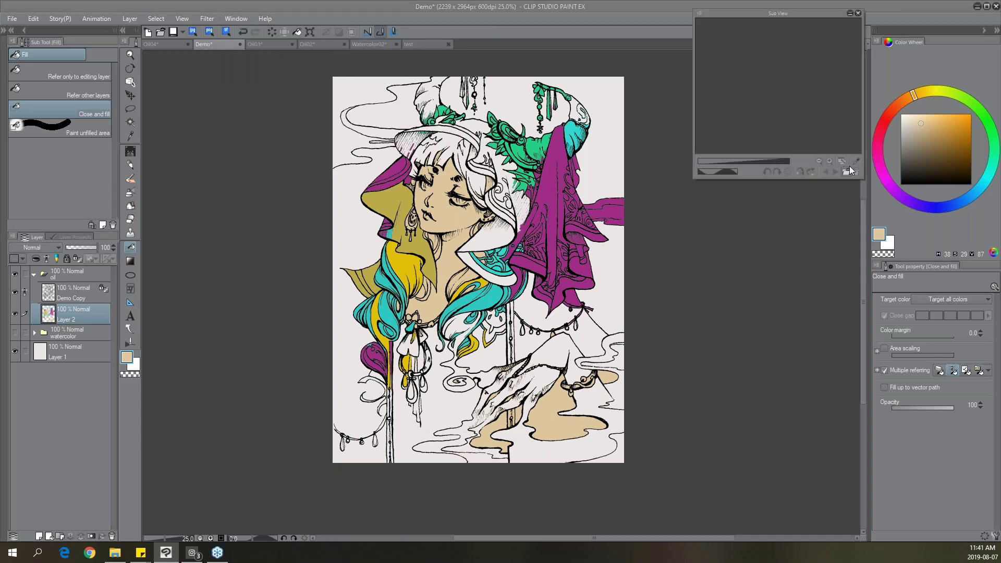
double_click(361, 180)
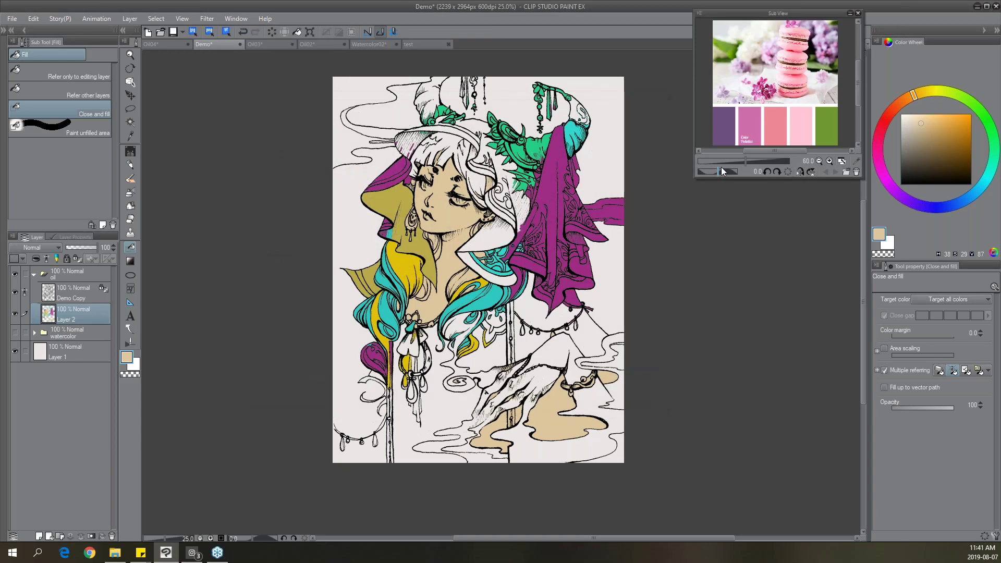
drag(693, 180, 670, 210)
Sample the dark purple swatch from the reference image and fill the tassel ornament hanging below the neck with it.
key(z)
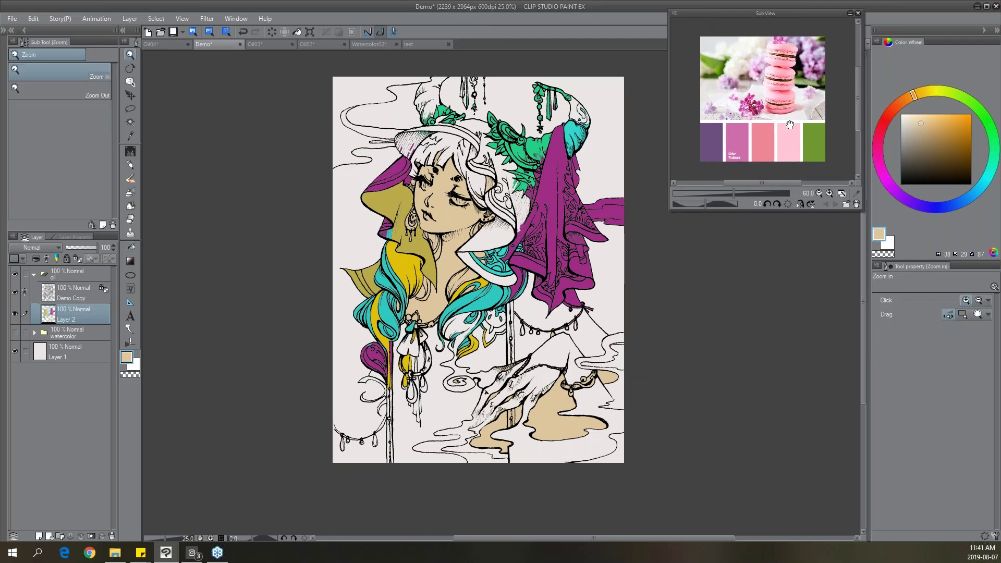
click(755, 277)
drag(756, 277, 678, 282)
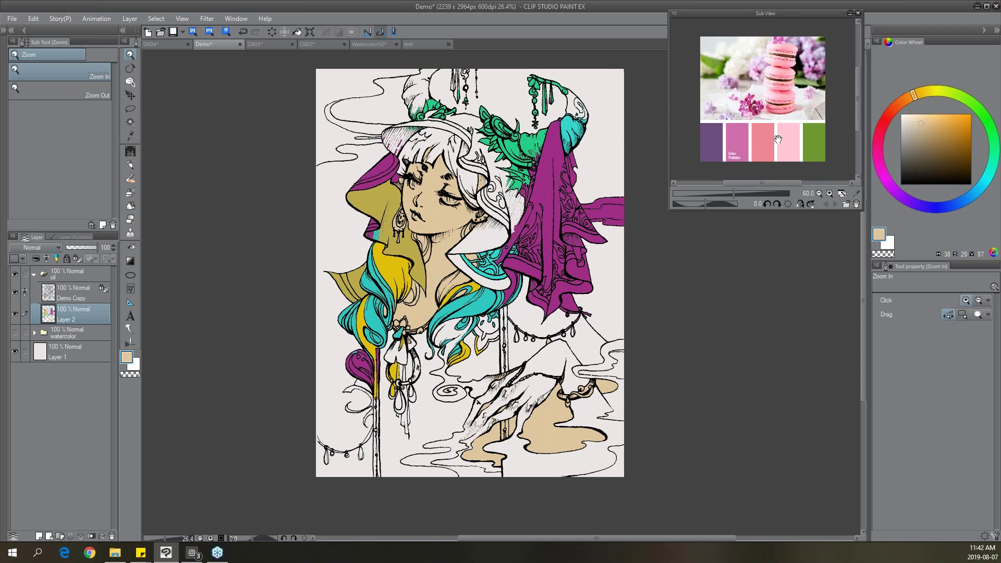
key(alt)
key(i)
key(Escape)
key(Escape)
key(i)
click(716, 142)
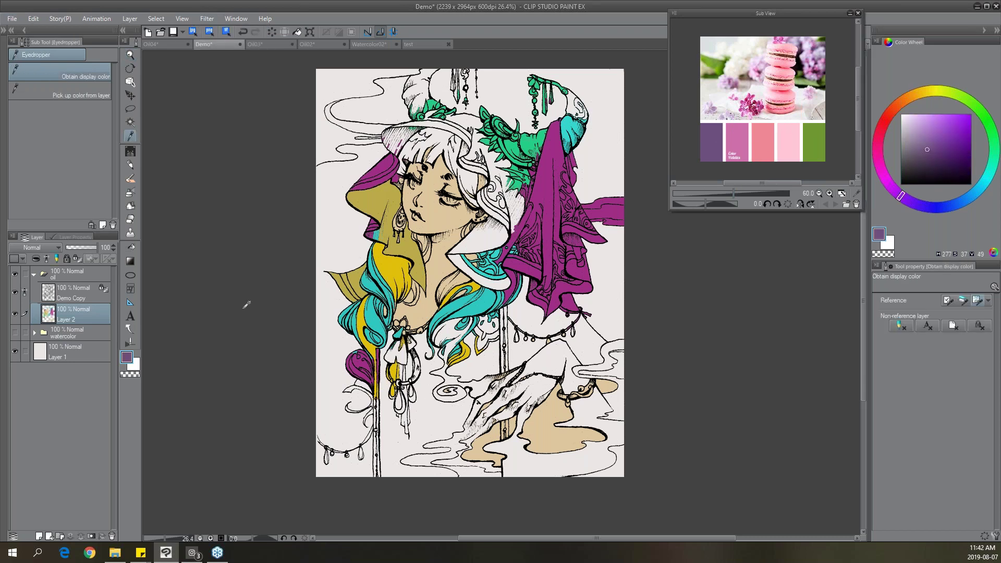
click(131, 247)
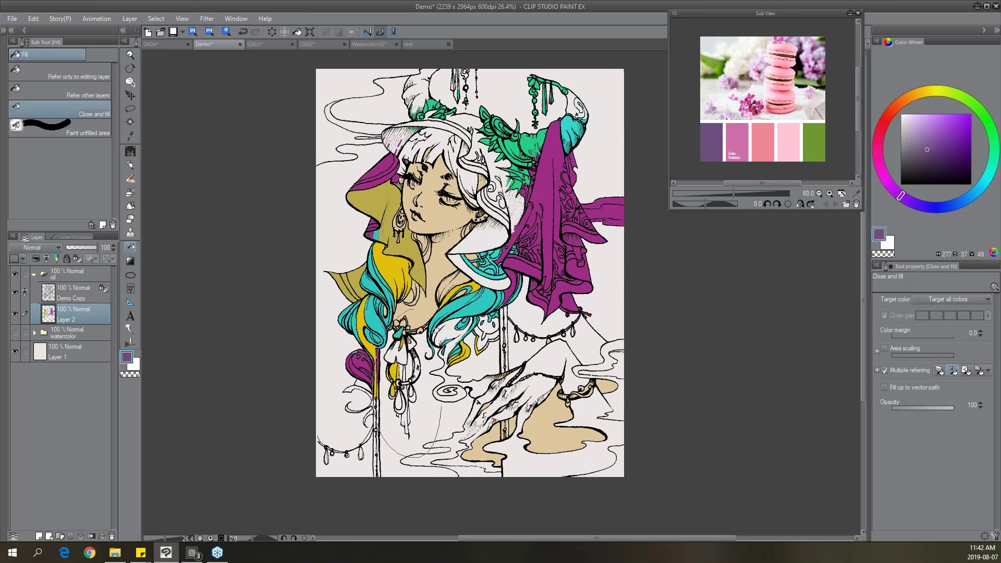
drag(436, 445, 433, 450)
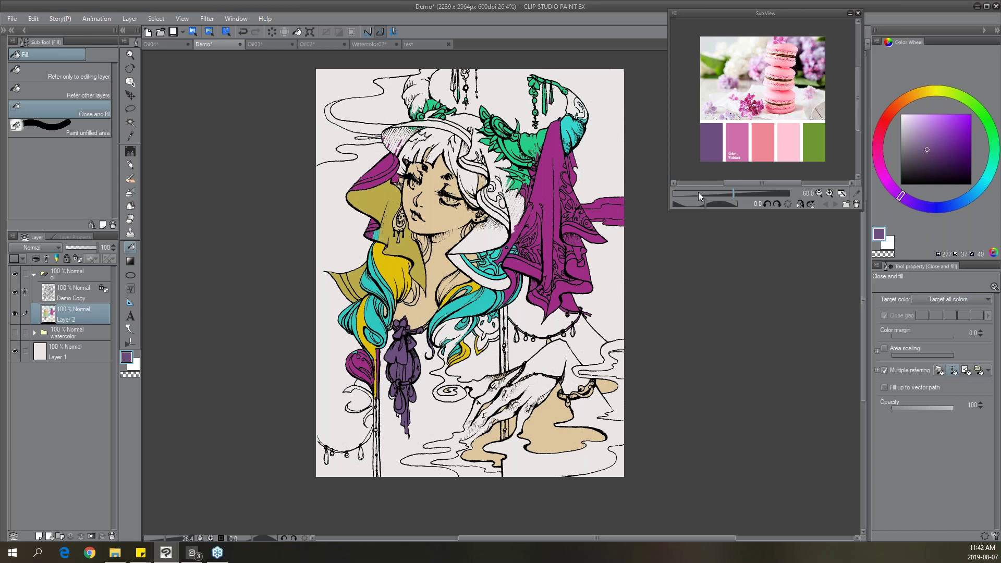
Sample the salmon pink swatch, fill the hair and hat flowers with it, and close the reference image view.
click(763, 139)
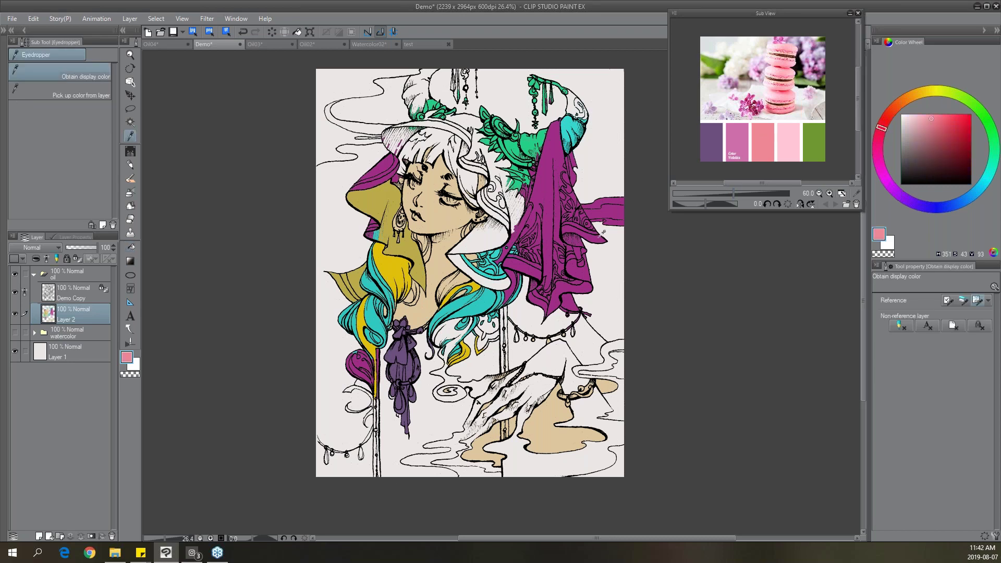
click(130, 248)
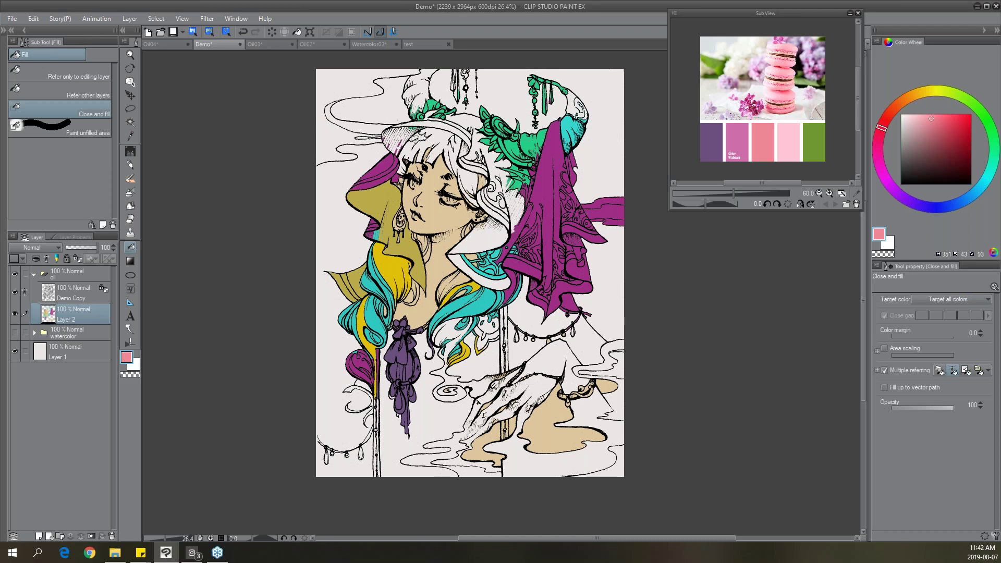
drag(397, 122, 469, 211)
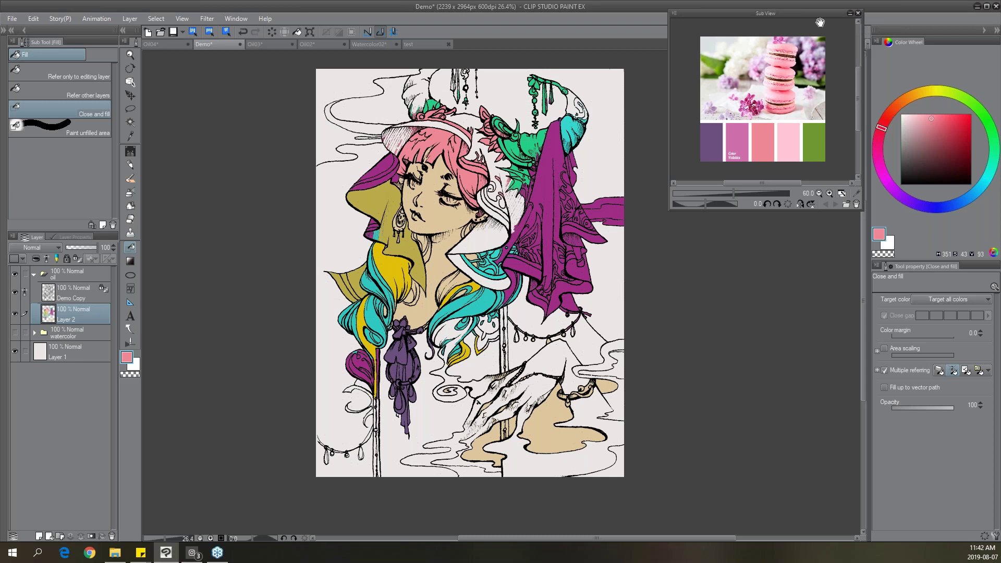
click(858, 13)
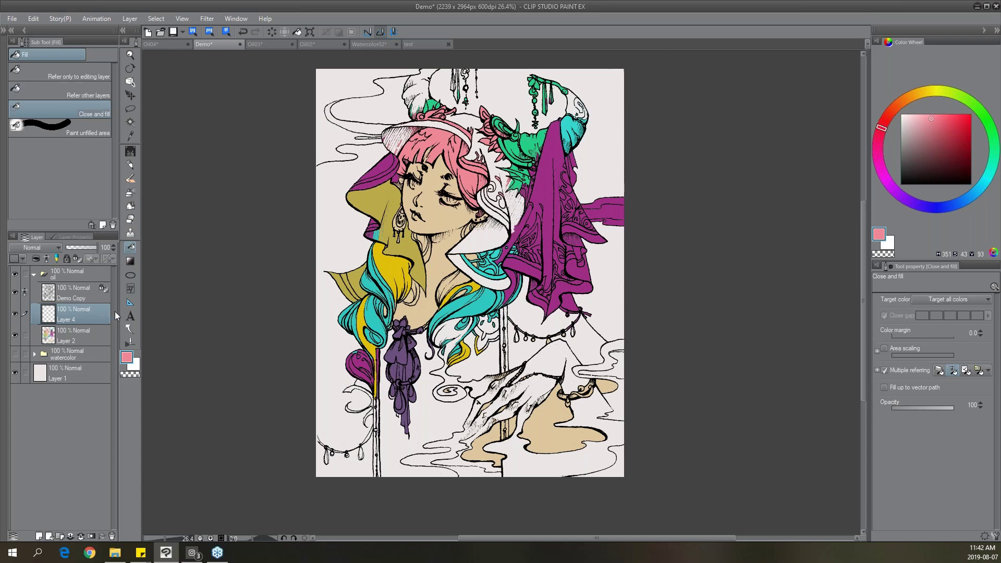
On a new layer above the flat colors, scatter turquoise-and-pink strokes over both sides of the background and the hair using OWBJitter at size 600.
click(131, 154)
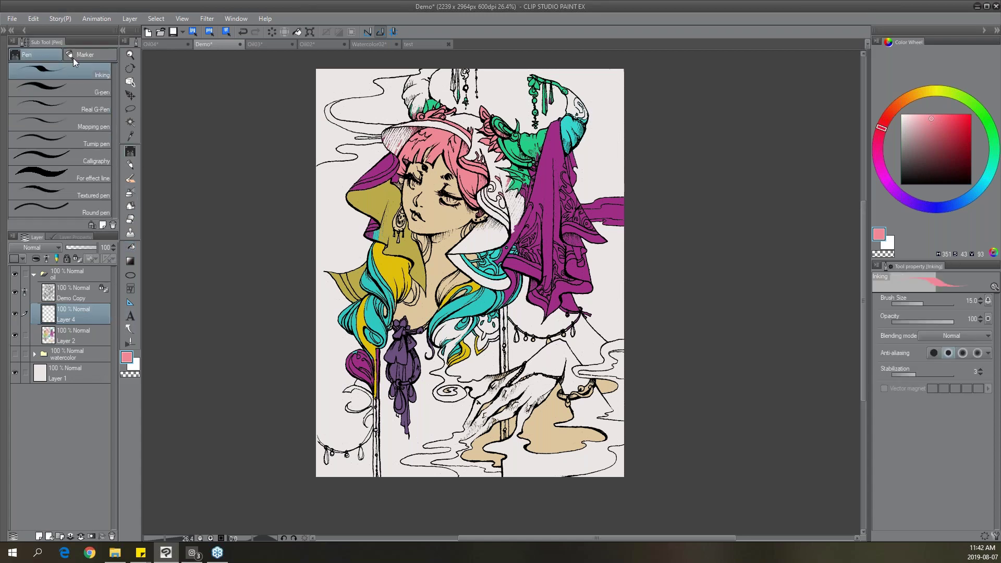
key(b)
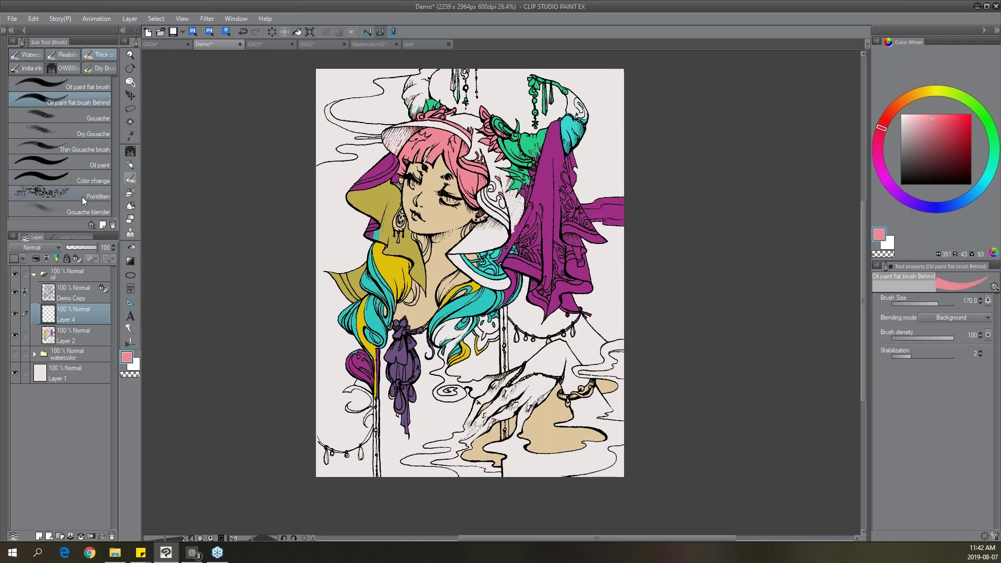
click(63, 68)
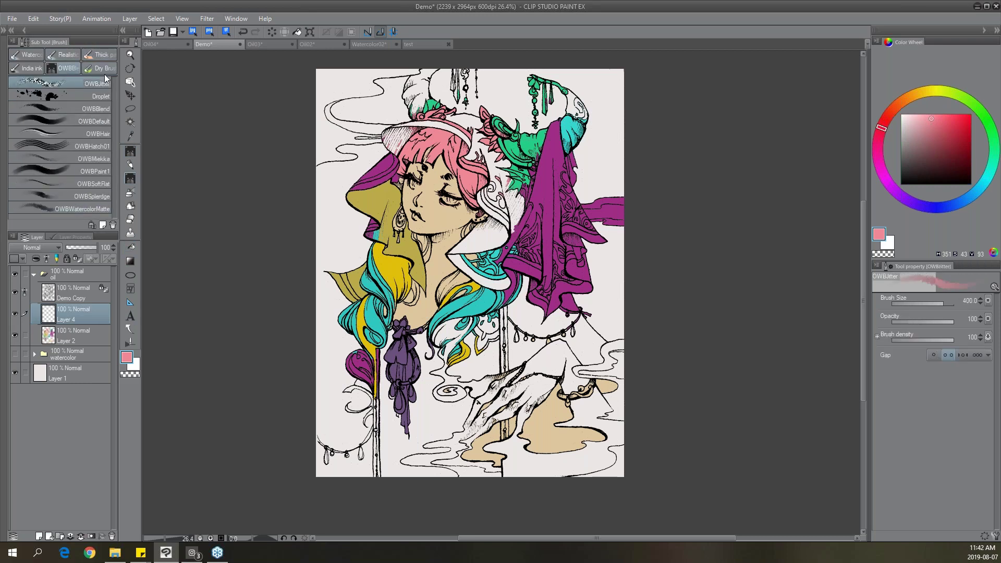
double_click(135, 366)
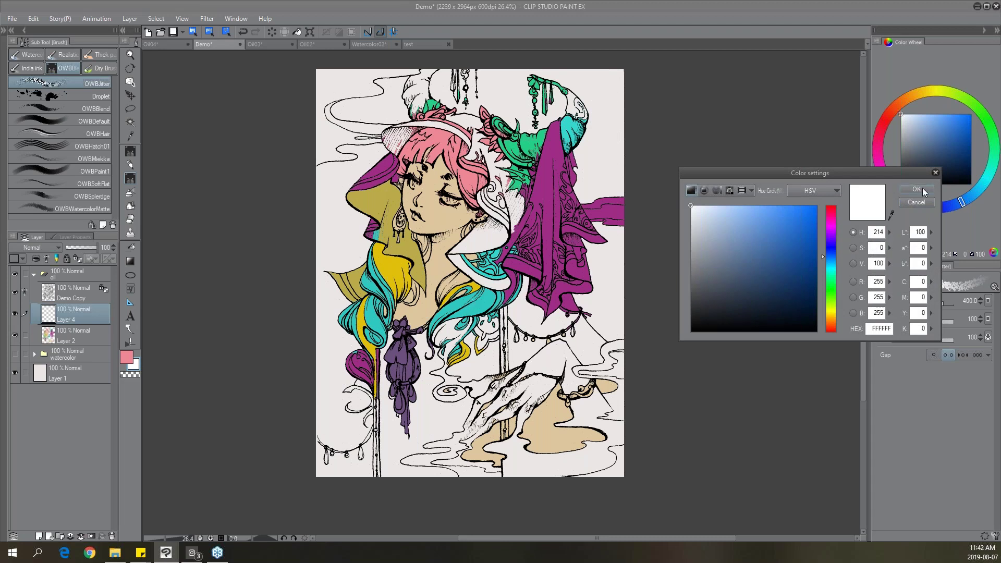
click(916, 202)
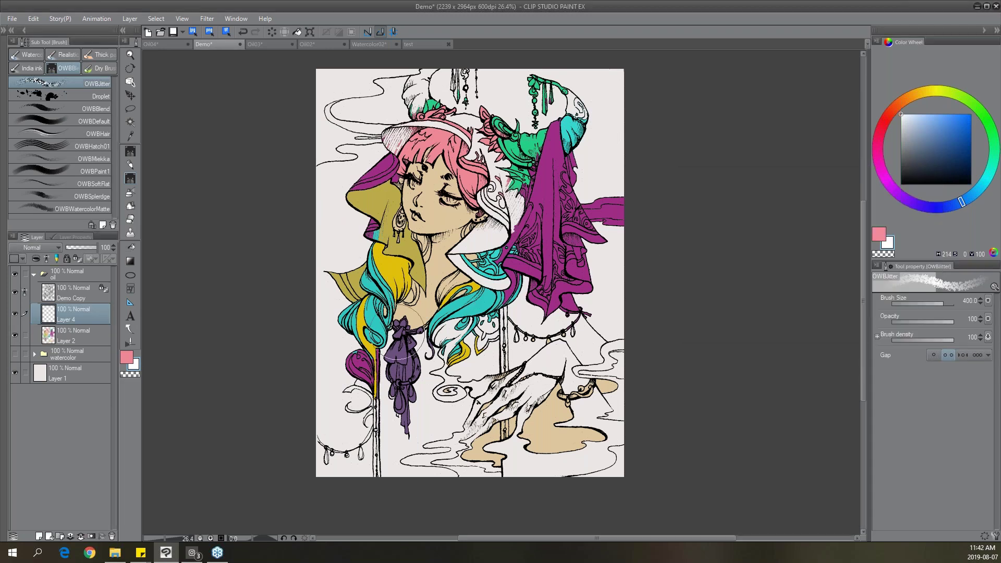
key(x)
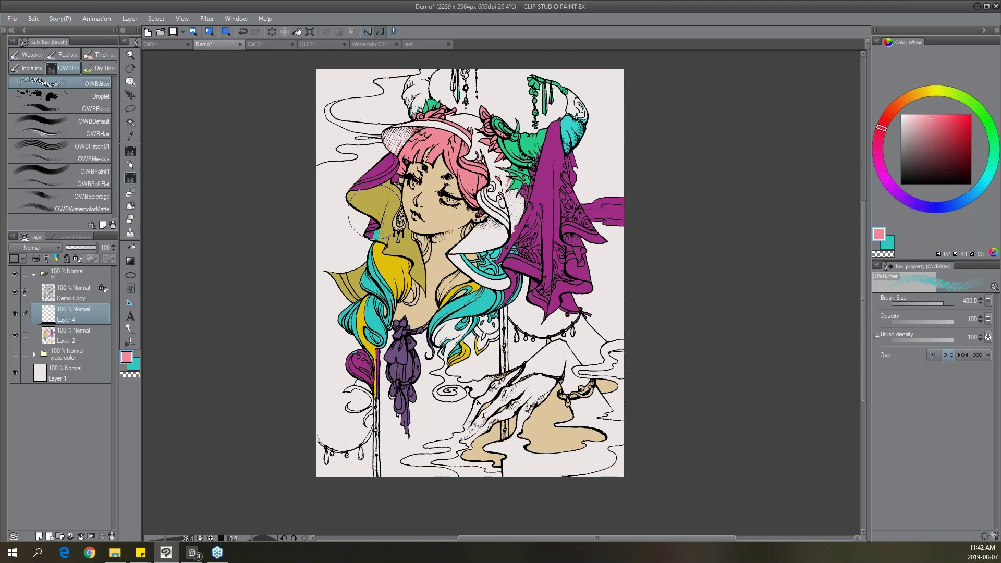
mouse_move(386, 231)
mouse_down()
mouse_move(375, 175)
mouse_move(332, 161)
mouse_move(334, 149)
mouse_move(313, 224)
mouse_up()
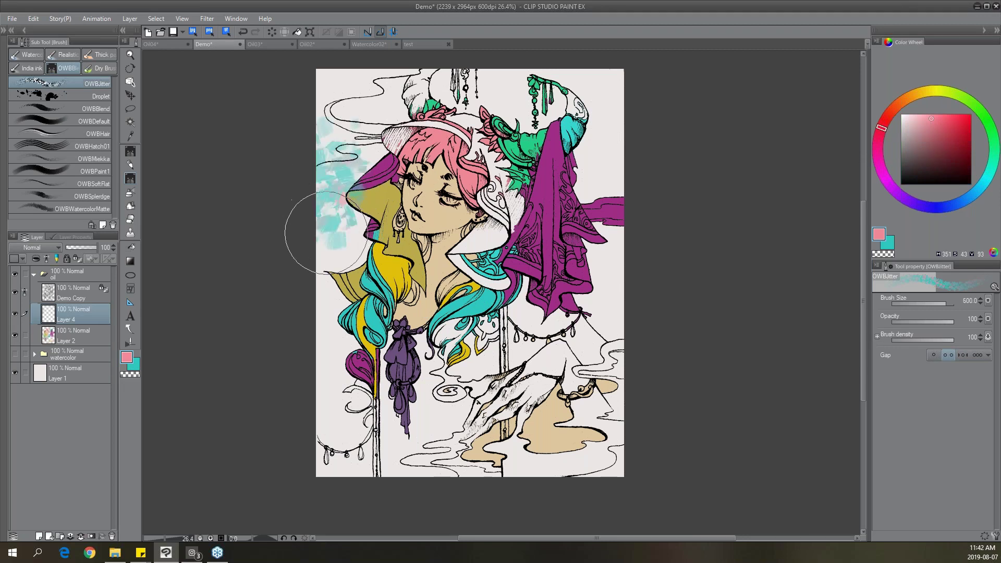
key(bracketright)
mouse_move(417, 122)
mouse_down()
mouse_move(469, 122)
mouse_move(500, 86)
mouse_up()
key(ctrl+z)
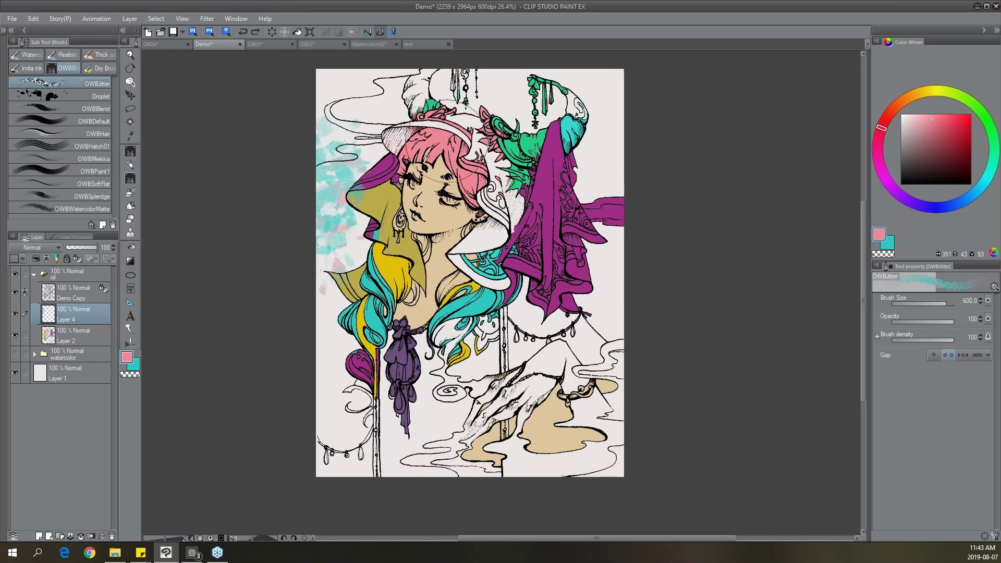
mouse_move(480, 313)
mouse_down()
mouse_move(543, 345)
mouse_move(626, 324)
mouse_move(637, 284)
mouse_move(614, 342)
mouse_move(633, 226)
mouse_move(633, 157)
mouse_move(621, 172)
mouse_move(619, 141)
mouse_up()
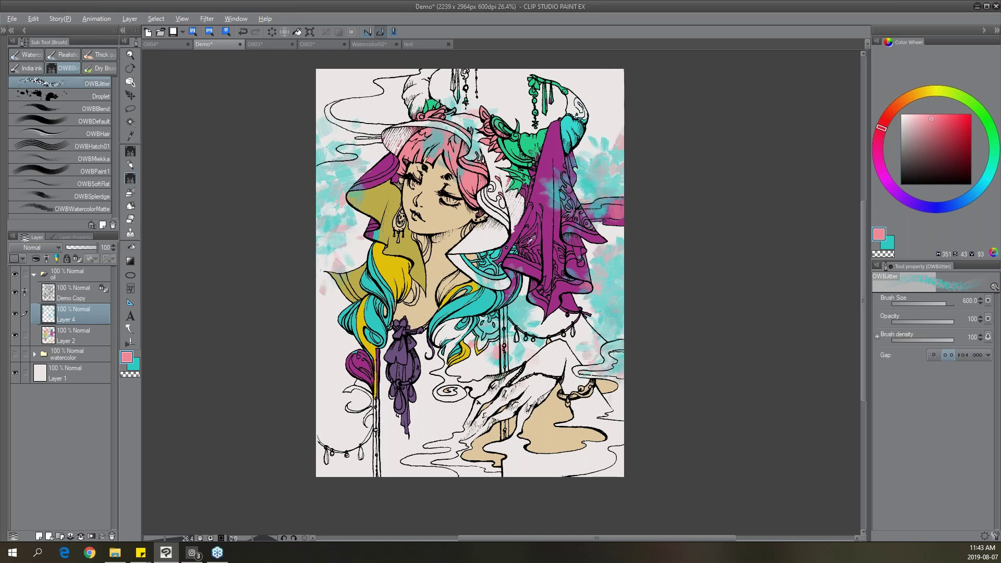
Sample purple from the hanging cloth as the main color and scatter turquoise-and-purple strokes around the lower left braid.
alt+click(530, 242)
mouse_move(360, 321)
mouse_down()
mouse_move(334, 360)
mouse_move(345, 386)
mouse_move(366, 397)
mouse_up()
Set the horn's green as the sub color and scatter green-and-purple strokes along the top, right edge and bottom, and over the veil and neck.
click(134, 365)
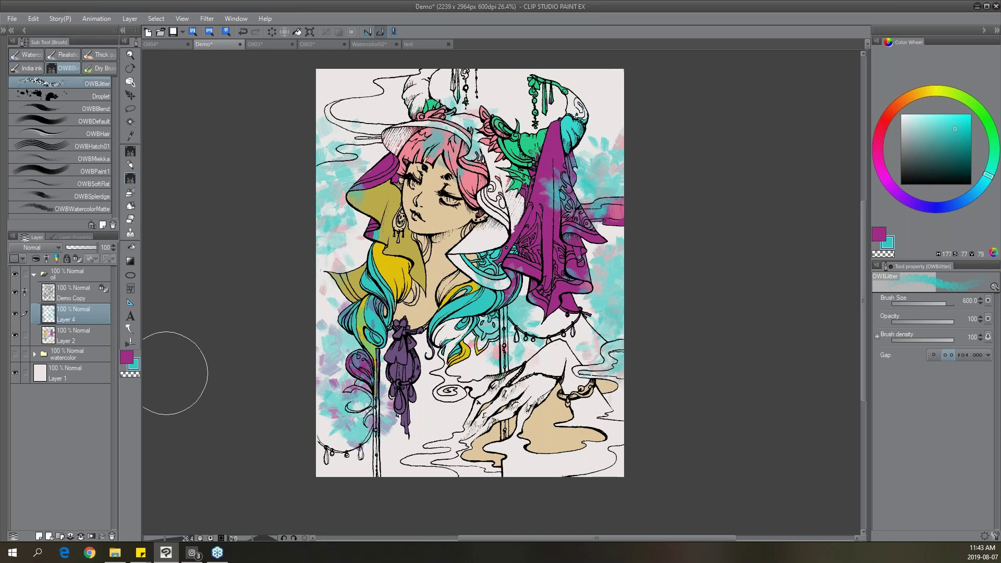
alt+click(519, 145)
click(129, 359)
mouse_move(509, 120)
mouse_down()
mouse_move(514, 102)
mouse_move(431, 90)
mouse_move(360, 99)
mouse_move(321, 87)
mouse_up()
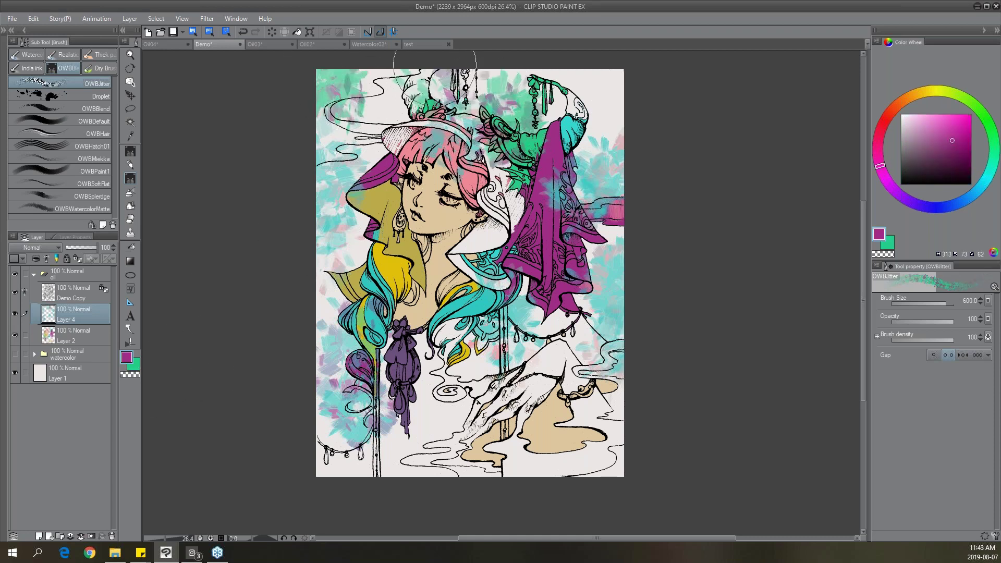
drag(637, 111, 652, 173)
mouse_move(551, 404)
mouse_down()
mouse_move(517, 467)
mouse_move(440, 478)
mouse_move(435, 487)
mouse_move(619, 482)
mouse_up()
mouse_move(355, 214)
mouse_down()
mouse_move(449, 292)
mouse_move(469, 208)
mouse_move(496, 198)
mouse_move(427, 251)
mouse_move(448, 209)
mouse_up()
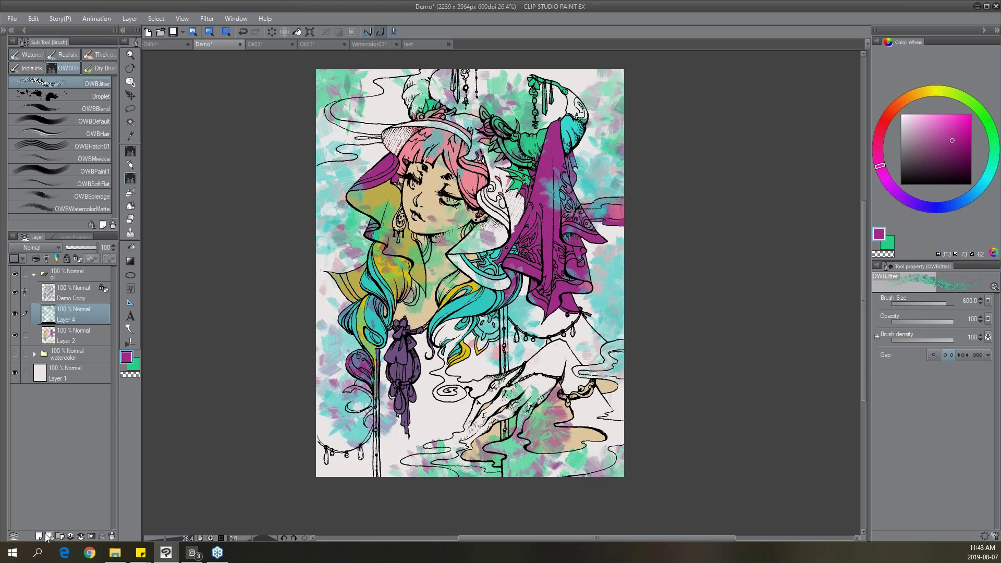
Add a new layer above the scattered strokes and set its blending mode to Multiply.
click(42, 529)
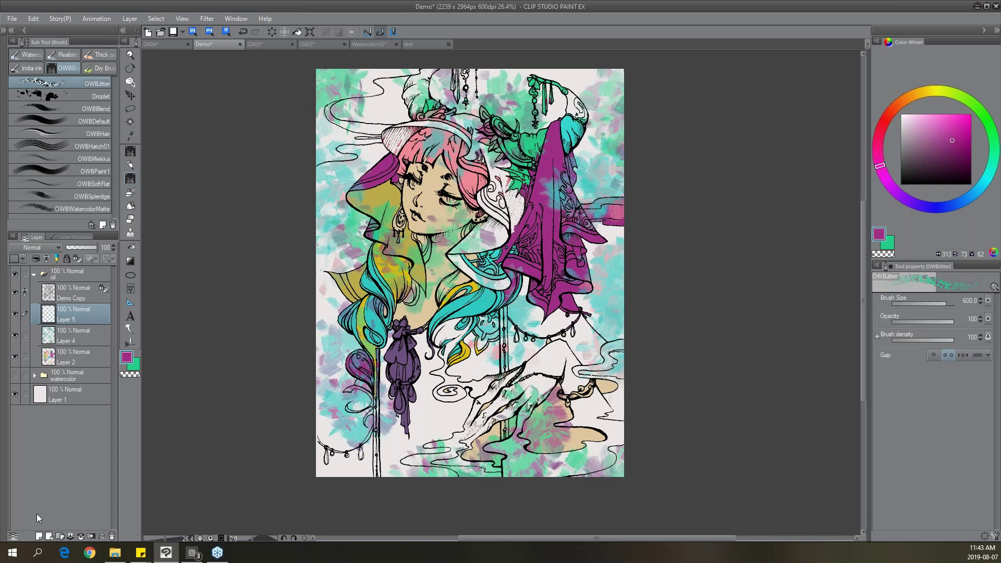
click(52, 247)
click(42, 278)
Lasso-fill cast shadows over the hair, upper face, cheek and neck in muted mauve (H 313, S 22, V 69), undoing the last misplaced shape.
key(m)
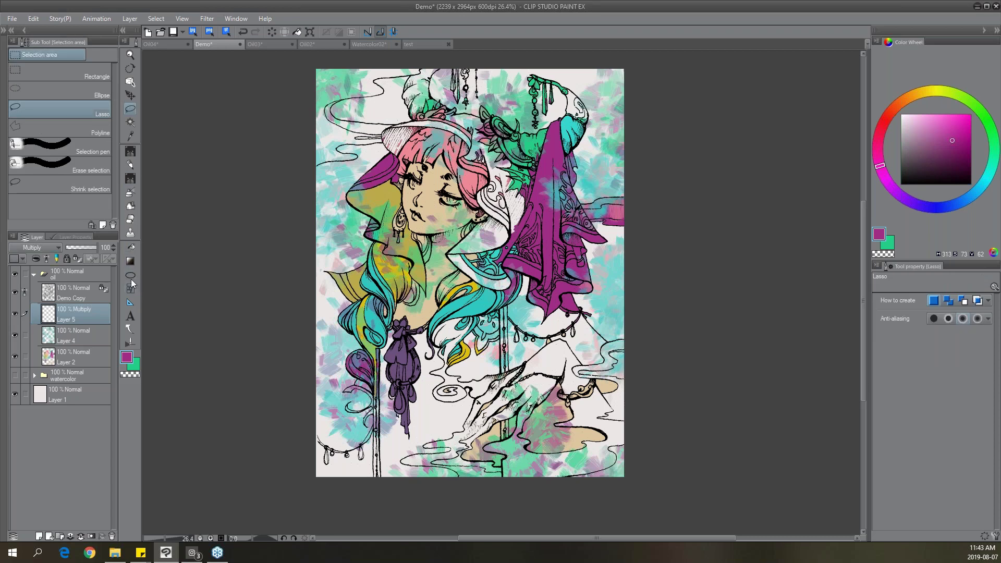
click(131, 276)
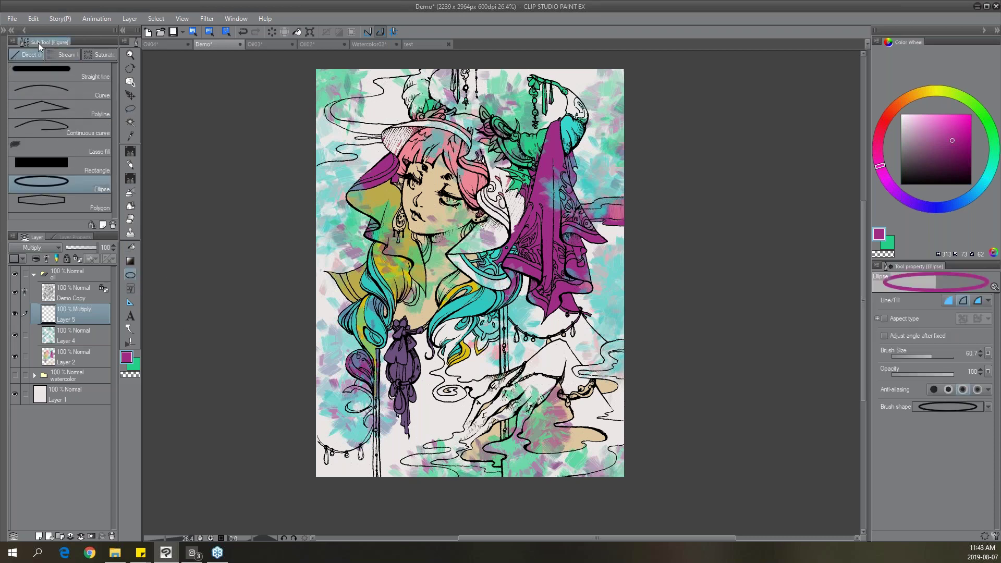
click(99, 153)
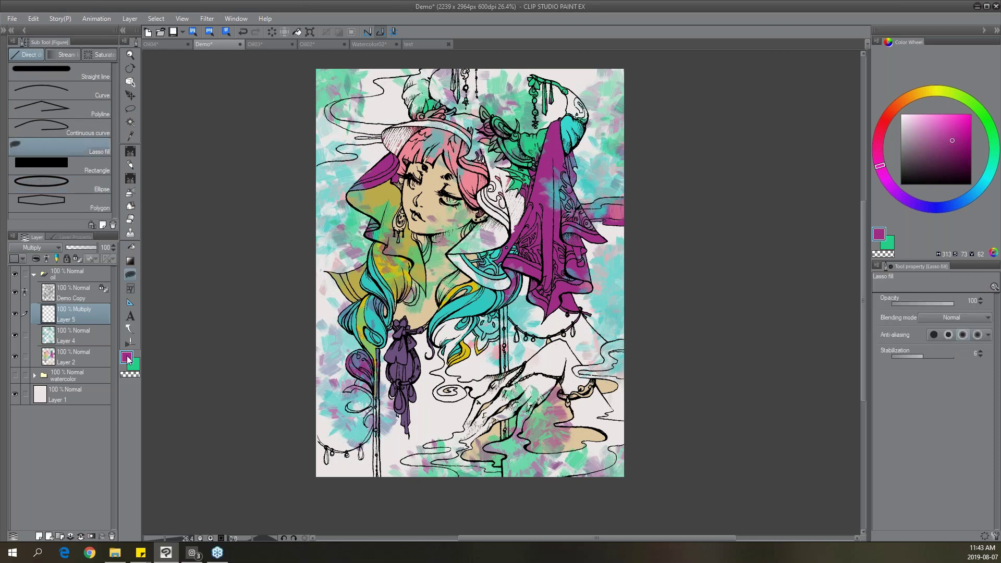
click(127, 359)
click(719, 242)
click(917, 191)
mouse_move(407, 197)
mouse_down()
mouse_move(420, 118)
mouse_move(493, 172)
mouse_move(386, 195)
mouse_up()
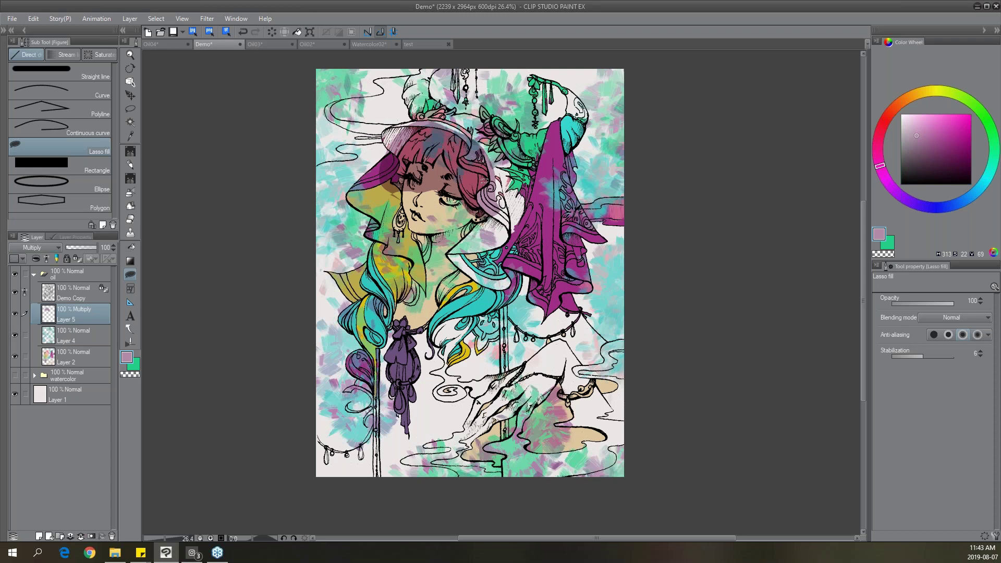
mouse_move(455, 204)
mouse_down()
mouse_move(424, 227)
mouse_move(482, 206)
mouse_move(462, 198)
mouse_move(485, 219)
mouse_move(454, 201)
mouse_up()
key(ctrl+z)
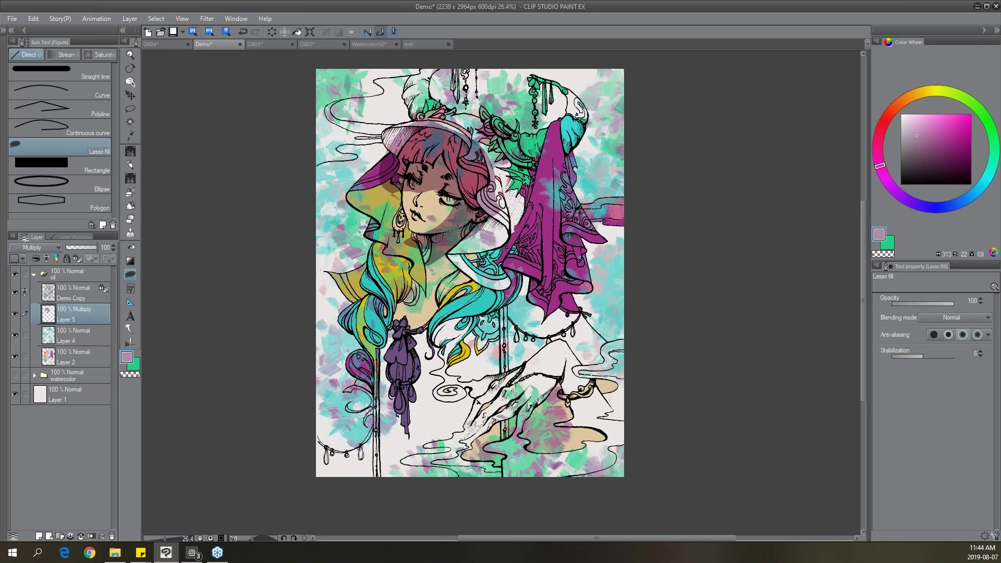
Lasso-fill shadows over the horn and hanging cloth in mauve, deepening the cloth's lower folds with dark purple (H 313, S 62, V 43).
mouse_move(578, 94)
mouse_down()
mouse_move(572, 149)
mouse_move(505, 153)
mouse_up()
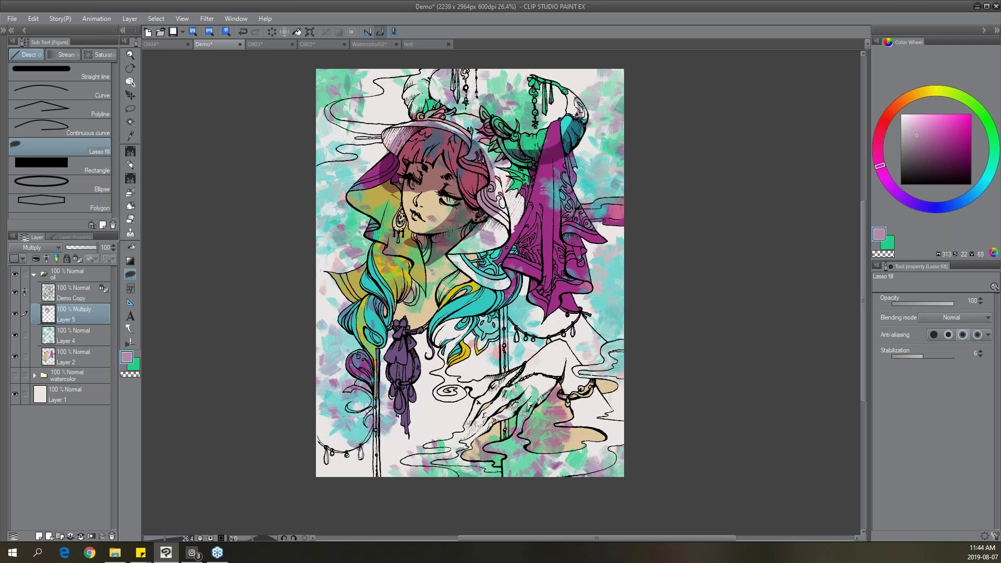
drag(545, 314, 554, 156)
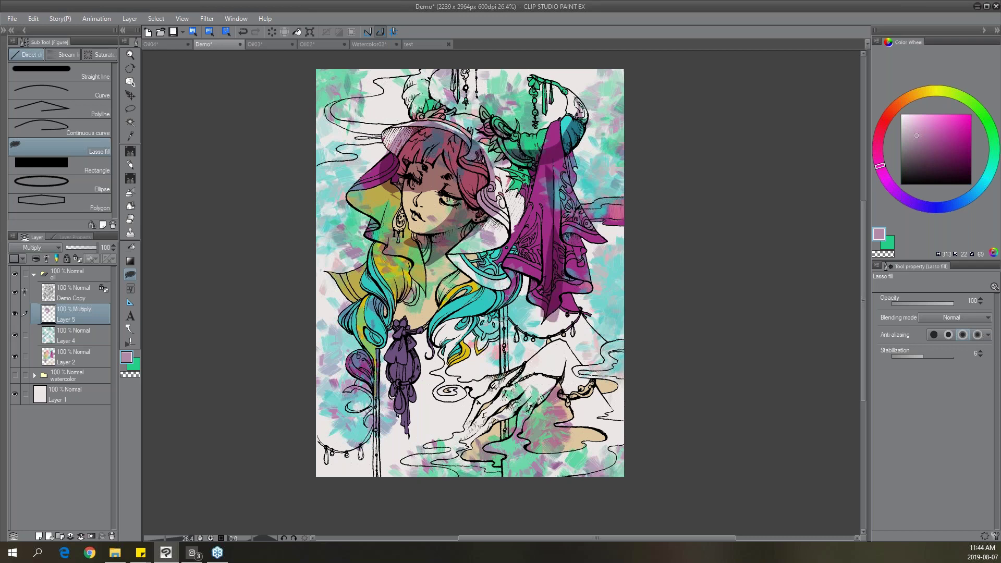
click(944, 154)
mouse_move(558, 156)
mouse_down()
mouse_move(565, 311)
mouse_move(588, 294)
mouse_move(587, 245)
mouse_move(570, 238)
mouse_move(558, 154)
mouse_up()
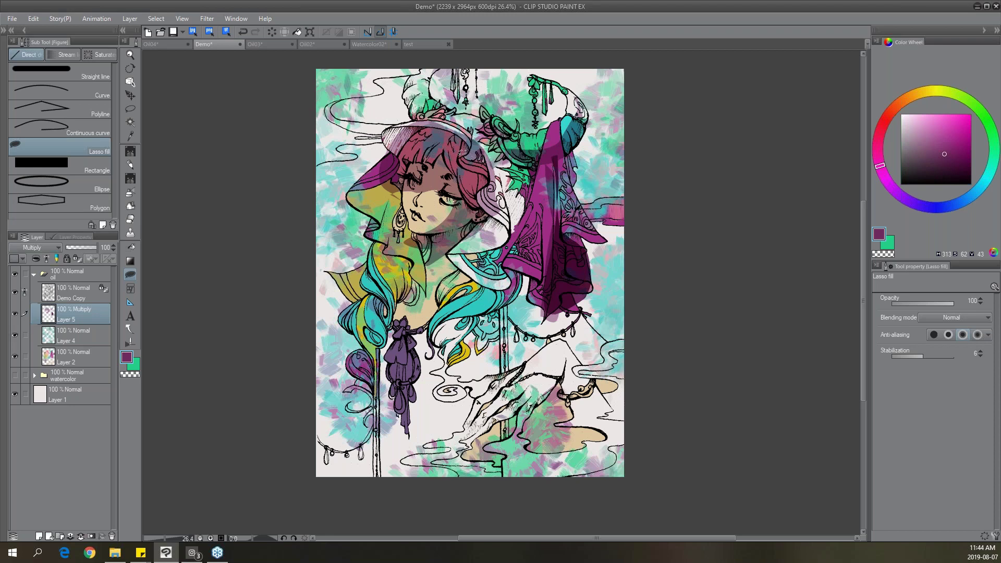
Lasso-fill dark purple shadows inside both sides of the veil and along both braids, undoing the misplaced first shape.
mouse_move(405, 183)
mouse_down()
mouse_move(403, 159)
mouse_move(448, 152)
mouse_move(410, 166)
mouse_up()
key(ctrl+z)
mouse_move(446, 255)
mouse_down()
mouse_move(477, 249)
mouse_move(510, 224)
mouse_up()
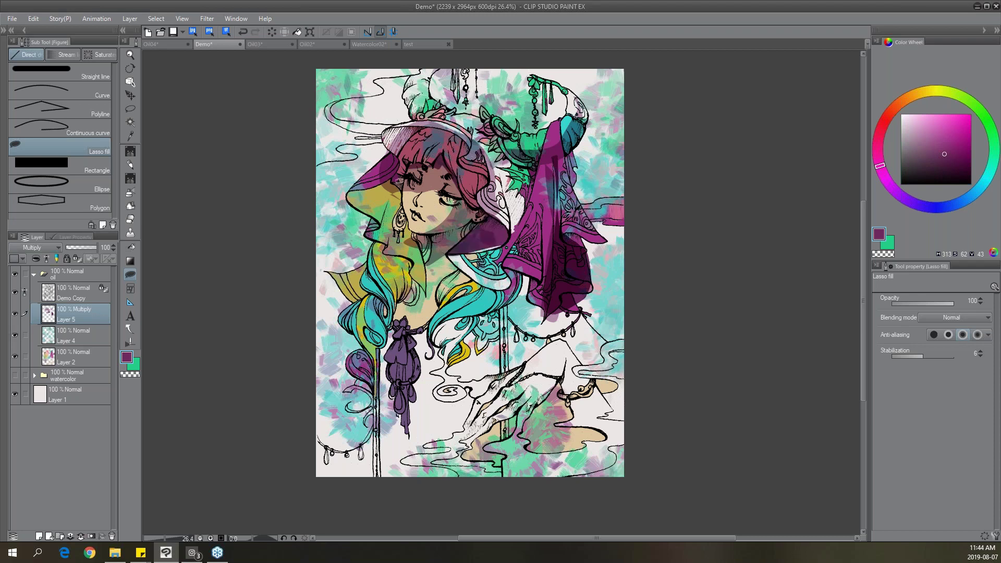
drag(429, 275, 395, 173)
drag(432, 235, 478, 221)
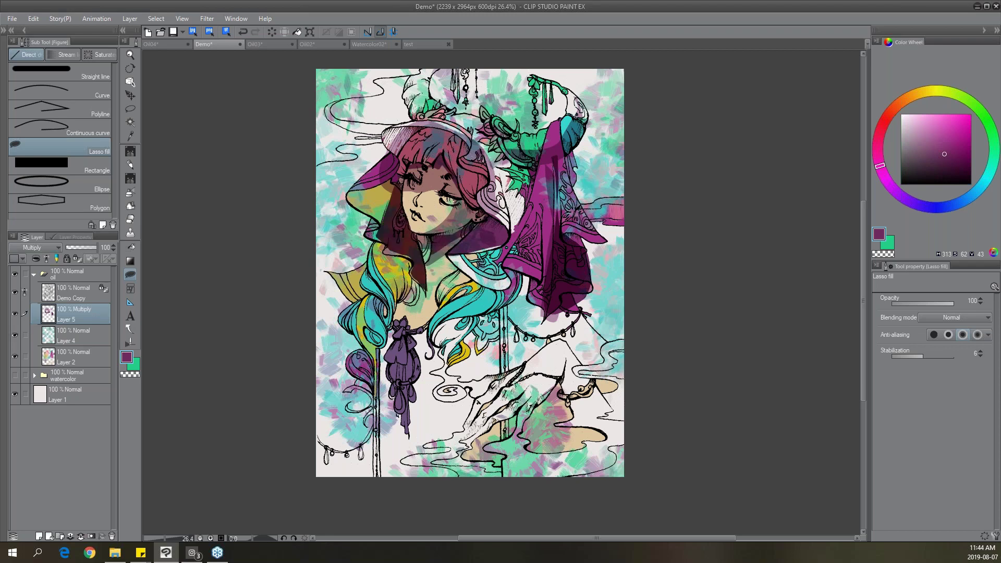
mouse_move(387, 265)
mouse_down()
mouse_move(395, 319)
mouse_move(384, 299)
mouse_move(373, 355)
mouse_move(360, 307)
mouse_up()
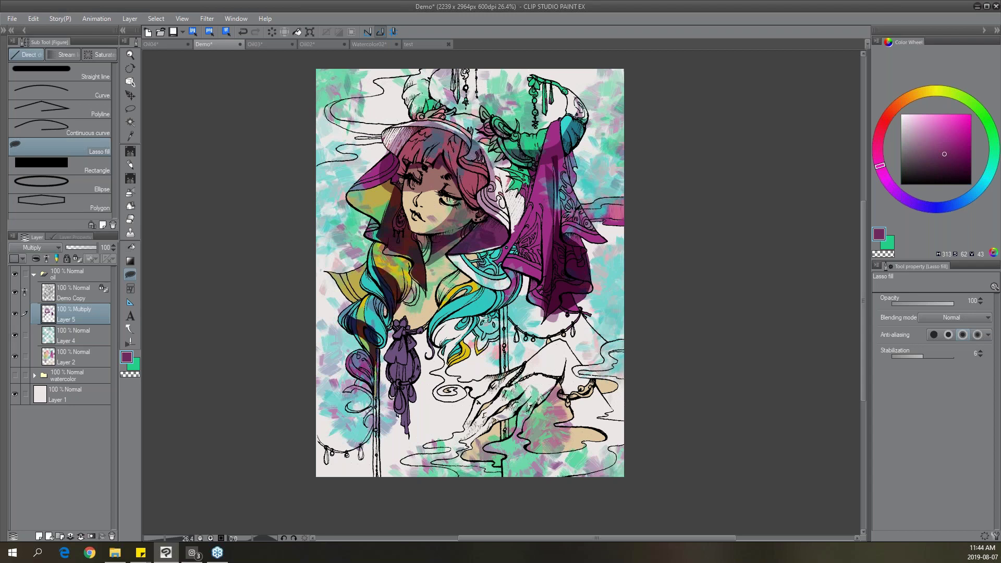
drag(444, 309, 431, 342)
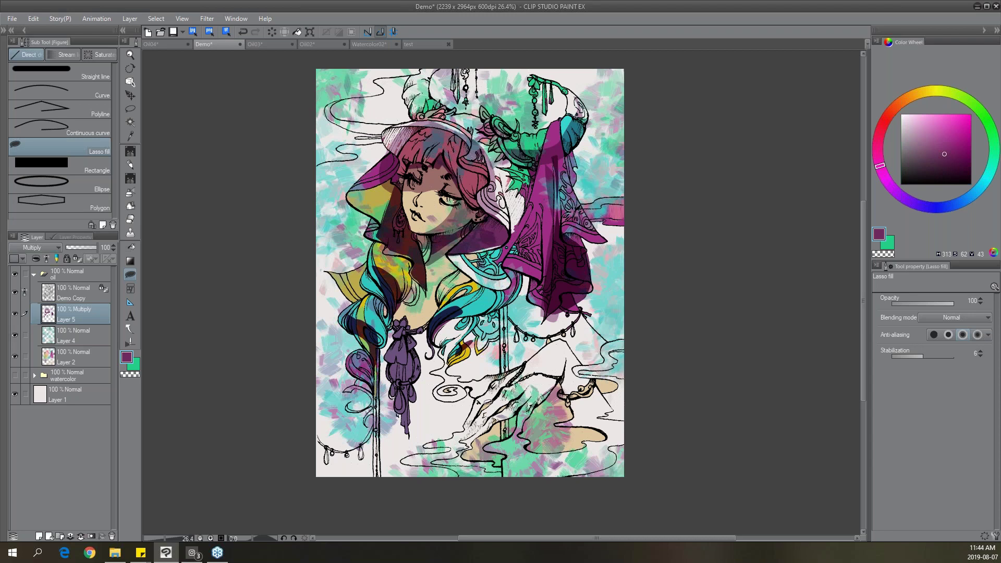
Compare Overlay, Soft light and Multiply blending on the Demo Copy line art layer, and settle on Overlay.
click(83, 295)
click(44, 248)
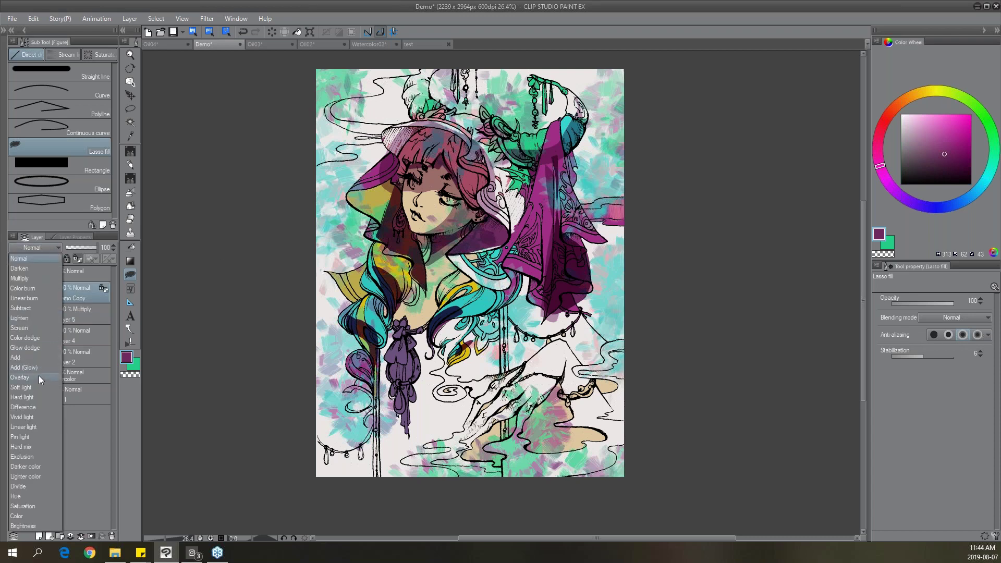
click(39, 377)
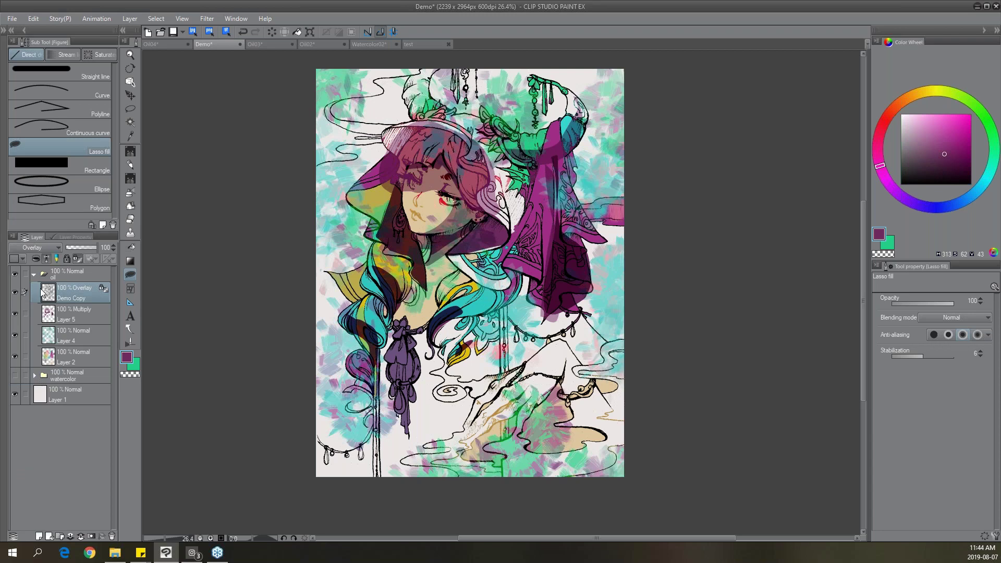
click(37, 248)
click(36, 387)
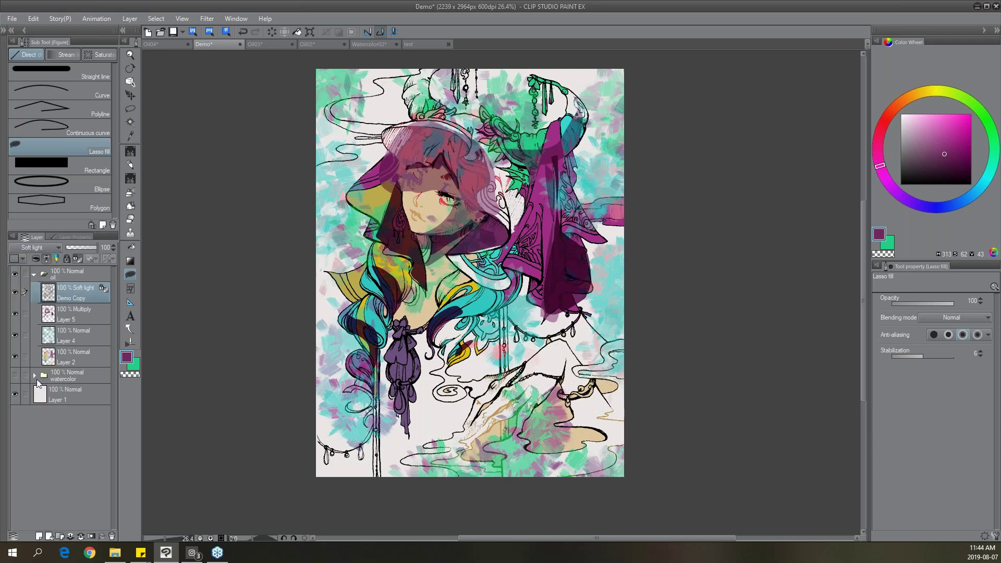
click(46, 249)
click(38, 279)
click(47, 249)
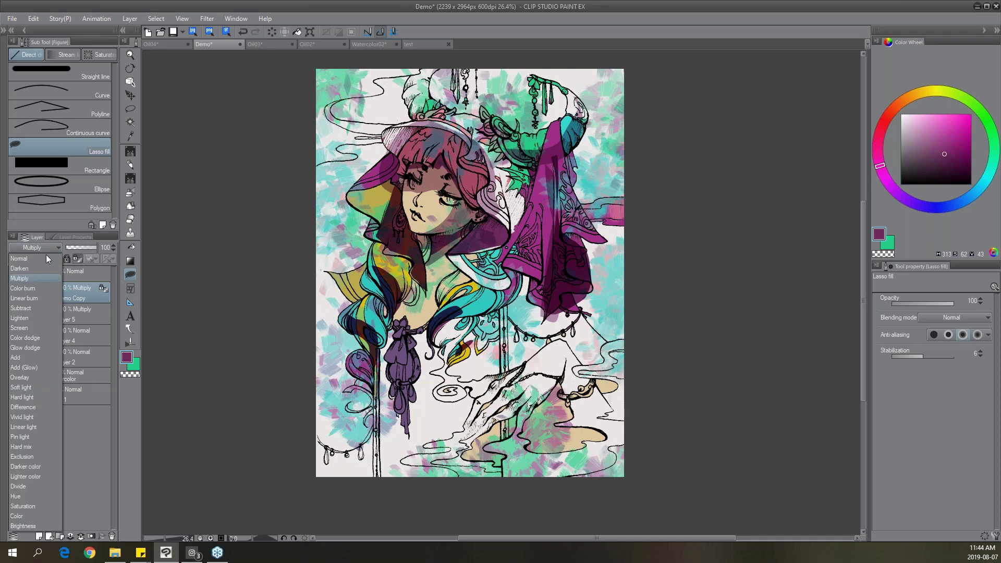
click(39, 377)
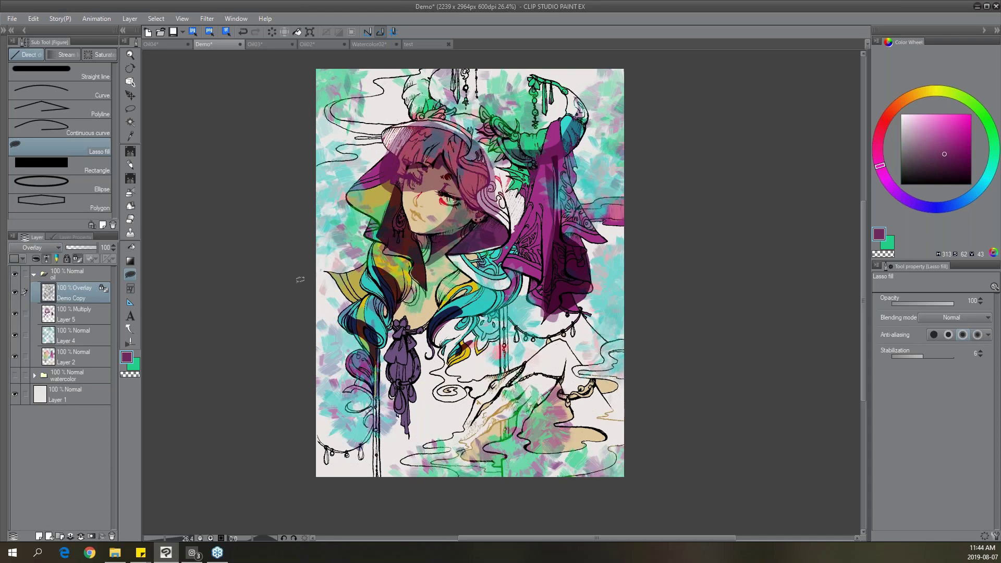
Lock the transparent pixels of the Multiply shadow layer and try the OWBJitter brush at size 120 in mauve (H 313, S 36, V 70).
click(92, 315)
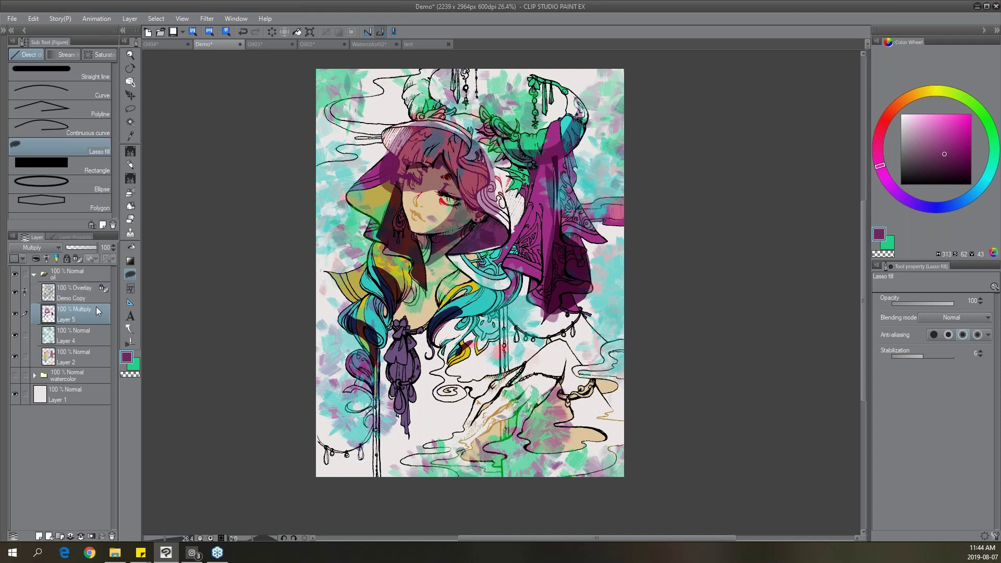
click(80, 259)
key(b)
click(940, 148)
click(927, 135)
key(bracketleft)
key(bracketleft)
key(bracketleft)
key(bracketleft)
key(bracketleft)
key(bracketleft)
key(bracketleft)
key(bracketleft)
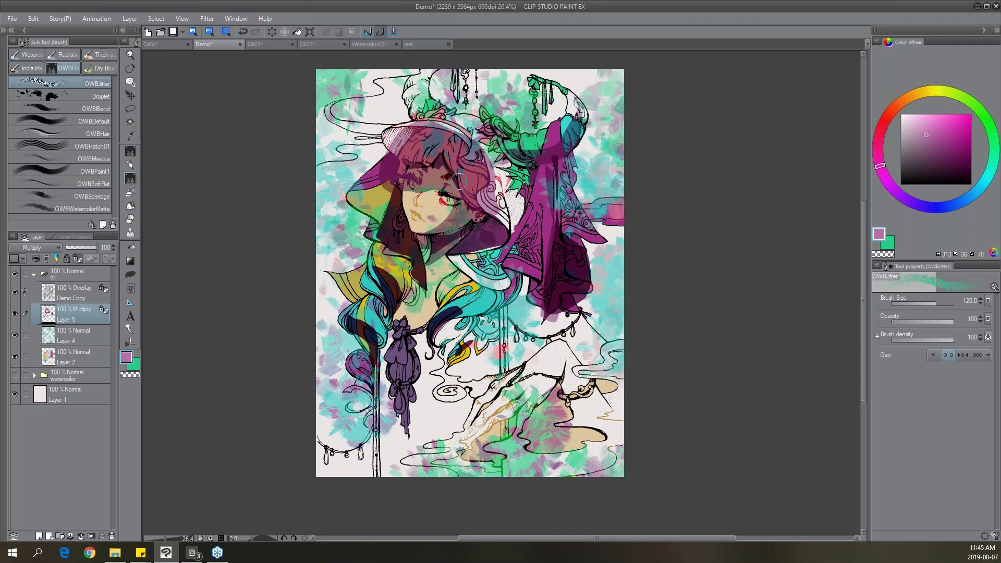
key(ctrl+z)
Repaint the shadows on the face and neck using the Oil paint flat brush in lighter pinkish mauve (H 313, S 27, V 84).
click(98, 55)
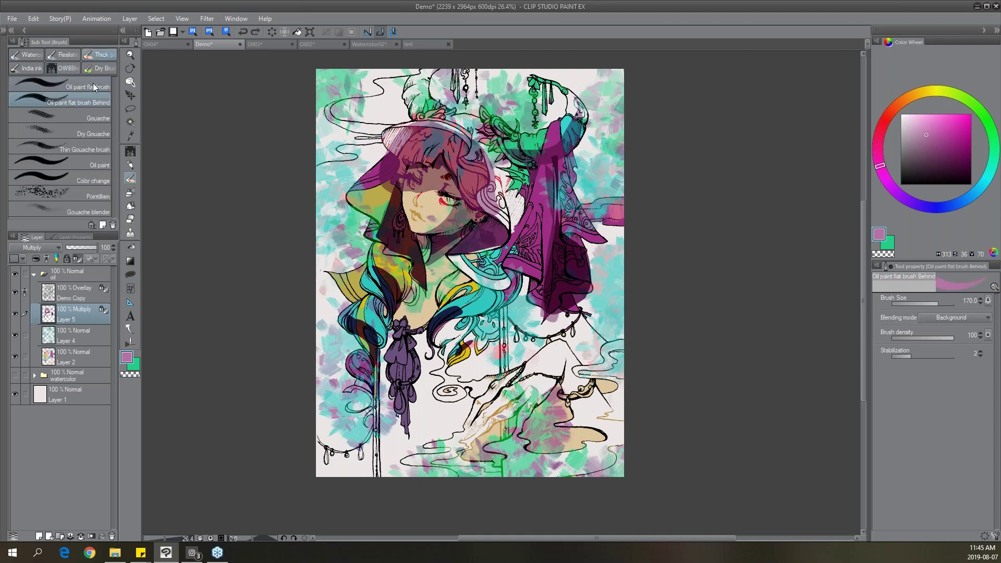
click(93, 83)
drag(407, 197, 443, 201)
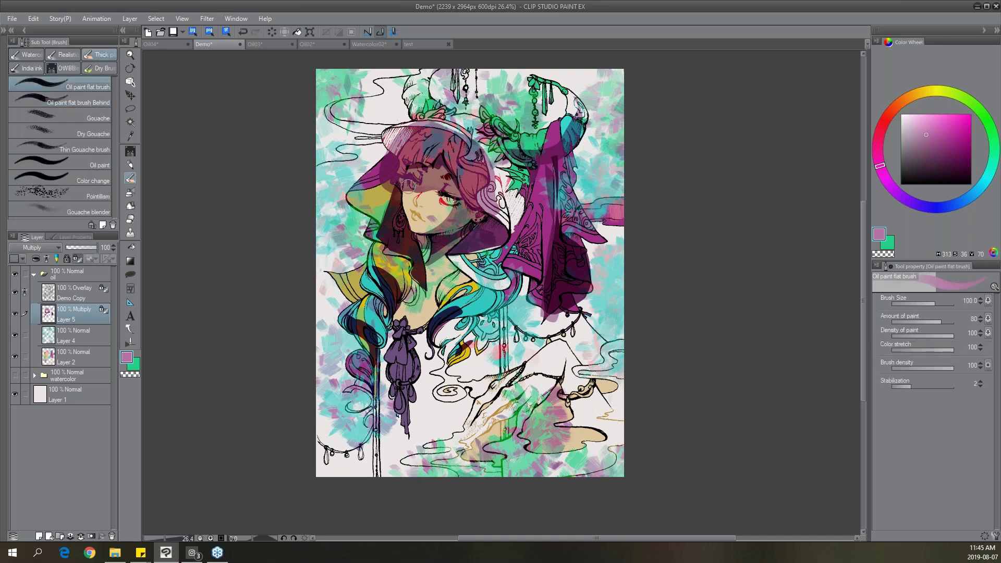
click(920, 125)
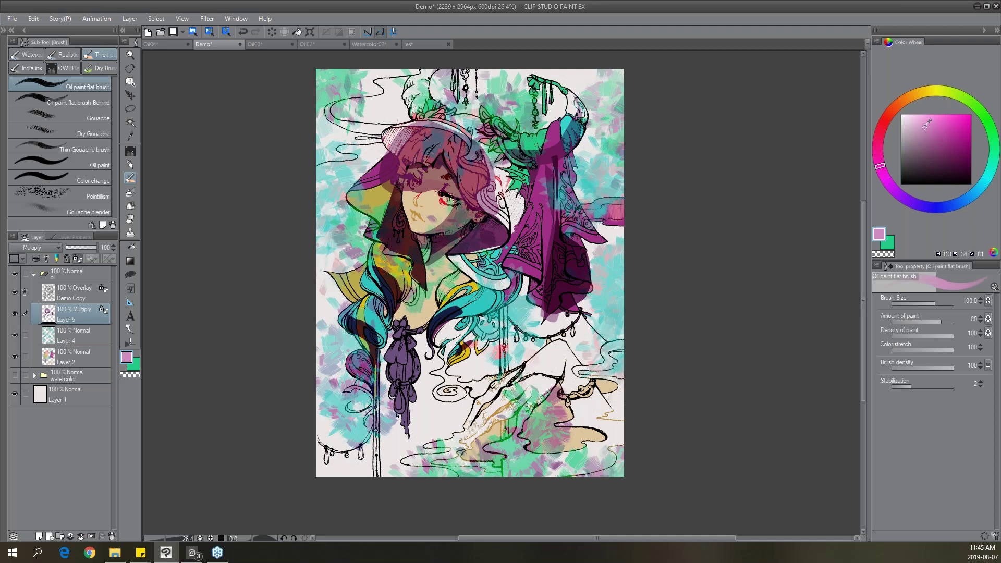
drag(401, 193, 448, 198)
drag(417, 232, 456, 203)
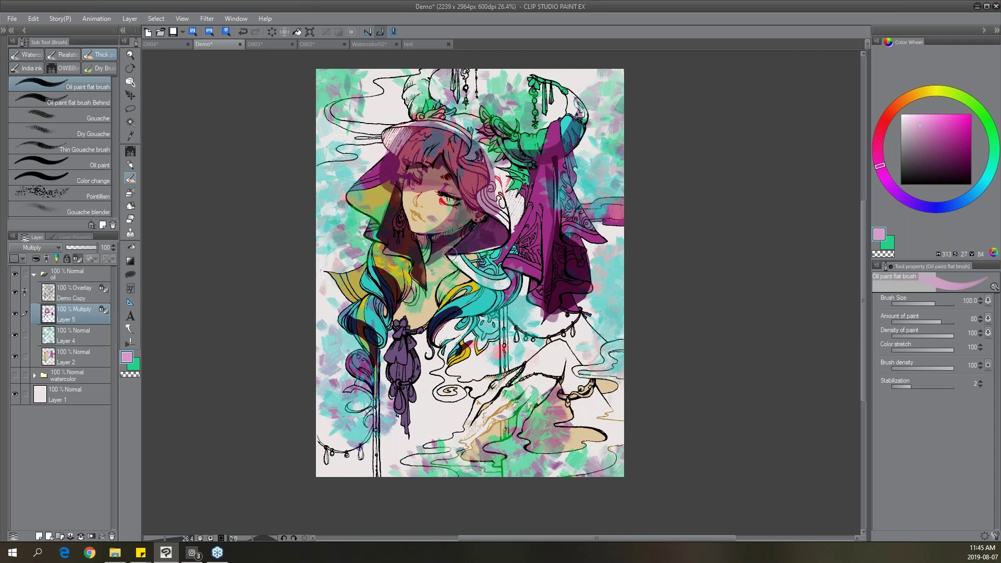
Sample blue from the horn and recolor the shadows on the hanging cloth and braids (H 187, S 55, V 76).
alt+click(576, 128)
mouse_move(572, 239)
mouse_down()
mouse_move(587, 297)
mouse_move(579, 305)
mouse_move(588, 290)
mouse_up()
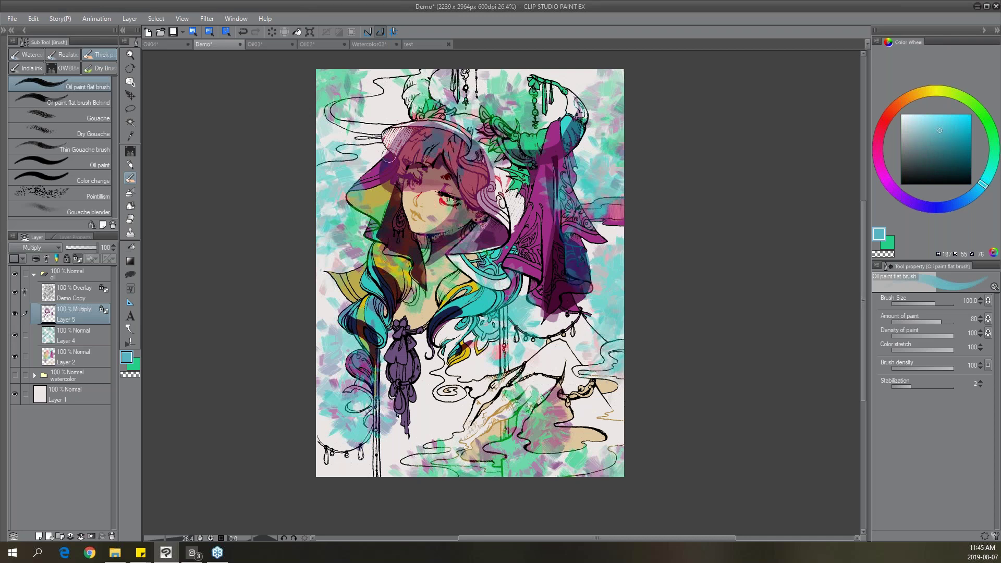
drag(566, 136, 563, 154)
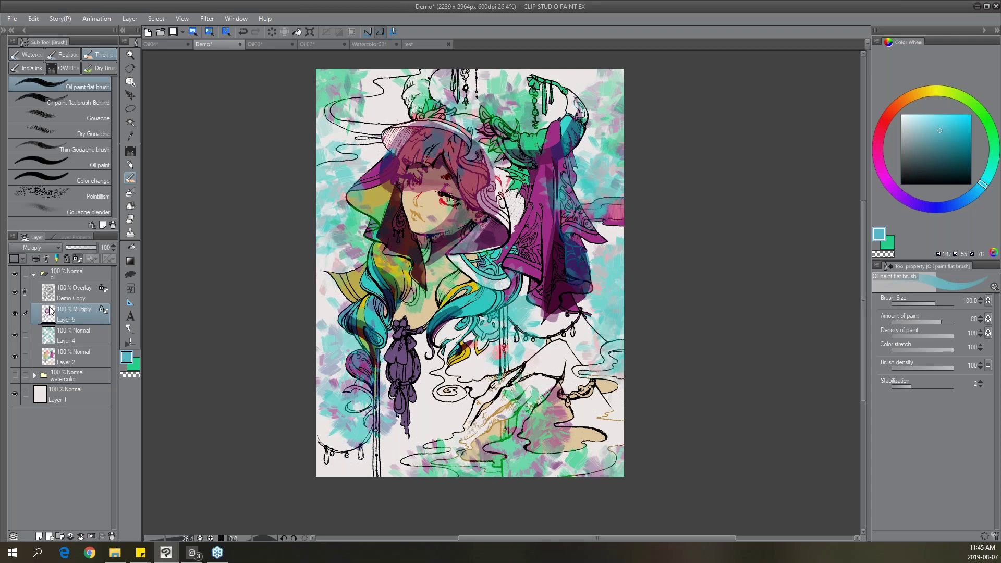
Recolor the Demo Copy line art around the hair and face in dark brown (H 16, S 77, V 40), discarding the orange attempt.
click(68, 295)
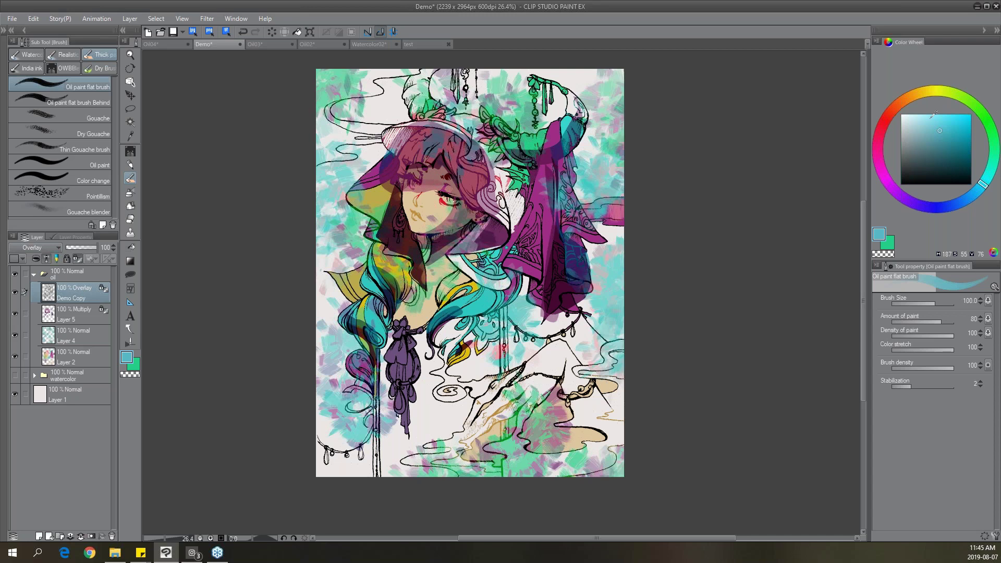
click(894, 111)
click(951, 126)
key(ctrl+z)
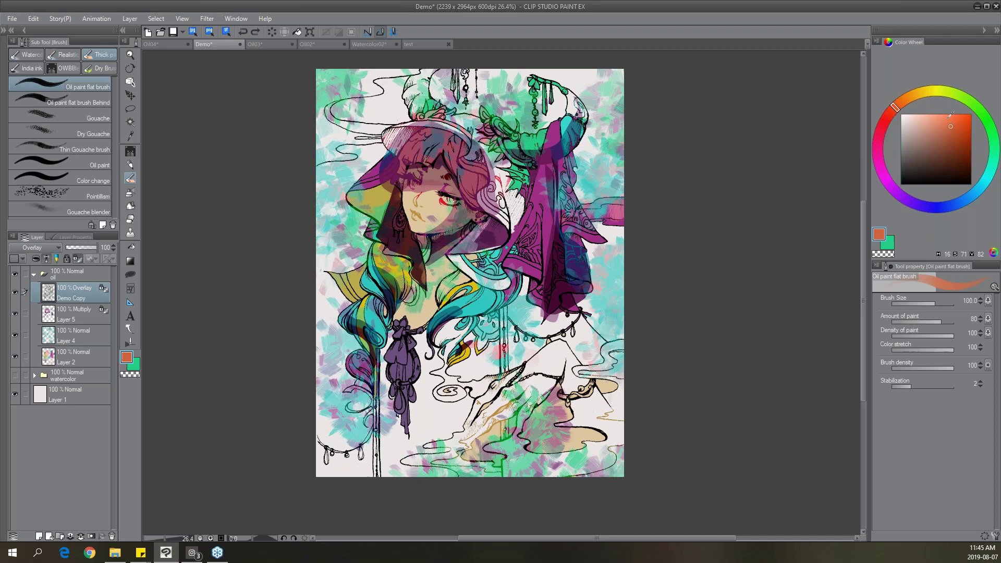
click(955, 156)
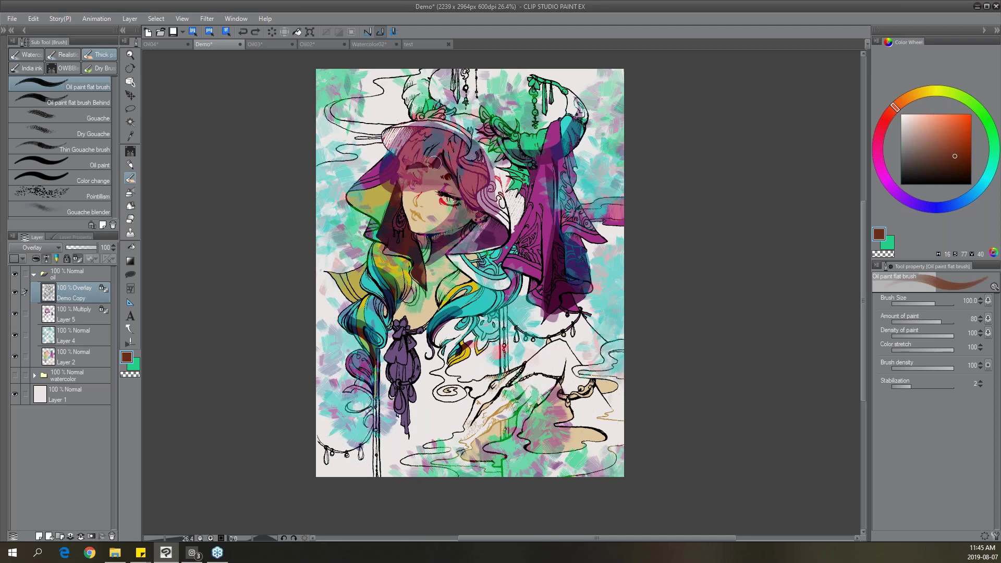
mouse_move(436, 156)
mouse_down()
mouse_move(402, 188)
mouse_move(463, 192)
mouse_up()
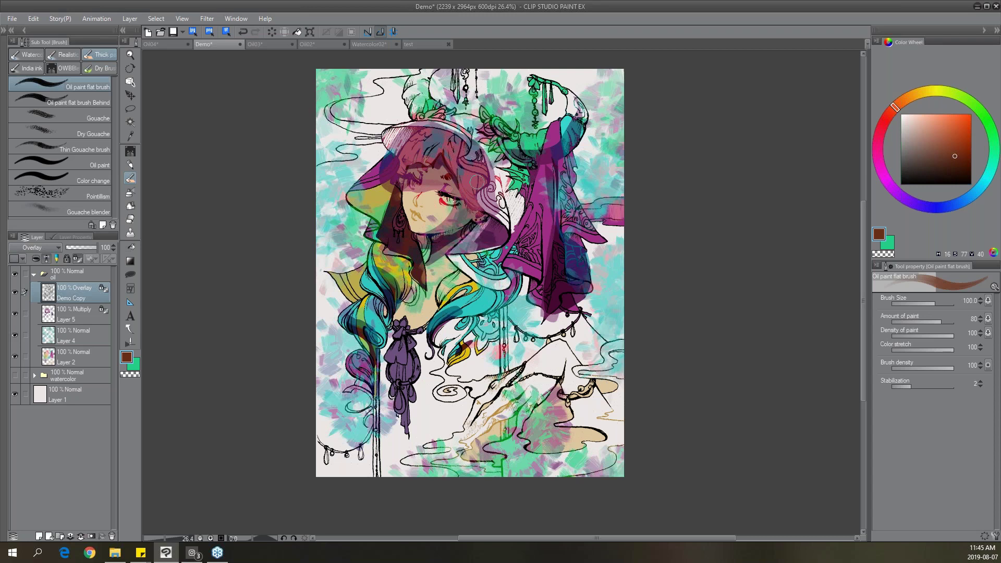
Paint dark brown over the line art of the hand, the bracelet and the hanging cloth's ornament.
mouse_move(518, 365)
mouse_down()
mouse_move(471, 391)
mouse_move(496, 396)
mouse_move(478, 420)
mouse_move(481, 399)
mouse_move(482, 414)
mouse_move(554, 375)
mouse_move(544, 390)
mouse_move(565, 365)
mouse_move(542, 386)
mouse_move(573, 336)
mouse_up()
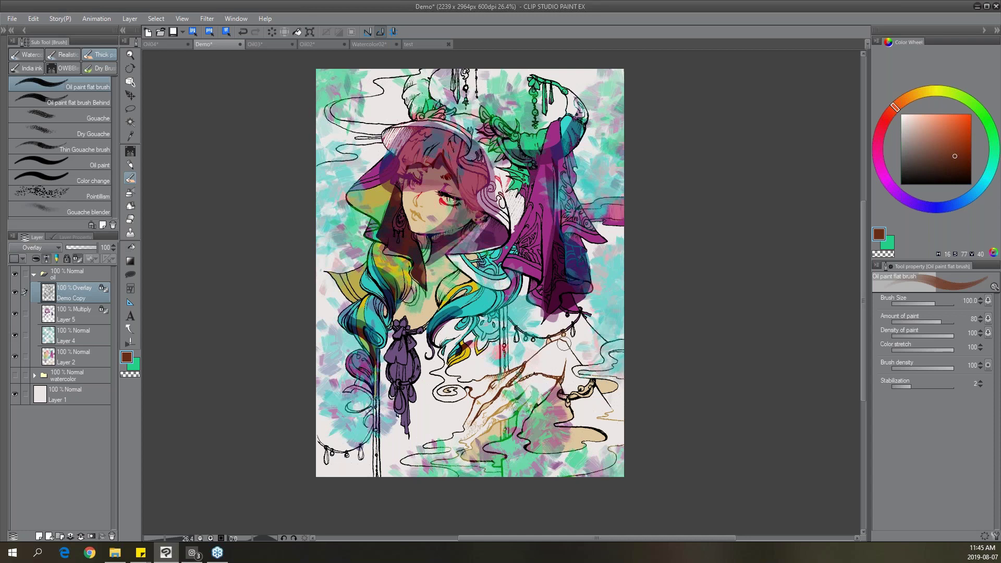
drag(571, 398, 598, 389)
mouse_move(518, 242)
mouse_down()
mouse_move(531, 221)
mouse_move(525, 259)
mouse_up()
drag(540, 211, 545, 287)
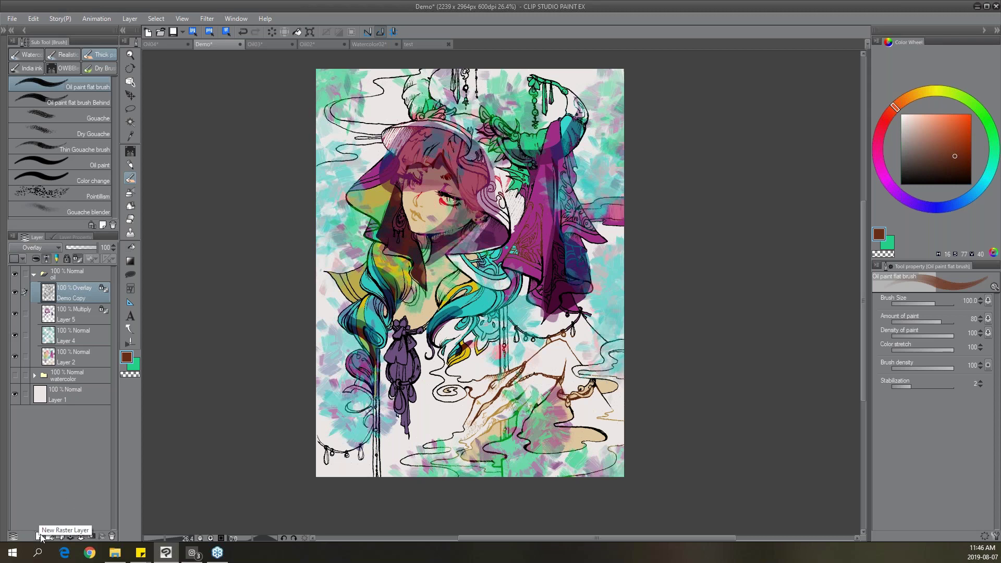
Add a raster layer above the line art and darken the right eye in sampled black with the brush reduced to size 25.
click(40, 536)
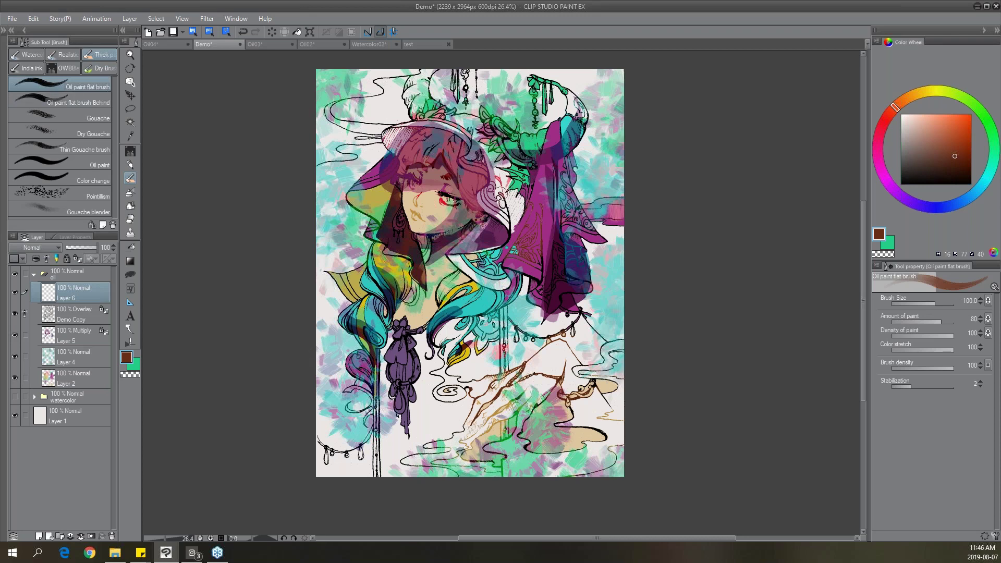
alt+click(446, 194)
key(bracketleft)
key(bracketleft)
key(bracketleft)
key(bracketleft)
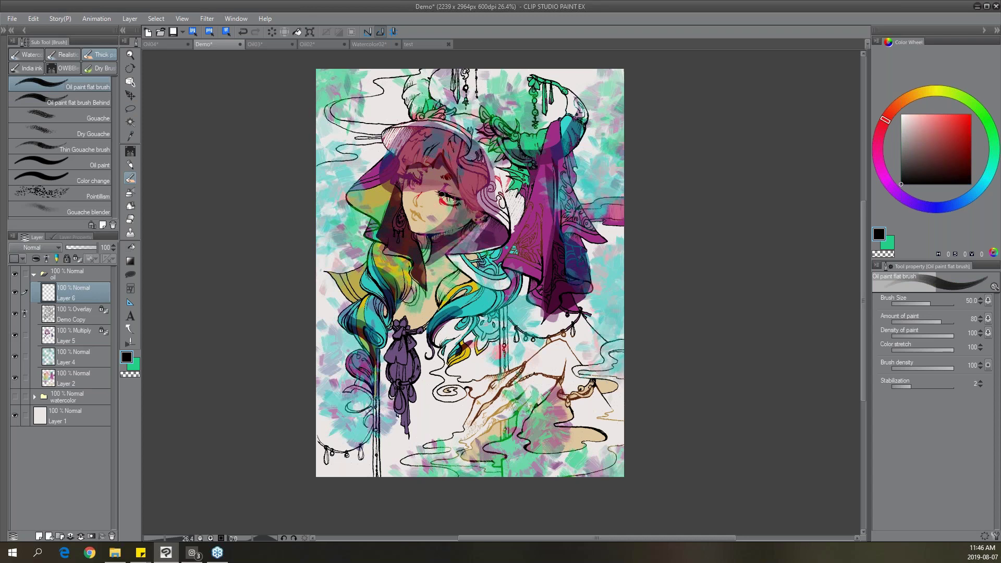
key(ctrl+z)
key(bracketleft)
key(bracketleft)
key(bracketleft)
click(451, 197)
Sample purple (H 313, S 72, V 63) and nearby face tones to paint around the right eye with a larger brush.
alt+click(446, 187)
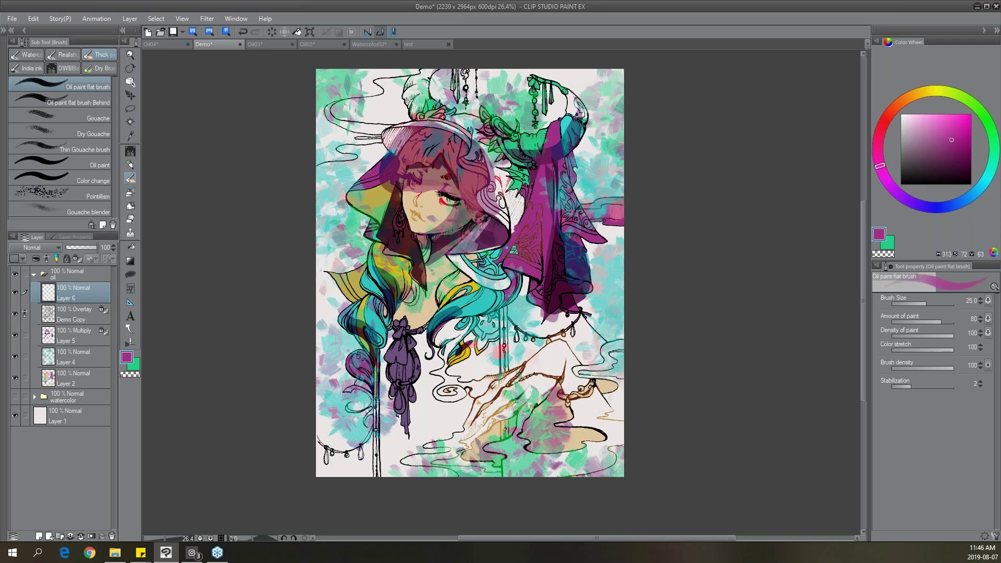
key(bracketright)
alt+click(457, 189)
key(bracketright)
key(bracketright)
alt+click(452, 186)
Define the left eye's lid and lashes in sampled black at brush size 20 and dark purple (H 316, S 95, V 35) at size 25.
alt+click(347, 136)
key(bracketleft)
key(bracketleft)
key(bracketleft)
key(bracketleft)
key(bracketleft)
key(bracketleft)
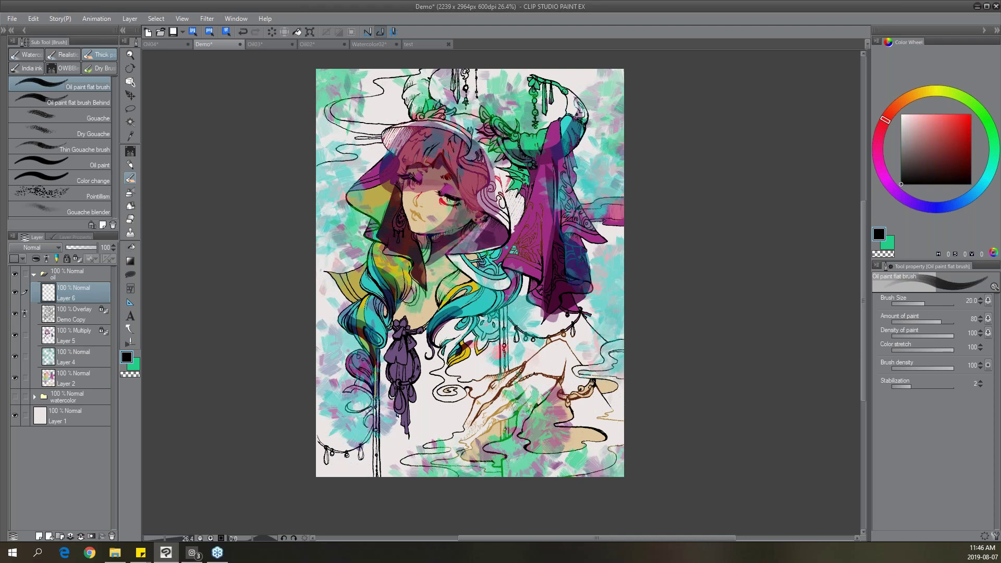
alt+click(426, 178)
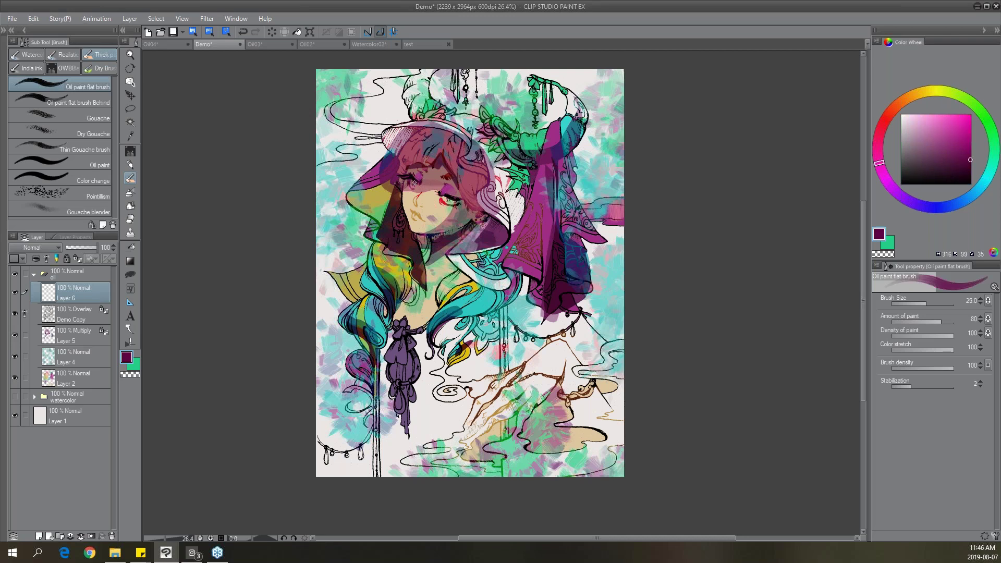
drag(412, 175, 419, 180)
alt+click(452, 172)
drag(408, 180, 413, 190)
Refine the cheek and the red mark under the eye with sampled red (H 351, S 93, V 87), beige and skin tones.
alt+click(445, 200)
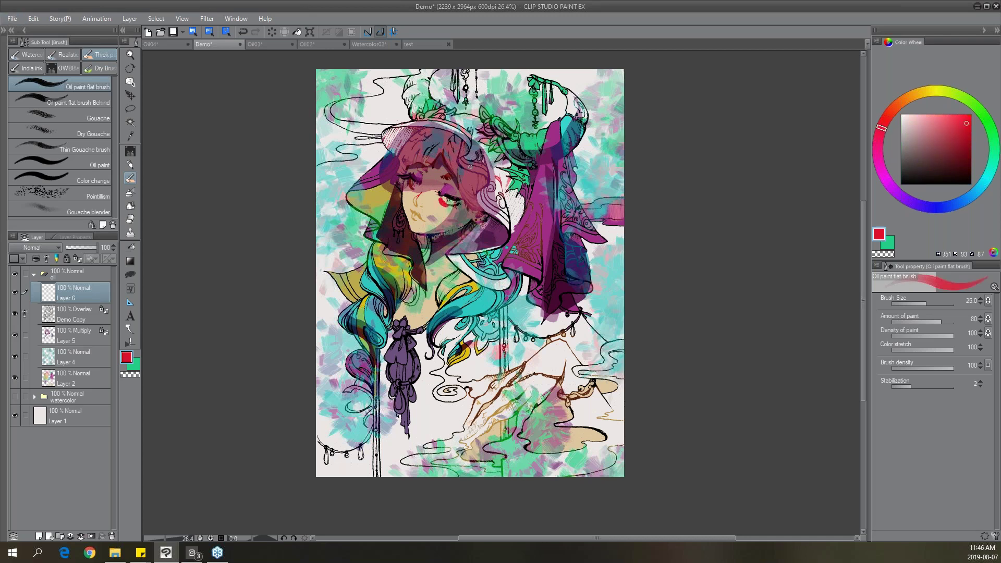
alt+click(433, 209)
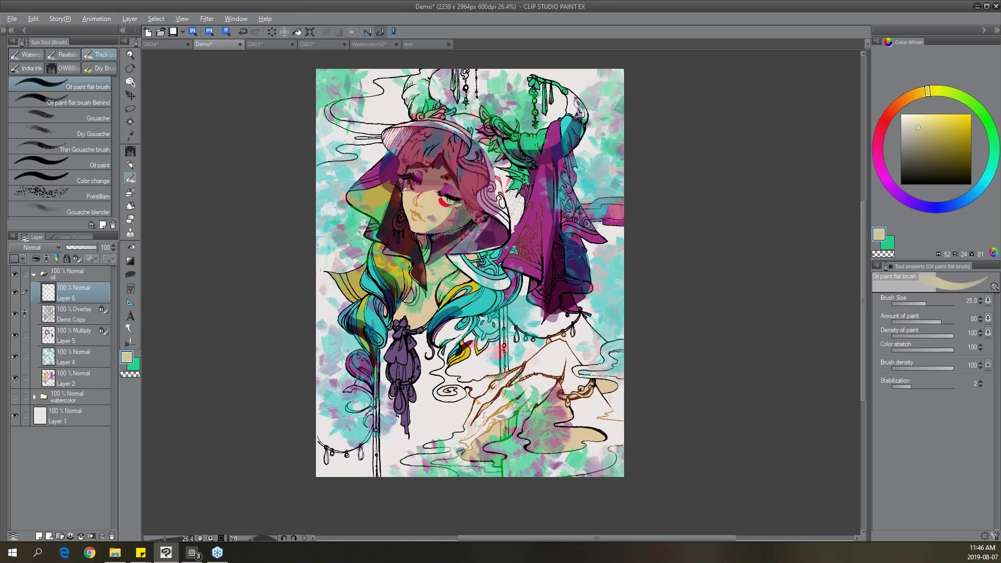
alt+click(406, 190)
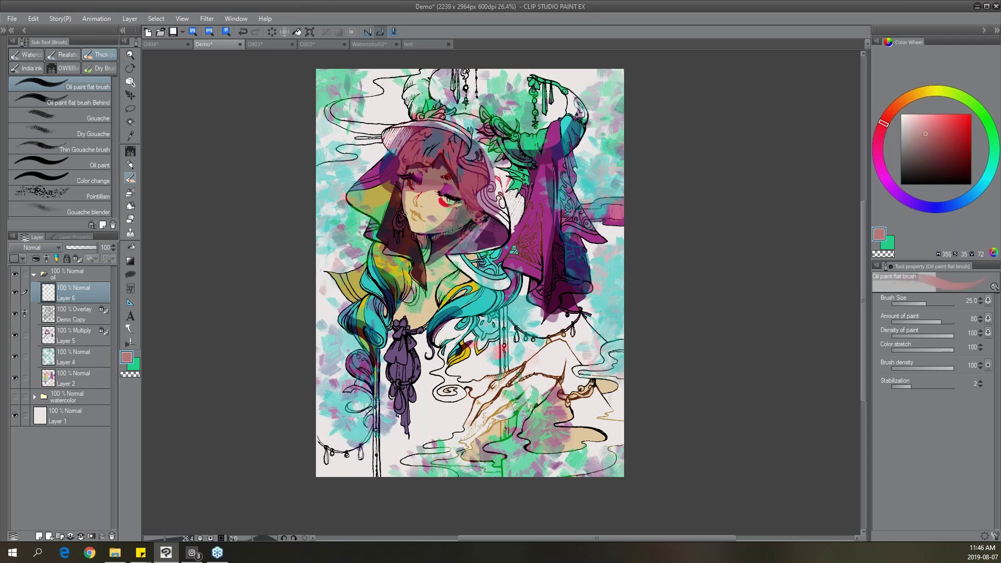
alt+click(409, 218)
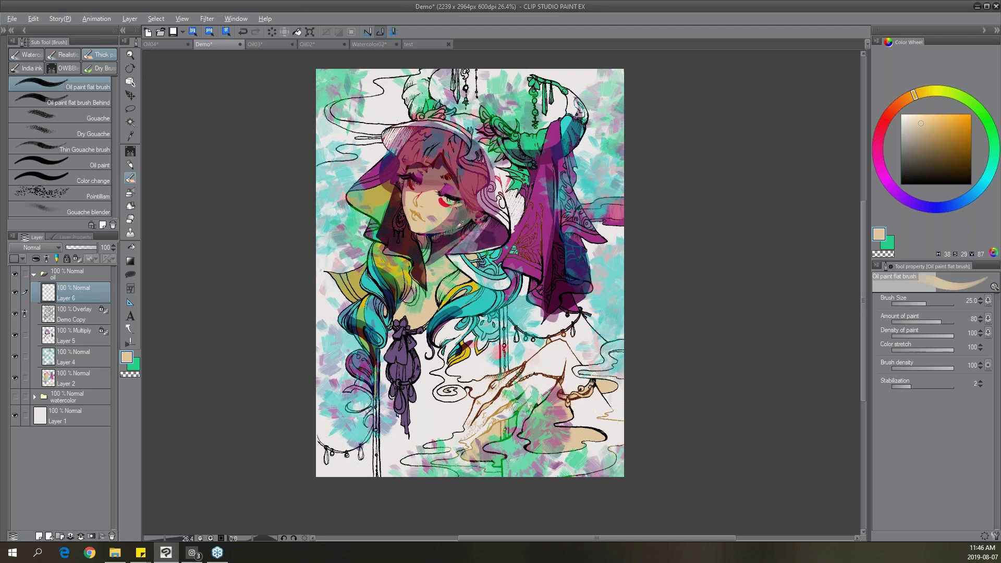
Paint the shadow under the jaw and around the neck in near-black and dark purple (H 312, S 52, V 27) at brush size 50.
alt+click(474, 192)
key(])
key(])
key(])
drag(449, 234, 473, 221)
key(ctrl+z)
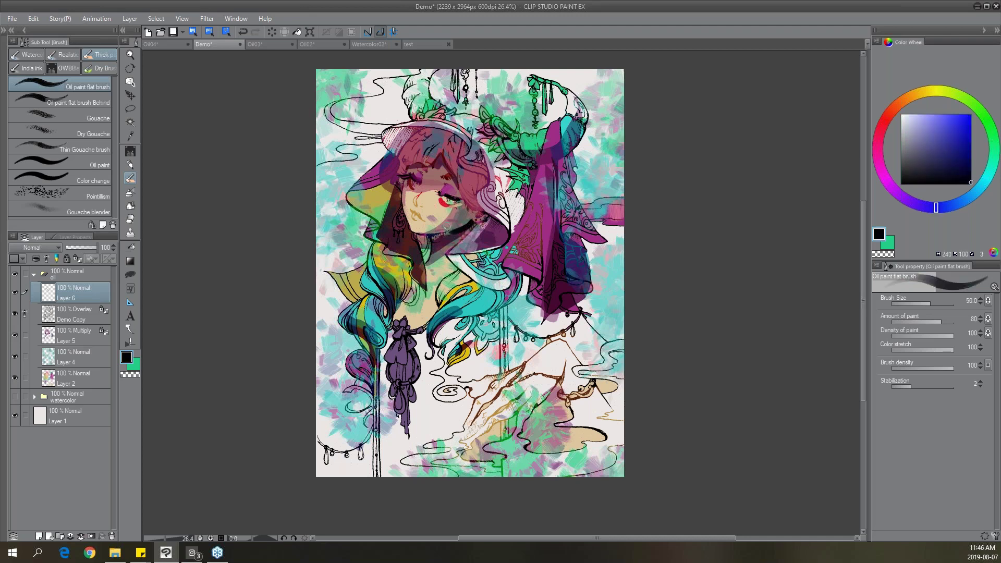
alt+click(459, 173)
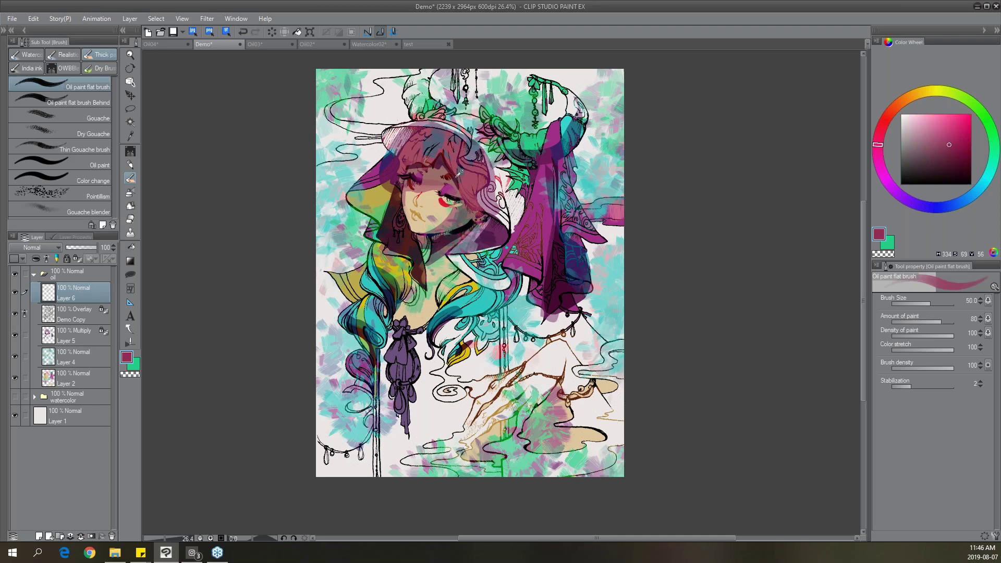
alt+click(468, 215)
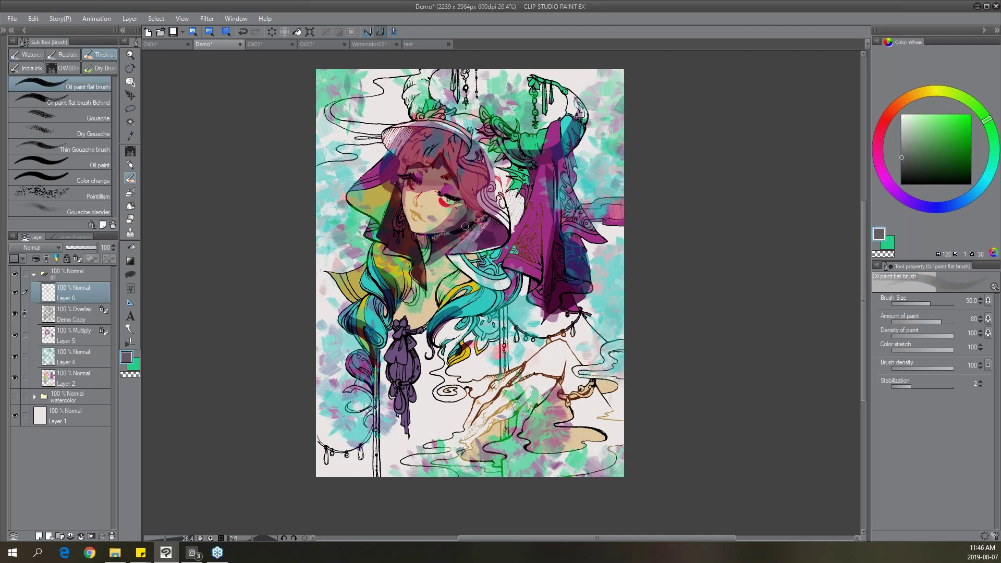
alt+click(459, 223)
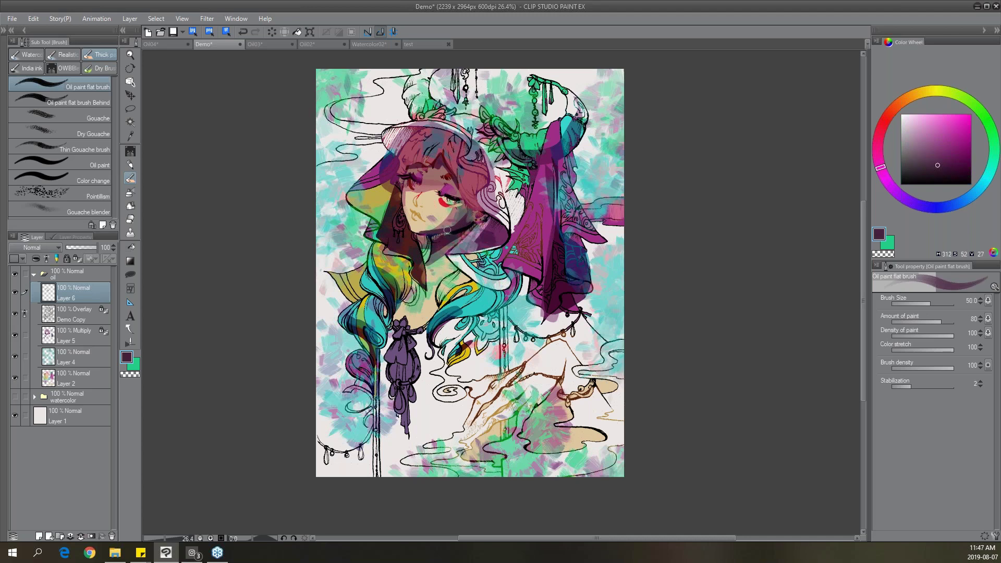
Blend the jaw and cheek with sampled dusty pink (H 355, S 36, V 71) and light skin tones.
alt+click(455, 216)
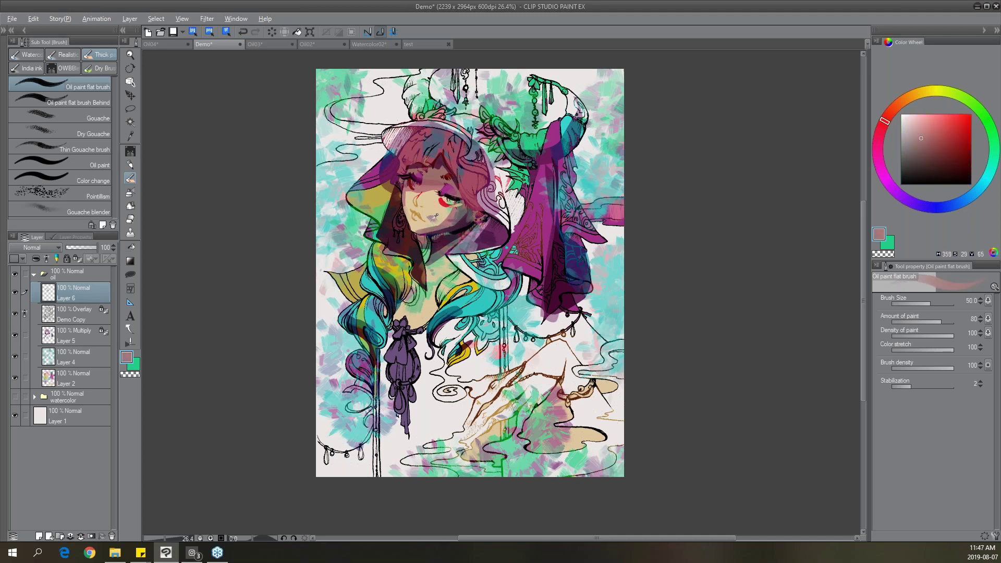
alt+click(434, 217)
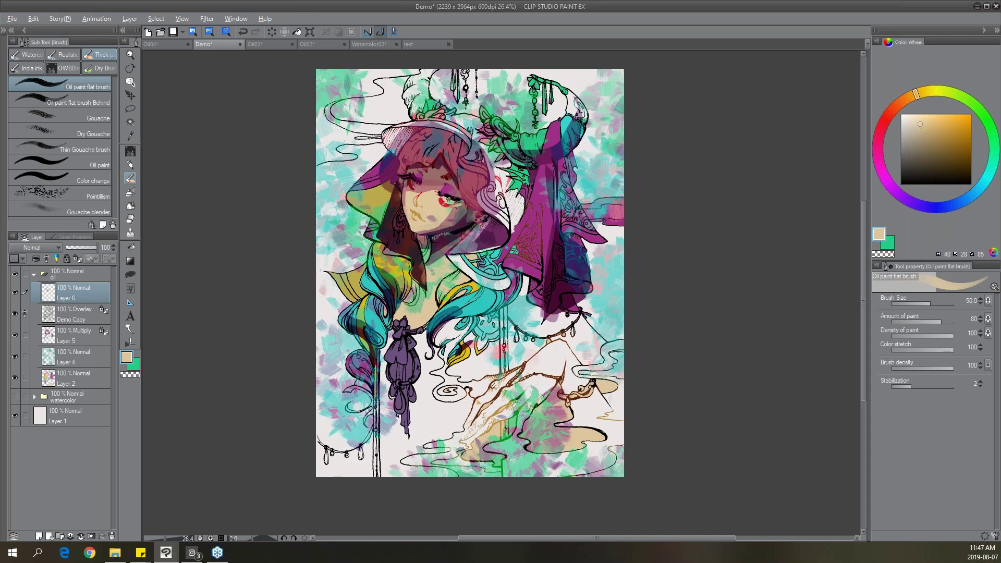
alt+click(433, 191)
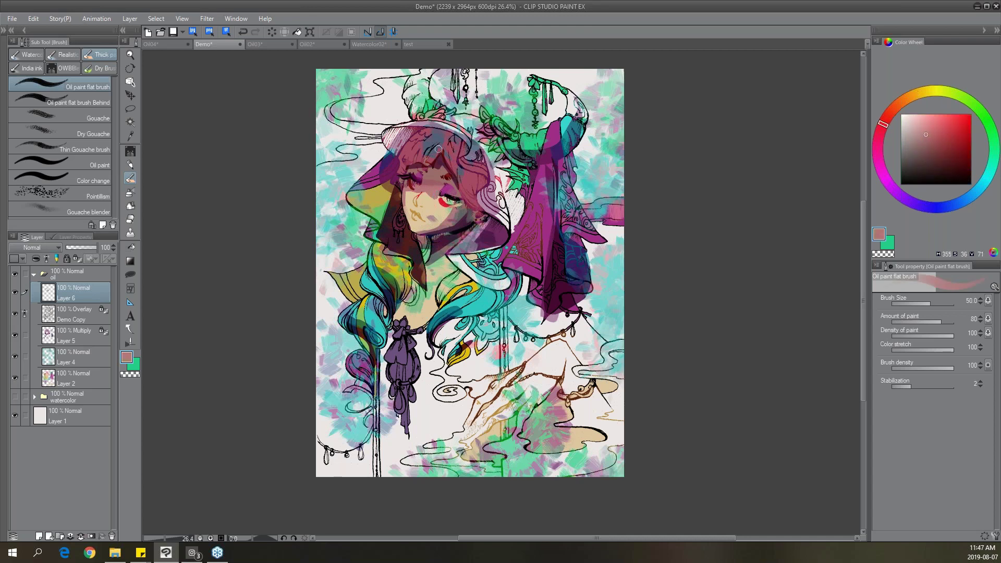
Reinforce the dark eye lines in sampled black with the brush reduced to size 20.
alt+click(450, 194)
key(bracketleft)
key(bracketleft)
key(bracketleft)
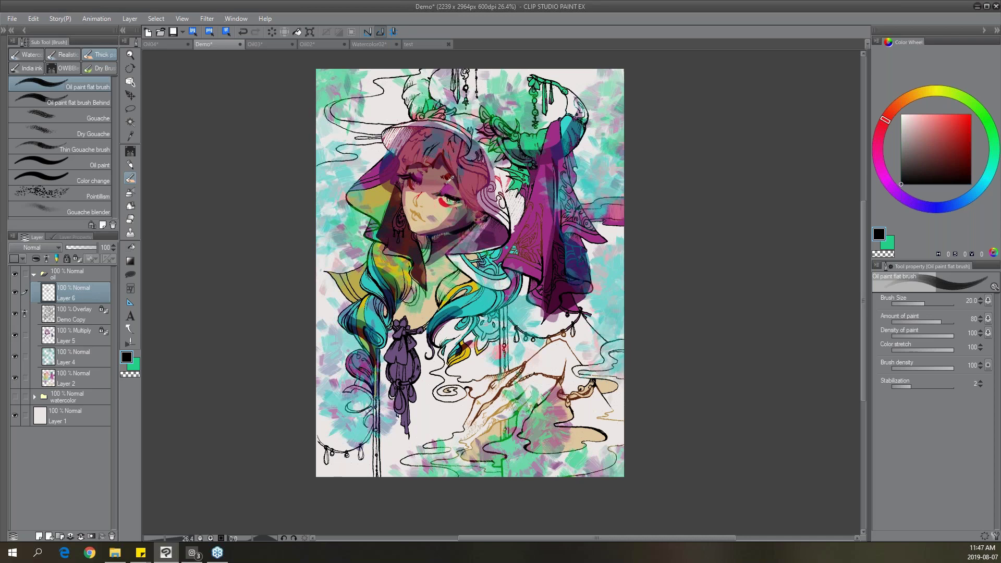
Redden the nose tip in sampled red (H 351, S 94, V 85) at brush size 25, and shape it with skin color at size 40.
alt+click(448, 199)
key(bracketright)
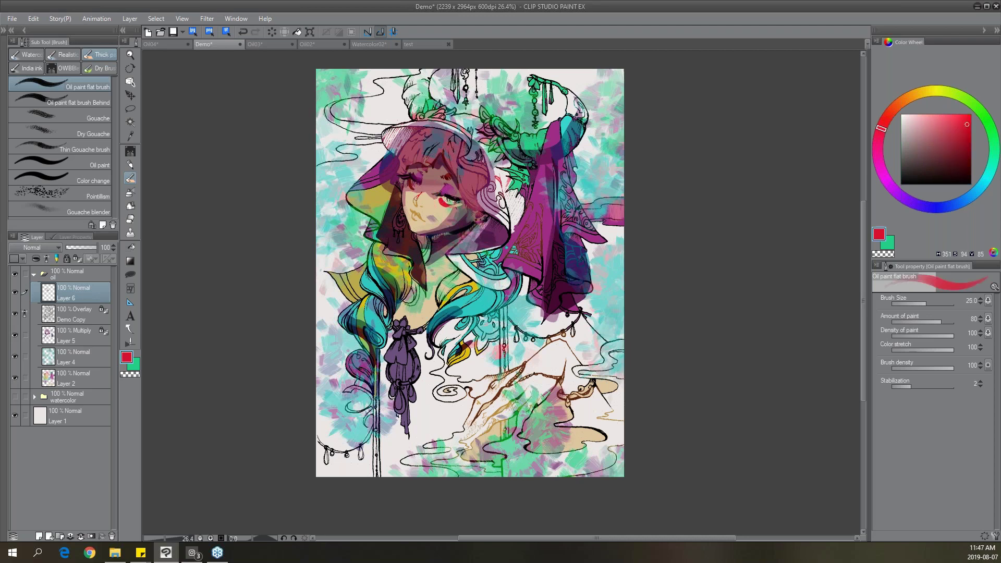
drag(416, 201, 420, 205)
key(bracketright)
alt+click(423, 203)
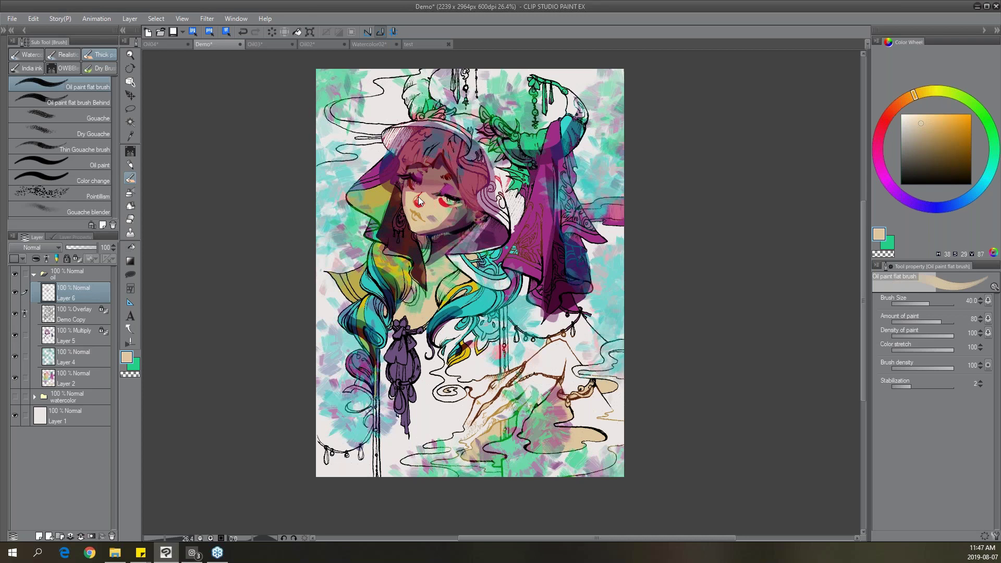
click(426, 206)
alt+click(415, 201)
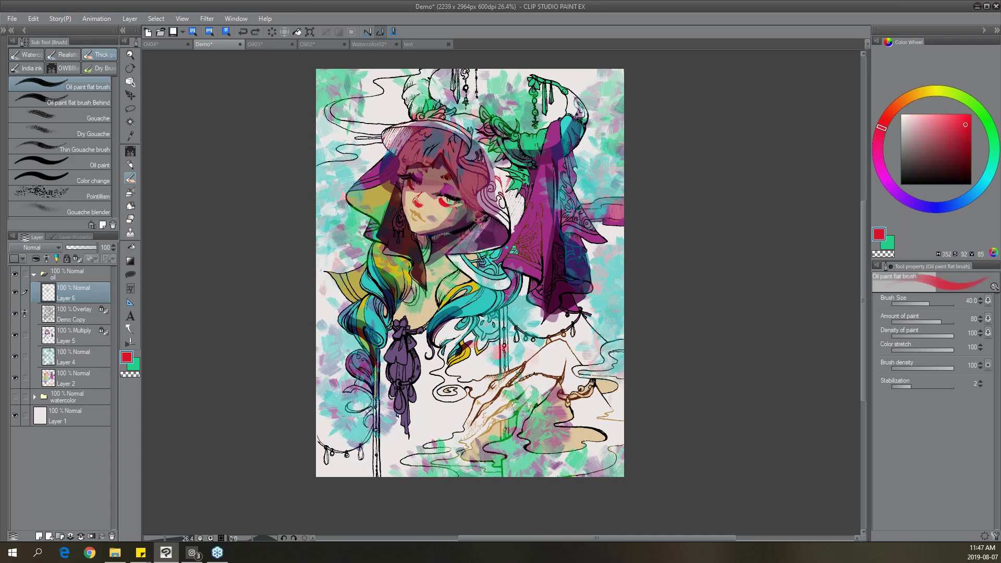
alt+click(425, 196)
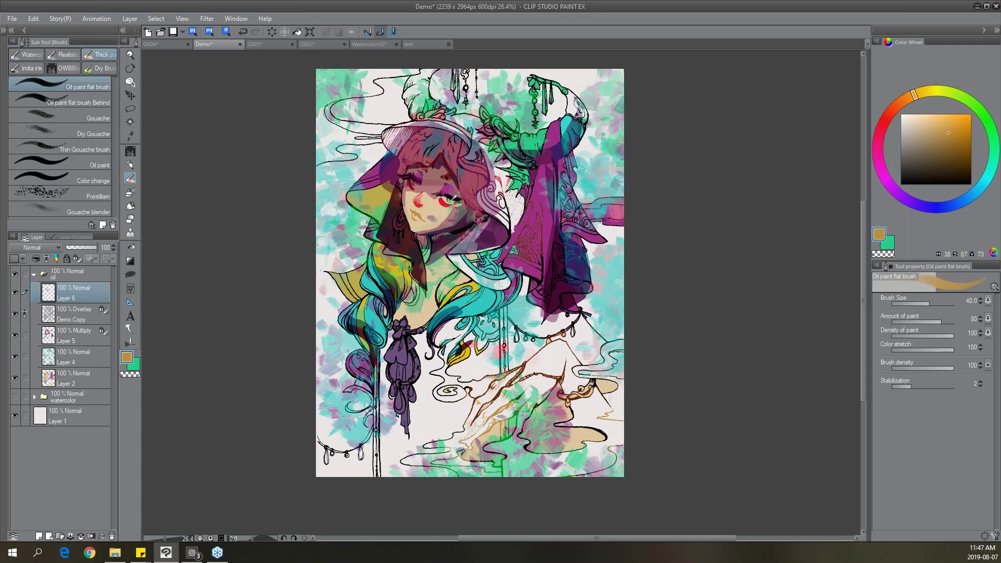
Color the lips in sampled purple (H 317, S 67, V 64) with the brush reduced to size 17.
alt+click(449, 183)
key(bracketleft)
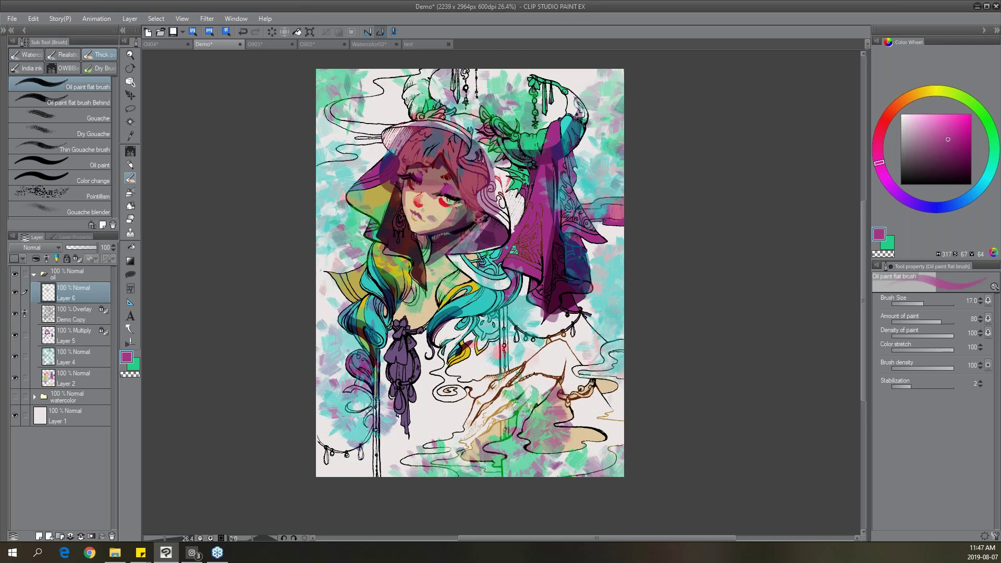
alt+click(427, 220)
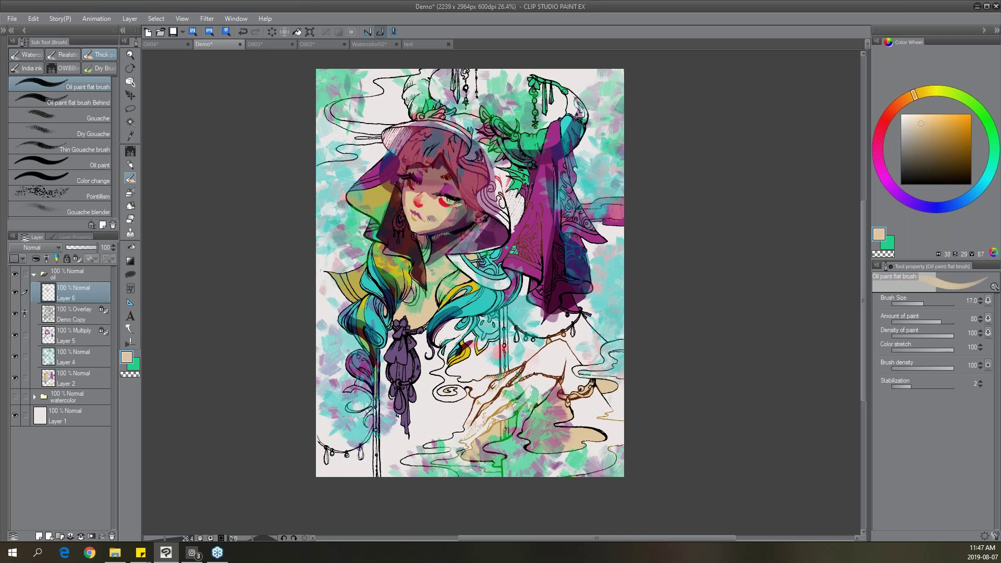
Darken the lips with deep purple (H 312, S 55, V 27) at brush size 25.
alt+click(438, 140)
key(bracketright)
key(bracketright)
key(ctrl+z)
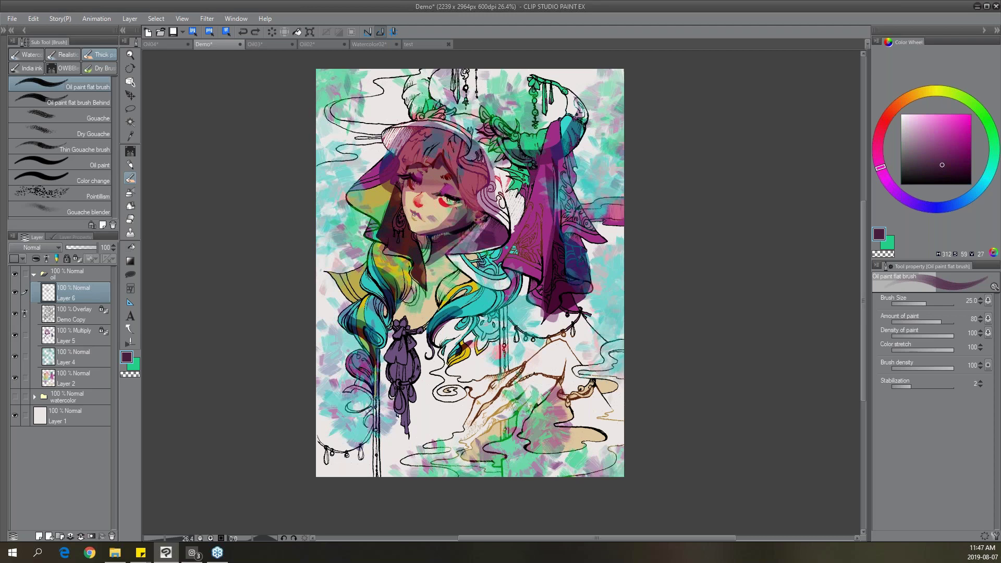
key(ctrl+y)
alt+click(413, 213)
key(ctrl+z)
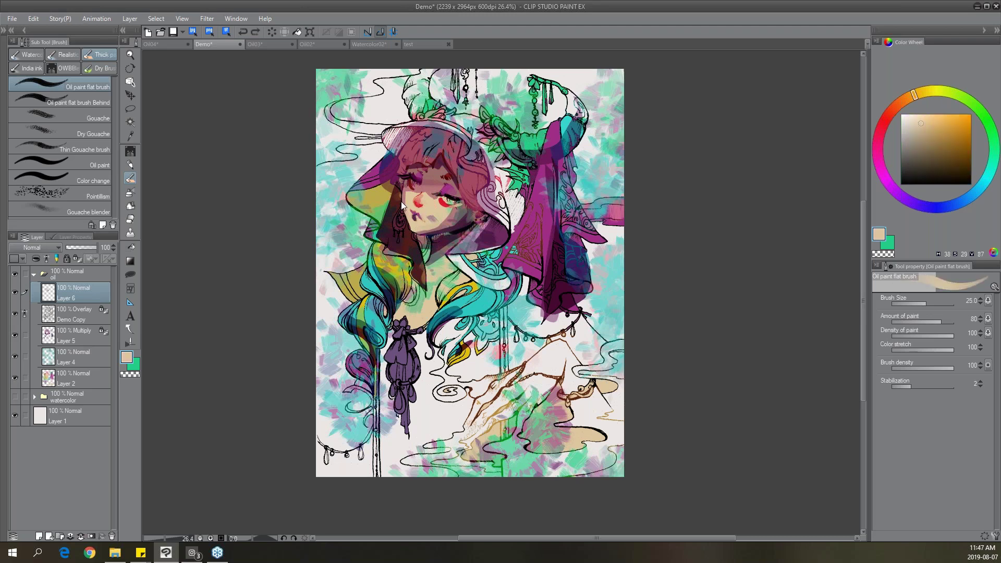
Trim the mouth's edge with sampled skin color and redefine the lips in dark purple (H 312, S 55, V 27) at brush size 15.
alt+click(413, 212)
drag(412, 213, 417, 216)
key(ctrl+z)
key(ctrl+z)
key(ctrl+y)
alt+click(462, 224)
key([)
key([)
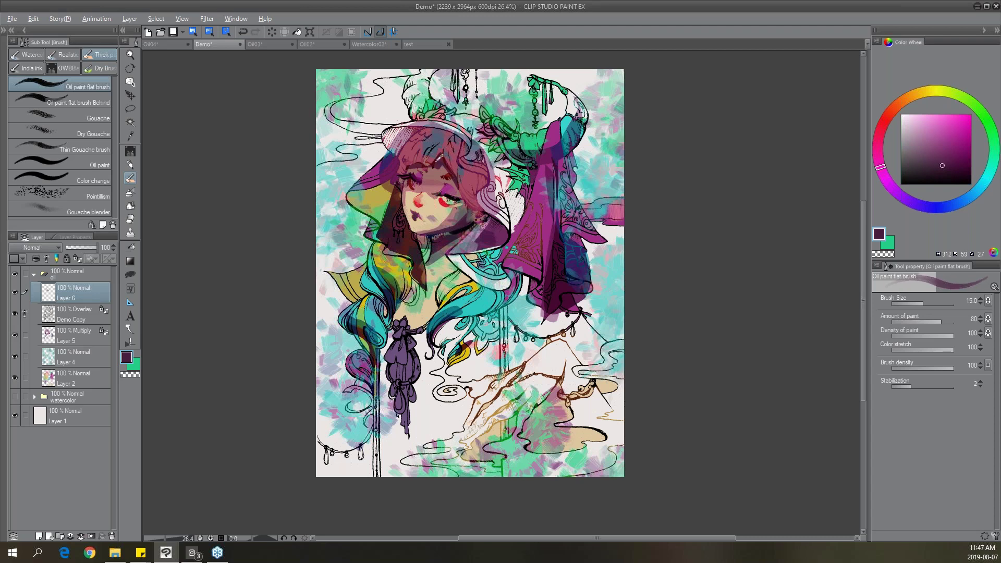
Paint dark red (H 358, S 91, V 29) strands into the bangs over the forehead at brush size 30.
alt+click(440, 158)
key(])
key(])
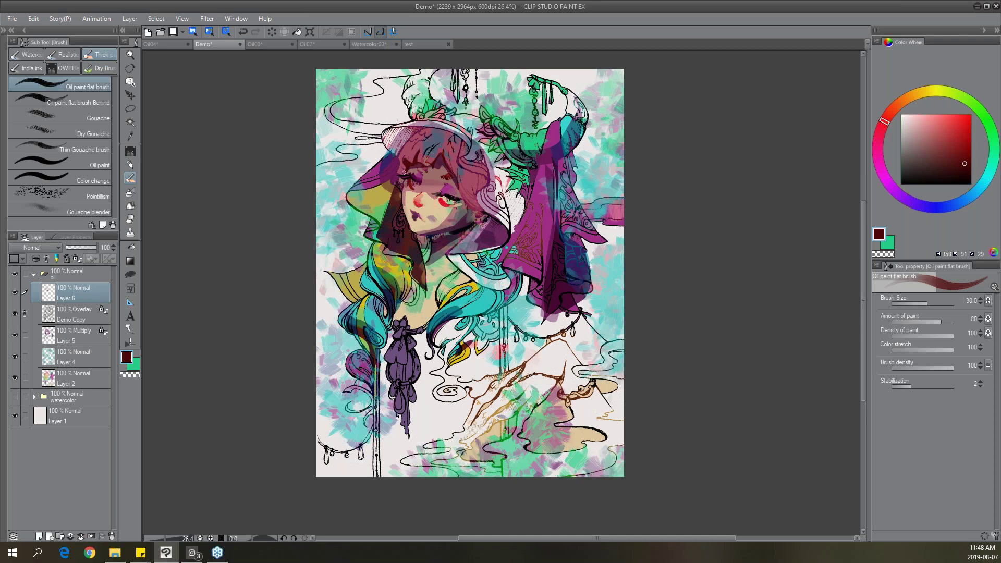
Smooth the forehead and cheeks with sampled dusty pink and skin tones, enlarging the brush to size 50.
alt+click(409, 184)
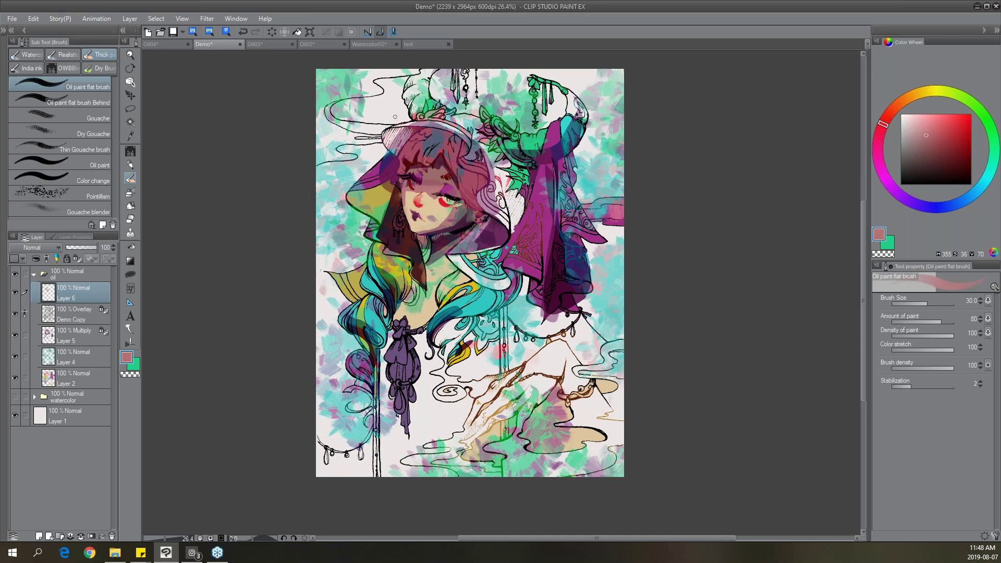
alt+click(406, 197)
alt+click(408, 182)
alt+click(409, 206)
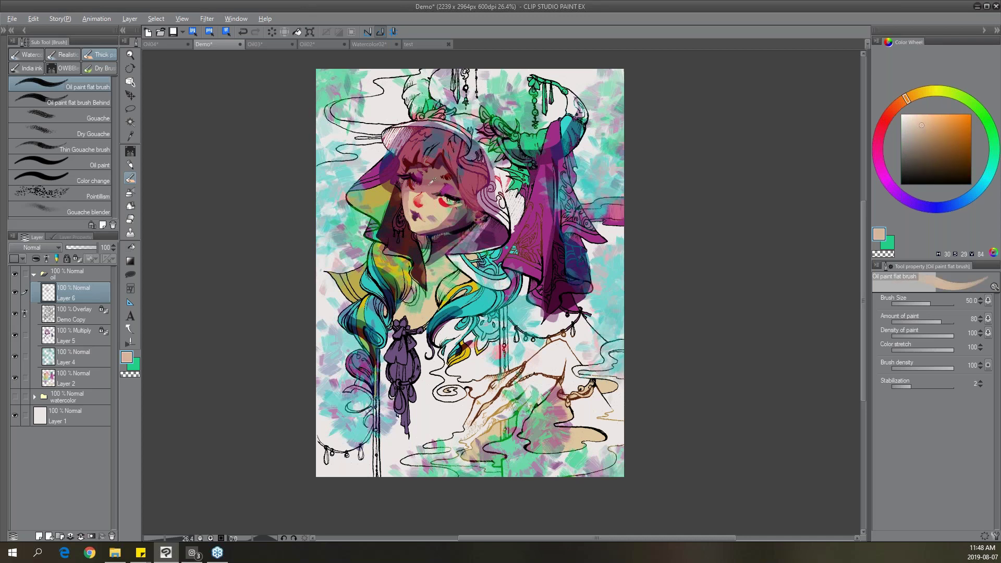
alt+click(408, 182)
alt+click(449, 212)
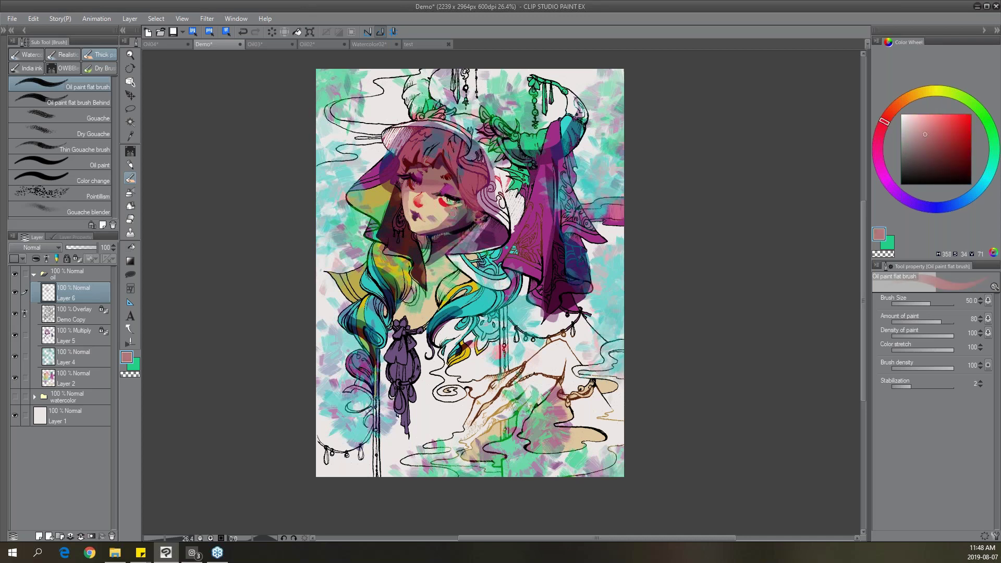
Paint the hair lock beside the face in dark reddish brown (H 2, S 63, V 35) at brush size 70.
key(bracketright)
alt+click(473, 192)
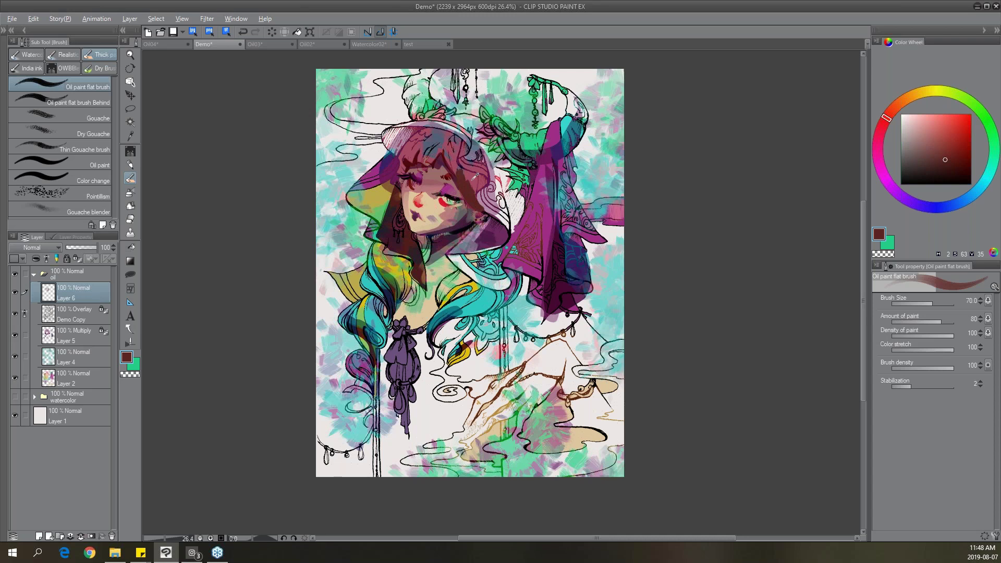
alt+click(469, 186)
Paint over the hair beside the neck with sampled dark blue, teal (H 176, S 76, V 78), yellow and green at brush size 70.
alt+click(376, 281)
alt+click(394, 295)
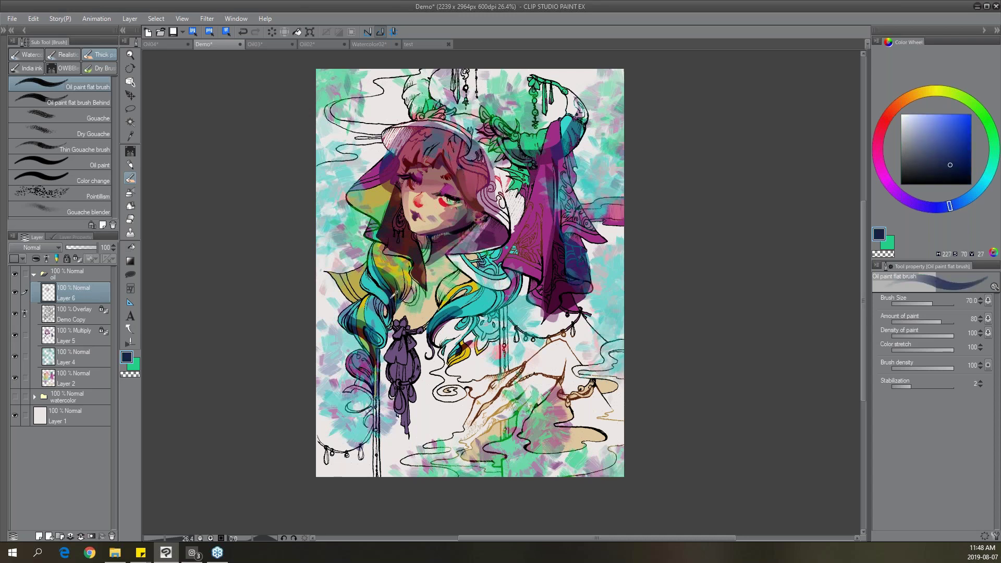
alt+click(373, 268)
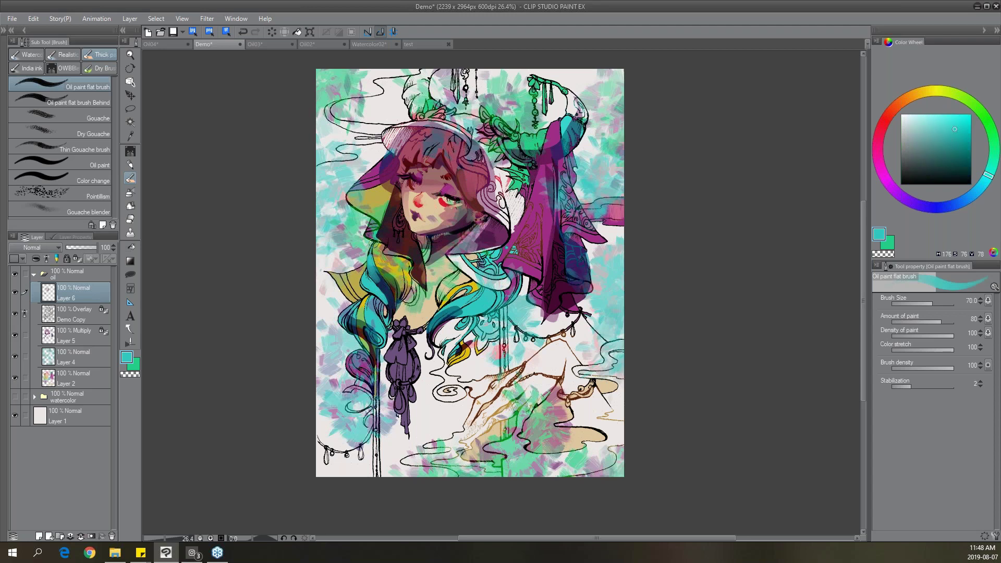
alt+click(401, 271)
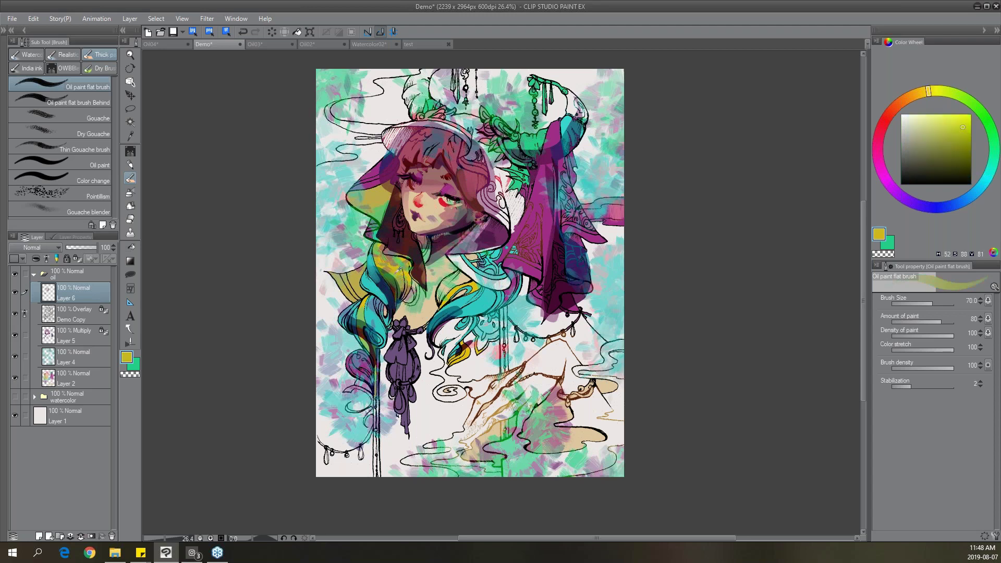
alt+click(397, 300)
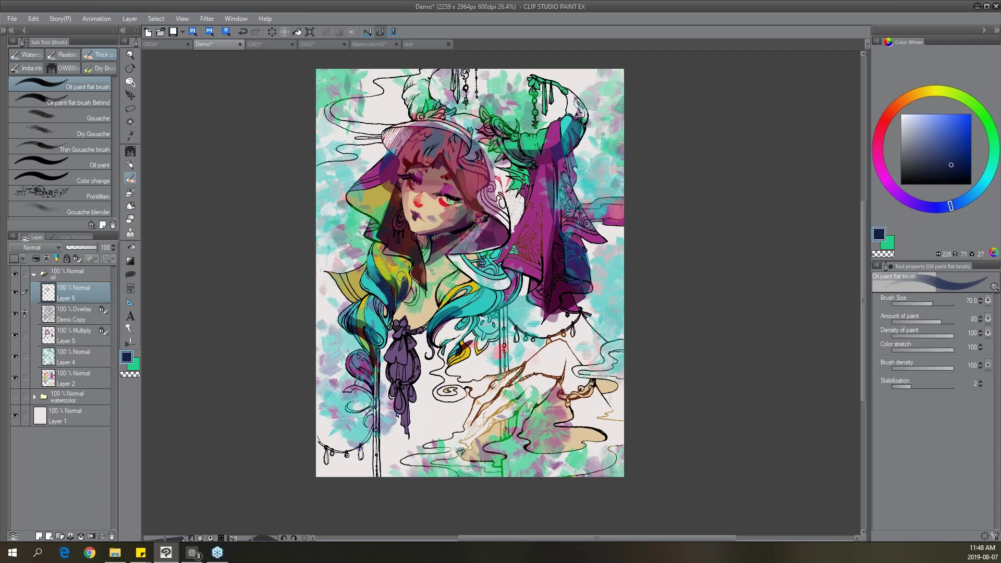
alt+click(405, 259)
alt+click(405, 276)
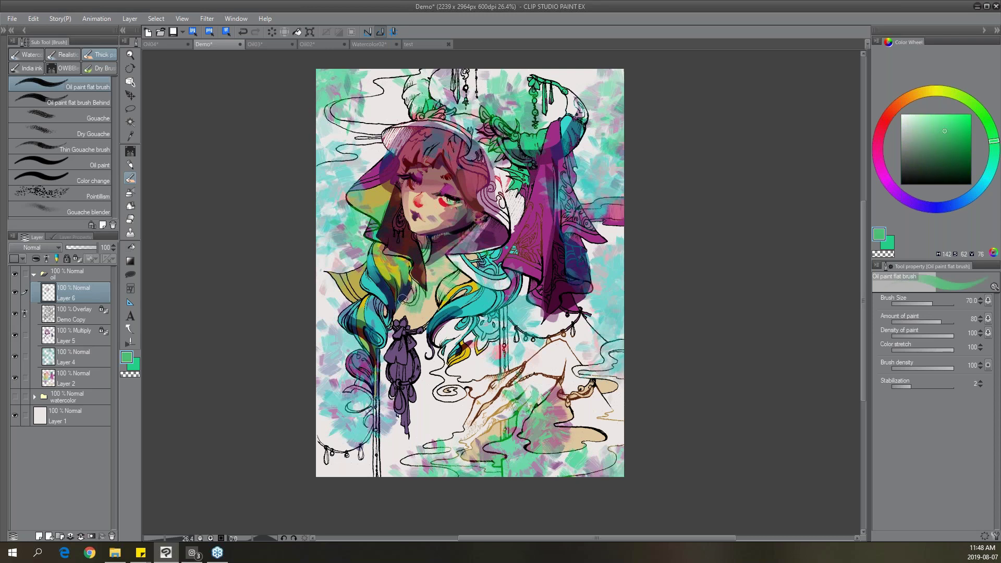
Add strokes of sampled magenta (H 313, S 73, V 62) and teal (H 177, S 77, V 79) to the long braid.
alt+click(538, 223)
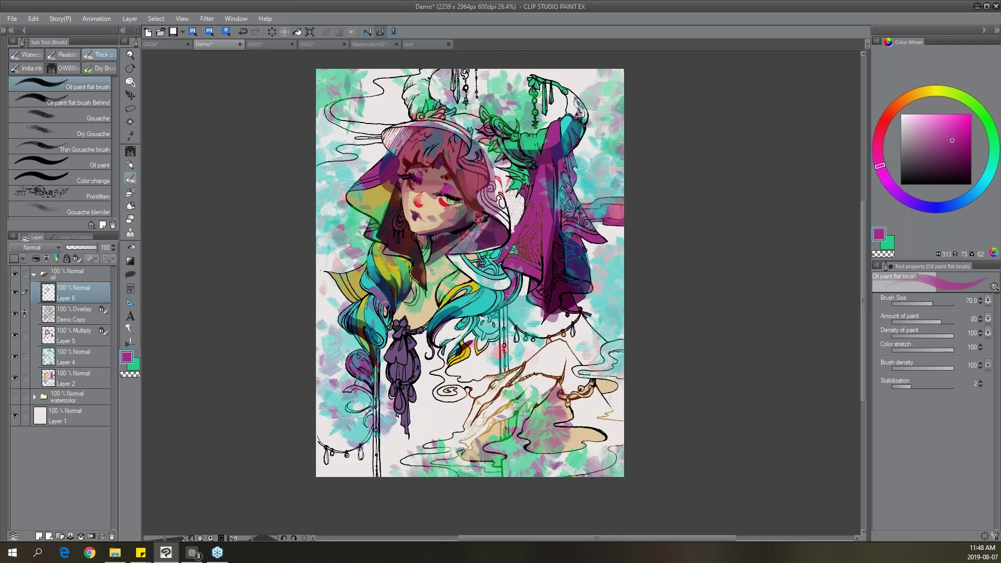
alt+click(375, 281)
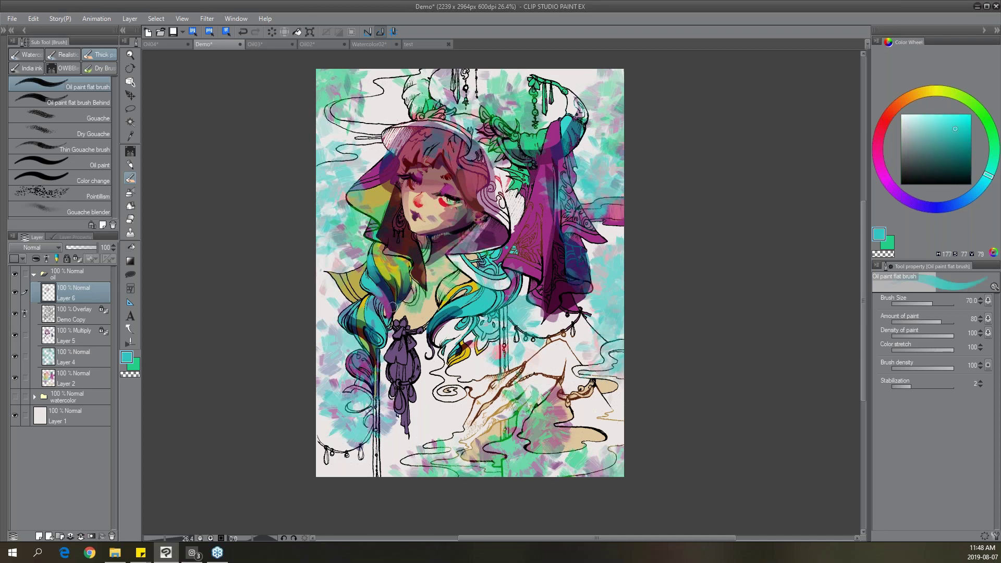
alt+click(550, 219)
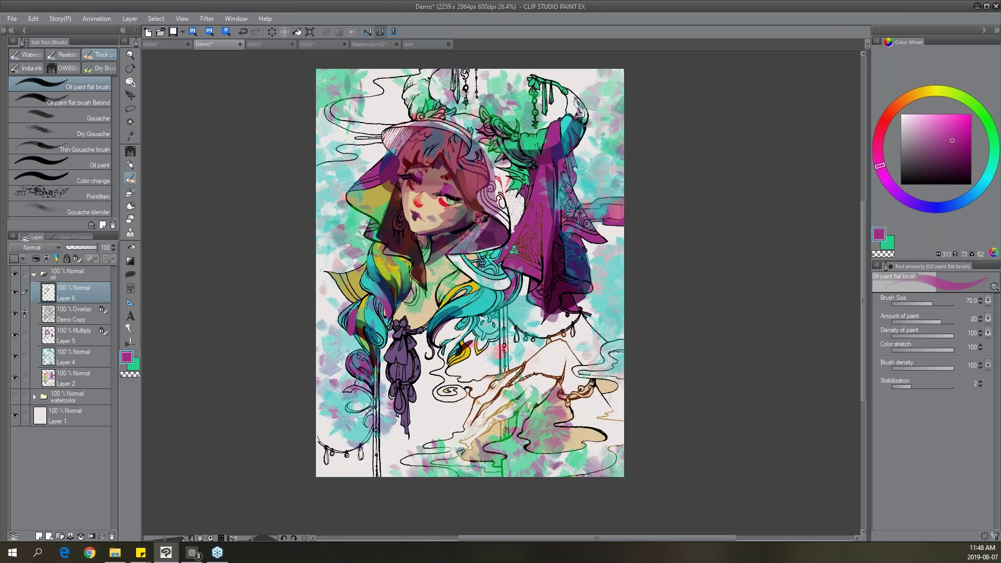
drag(355, 329, 361, 342)
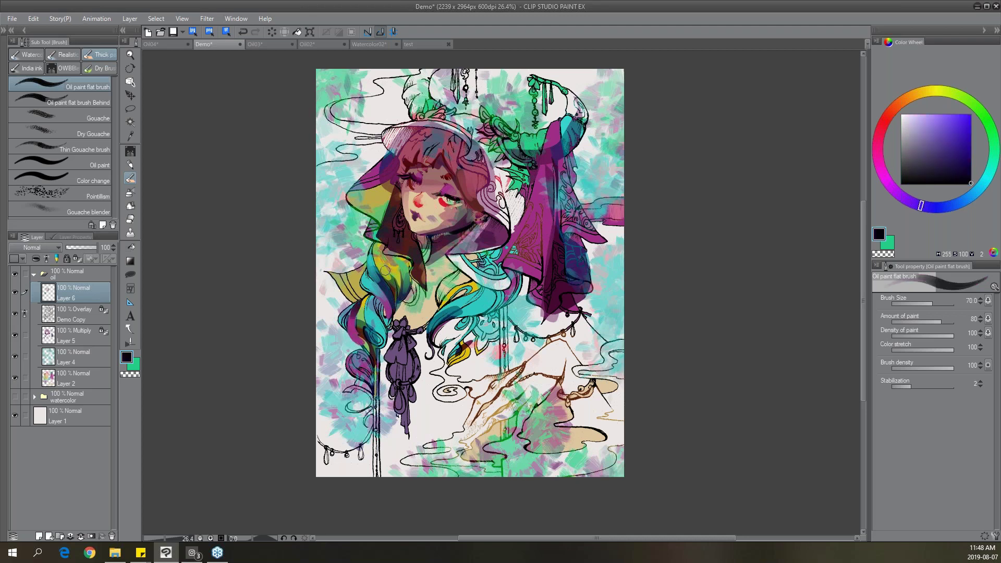
Paint the underside of the hat brim above the hair in sampled dark grey-violet (H 264, S 24, V 16) at brush size 70.
alt+click(379, 321)
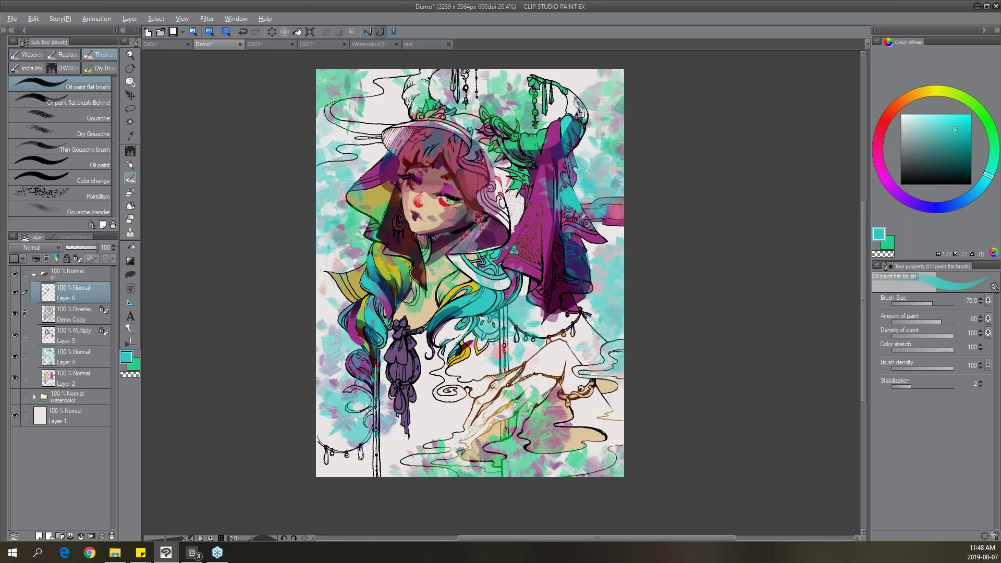
alt+click(581, 216)
alt+click(580, 213)
alt+click(594, 123)
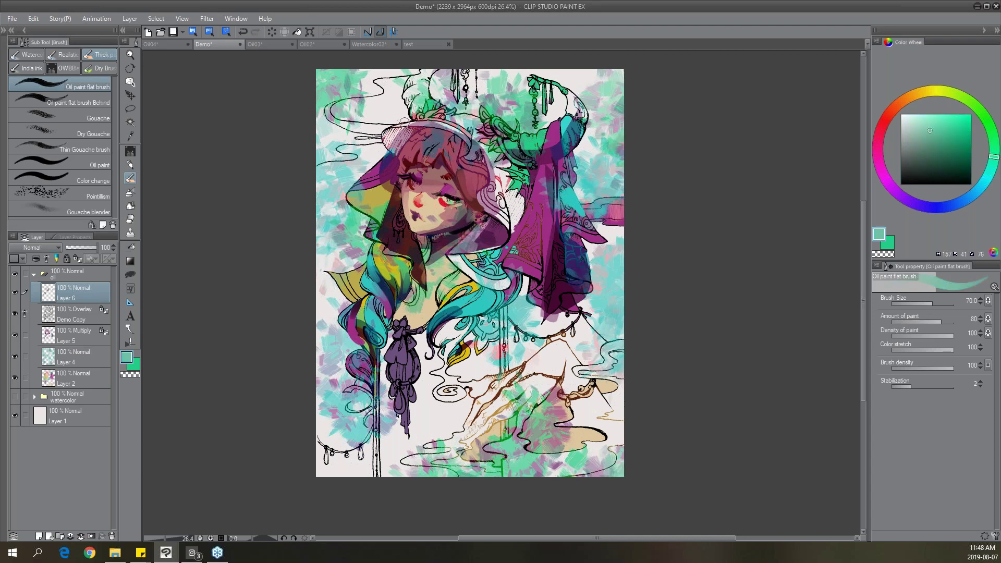
alt+click(395, 228)
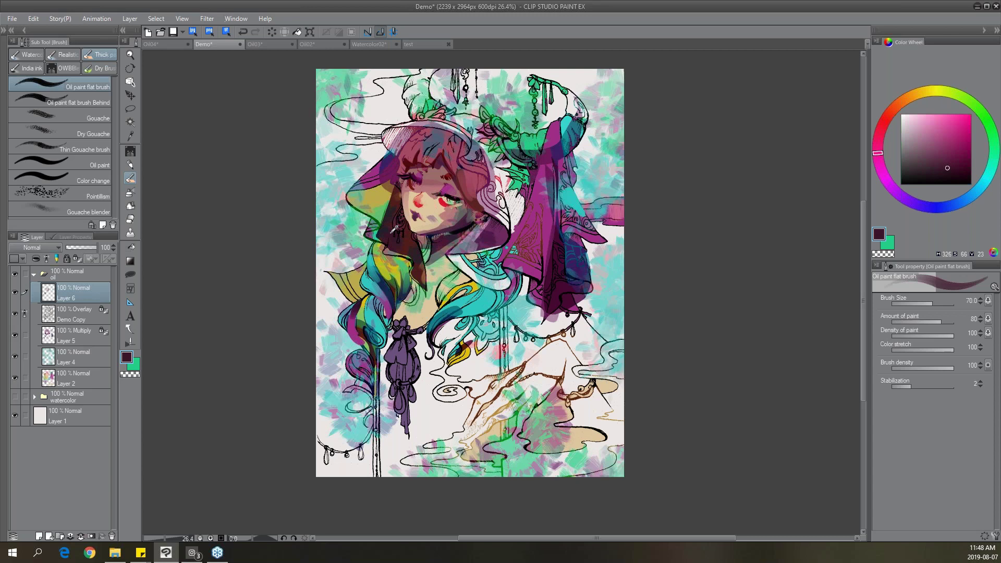
mouse_move(388, 135)
mouse_down()
mouse_move(411, 131)
mouse_move(384, 132)
mouse_move(394, 147)
mouse_move(407, 135)
mouse_move(395, 149)
mouse_move(420, 126)
mouse_move(391, 152)
mouse_move(417, 128)
mouse_up()
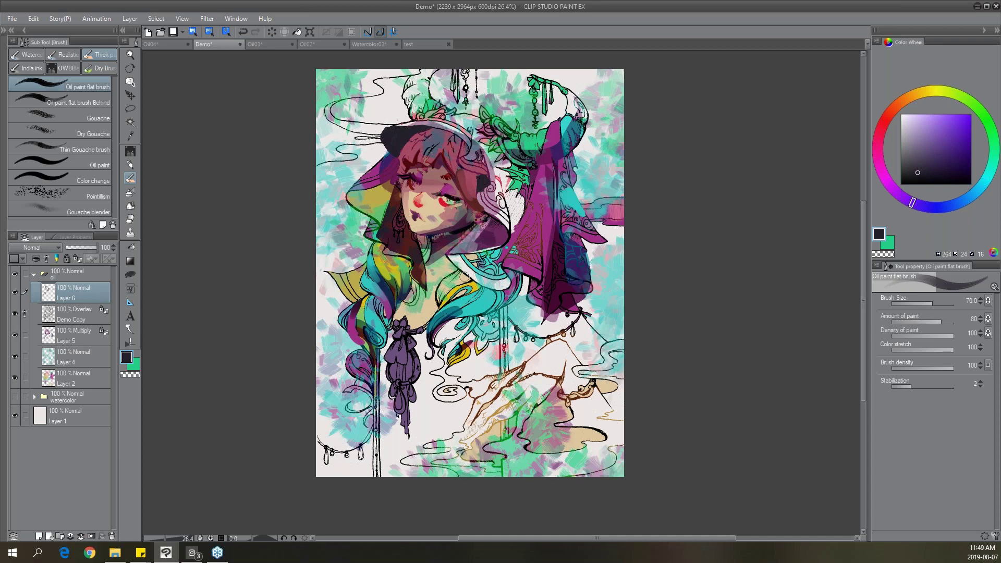
In the test document, show and expand the oil folder, hide its layers except the flats and line art, and select Layer 3.
click(420, 46)
click(14, 273)
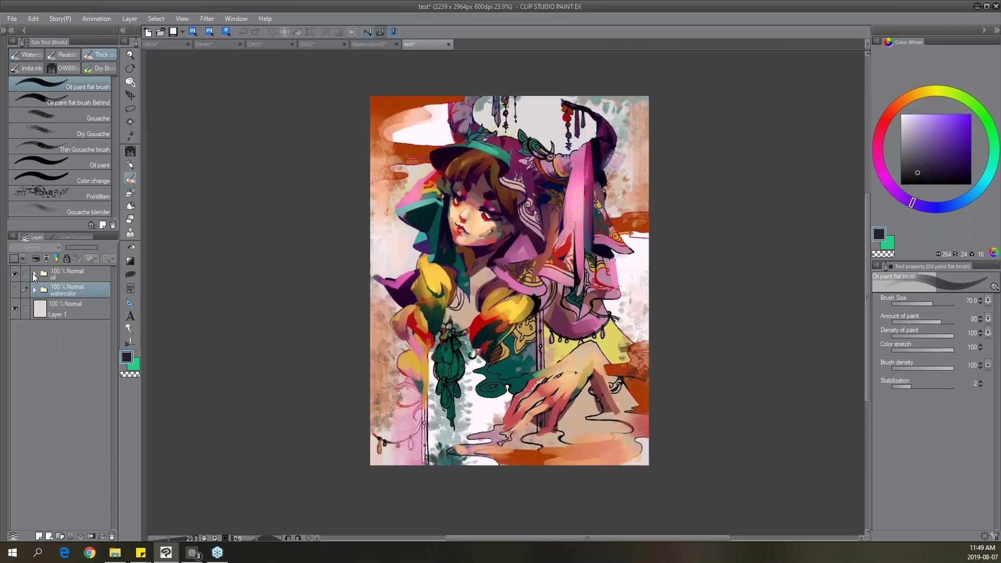
click(33, 274)
drag(14, 292, 14, 335)
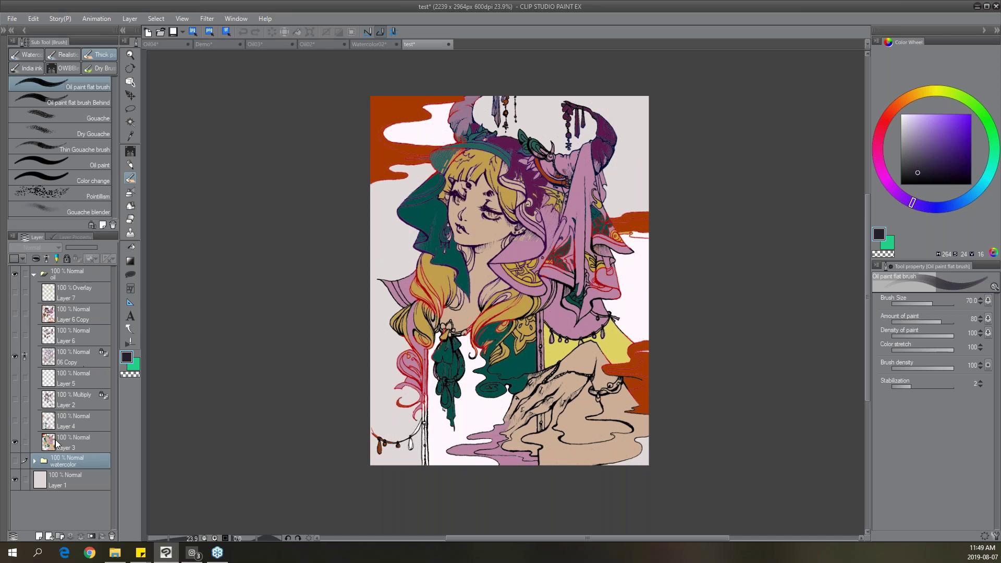
click(74, 443)
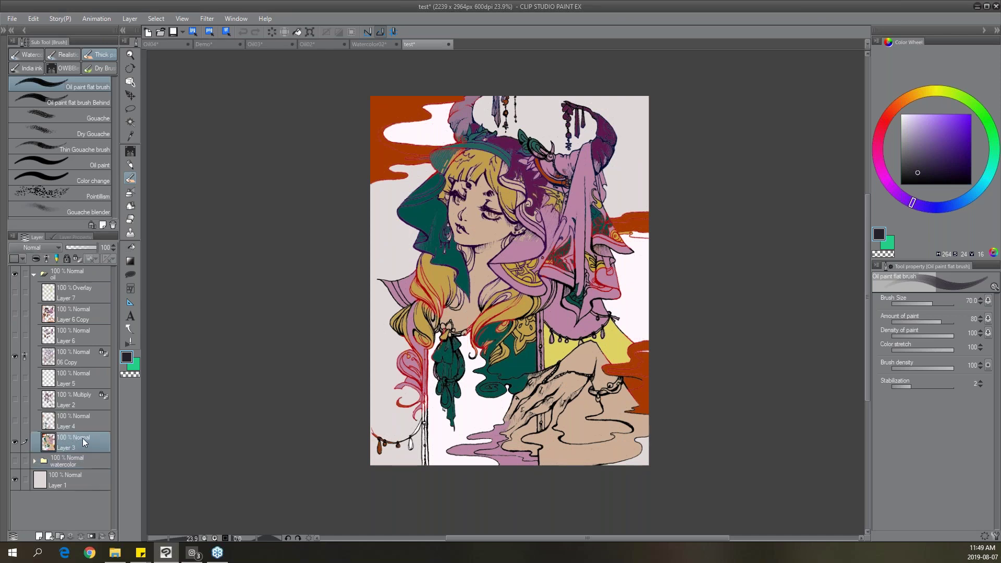
Show the oil folder's hidden layers one after another from Layer 4 and Multiply Layer 2 up to Overlay Layer 7.
click(14, 422)
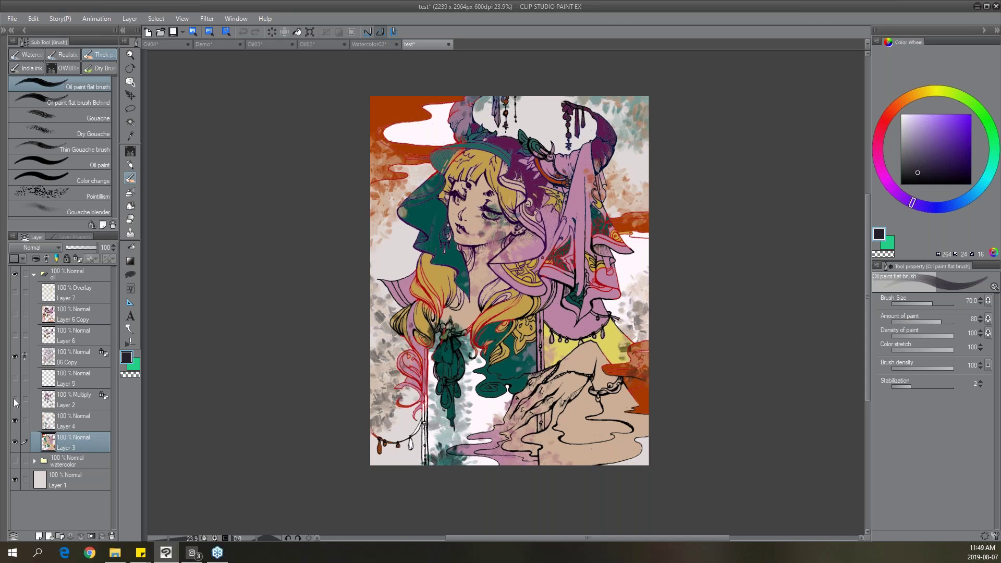
click(15, 400)
click(15, 378)
click(17, 335)
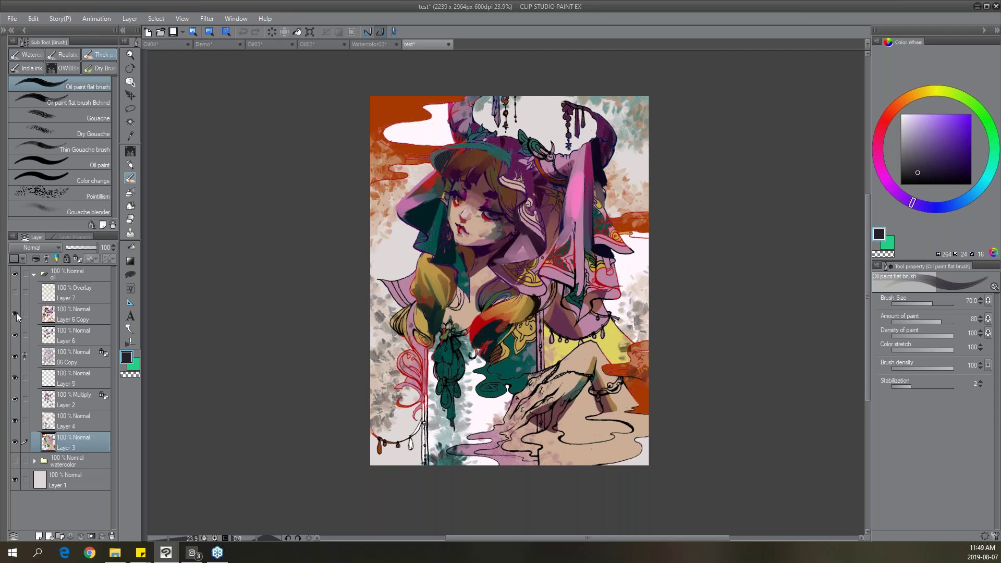
click(16, 313)
click(15, 294)
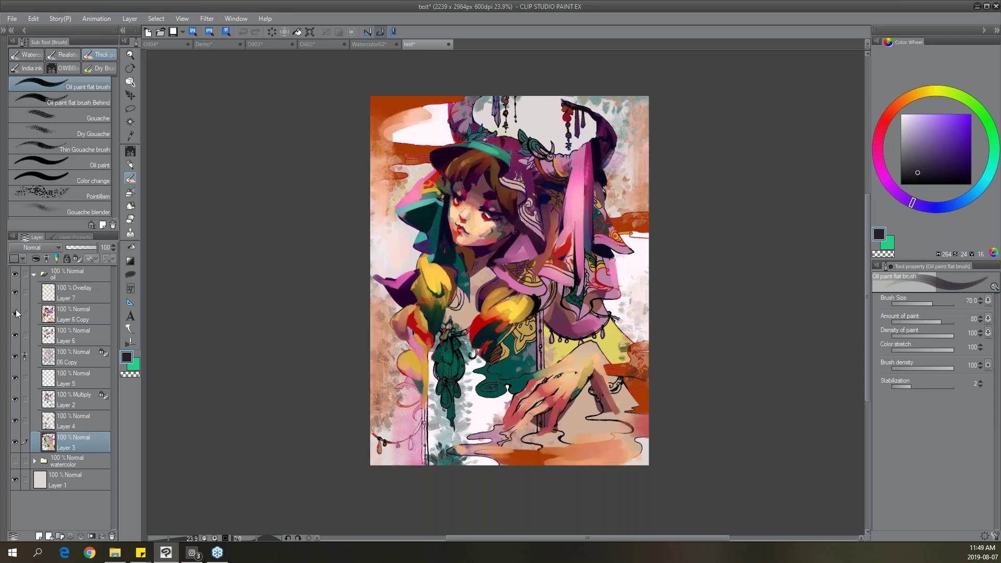
Compare the oil painting with and without the Overlay Layer 7, then collapse the oil folder.
click(82, 298)
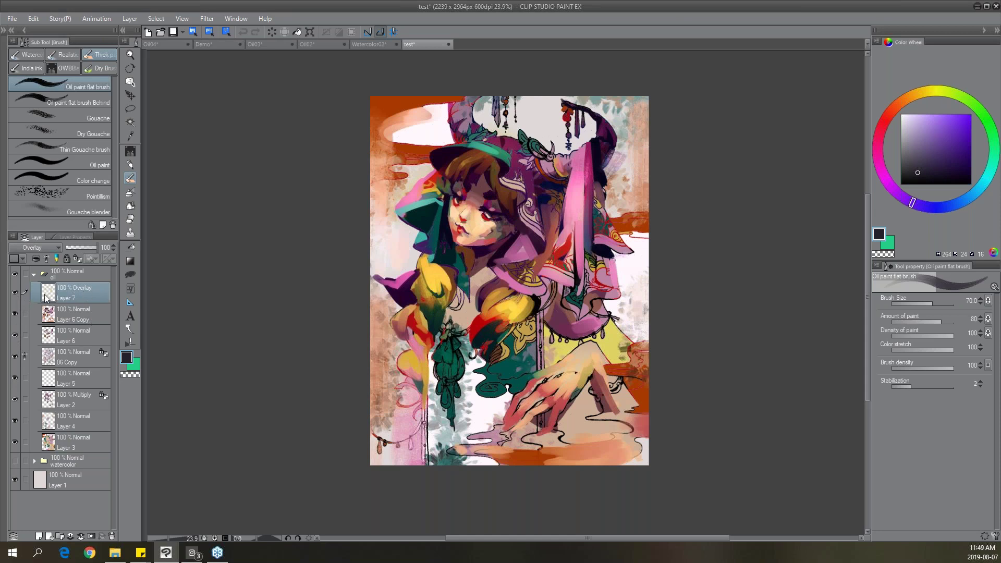
click(15, 293)
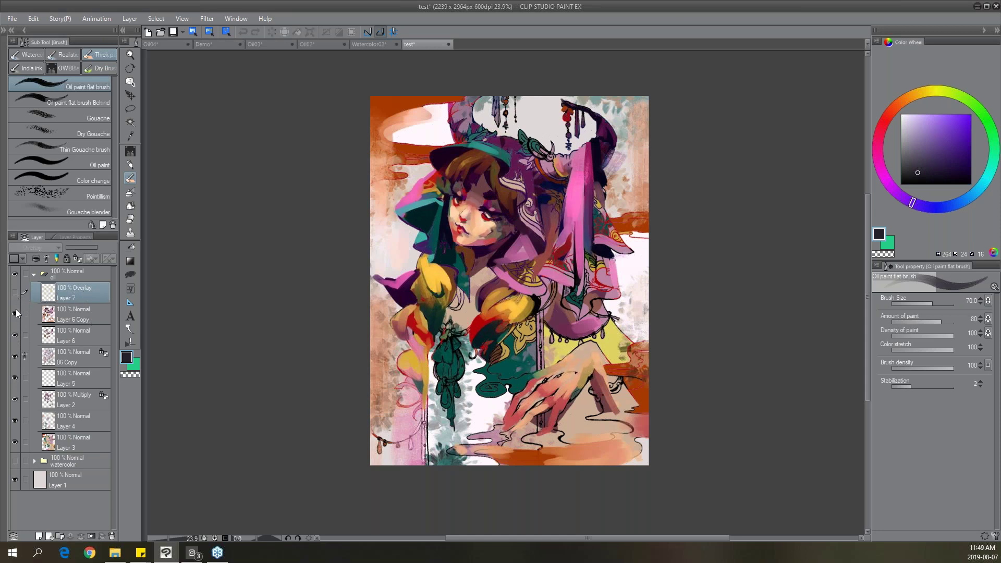
click(15, 295)
click(35, 273)
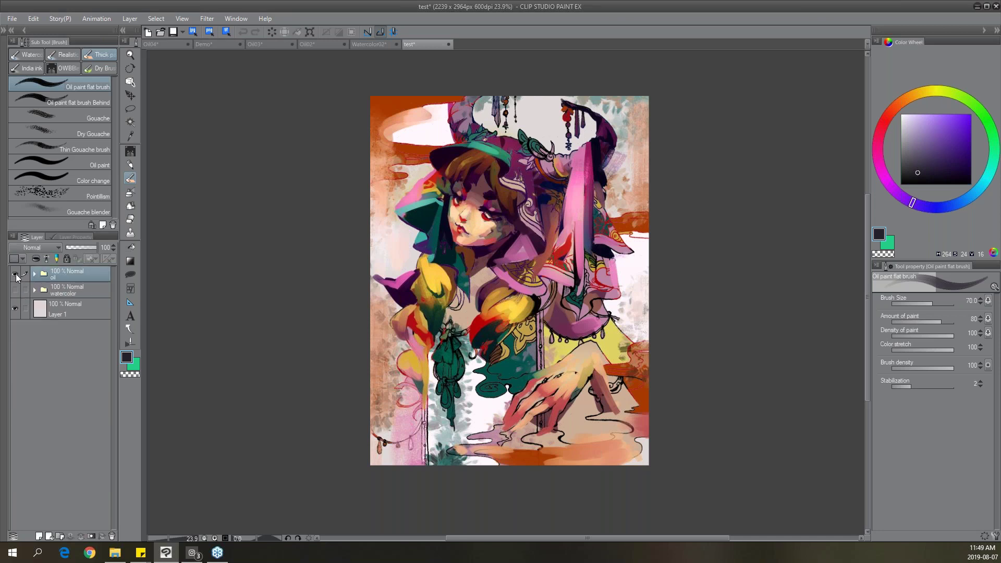
Show the watercolor folder and toggle the oil folder's visibility to compare the two versions, leaving both folders visible.
click(16, 274)
click(17, 273)
click(17, 291)
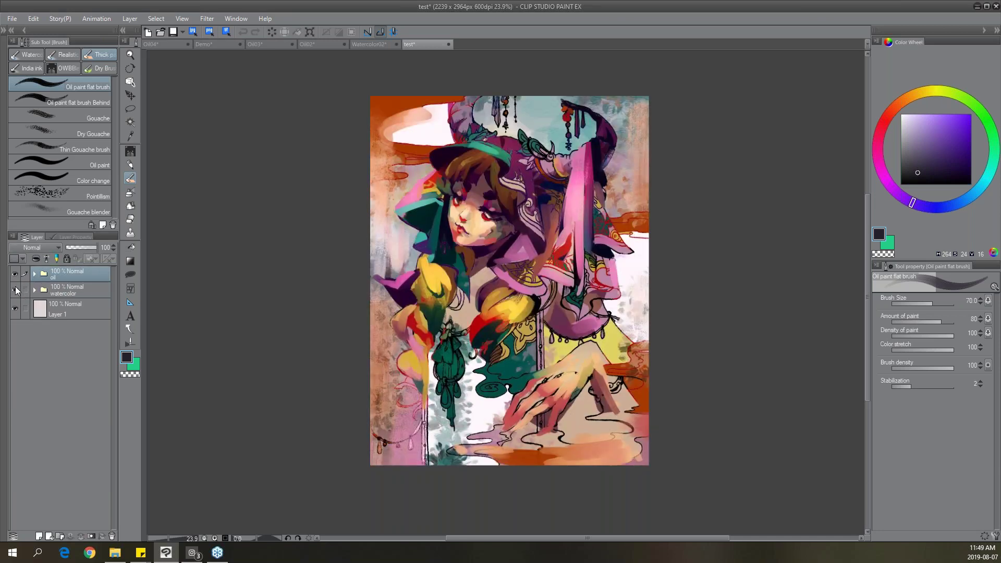
click(14, 273)
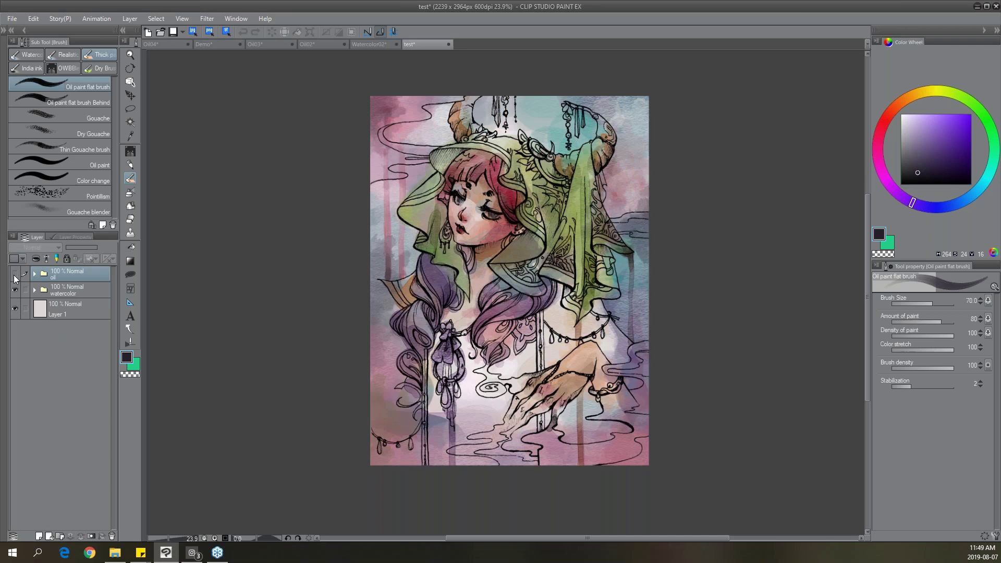
click(14, 275)
click(14, 273)
click(14, 274)
click(15, 274)
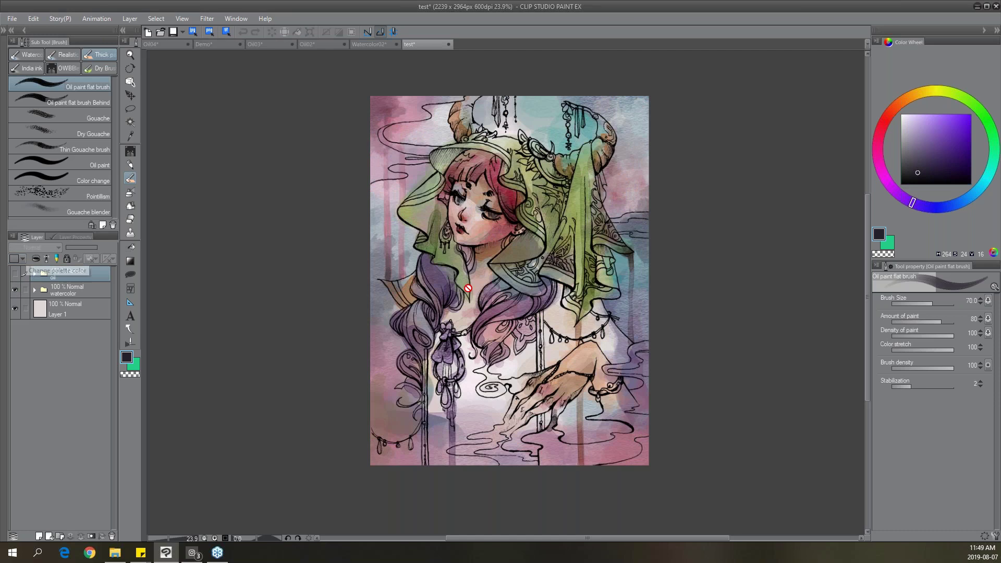
click(15, 274)
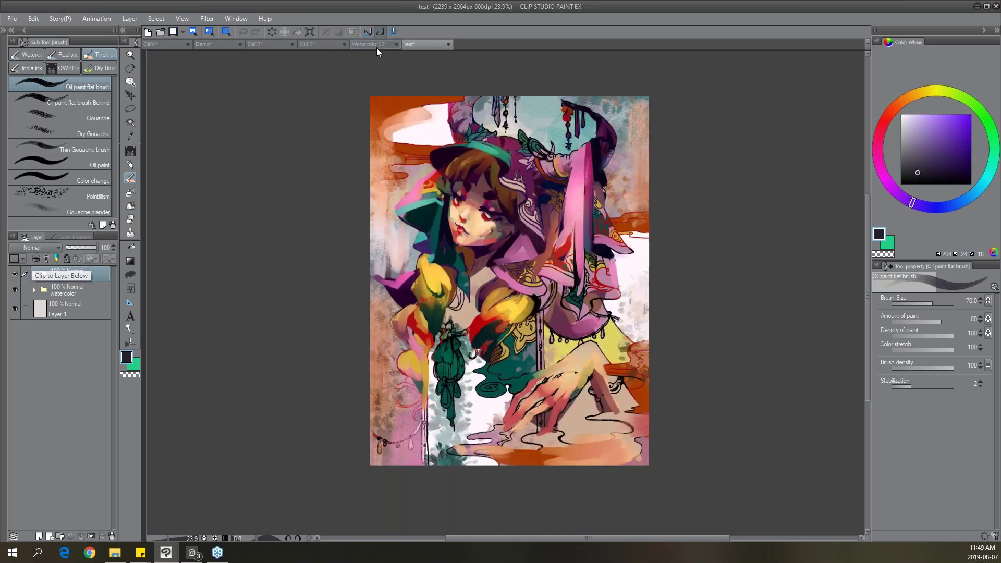
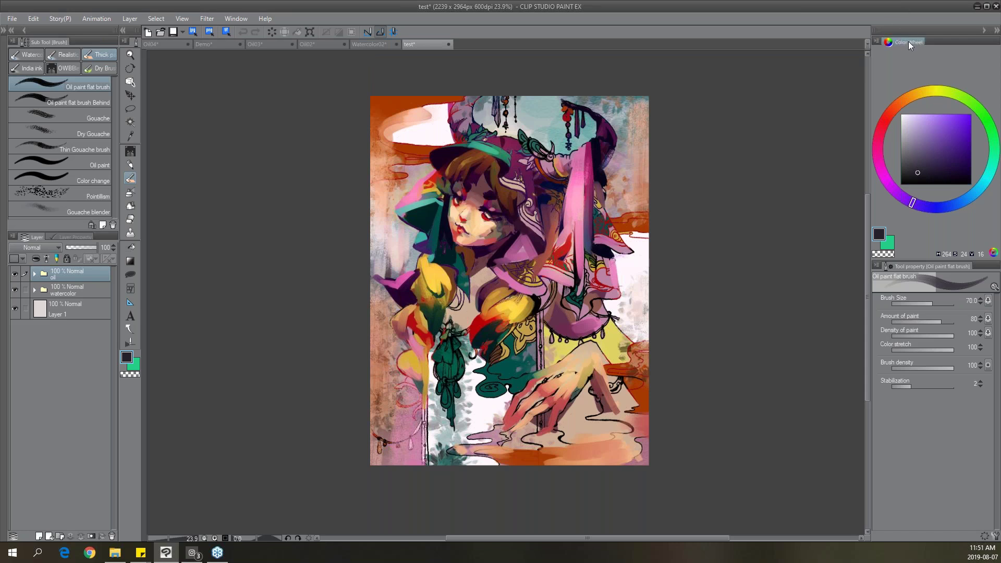
Dock the Color Wheel and Tool property palettes as one tabbed group between the Sub Tool and Layer palettes.
drag(908, 44, 71, 222)
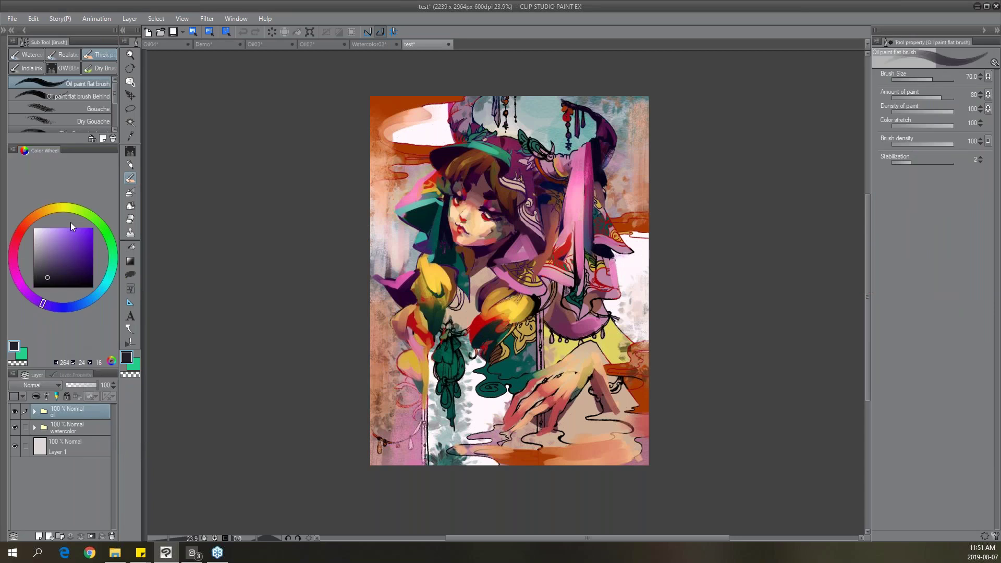
drag(902, 43, 83, 367)
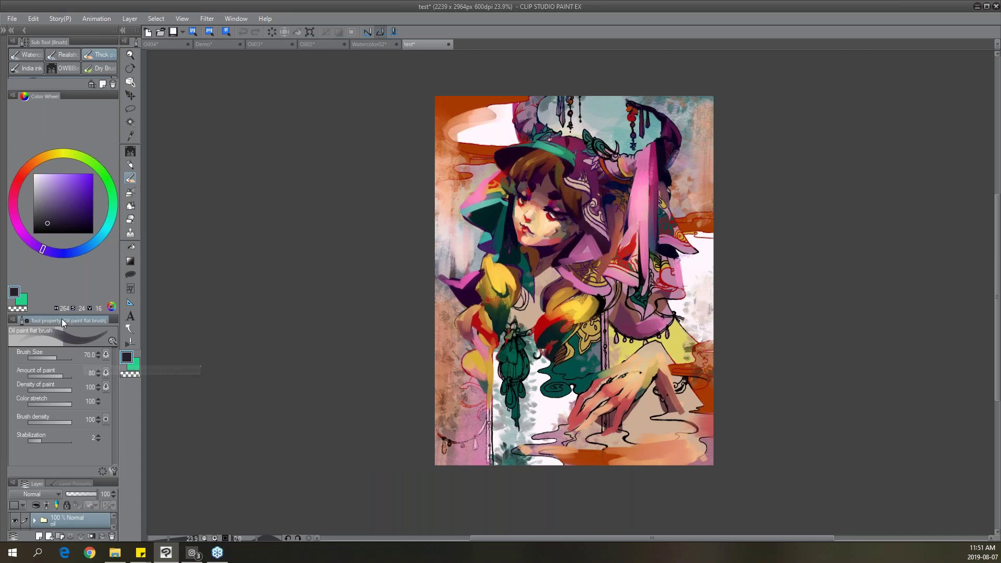
drag(53, 324, 70, 95)
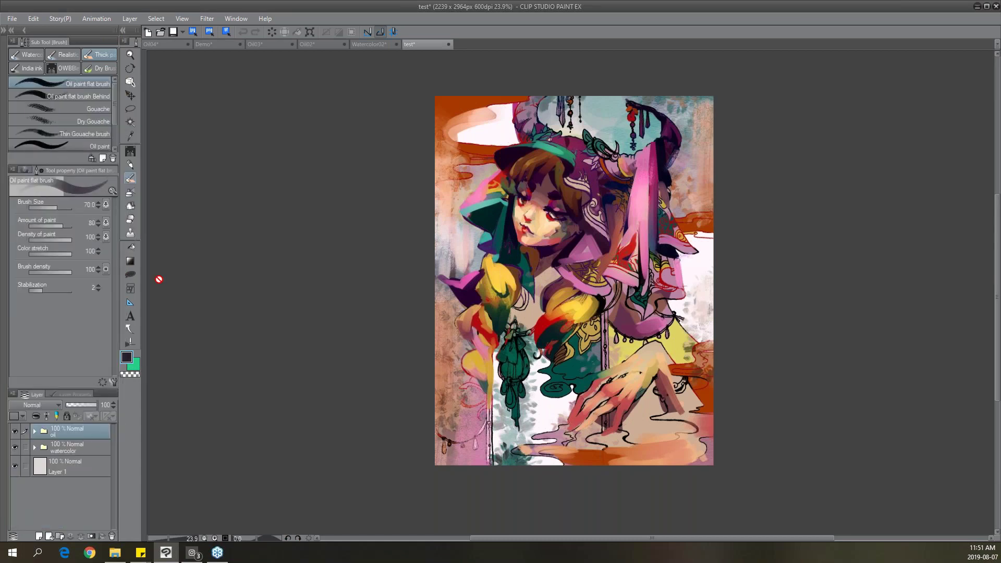
click(24, 170)
click(69, 171)
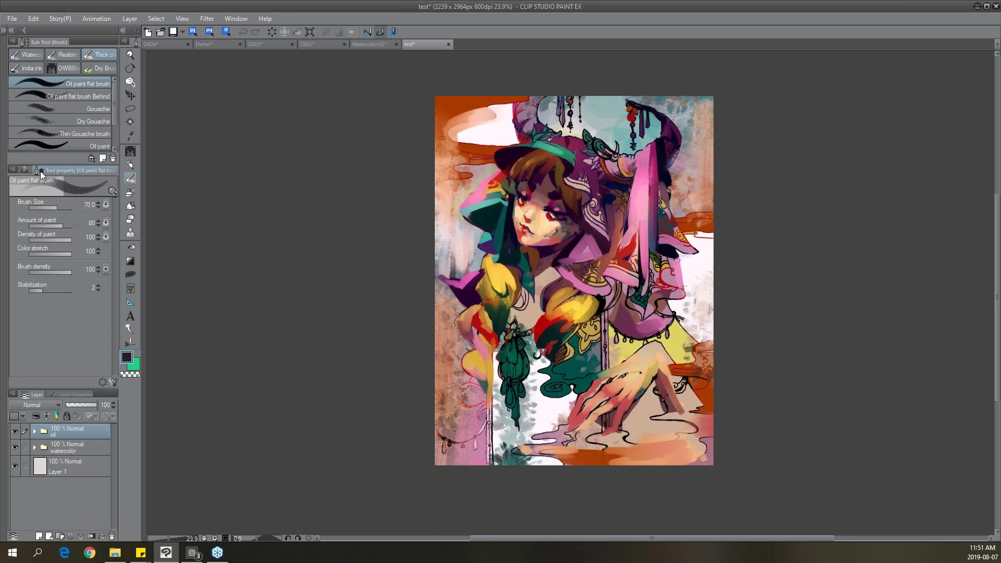
click(24, 170)
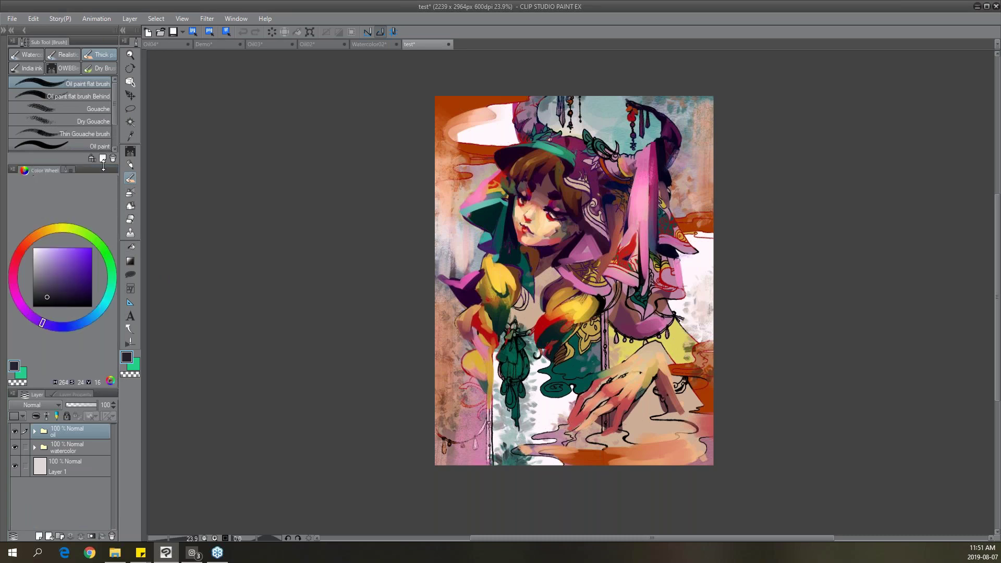
Register the current palette layout as a workspace named test.
click(236, 19)
mouse_move(249, 35)
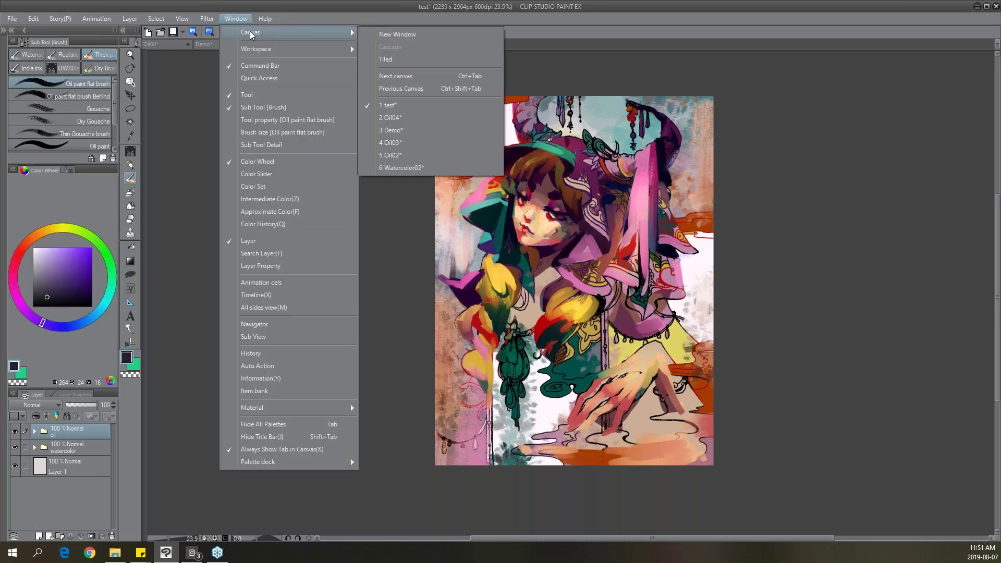
mouse_move(308, 50)
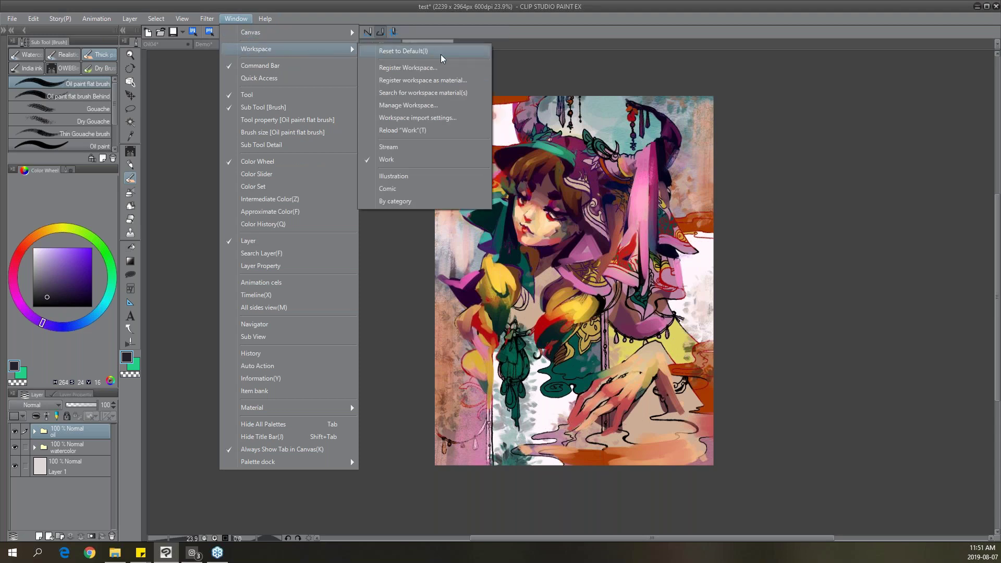
click(439, 68)
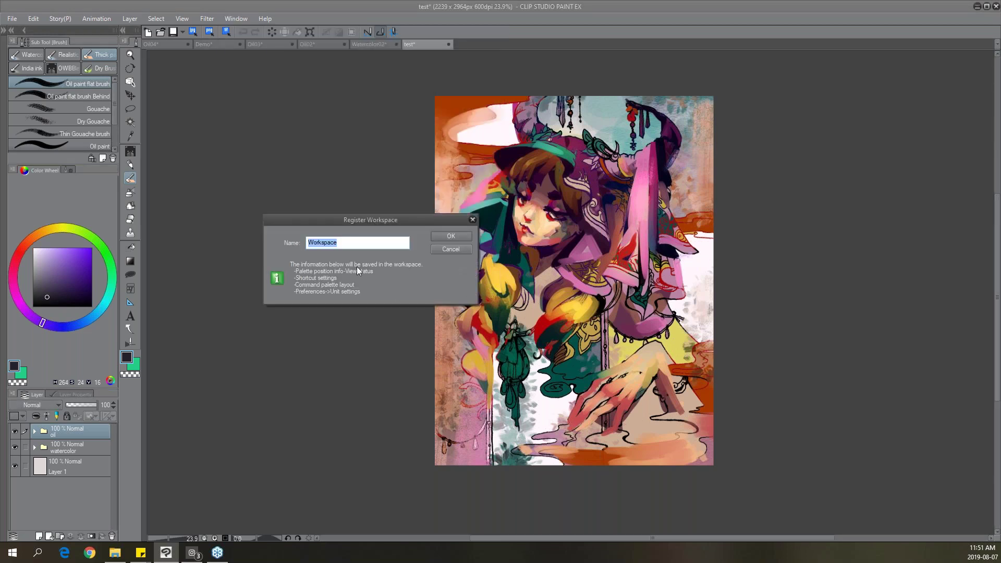
text(test)
click(449, 237)
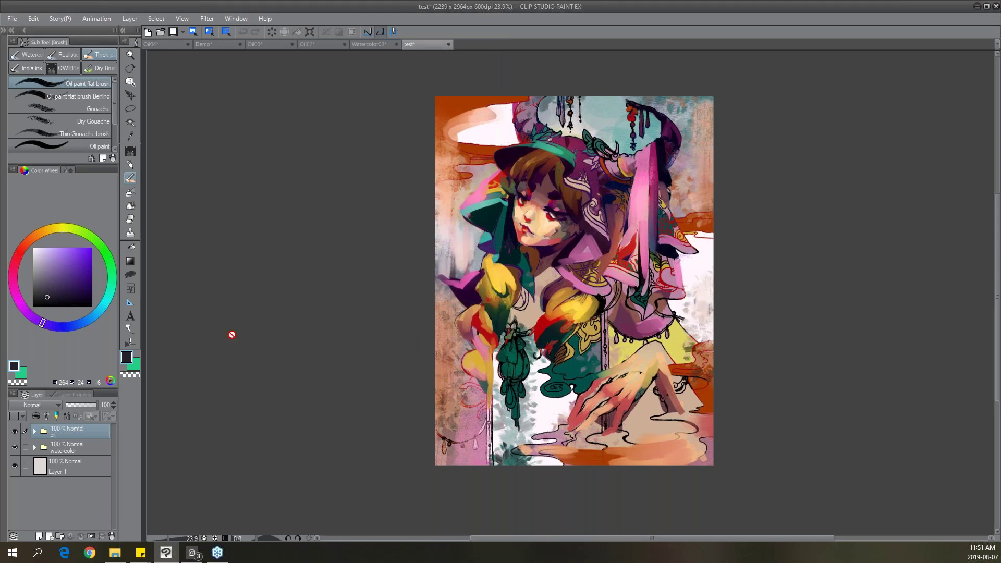
Switch back to the saved Work workspace.
click(235, 18)
mouse_move(264, 51)
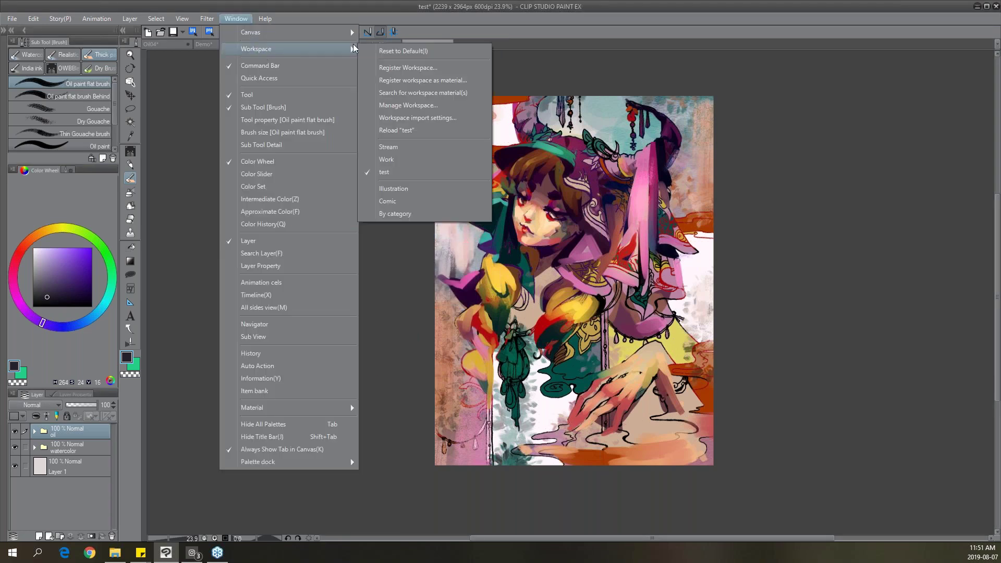
click(424, 159)
click(502, 187)
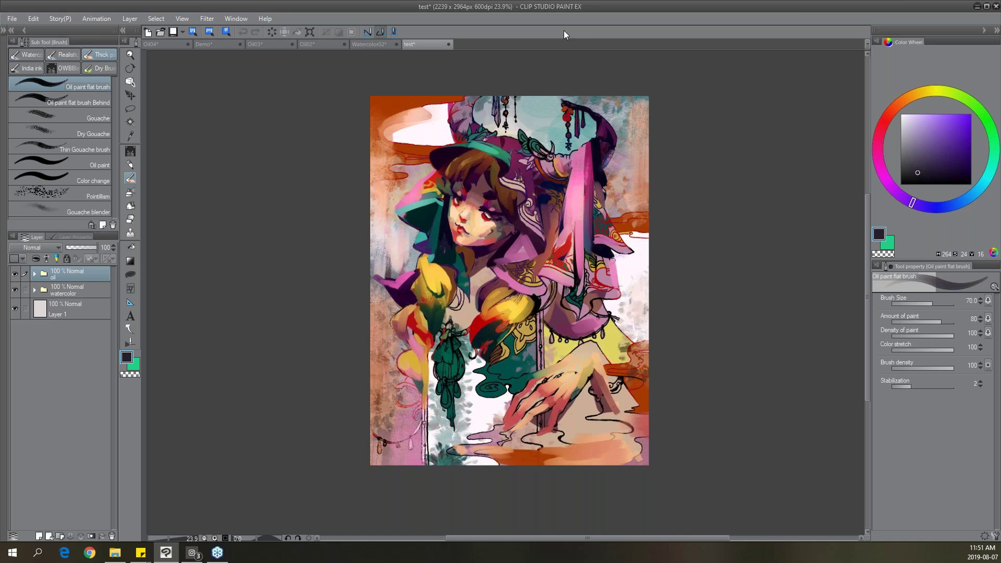
In the Oil02 document, toggle the visibility of the upper painting layer in Folder 5 to compare it with the layer beneath.
click(307, 44)
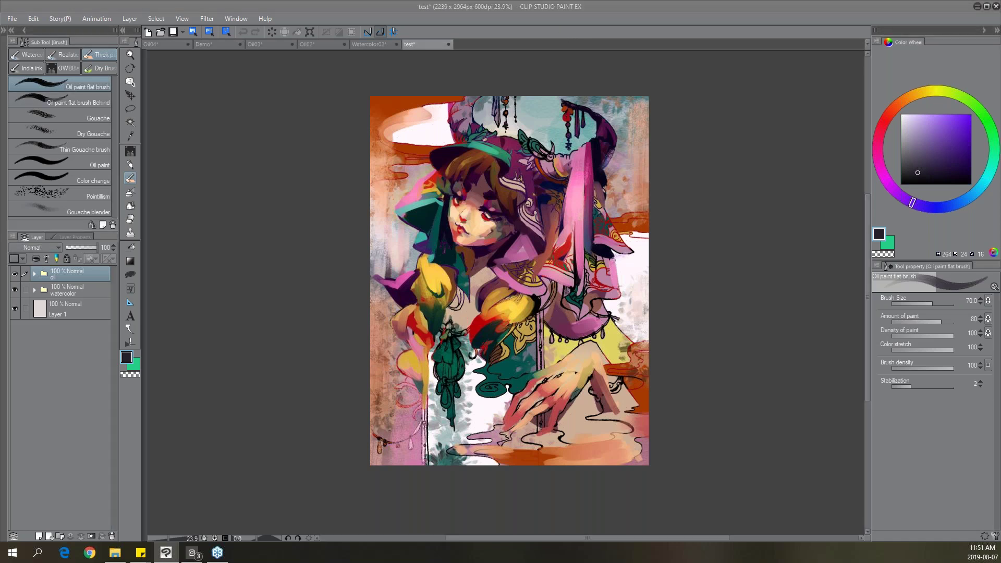
click(35, 295)
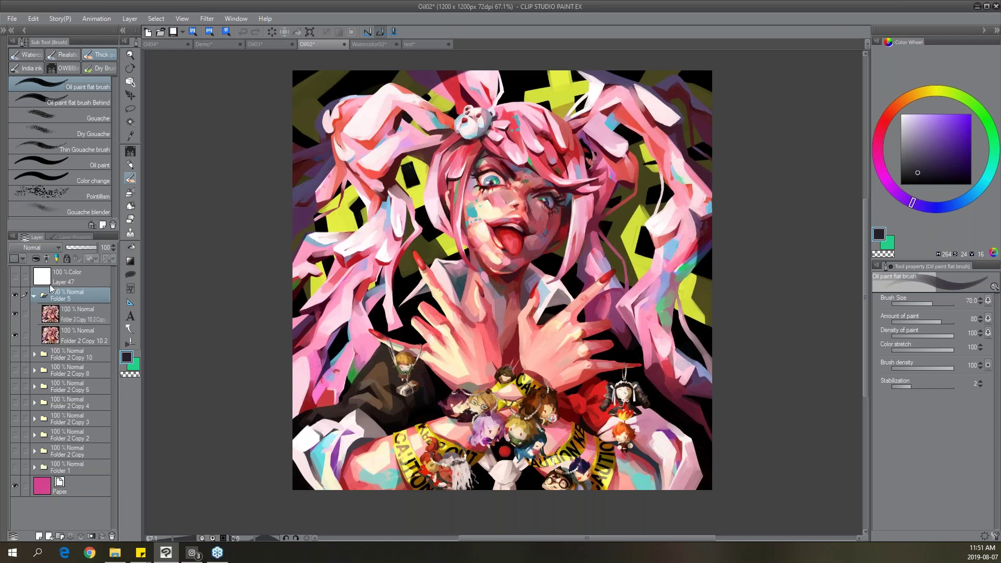
click(86, 315)
click(15, 315)
click(16, 316)
click(15, 315)
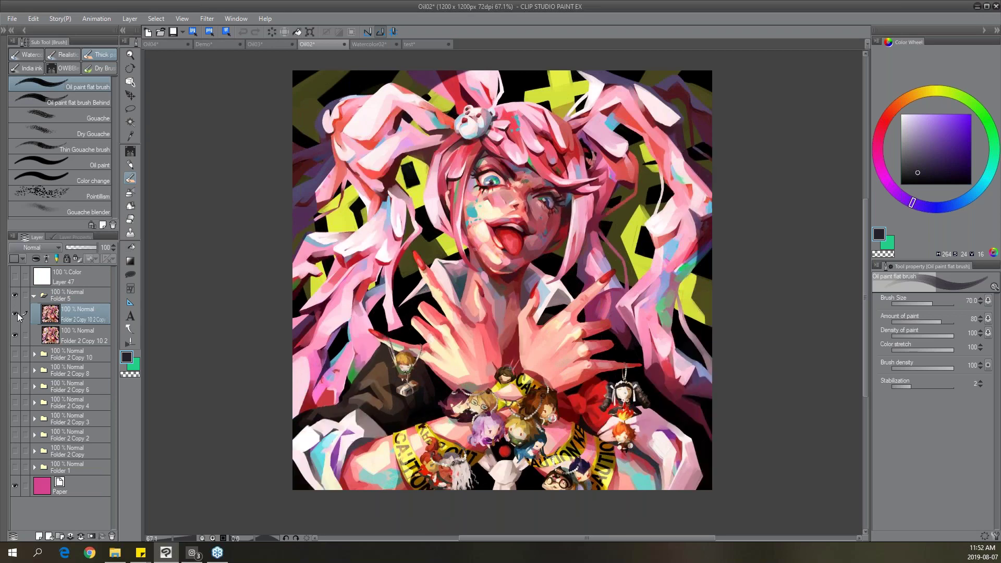
click(15, 316)
click(15, 316)
click(15, 316)
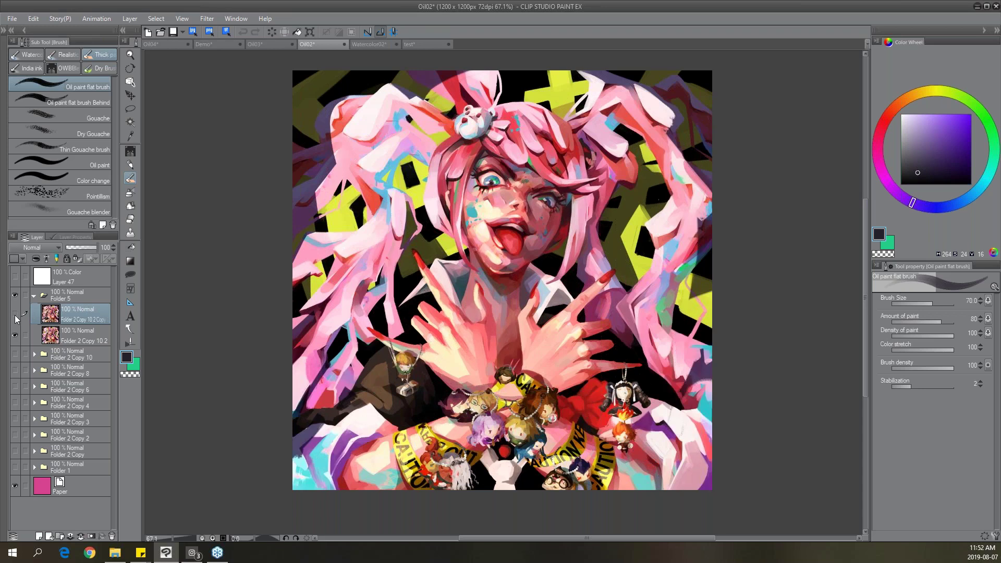
click(15, 315)
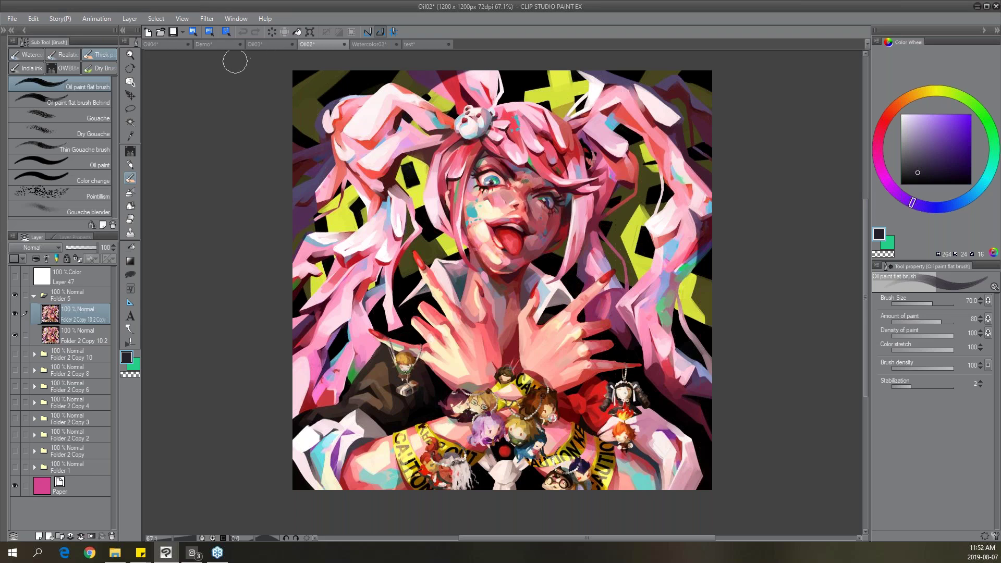
Show the white Color-mode Layer 47 to view the Oil02 painting in grayscale.
click(16, 277)
click(15, 277)
click(16, 277)
Open a second window of the Oil02 canvas and float it as a small reference view over the workspace's upper corner.
click(243, 21)
mouse_move(292, 32)
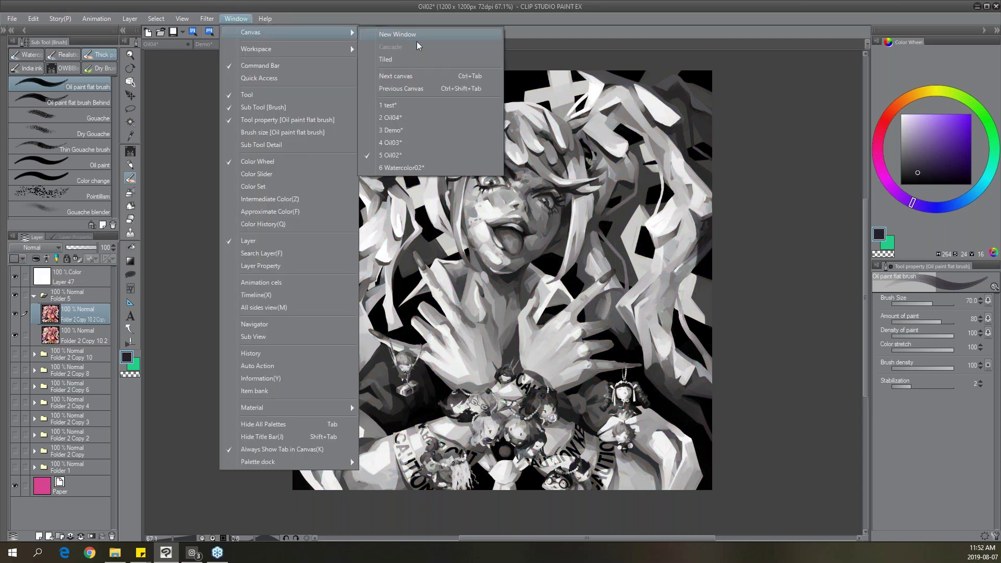
click(417, 36)
drag(474, 45, 468, 17)
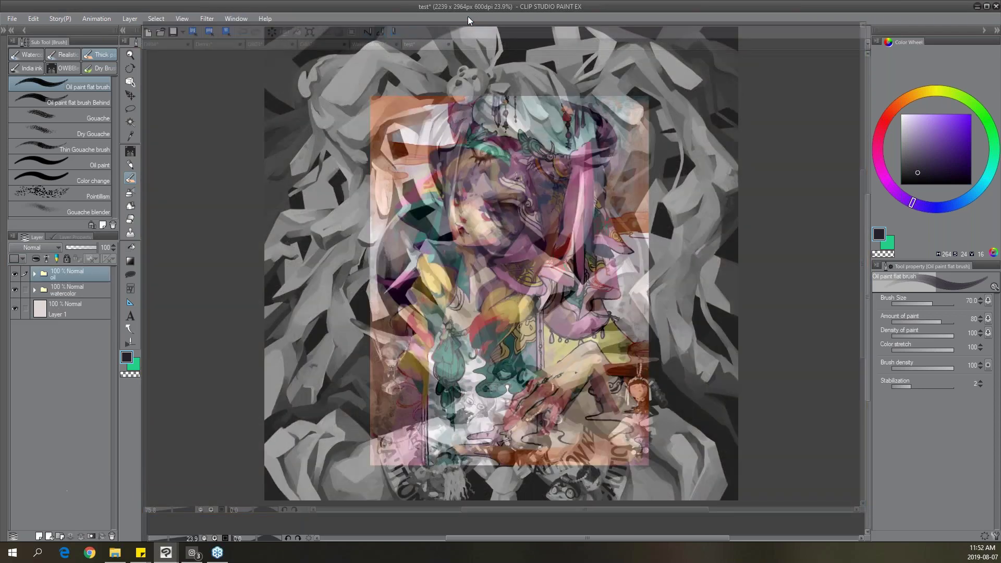
drag(374, 170, 385, 109)
drag(144, 246, 328, 161)
drag(421, 5, 824, 12)
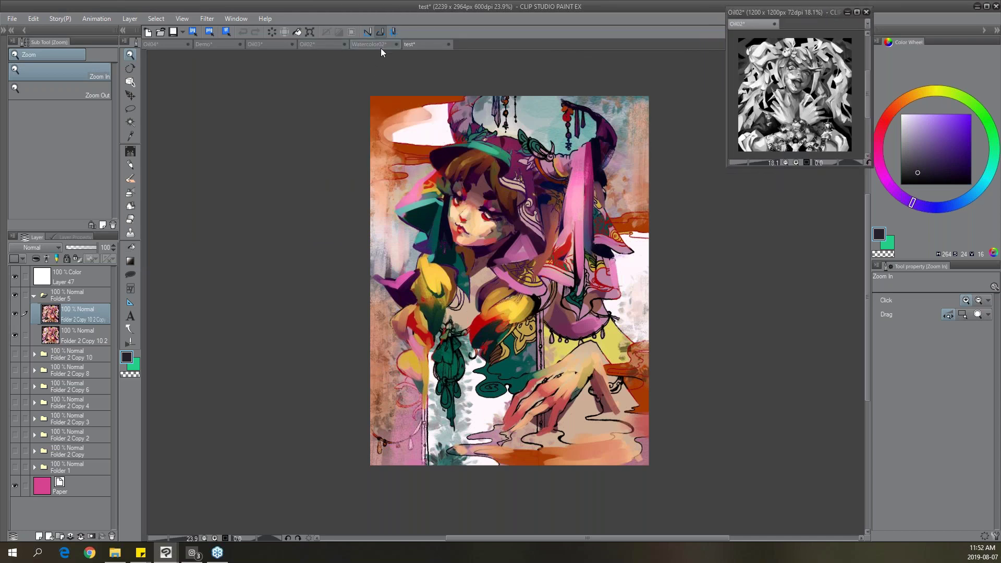
Look through the Demo, Oil04 and Oil03 canvases and return to Oil02.
click(215, 45)
click(166, 45)
click(276, 45)
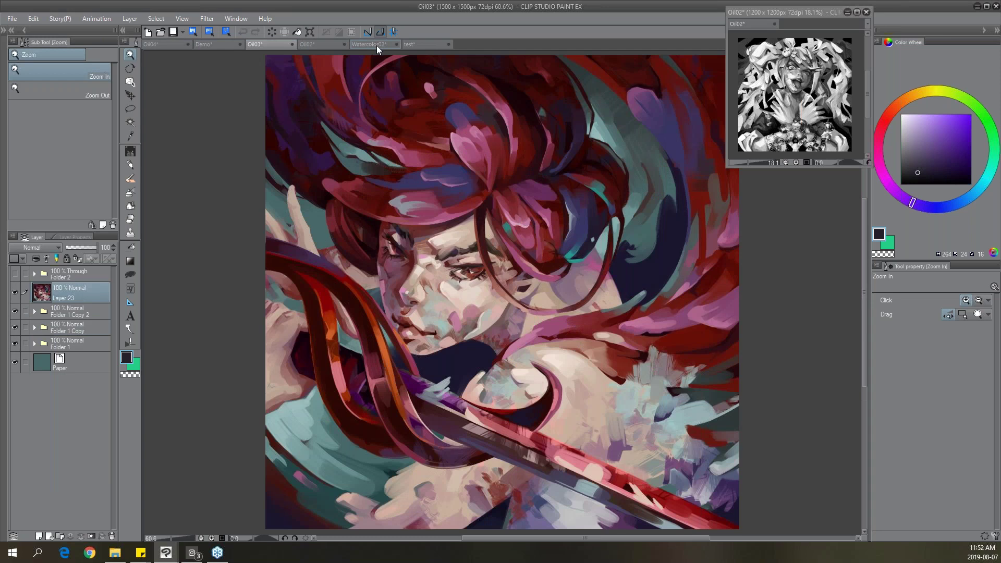
click(329, 45)
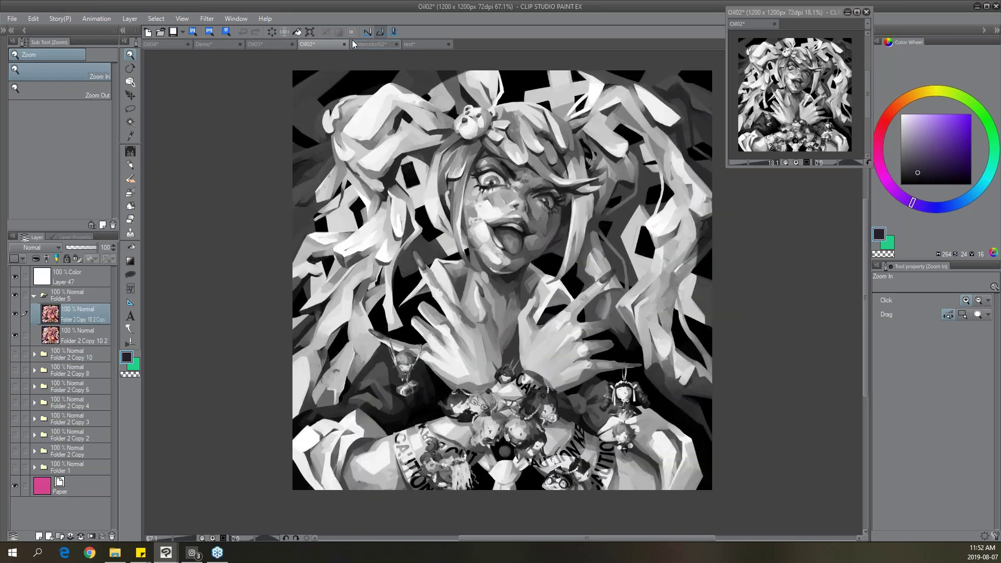
Hide the grayscale Layer 47, collapse and hide Folder 5, and show the early colour stage in Folder 2 Copy 2.
click(15, 278)
click(14, 278)
click(14, 278)
click(35, 296)
click(15, 295)
click(15, 392)
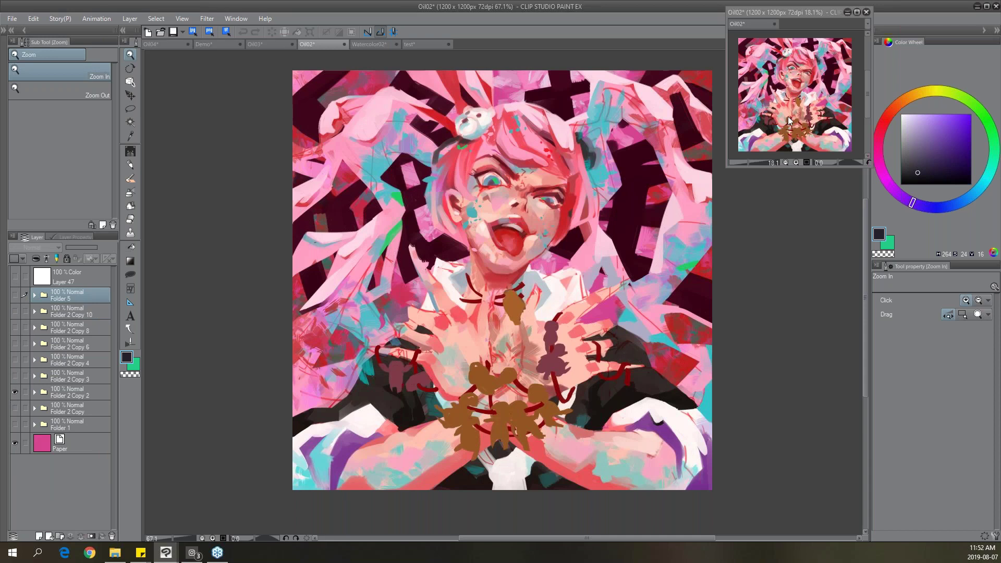
Show Layer 47 and step through the progress folders from Folder 2 Copy 3 up to Copy 10 in grayscale.
click(16, 275)
click(14, 376)
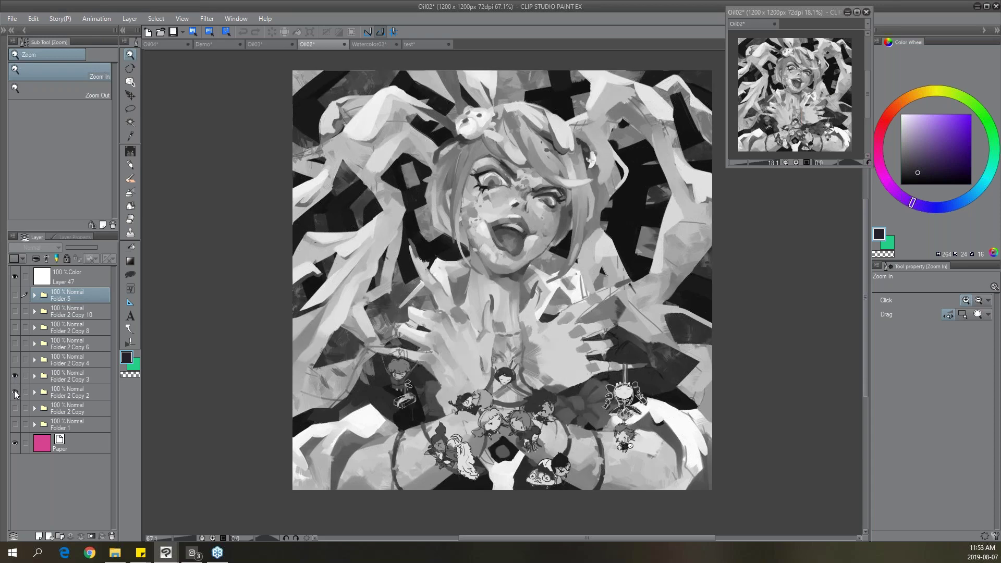
click(15, 392)
click(16, 359)
click(15, 376)
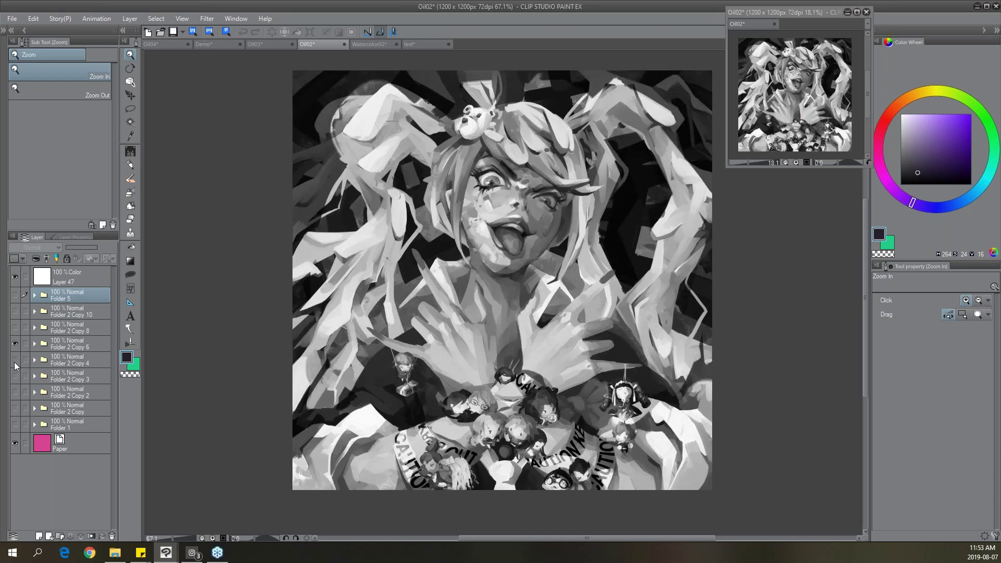
click(15, 360)
click(15, 344)
drag(16, 328, 17, 312)
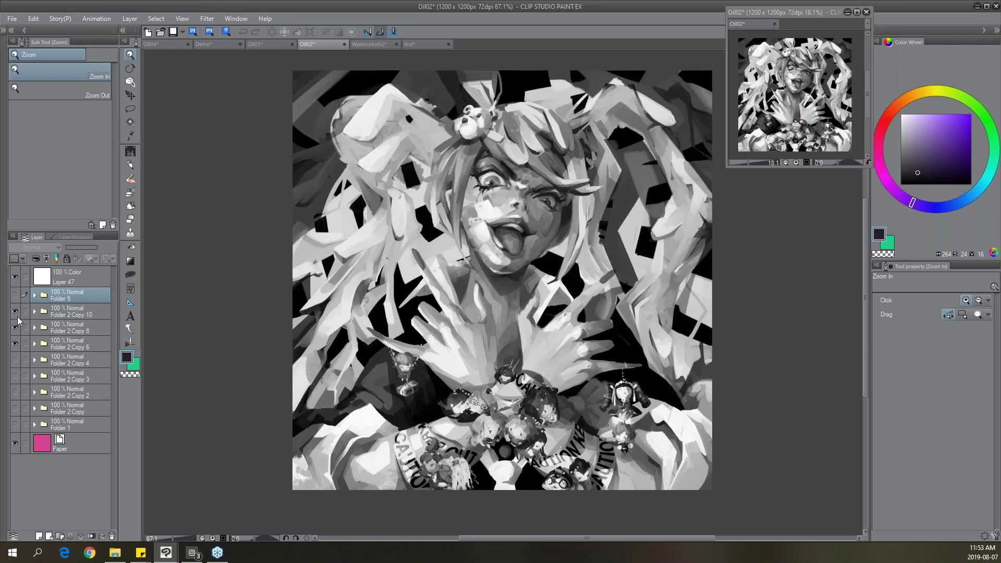
Compare Folder 5 with the earlier stages in grayscale, hide Layer 47, and show Folder 5 in full colour.
click(15, 295)
click(16, 296)
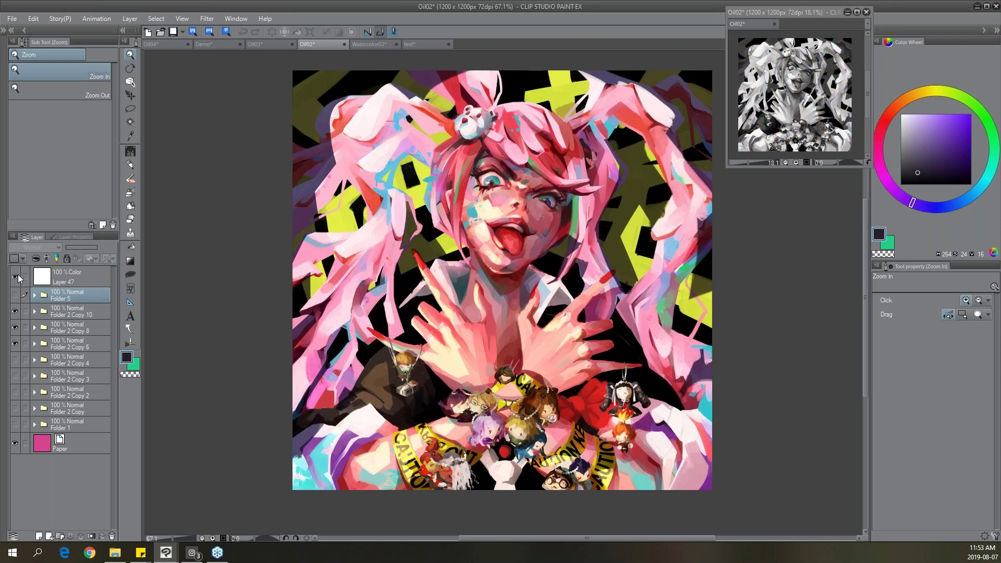
click(16, 275)
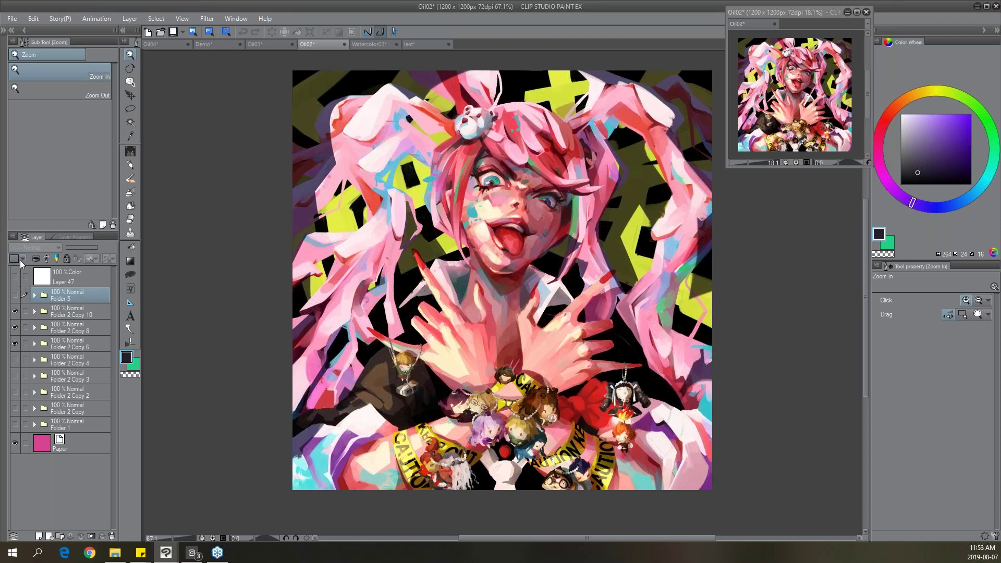
click(15, 295)
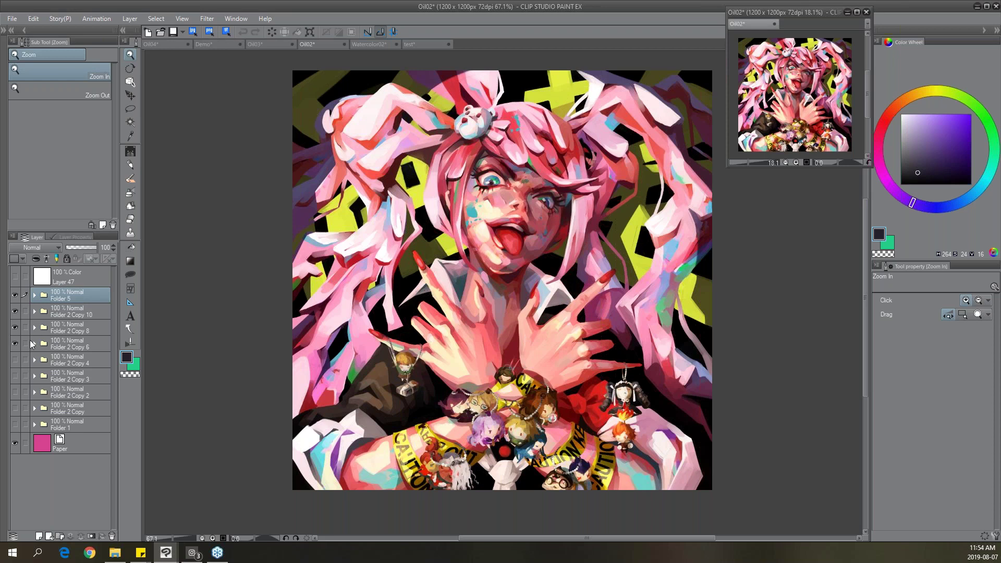
Hide Folder 2 Copy 10, Copy 8 and Copy 6, show Folder 2 Copy, and toggle Folder 5 to compare the flats with the final painting.
drag(15, 311, 14, 327)
click(15, 408)
click(15, 343)
click(16, 295)
click(15, 295)
Switch to Instagram, browse the artist's posted artwork, and return to the Oil02 painting in Clip Studio Paint.
click(192, 553)
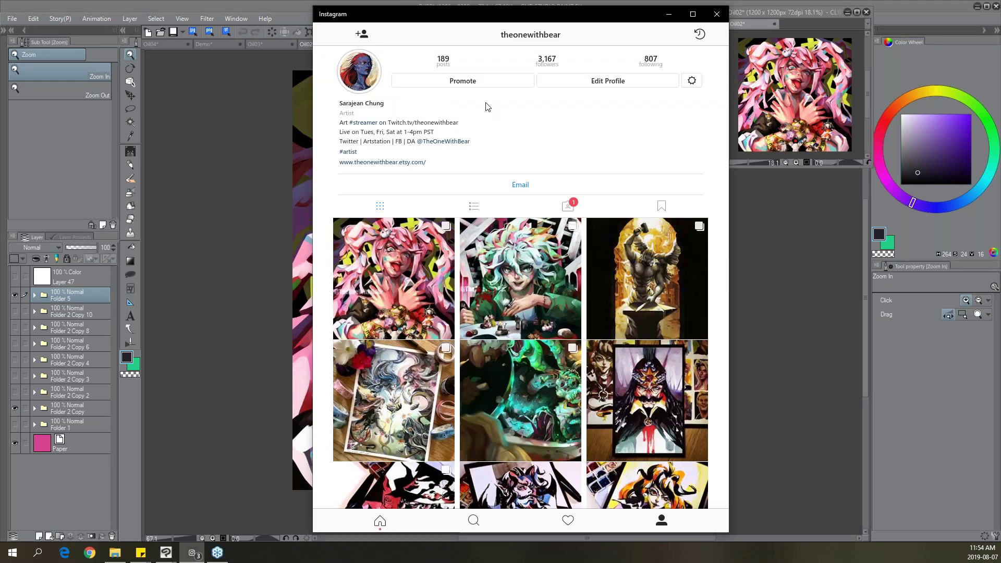
scroll(590, 115, down, 3)
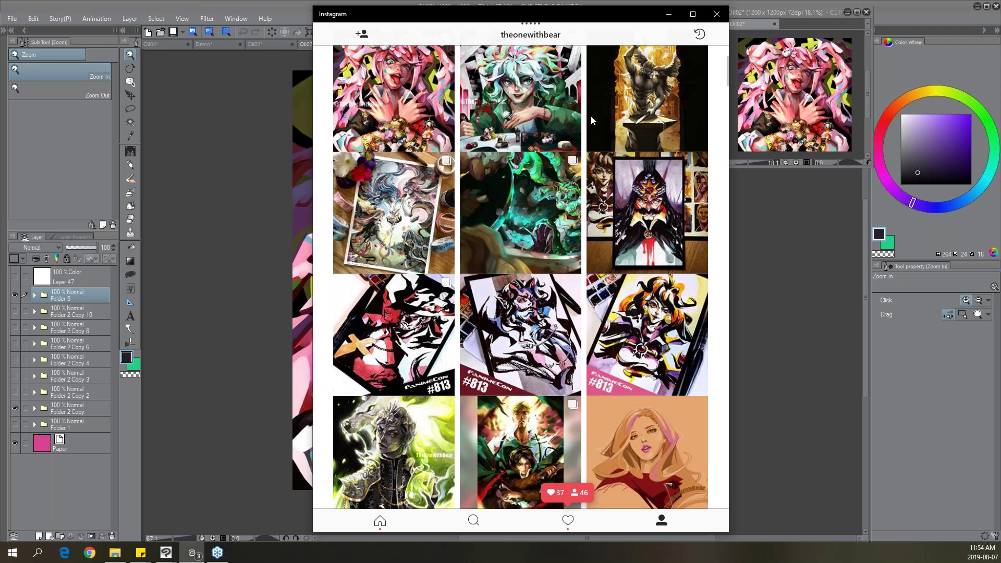
scroll(590, 115, down, 4)
scroll(591, 116, up, 3)
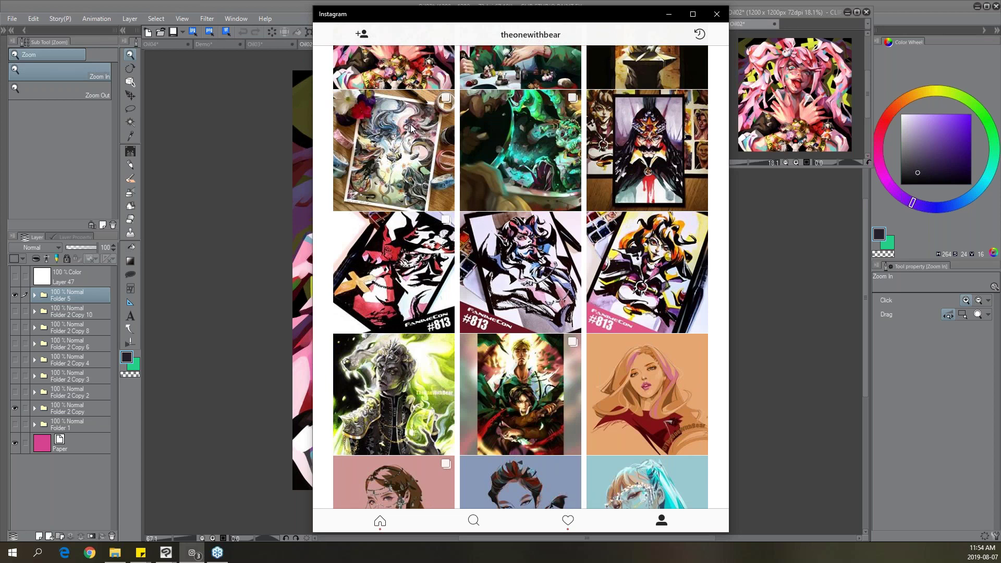
click(297, 4)
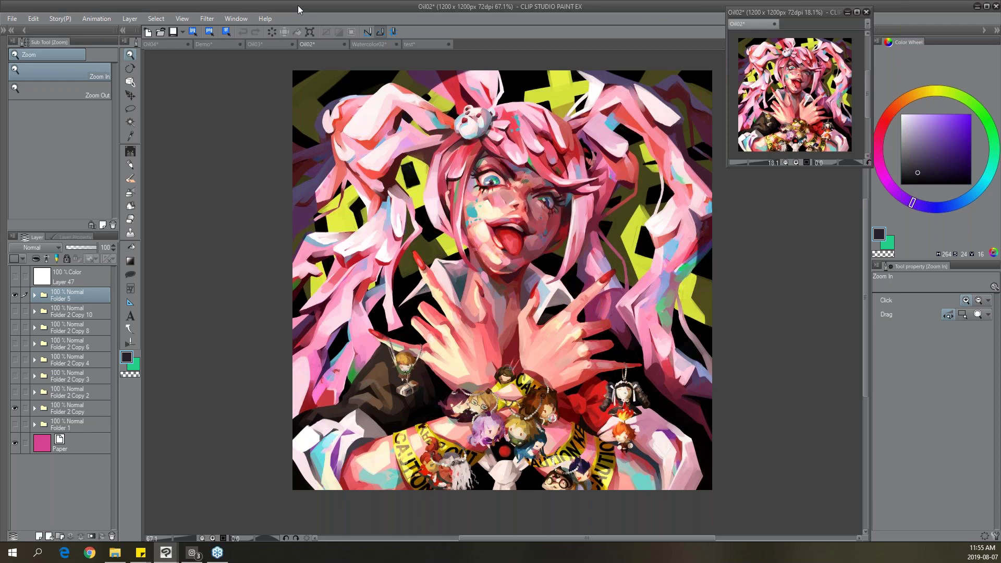
Delete the existing grayscale Layer 47, add a new raster layer above Folder 5, and fill it with white.
drag(79, 270, 112, 536)
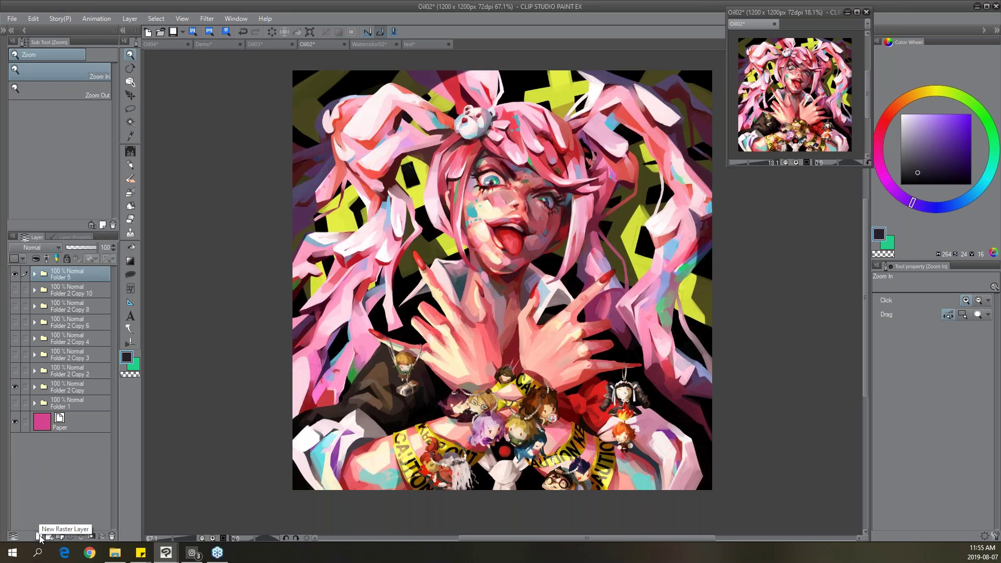
click(40, 537)
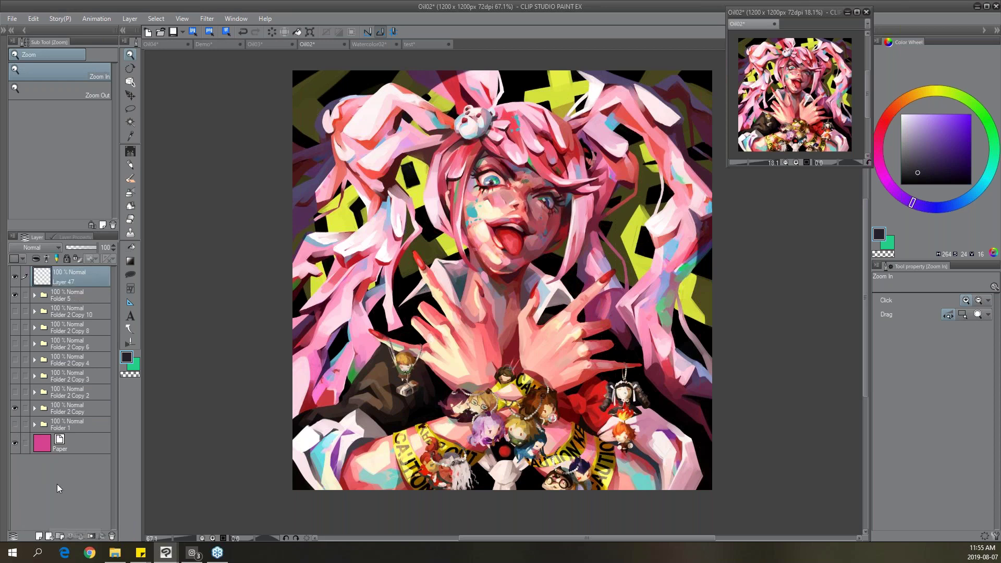
click(902, 114)
key(alt+BackSpace)
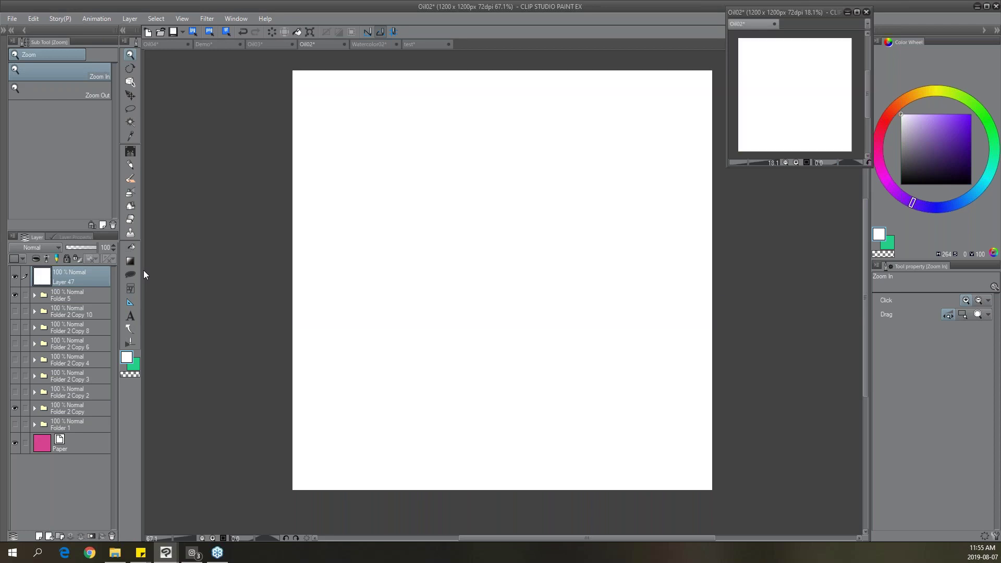
Refill the new top layer with black and set its blending mode to Color.
click(131, 247)
click(95, 74)
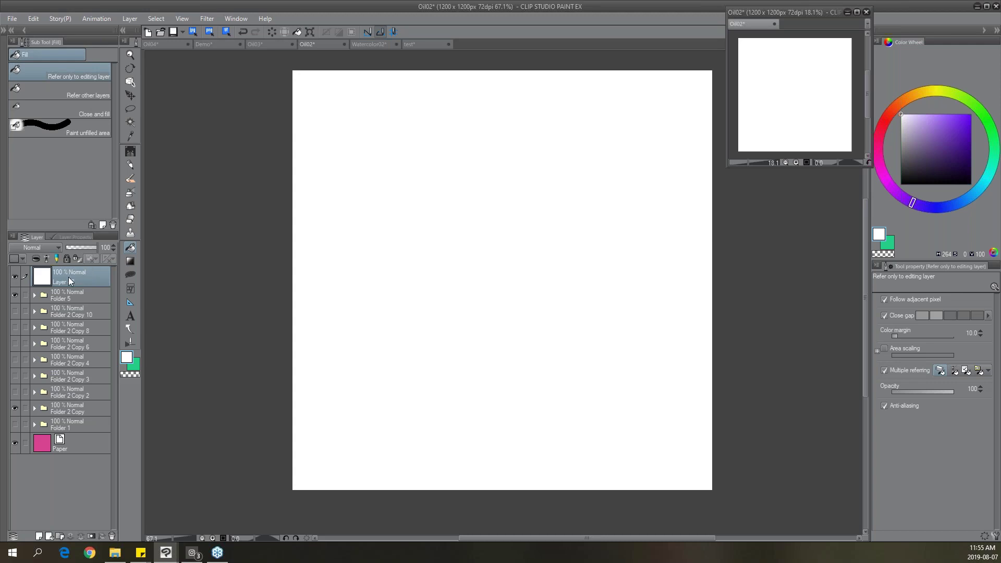
drag(976, 182, 986, 198)
key(alt+BackSpace)
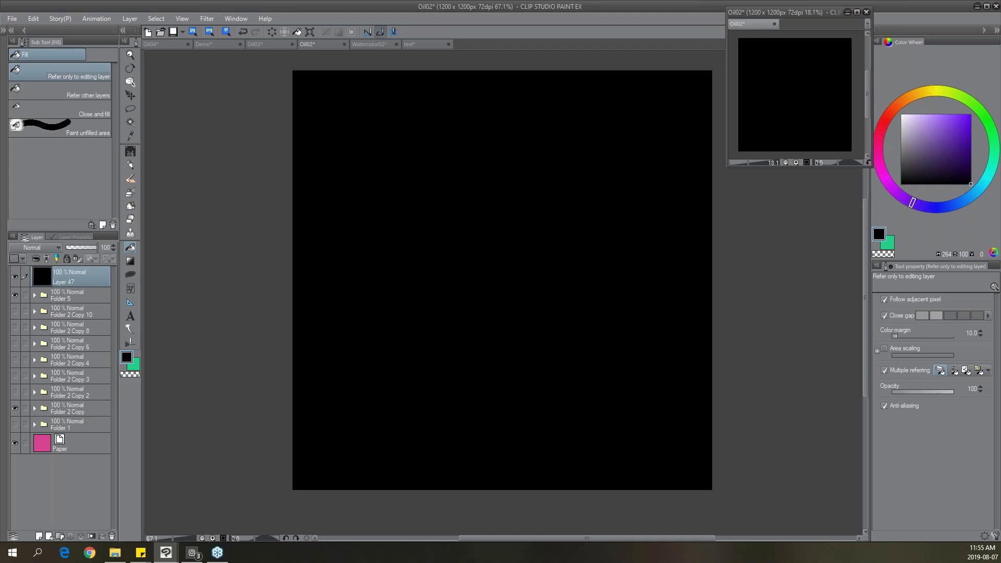
click(45, 247)
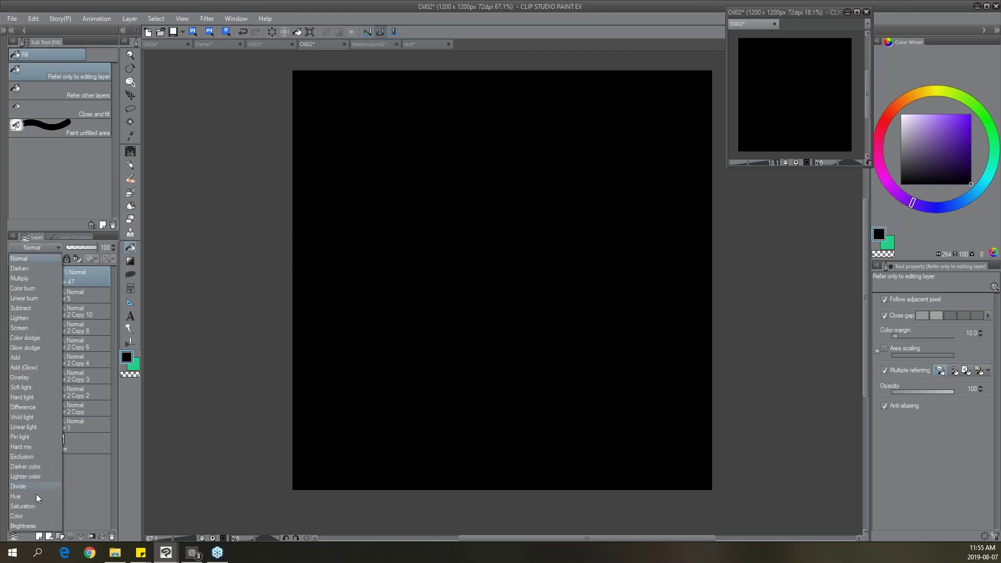
click(20, 516)
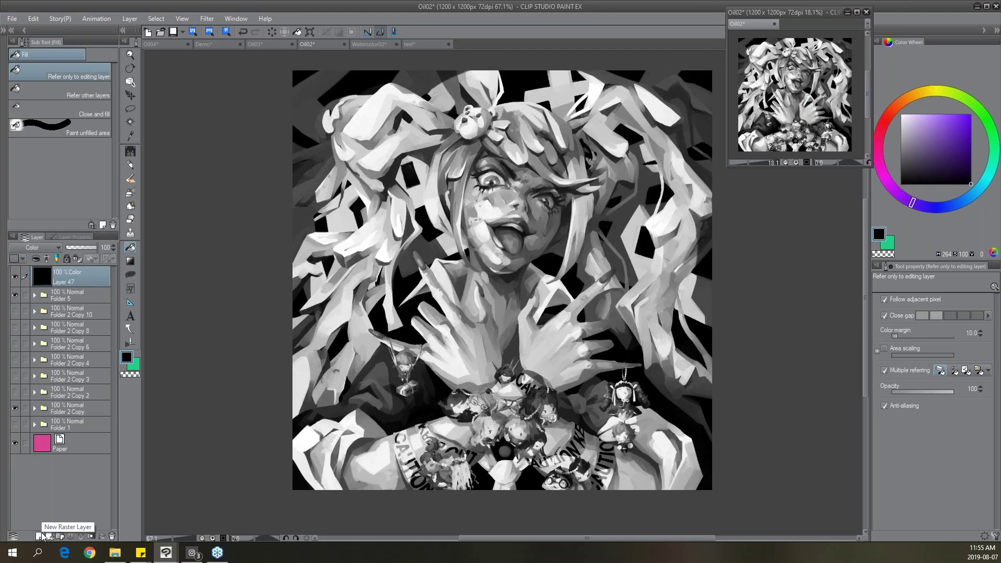
Toggle the black Color-mode layer's visibility to compare the painting in colour and grayscale.
click(15, 276)
click(15, 275)
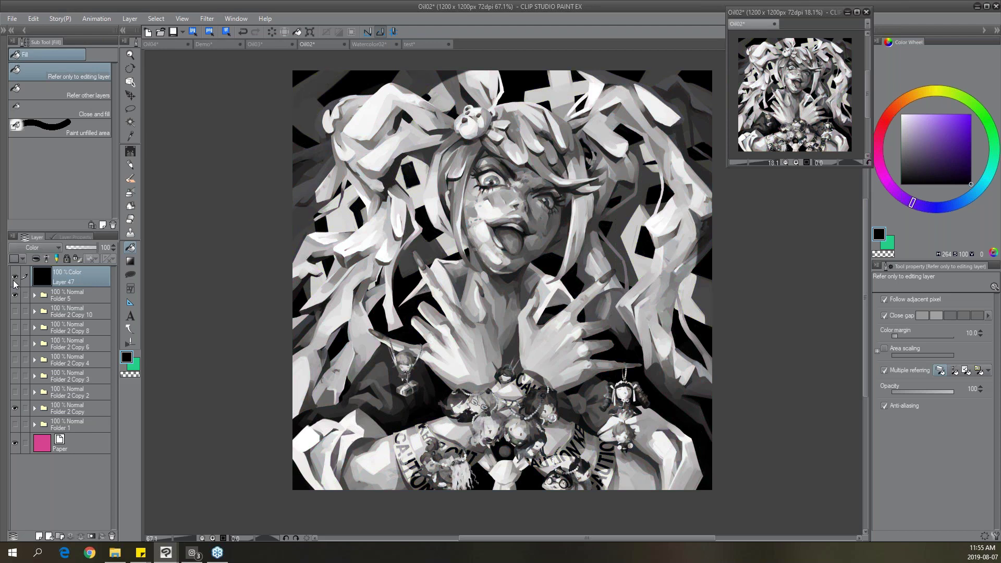
click(14, 276)
click(15, 276)
click(15, 276)
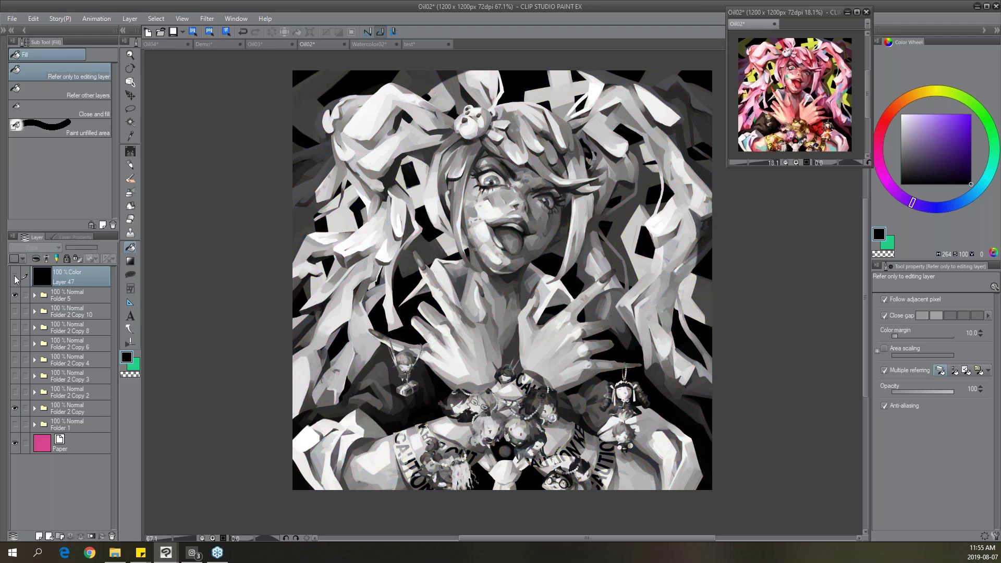
click(14, 276)
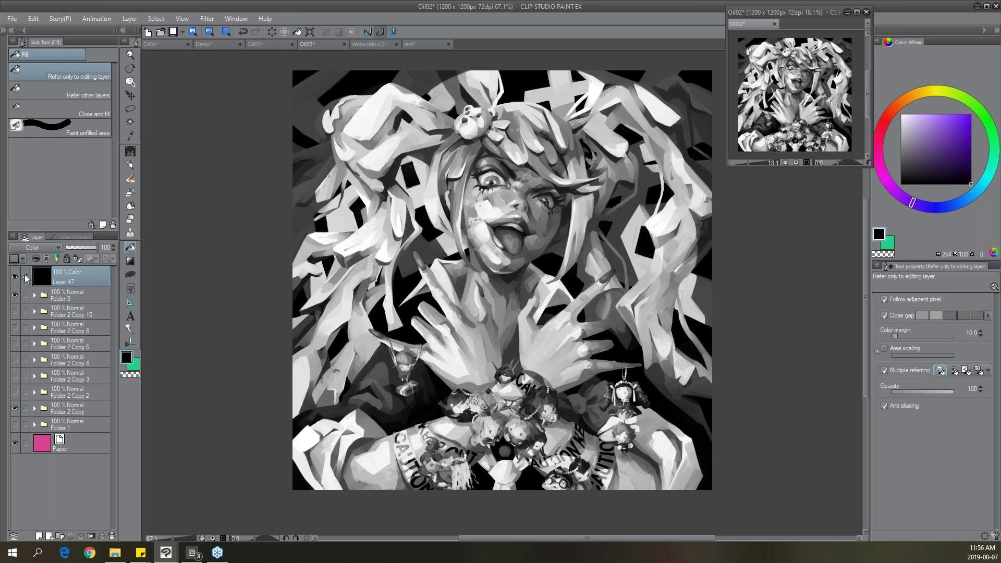
Hide the black Color layer, compare the early stages in Folder 2 Copy and Folder 2 Copy 2, and show Folder 5 again.
click(15, 278)
click(15, 296)
click(15, 392)
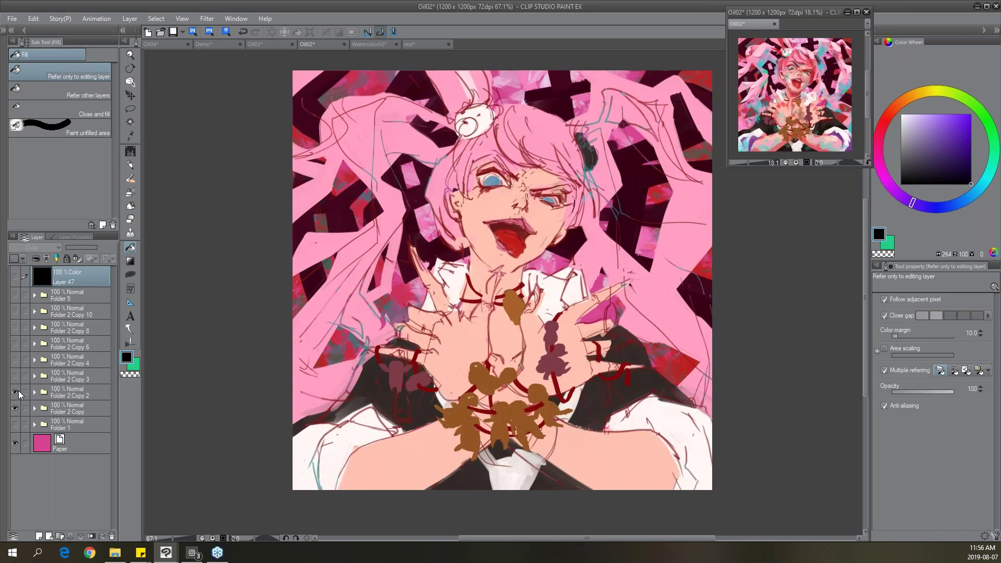
click(19, 410)
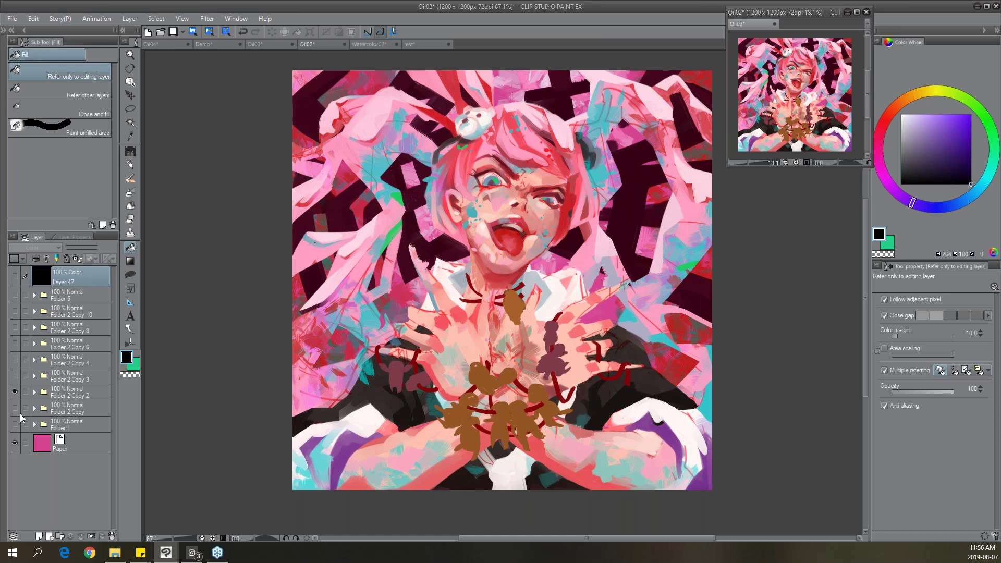
click(15, 392)
click(15, 296)
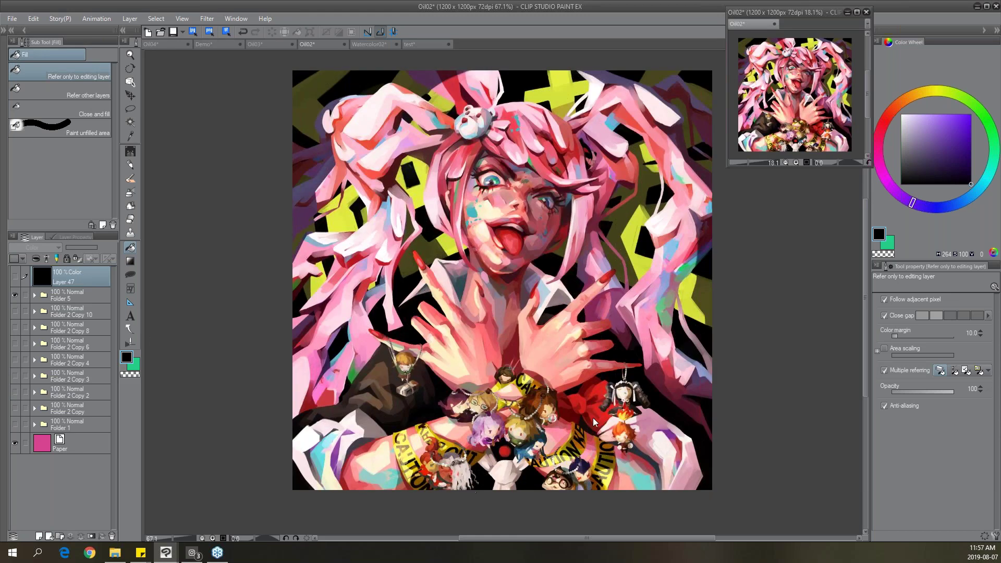
View the Oil03 and Oil04 paintings.
click(264, 44)
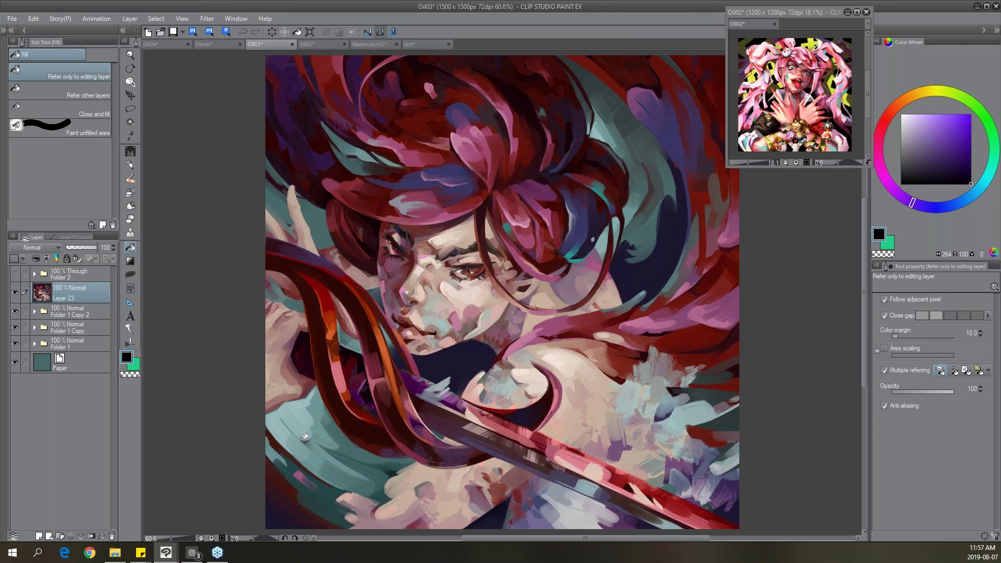
click(156, 44)
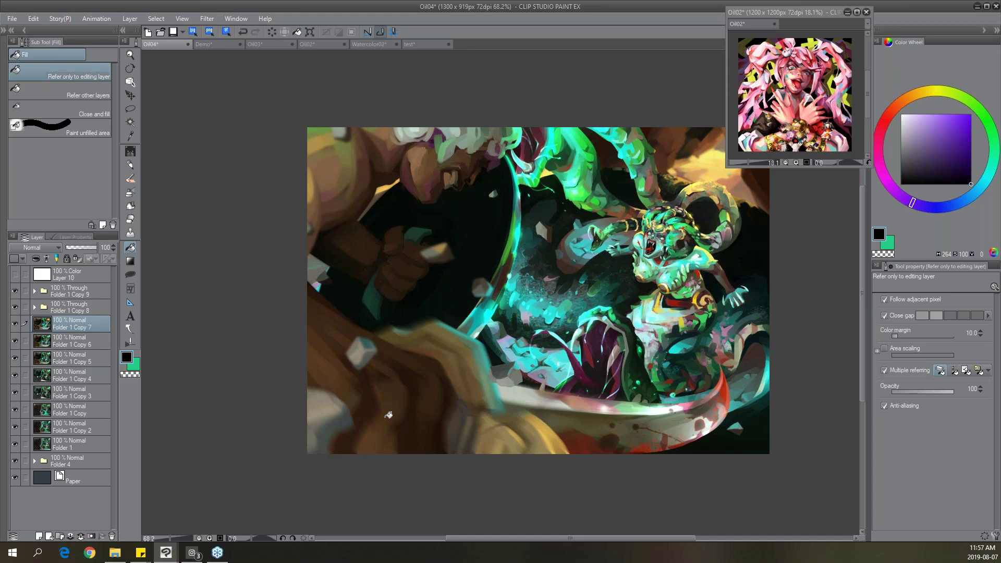
Choose the Inking pen and create a new 3000 × 3000 px illustration canvas at resolution 300.
key(p)
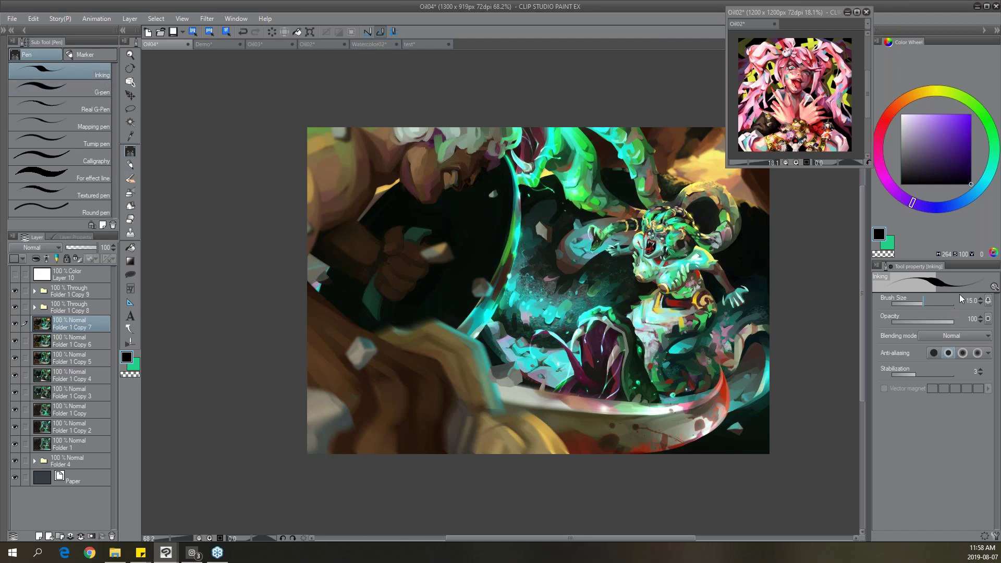
click(988, 301)
click(437, 44)
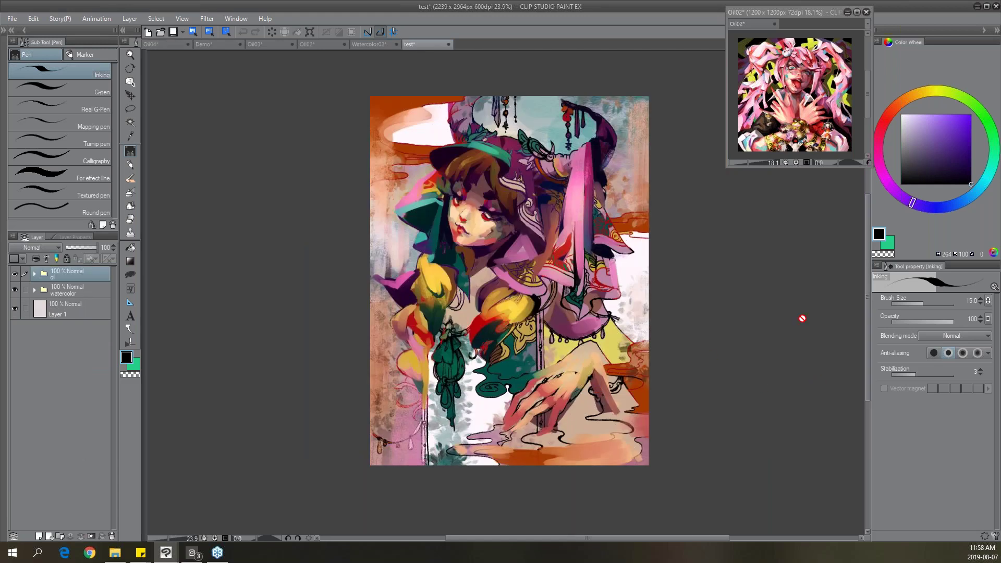
key(ctrl+n)
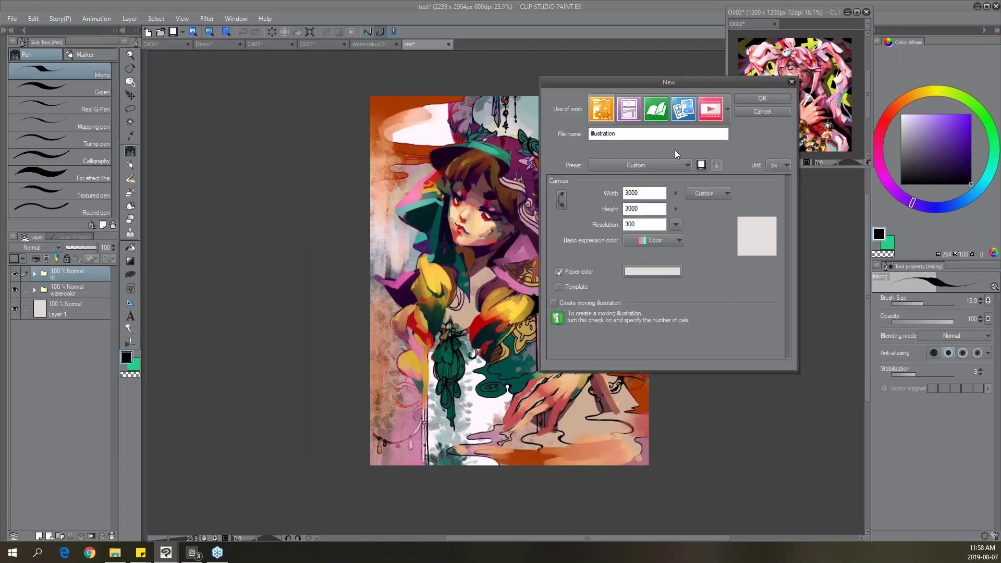
click(772, 95)
Increase the Inking pen's brush size to 70 and draw looping test strokes of varying thickness across the blank canvas.
key(bracketright)
key(bracketright)
key(bracketright)
key(bracketright)
key(bracketright)
mouse_move(394, 389)
mouse_down()
mouse_move(398, 259)
mouse_move(465, 161)
mouse_move(429, 278)
mouse_move(446, 287)
mouse_move(524, 195)
mouse_move(472, 354)
mouse_move(544, 223)
mouse_move(500, 401)
mouse_move(538, 316)
mouse_move(547, 384)
mouse_move(592, 311)
mouse_move(602, 339)
mouse_move(634, 320)
mouse_move(615, 460)
mouse_move(665, 217)
mouse_move(566, 132)
mouse_move(613, 129)
mouse_move(647, 156)
mouse_move(615, 225)
mouse_move(636, 251)
mouse_move(690, 276)
mouse_move(702, 312)
mouse_move(618, 431)
mouse_up()
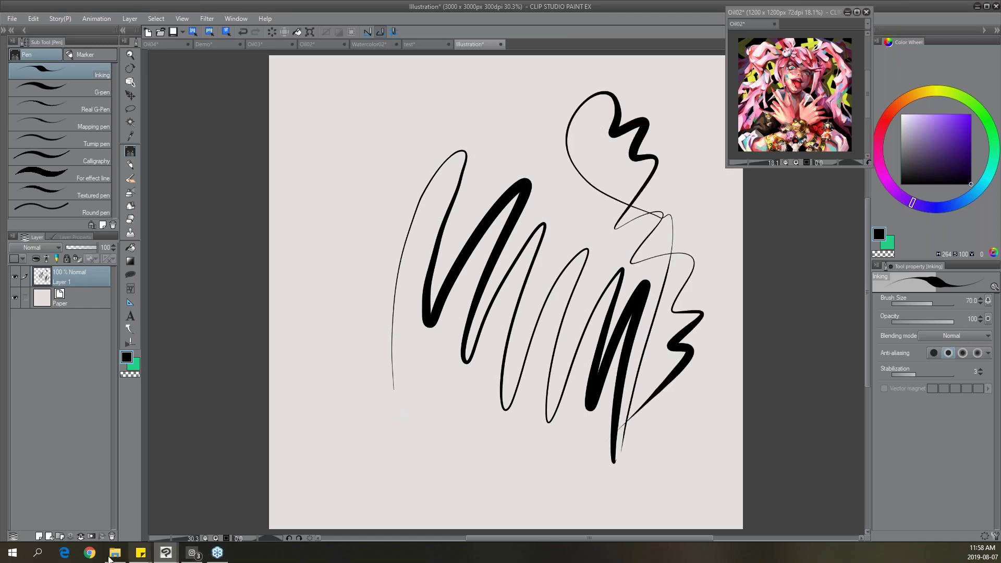
Open the Wacom Tablet Properties and shift the Grip Pen's Tip Feel one notch towards Firm.
click(14, 554)
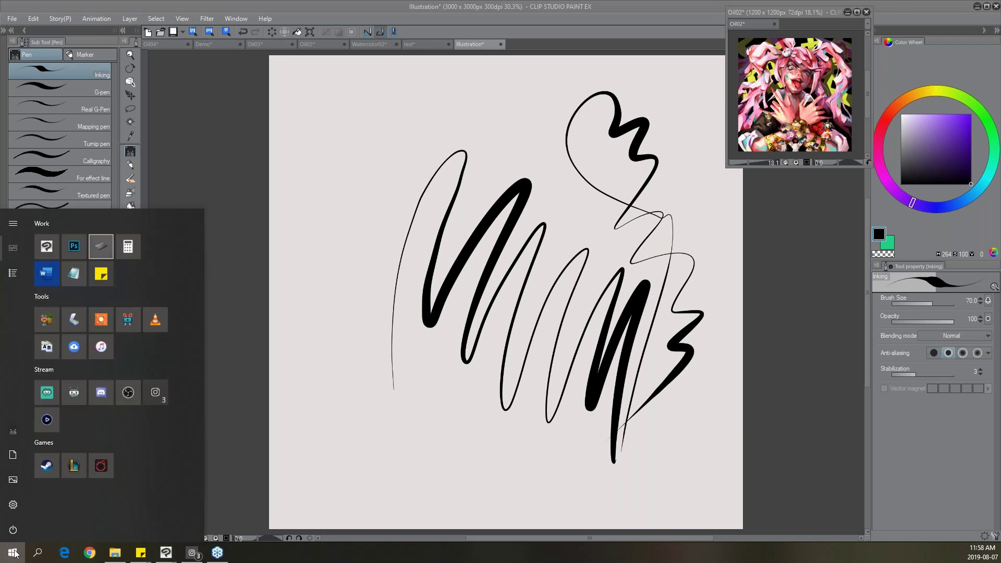
click(100, 246)
drag(536, 129, 248, 140)
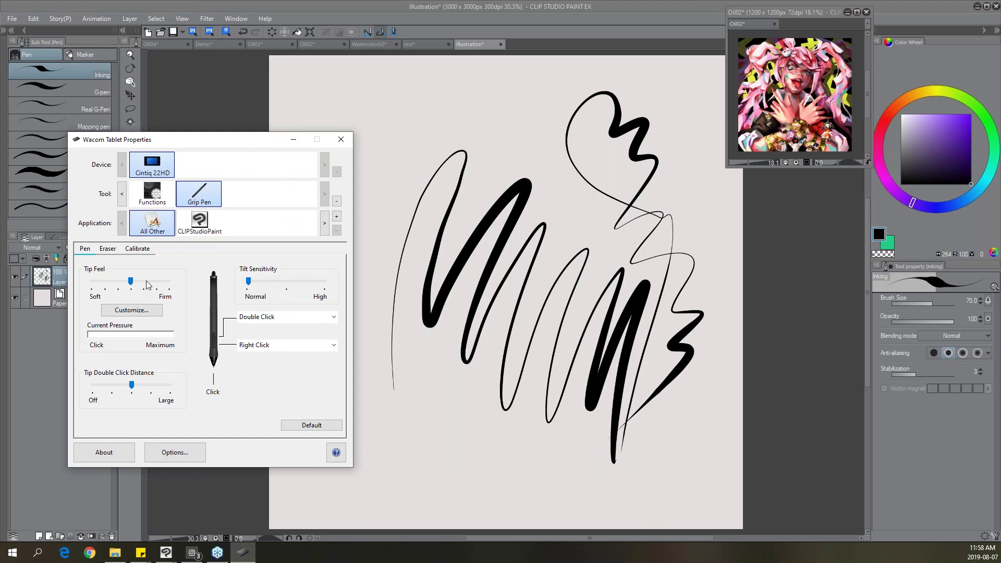
click(143, 281)
Draw more Inking pen test strokes with varying pressure across the canvas and inspect the brush size's pen pressure curve.
click(427, 148)
mouse_move(419, 86)
mouse_down()
mouse_move(340, 247)
mouse_move(328, 325)
mouse_move(384, 221)
mouse_move(349, 389)
mouse_move(376, 349)
mouse_move(396, 438)
mouse_move(421, 446)
mouse_move(435, 419)
mouse_move(446, 452)
mouse_move(466, 444)
mouse_move(519, 458)
mouse_move(525, 444)
mouse_move(531, 464)
mouse_move(589, 450)
mouse_move(602, 476)
mouse_move(626, 477)
mouse_move(653, 433)
mouse_move(673, 483)
mouse_move(696, 344)
mouse_move(699, 435)
mouse_move(723, 389)
mouse_move(716, 498)
mouse_move(703, 517)
mouse_move(665, 525)
mouse_up()
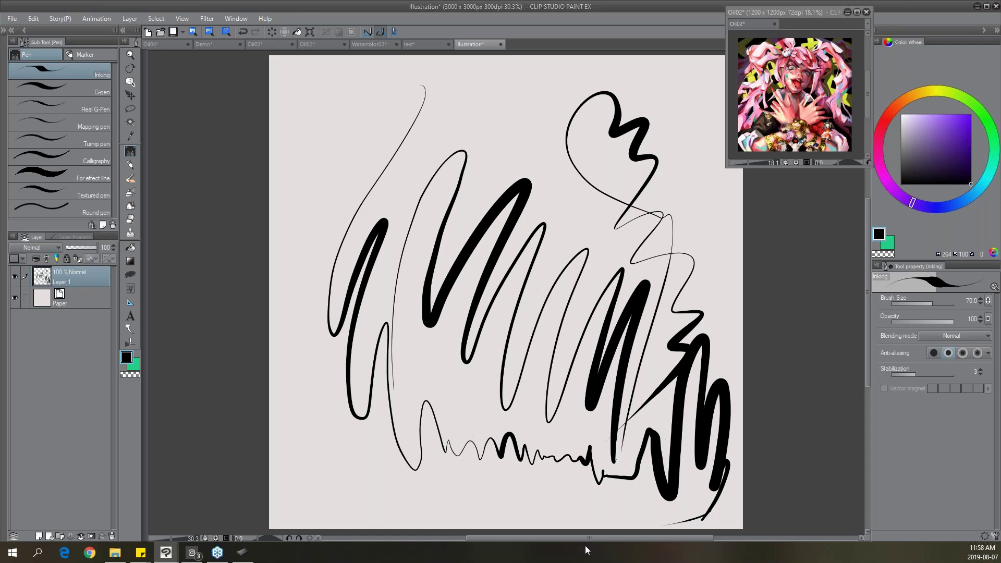
click(988, 301)
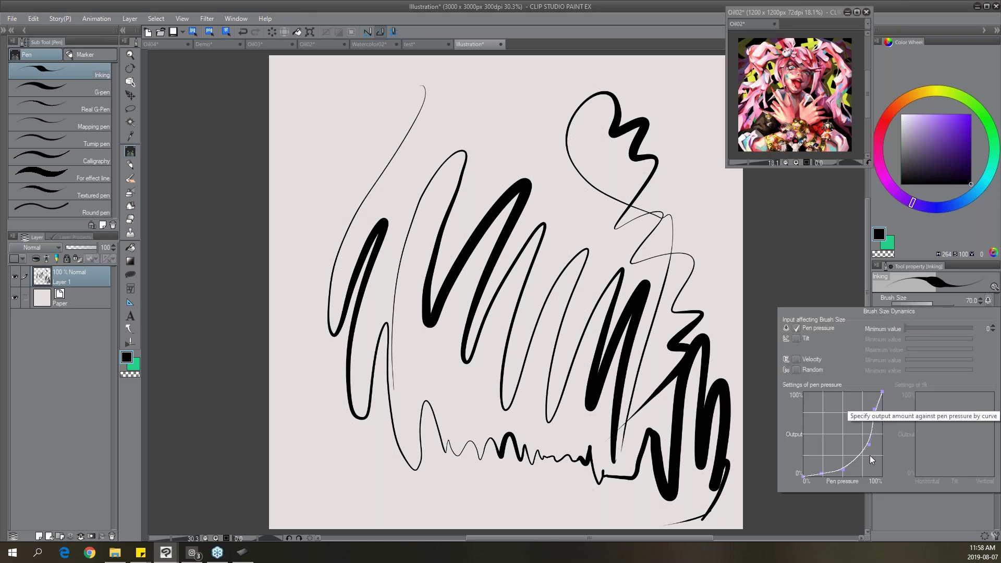
click(988, 301)
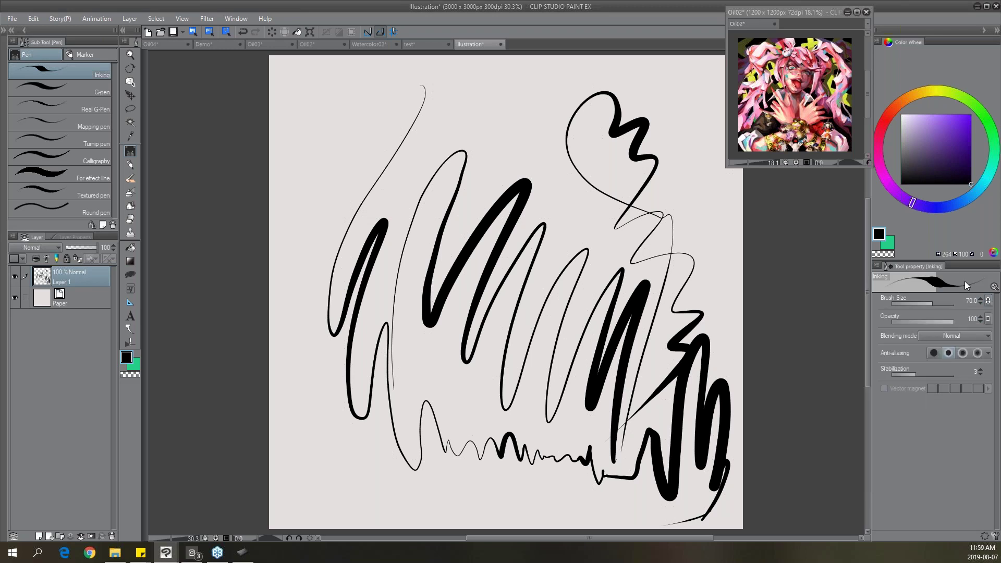
Switch to the Rough pencil and sketch light zigzag test strokes in the upper left area of the canvas.
key(p)
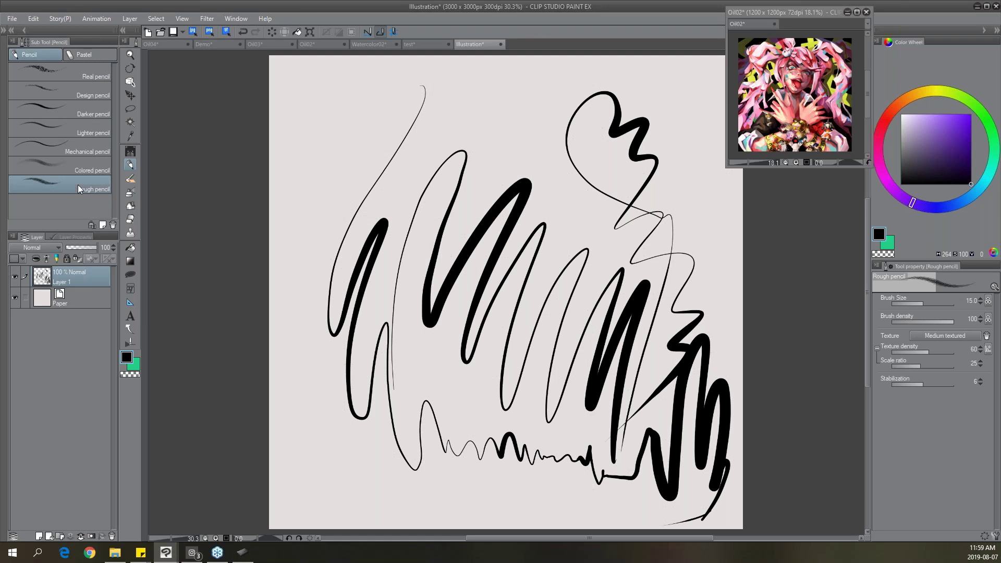
mouse_move(319, 228)
mouse_down()
mouse_move(384, 135)
mouse_move(456, 109)
mouse_move(444, 210)
mouse_up()
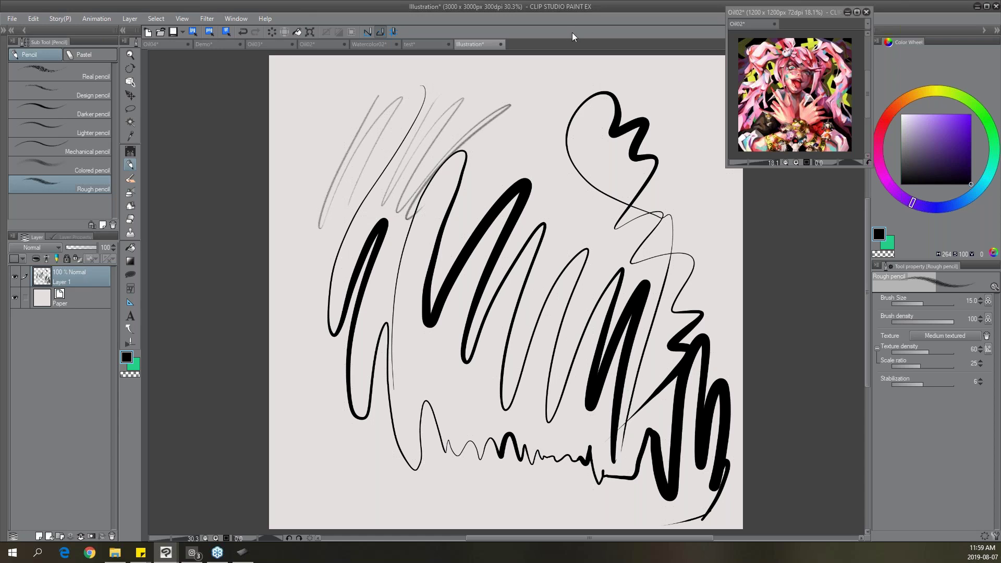
key(ctrl+n)
click(779, 166)
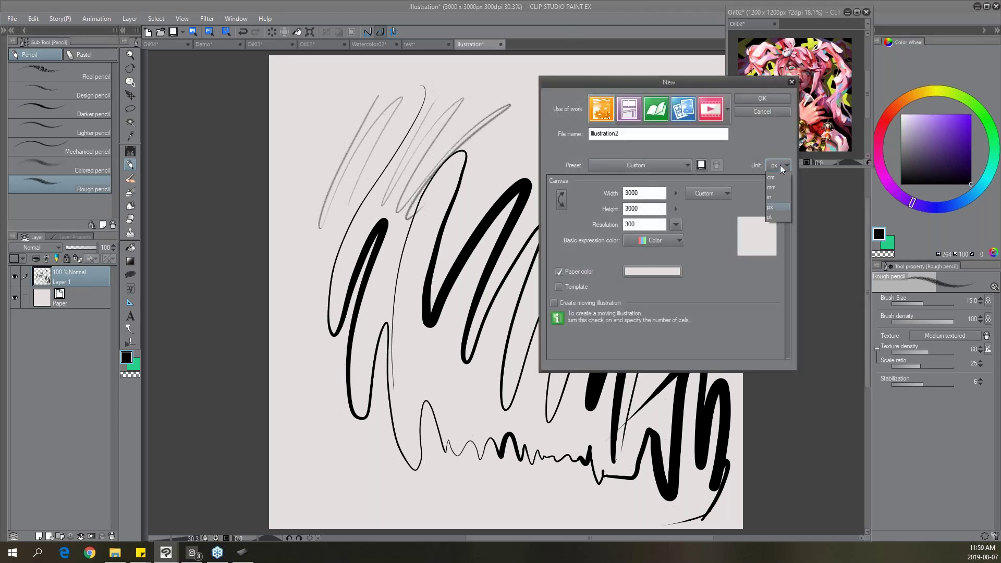
click(663, 165)
click(667, 164)
click(783, 163)
click(779, 166)
click(778, 197)
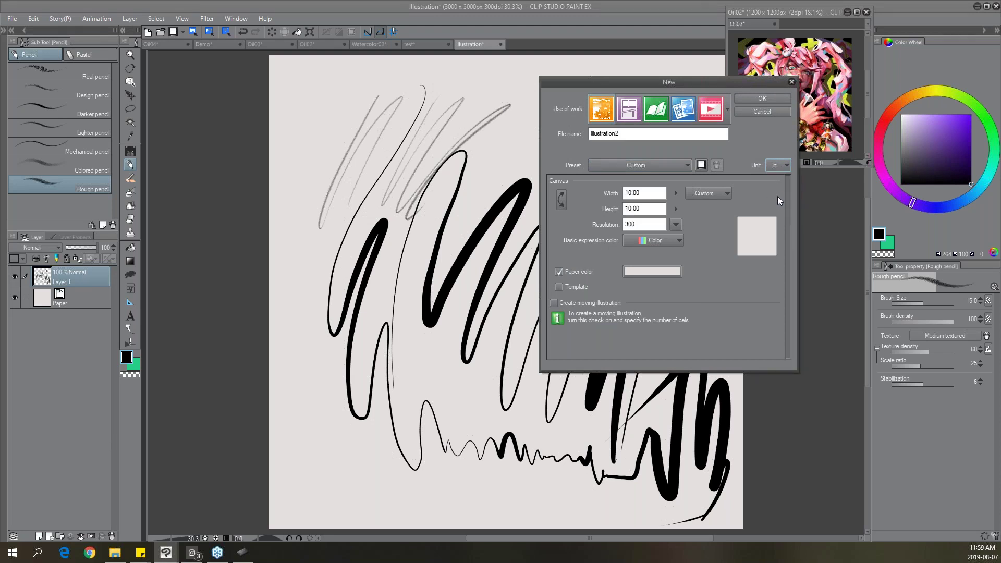
double_click(649, 192)
text(11)
key(Tab)
text(17)
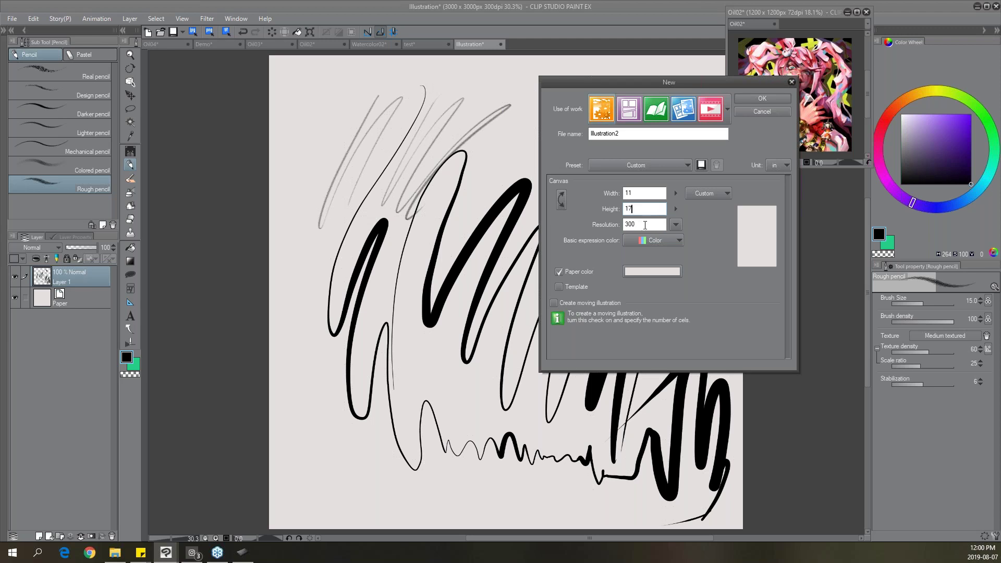
click(771, 113)
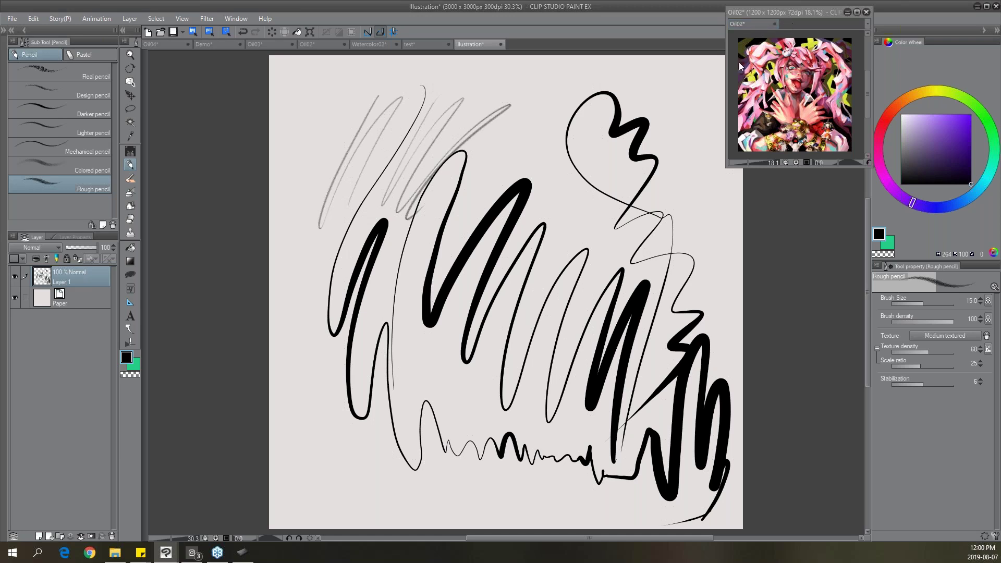
Create a new illustration canvas from the A3 preset, 11.69 × 16.54 in at resolution 300.
key(ctrl+n)
click(652, 167)
click(643, 326)
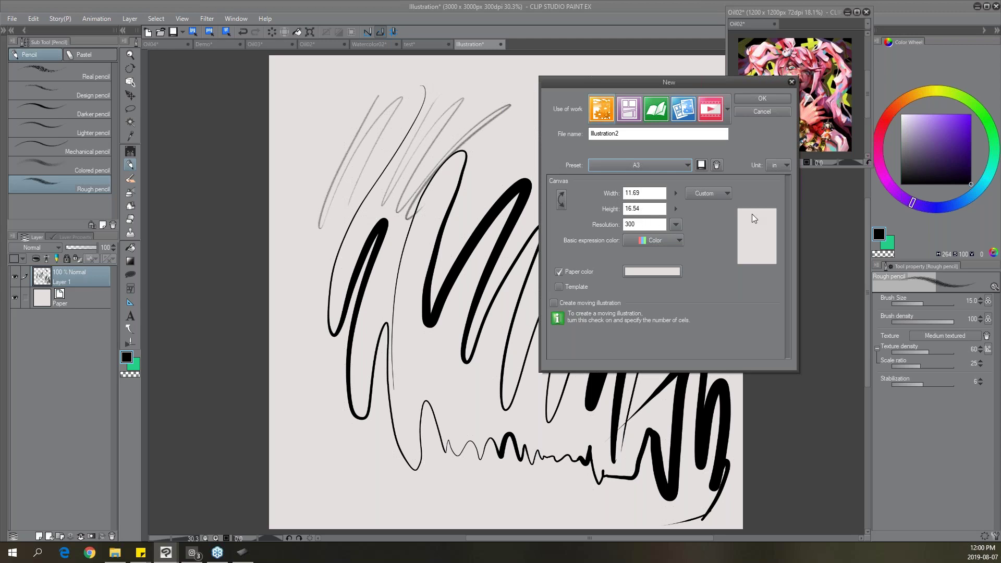
click(763, 98)
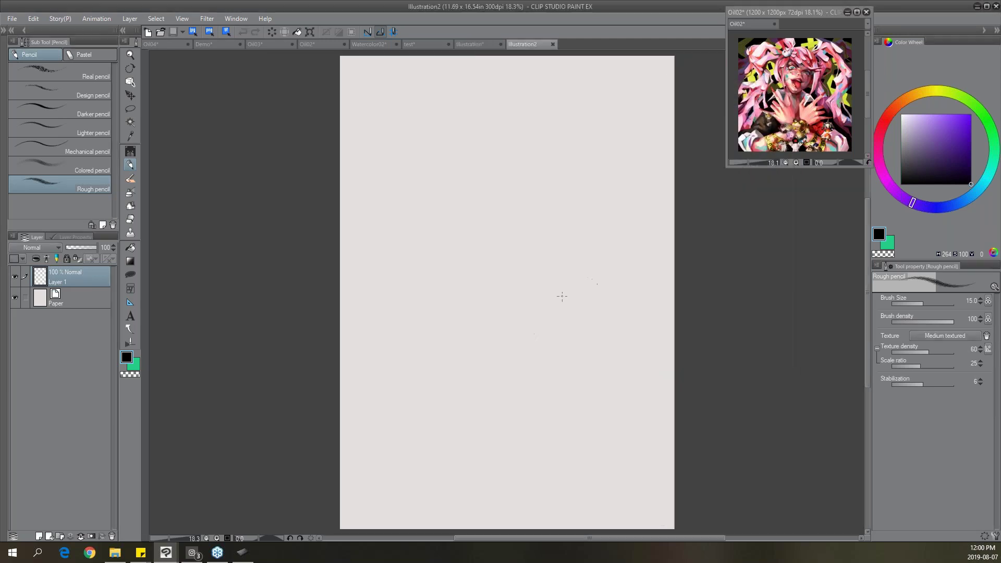